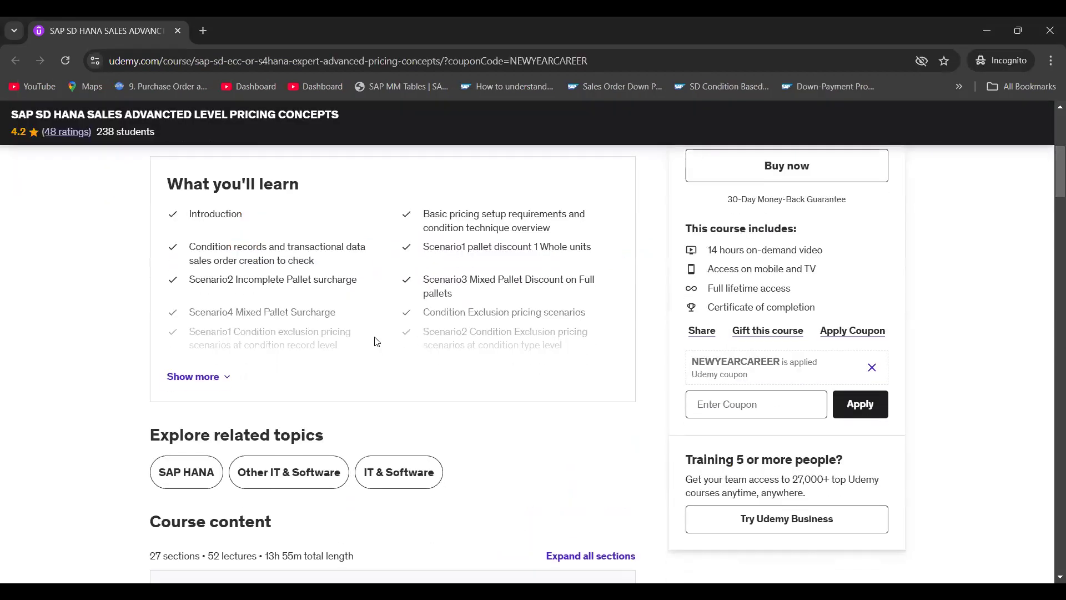
Step: Expand the advanced pricing course's "What you'll learn" list and review its topics from start to end
click(211, 376)
scroll(389, 377, down, 2)
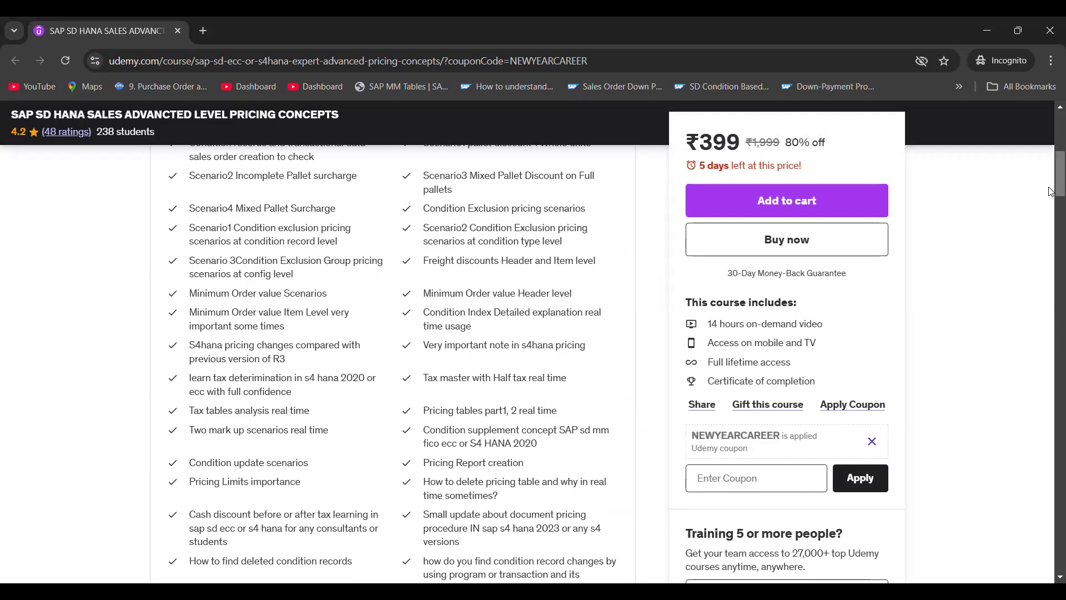
scroll(1050, 206, down, 2)
scroll(1051, 206, down, 2)
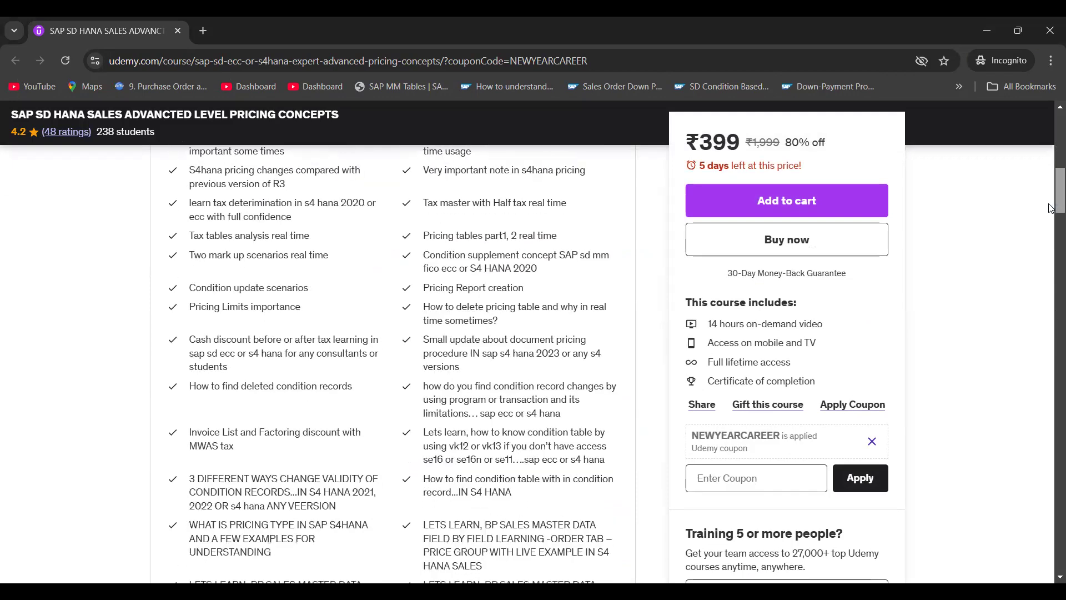
scroll(1051, 209, down, 3)
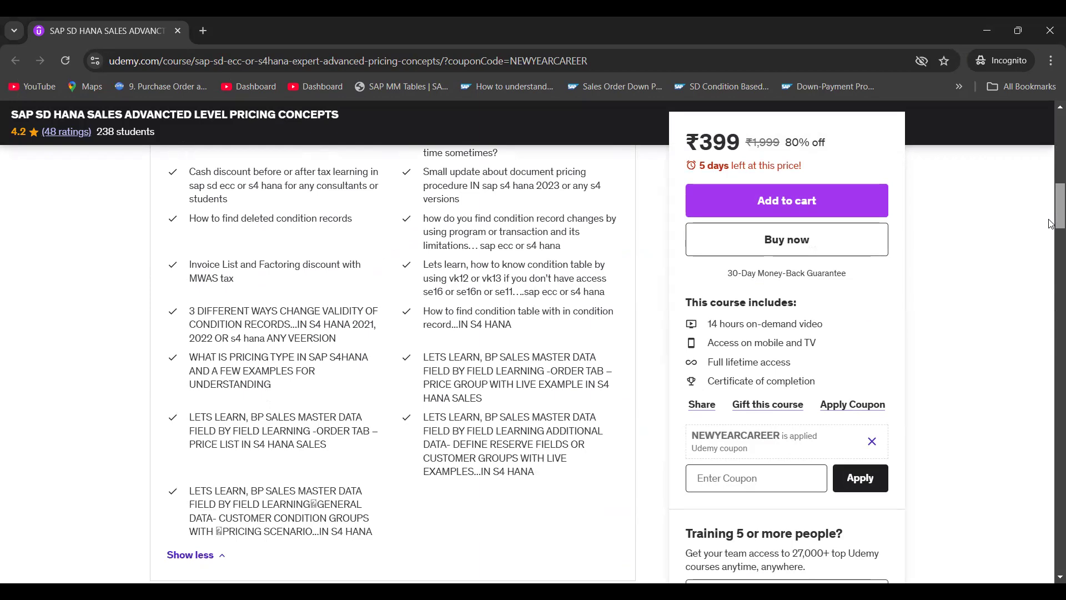
scroll(1050, 216, up, 4)
scroll(1049, 191, up, 2)
scroll(1049, 190, up, 1)
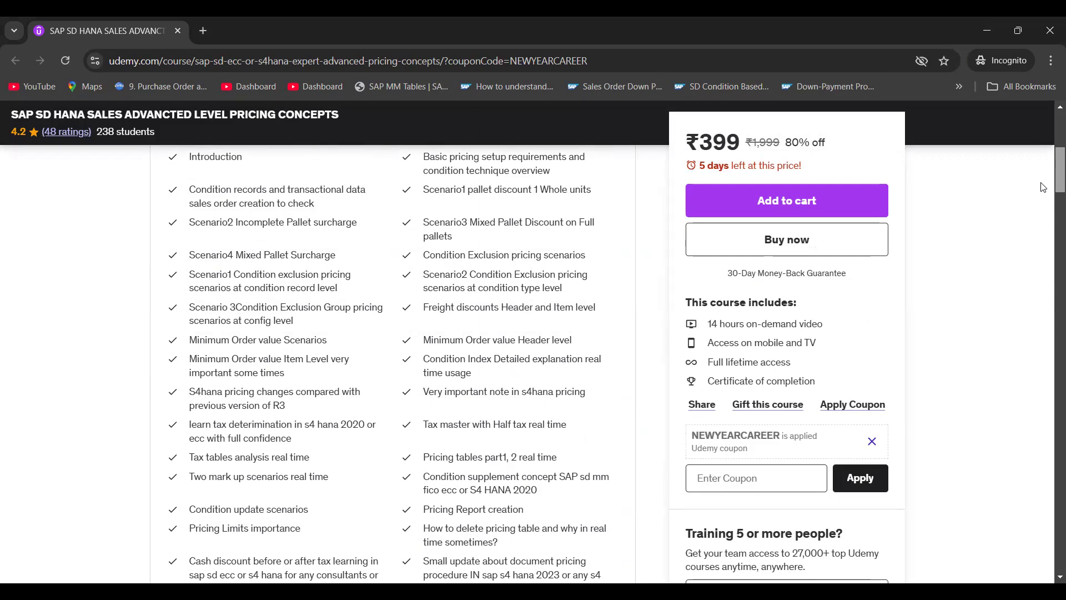
scroll(1043, 189, down, 1)
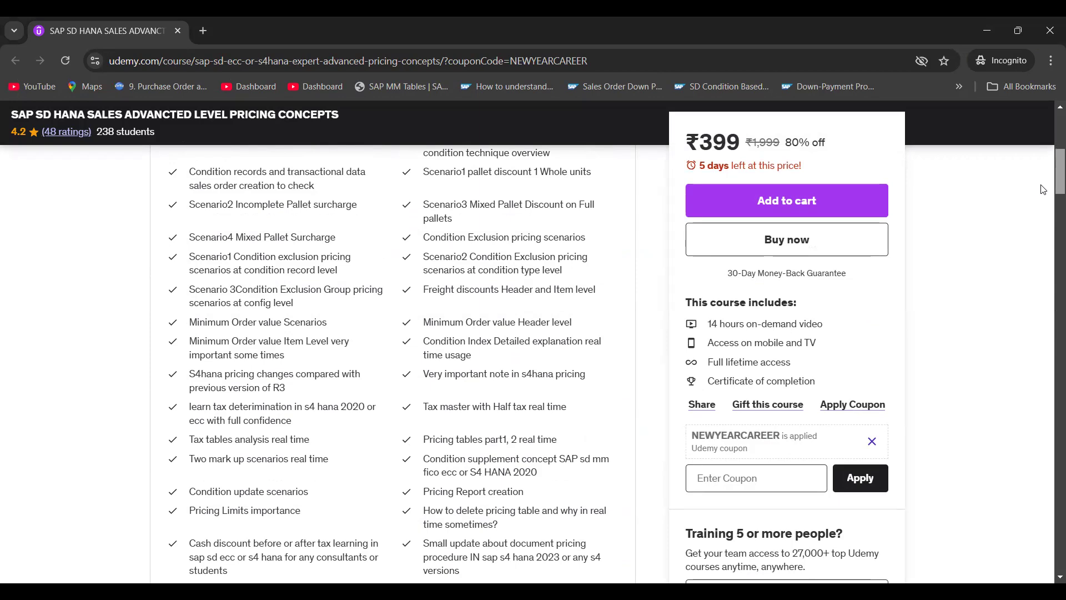
scroll(1042, 183, up, 3)
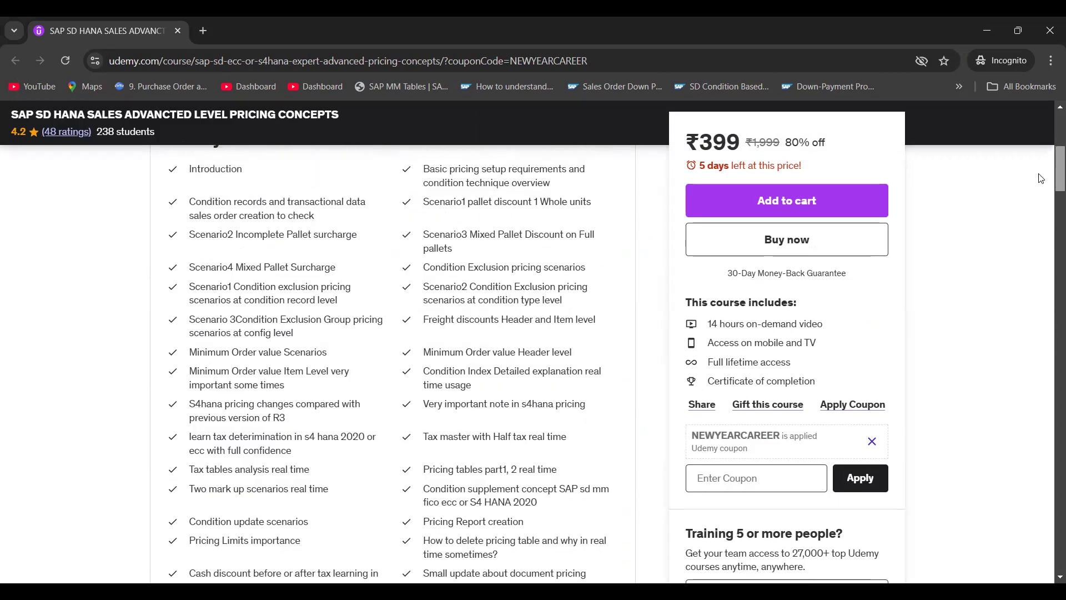
scroll(1040, 176, down, 2)
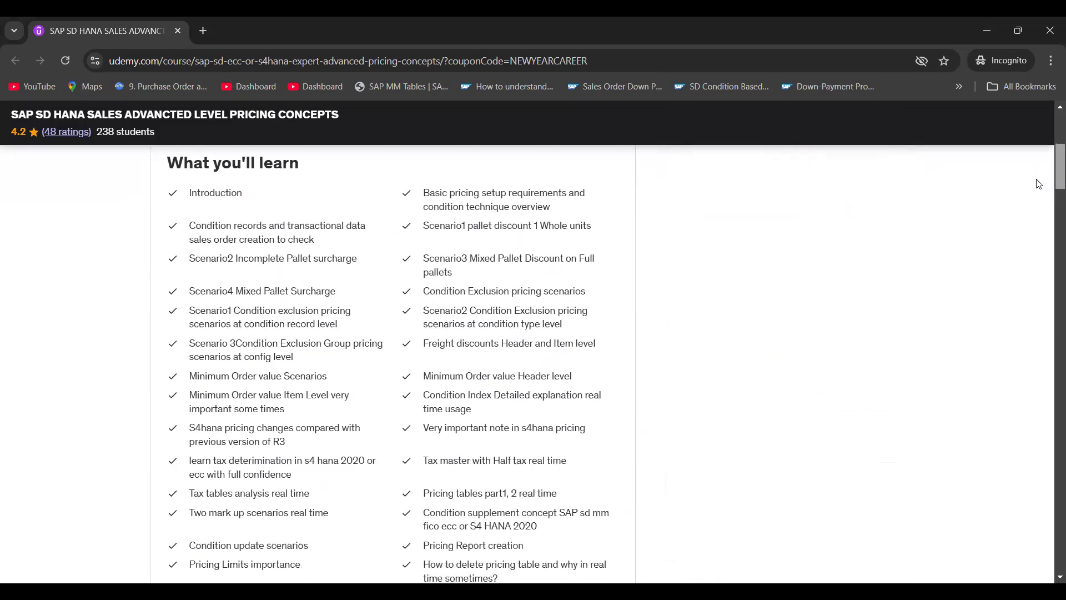
scroll(1037, 205, down, 8)
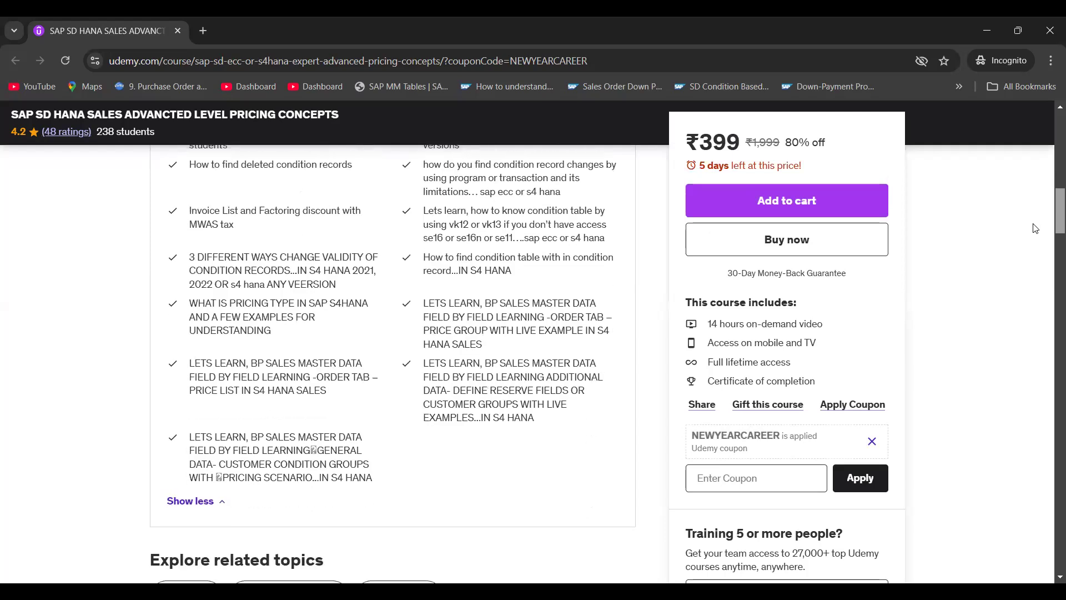
scroll(1036, 228, down, 6)
scroll(1018, 191, up, 15)
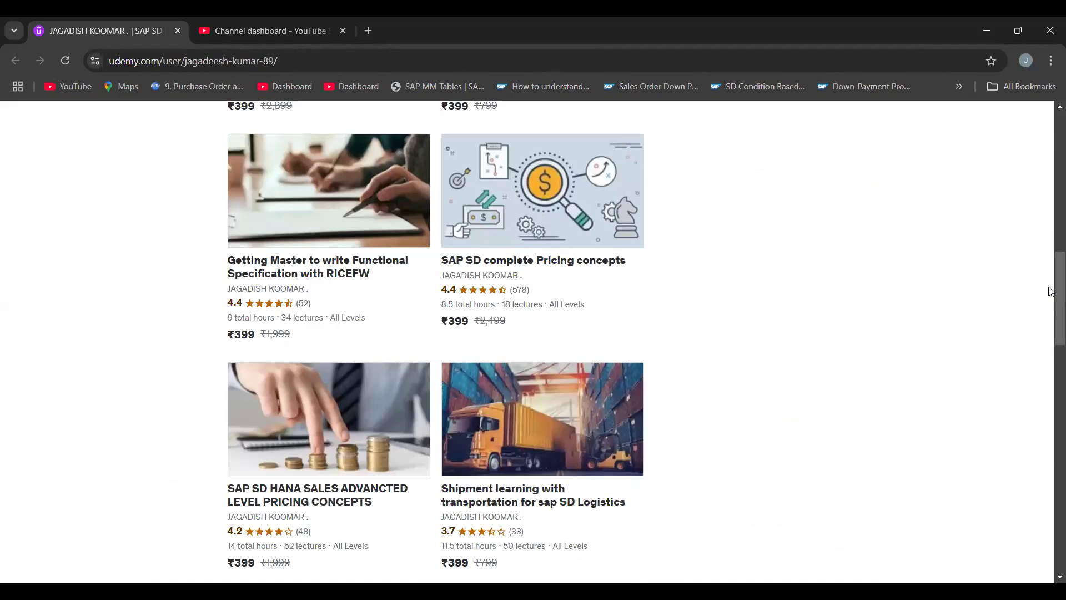
Step: Browse the instructor's course list and open its third page
drag(1052, 292, 1052, 427)
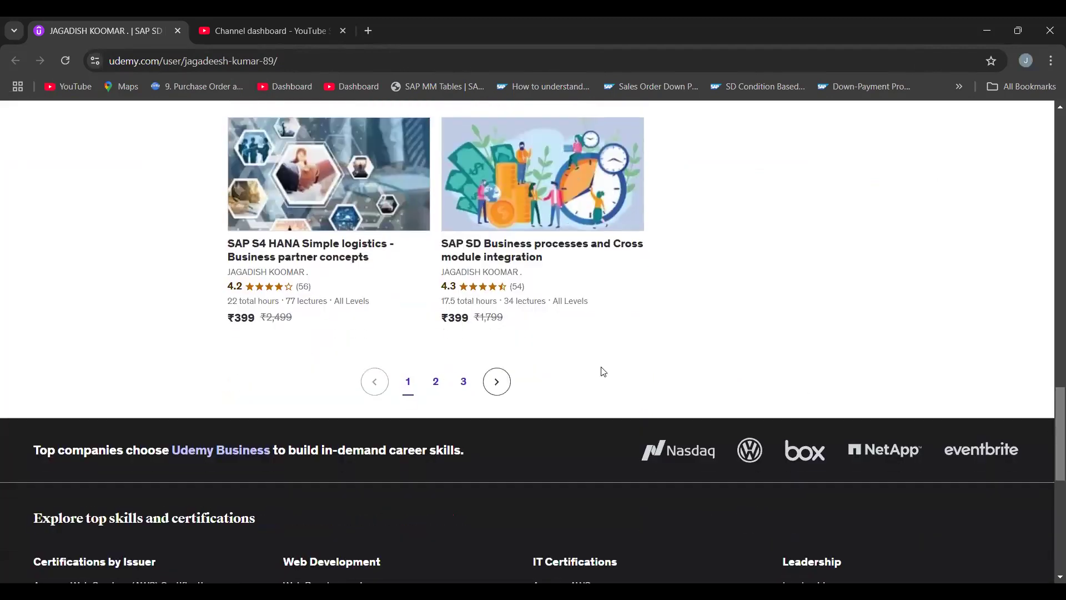
click(462, 382)
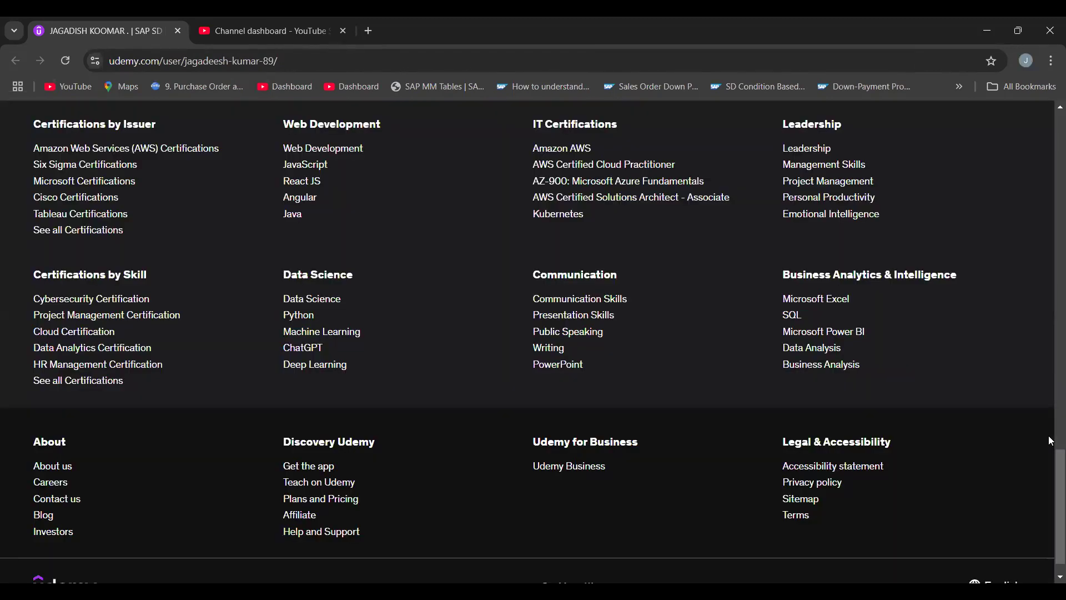
click(1051, 437)
drag(1051, 436, 1051, 283)
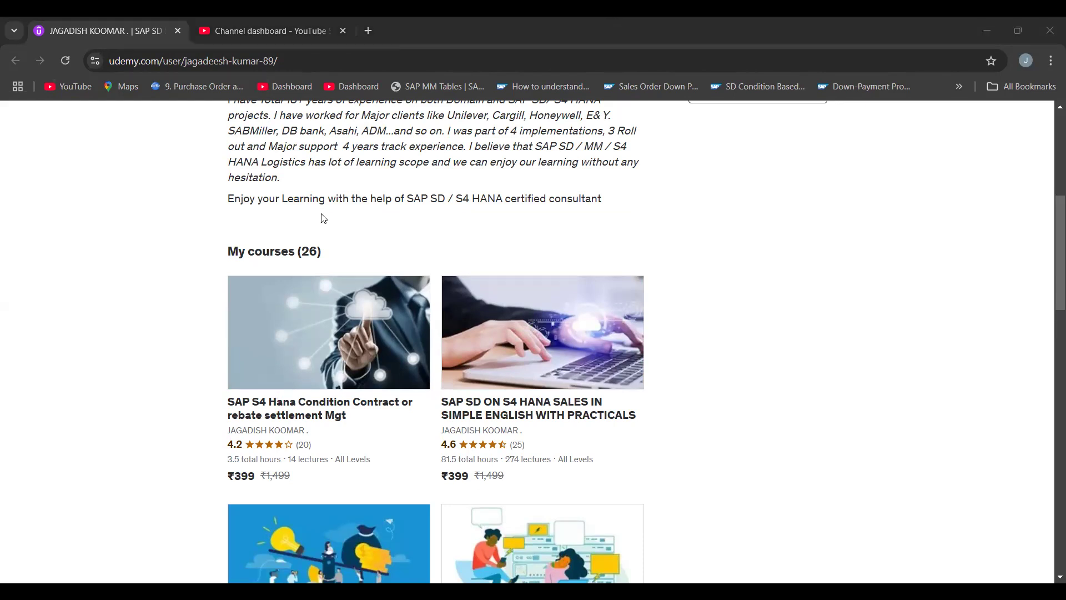
Step: Switch to SAP and open transaction VK13 for condition type DR00 with the Sales org./Price List key combination
key(alt+Tab)
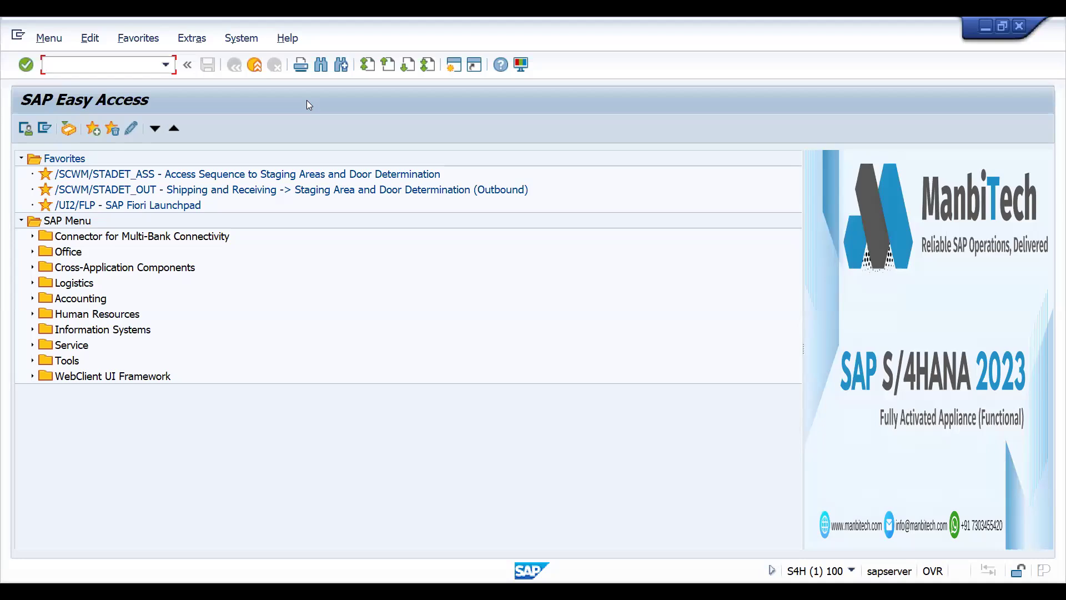
text(/nvk13)
key(Return)
key(space)
key(Down)
key(Down)
key(Return)
key(Return)
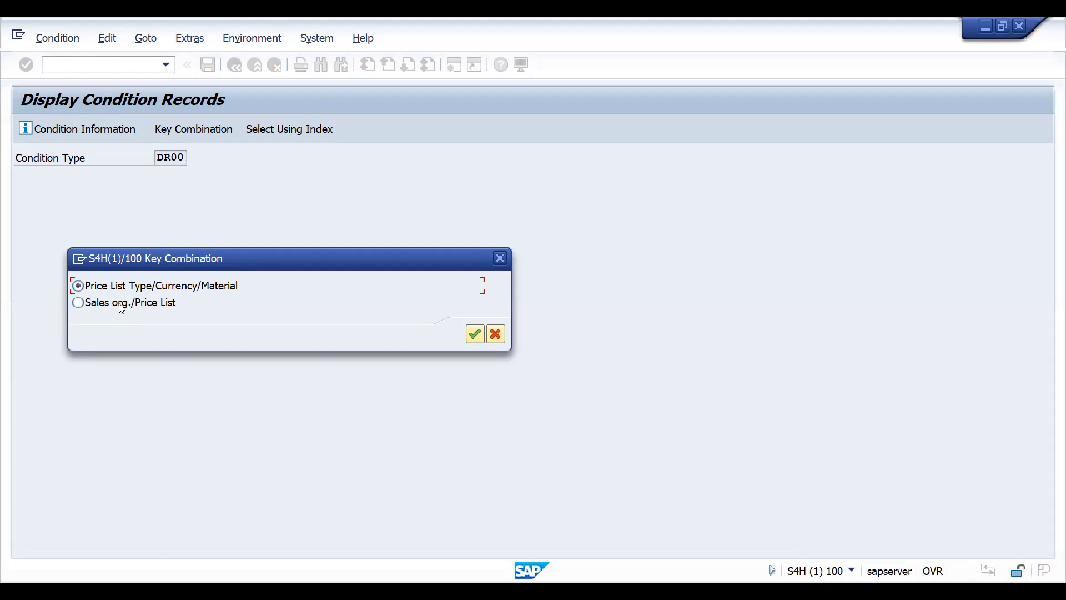
click(121, 305)
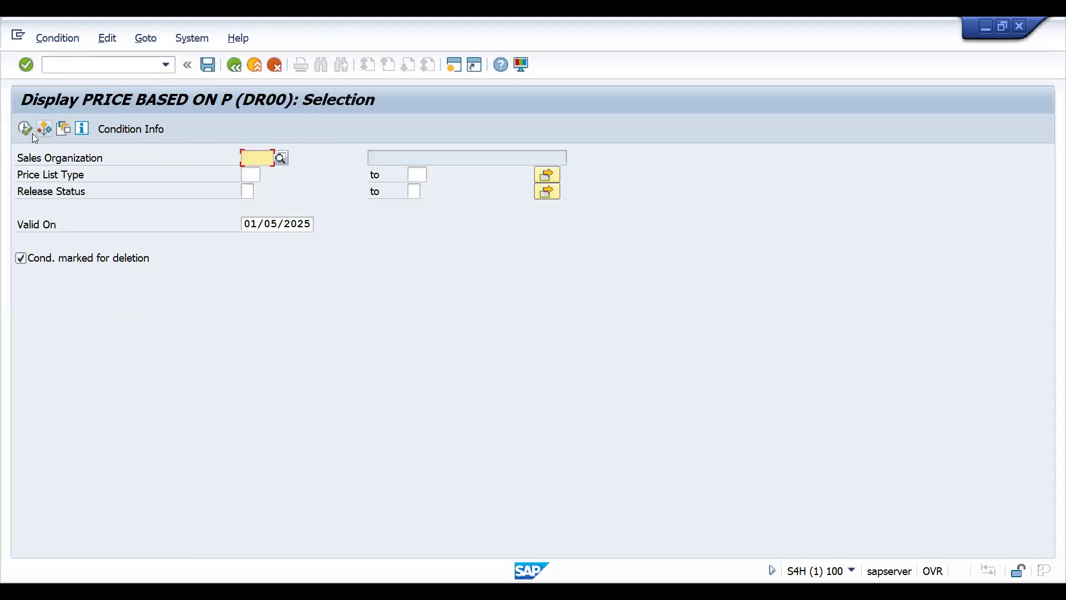
Step: Display the DR00 condition records for sales organization DRAM
click(31, 132)
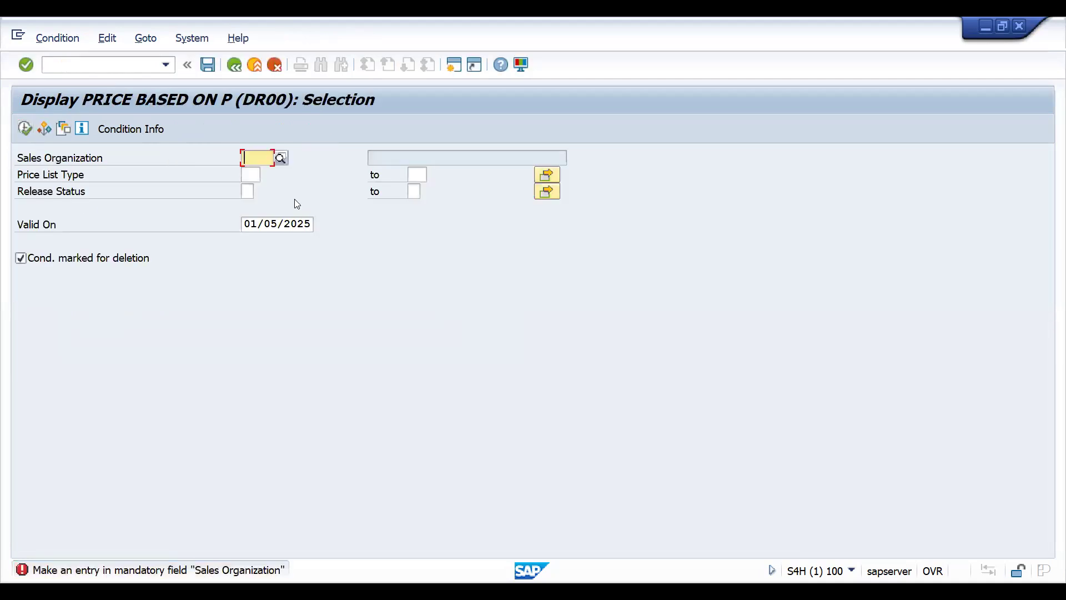
text(dram)
click(30, 132)
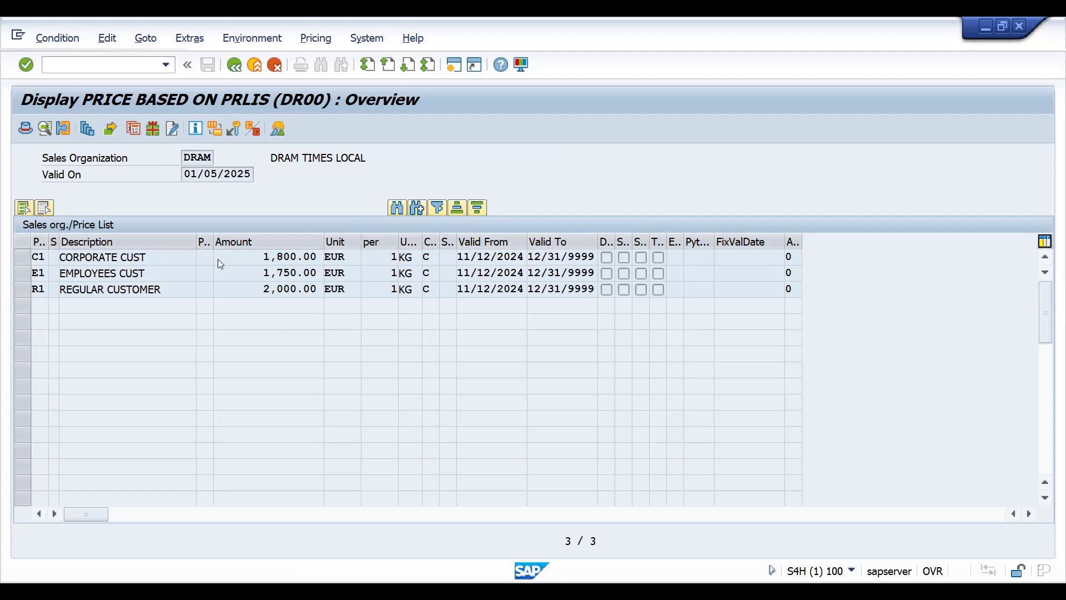
Step: Look up the possible release status values for the corporate customer's price record, leaving the record as it is
click(218, 259)
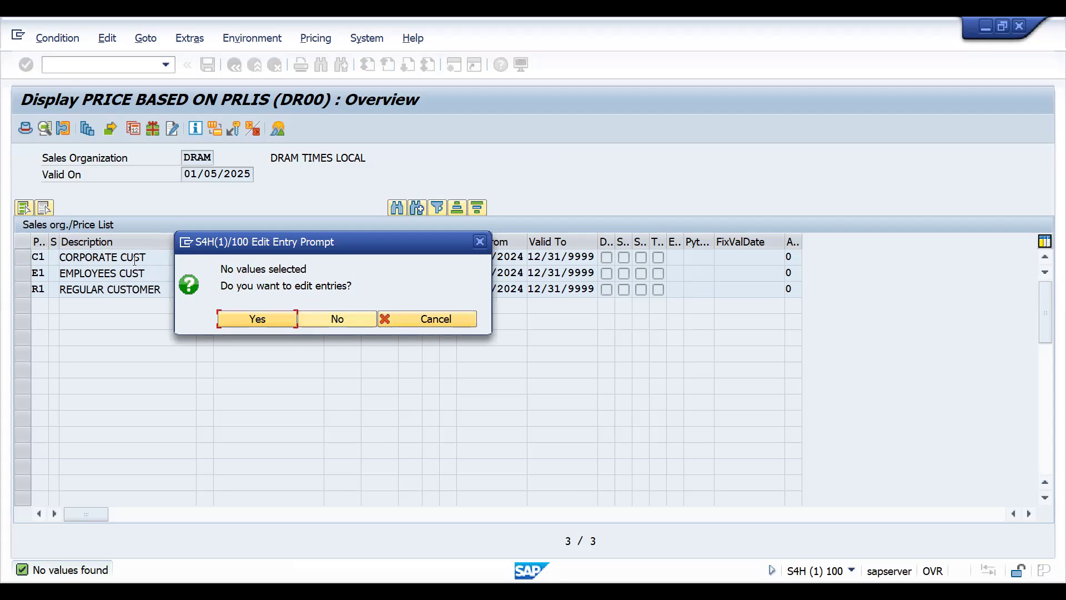
click(431, 321)
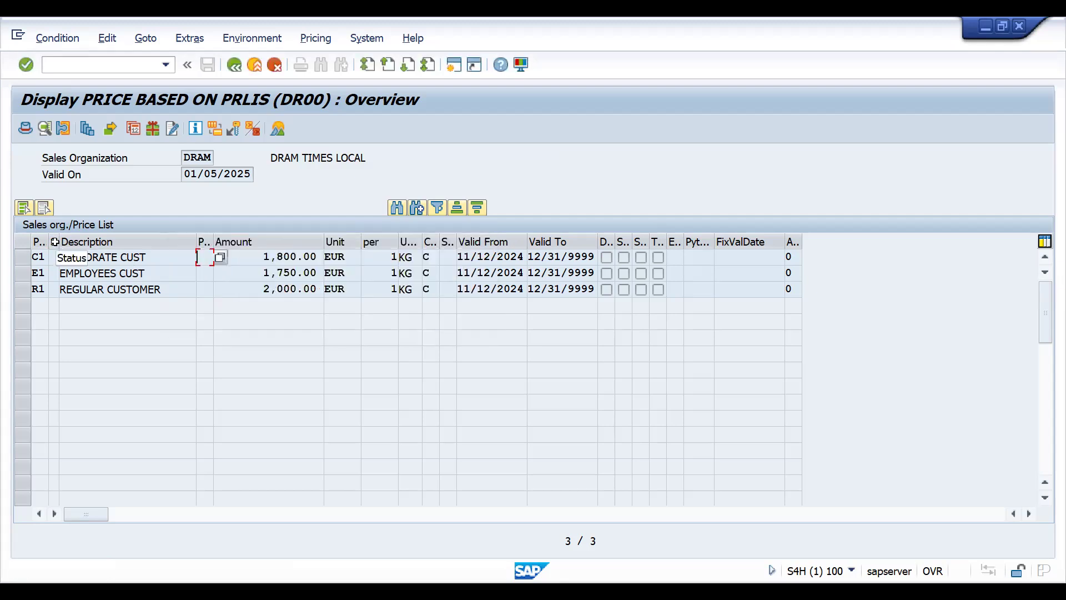
click(55, 257)
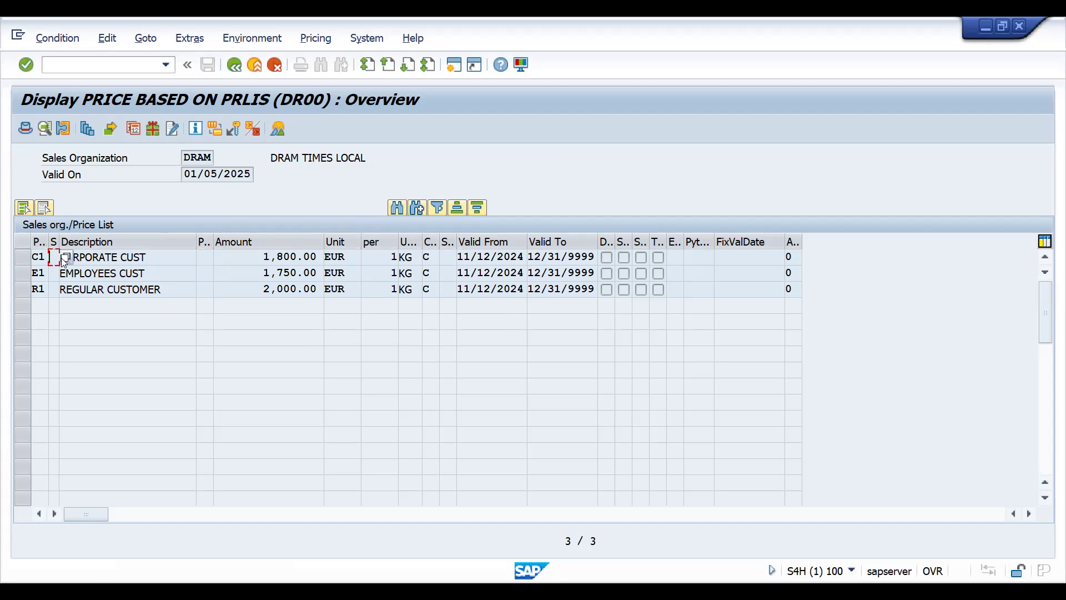
key(F4)
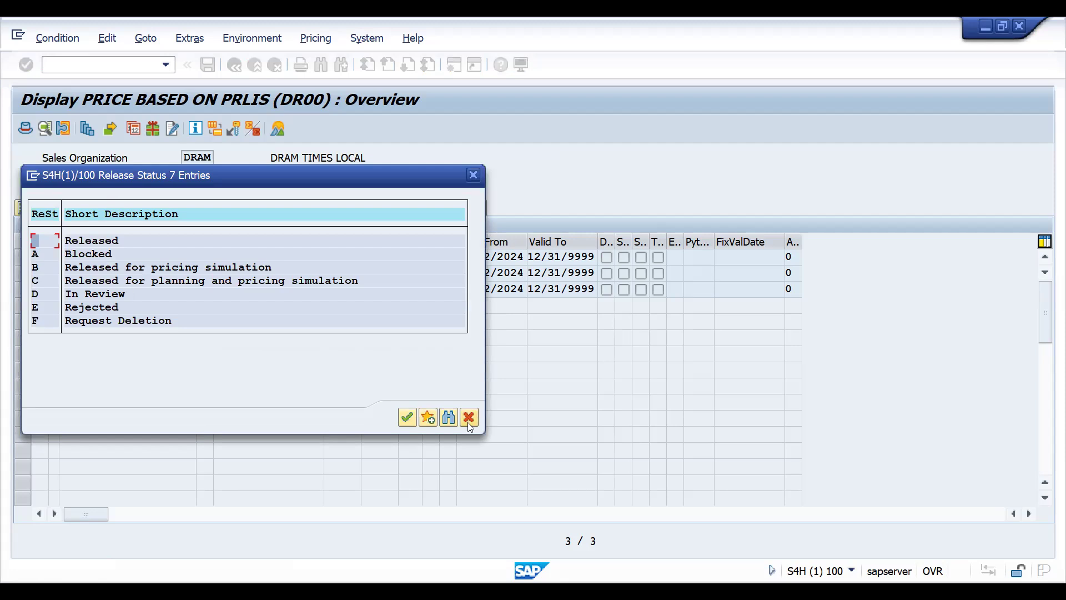
key(Escape)
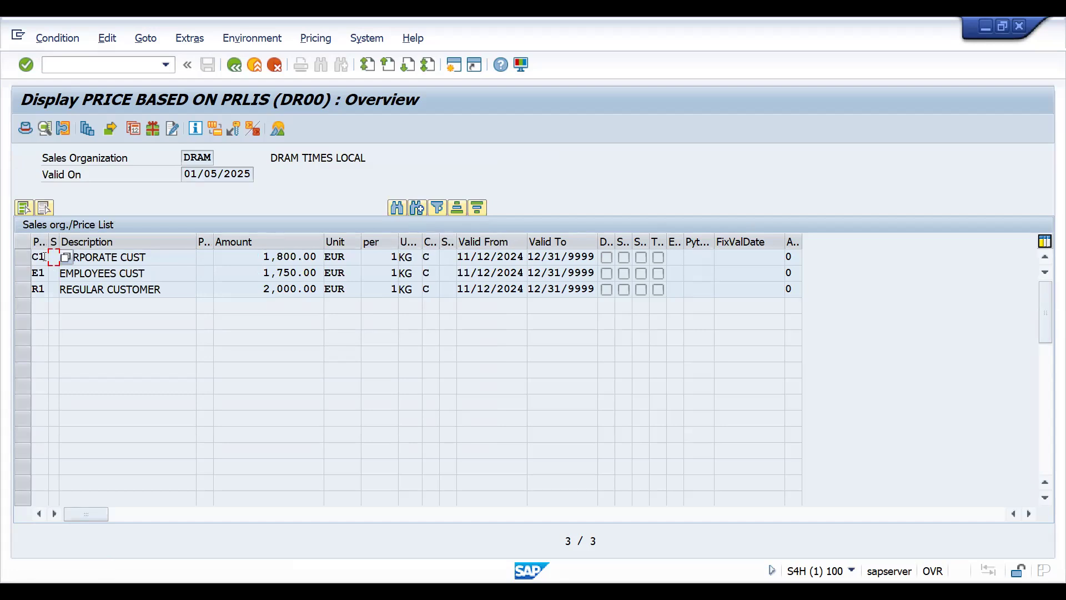
Step: Open the SAP Reference IMG through transaction SPRO
click(77, 67)
text(/nspro)
key(Return)
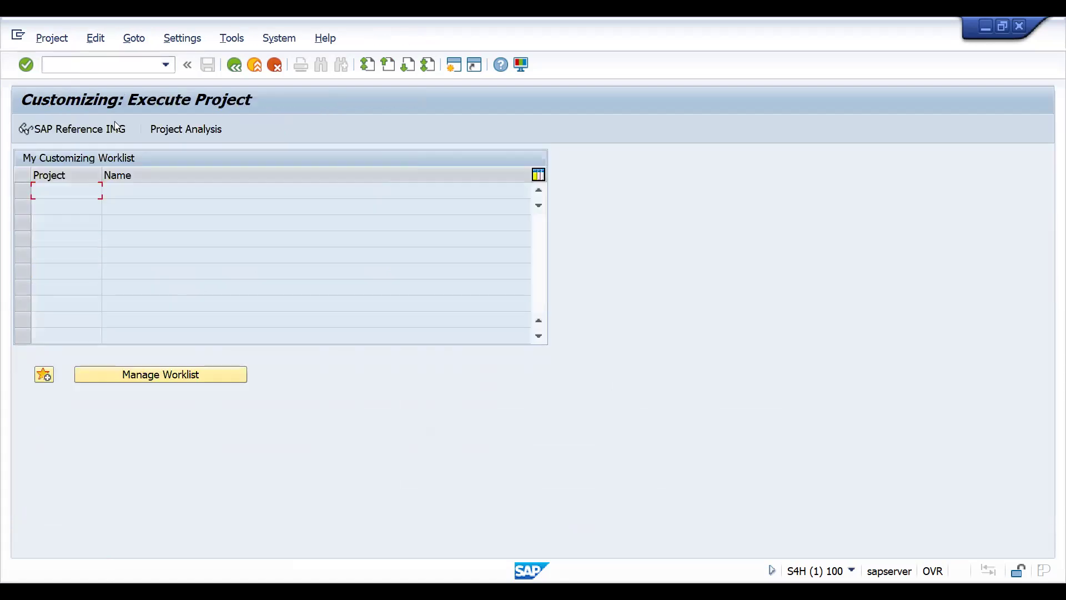
click(86, 133)
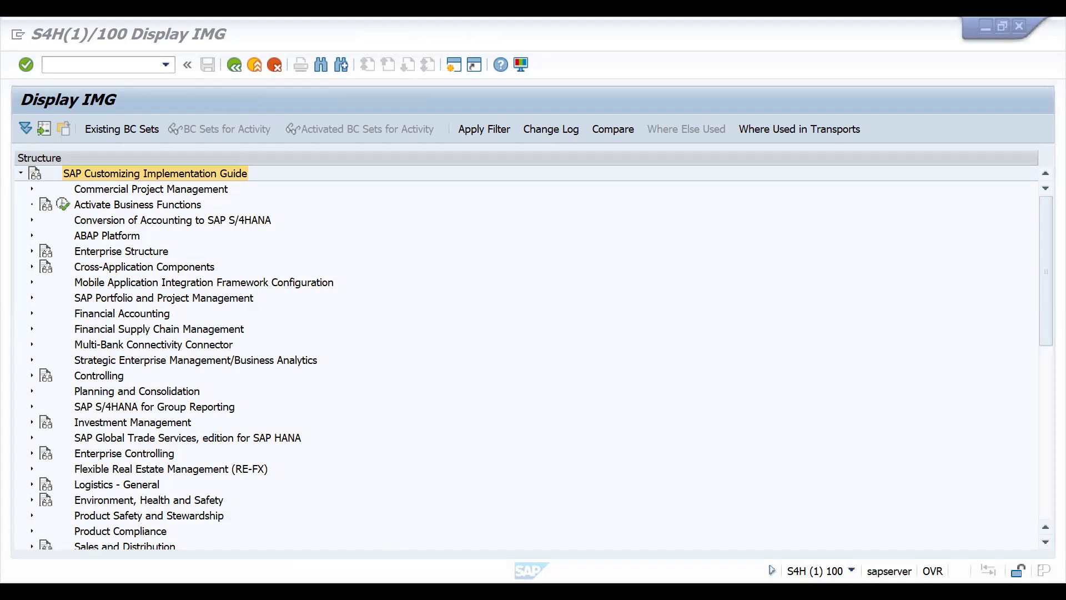
Step: Switch to Excel and enter ZMD1 in cell J7 and MATERIAL DISCOUNT in cell K7
click(427, 239)
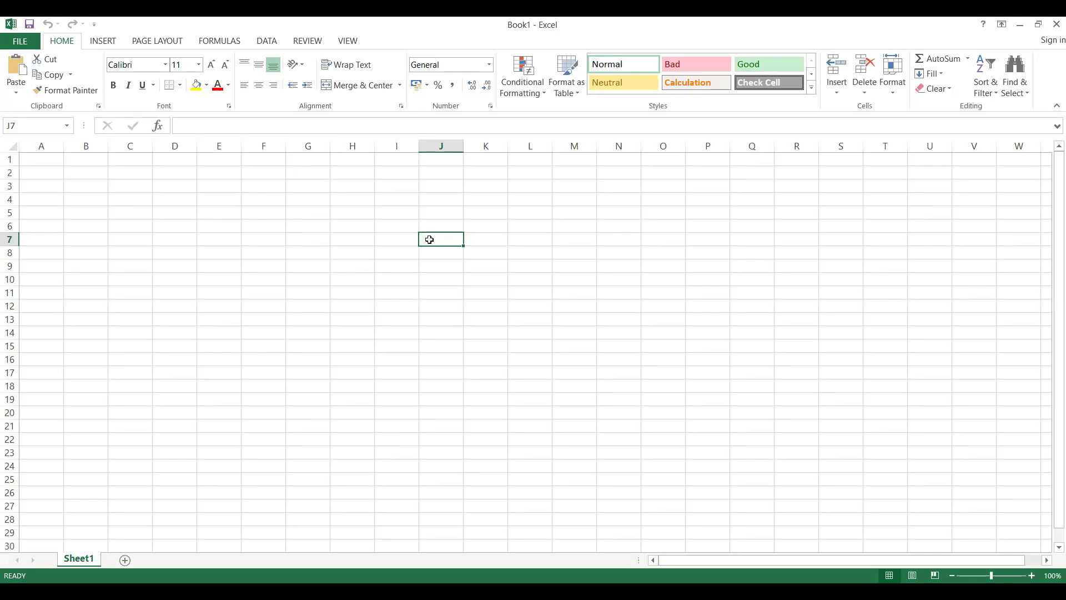
text(zz)
key(BackSpace)
key(BackSpace)
text(z)
key(BackSpace)
text(ZMD)
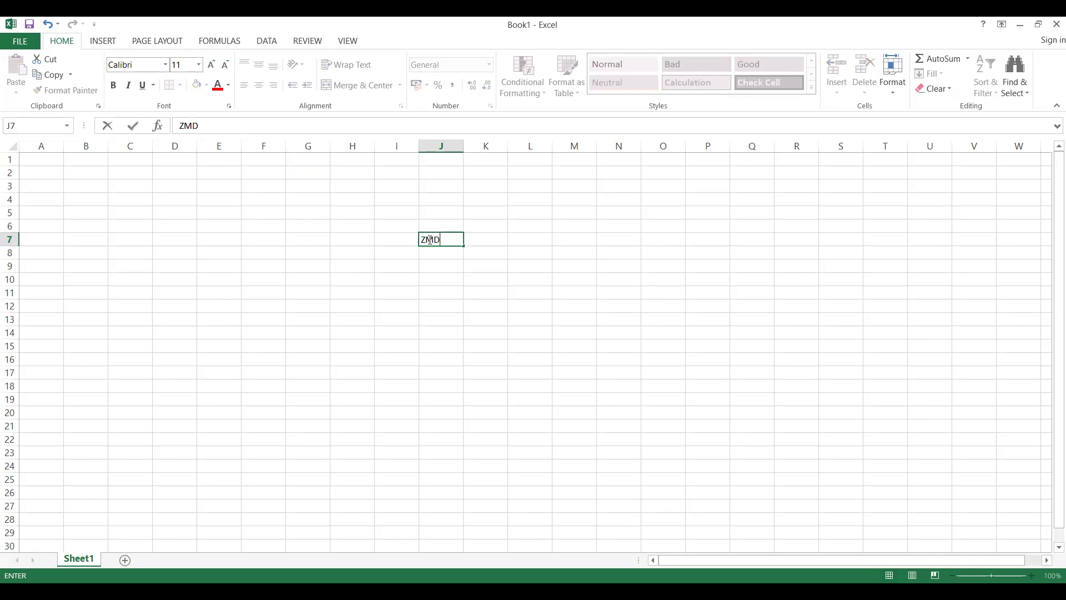
text(1)
key(Tab)
text(MATERIAL DISCOUNT)
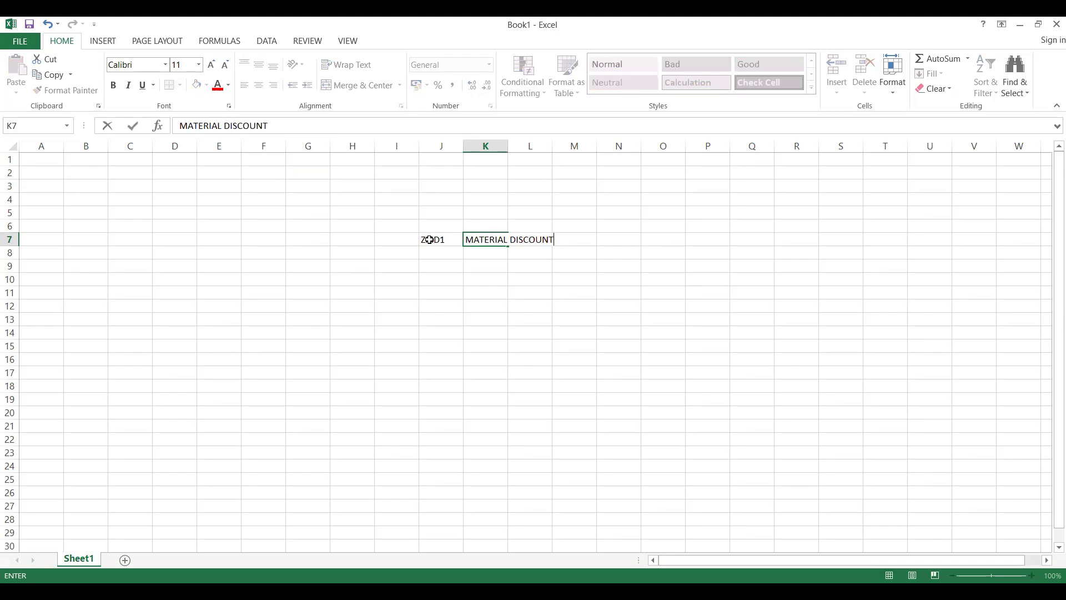
Step: Fit column K to its text and enter SALE ORG/MAT in cell M8
click(487, 254)
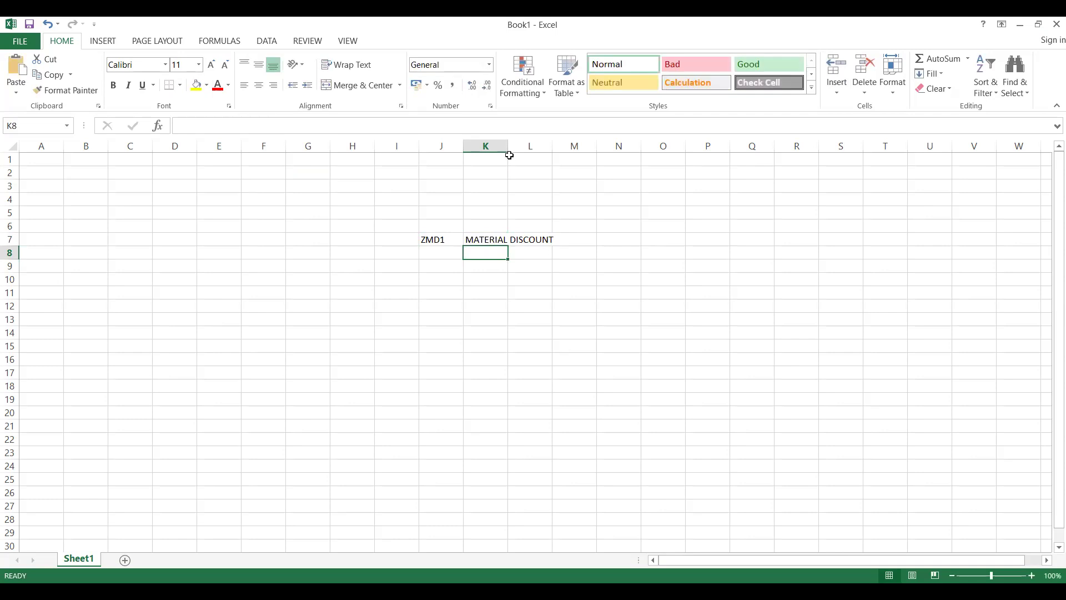
double_click(509, 148)
click(623, 254)
text(SALE)
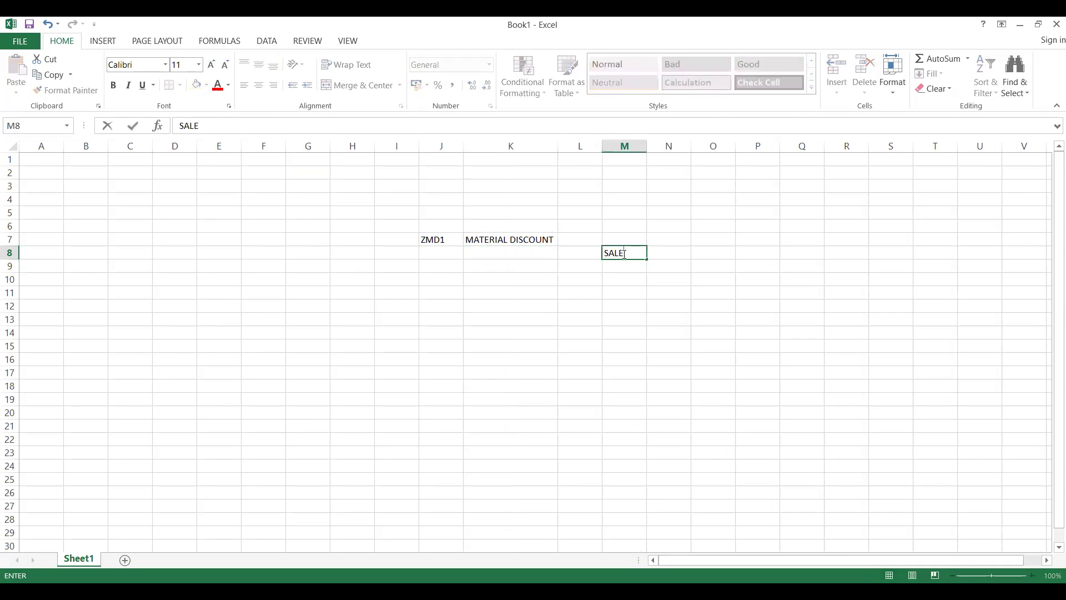
text( ORG/MAT)
click(525, 276)
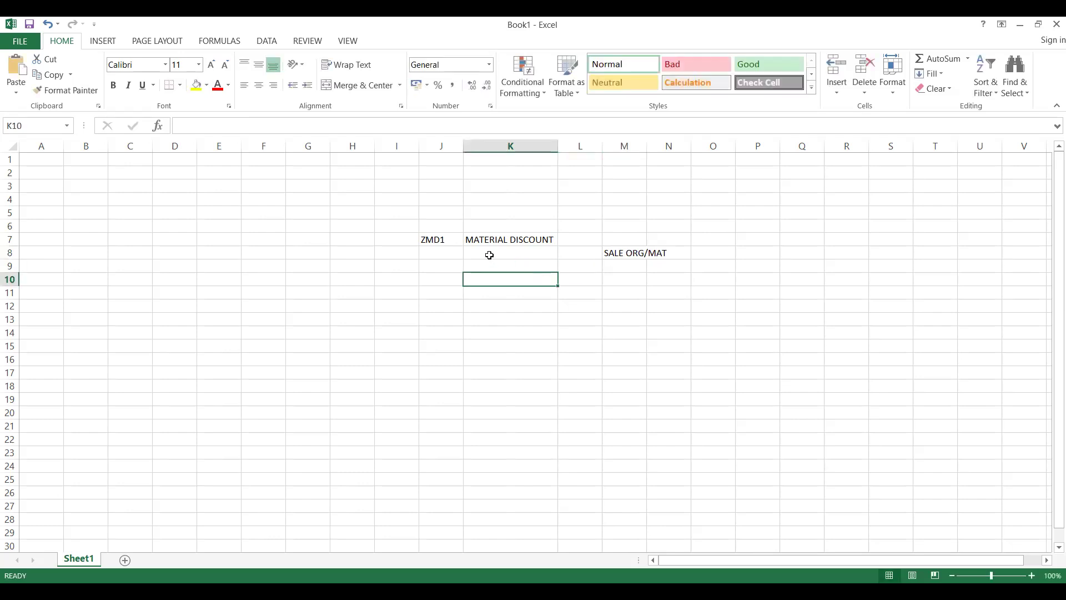
Step: Copy ZMD1 from J7 into J8 and enter MATERIAL DISCOUNT in cell K8
click(482, 240)
click(472, 257)
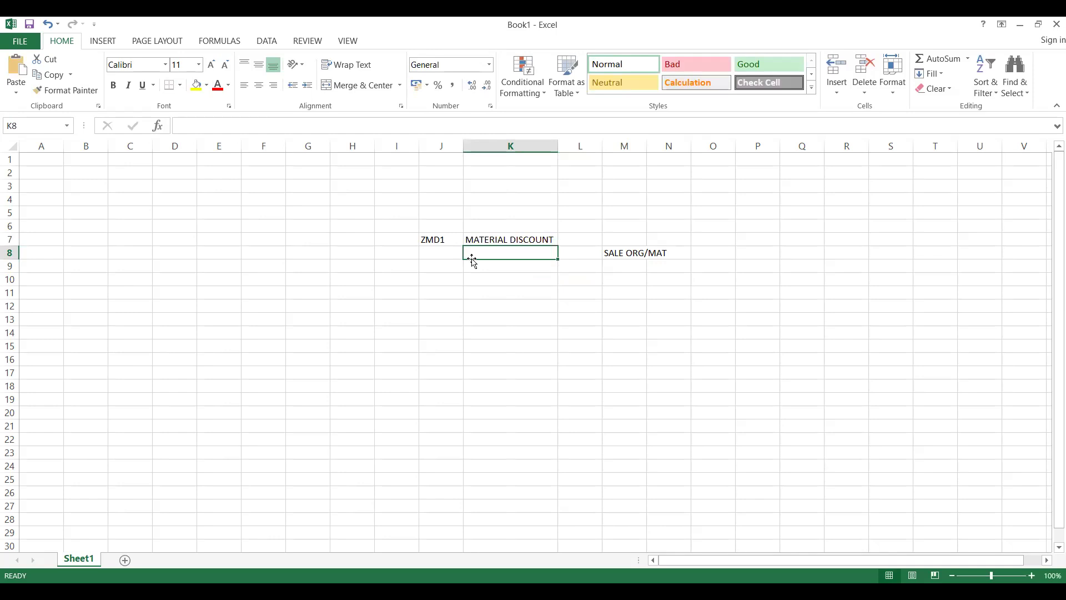
click(442, 239)
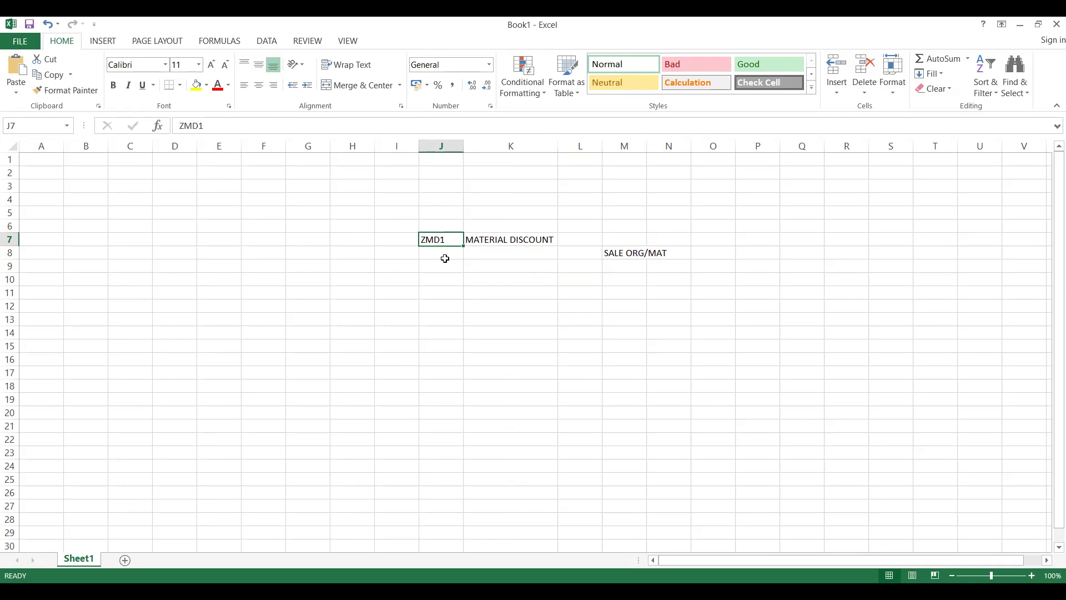
key(ctrl+c)
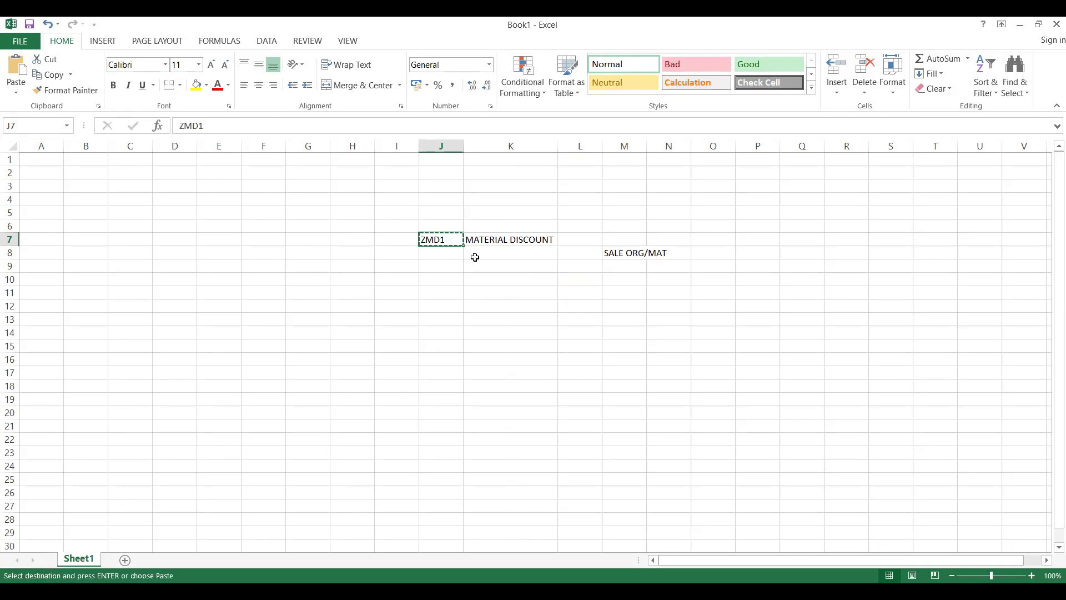
key(Down)
ctrl+click(475, 257)
key(ctrl+v)
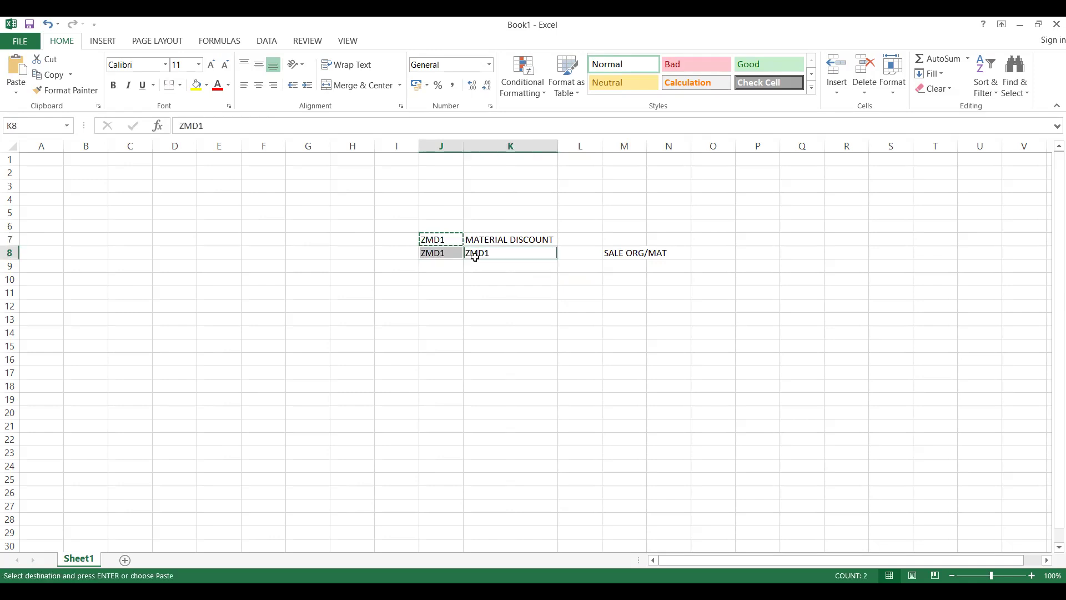
click(476, 259)
text(MATERIAL DISCOUNT)
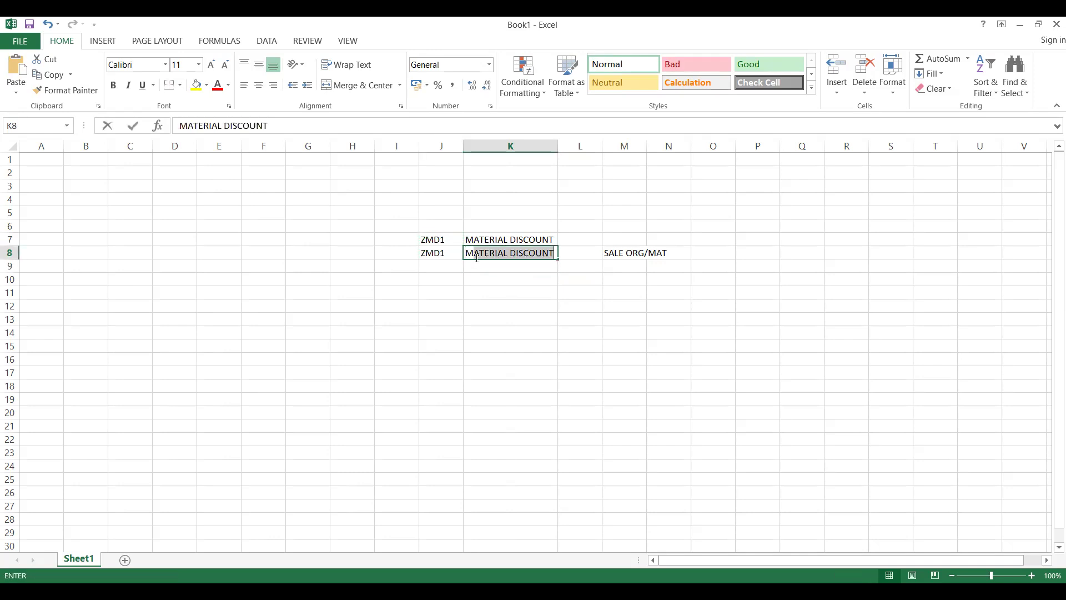
click(485, 282)
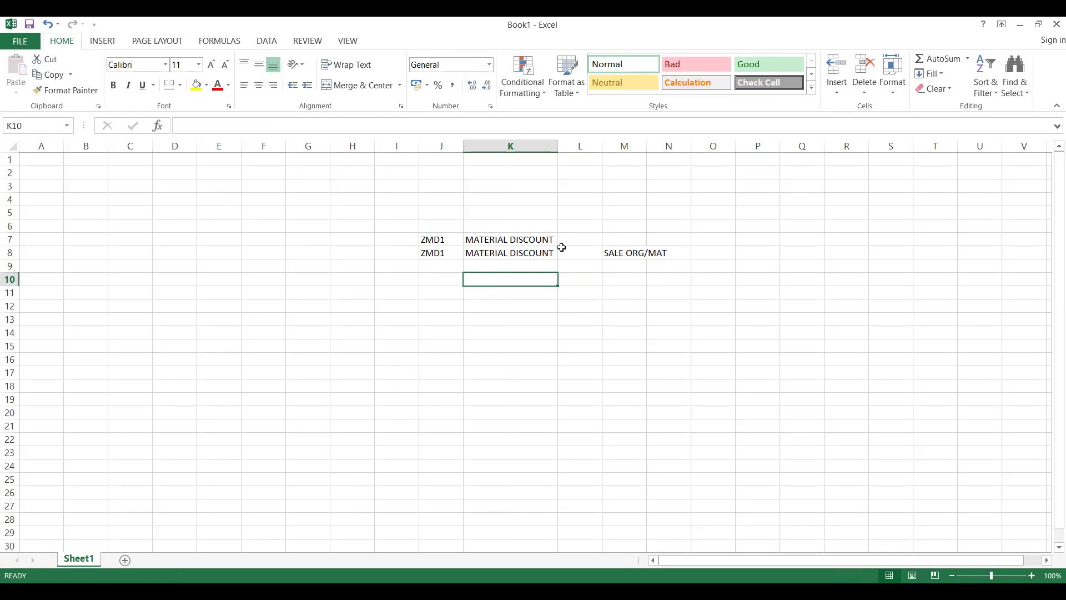
Step: Label the first ZMD1 row with REGULAR in cell I7 and 5EUR in cell H7
click(395, 238)
text(RE)
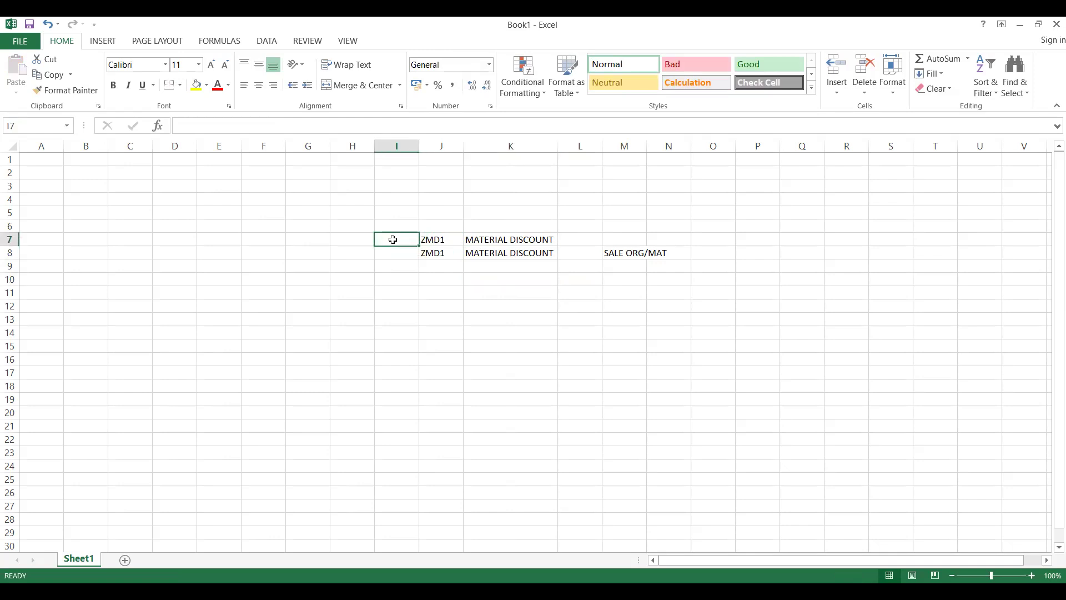
text(GULAR)
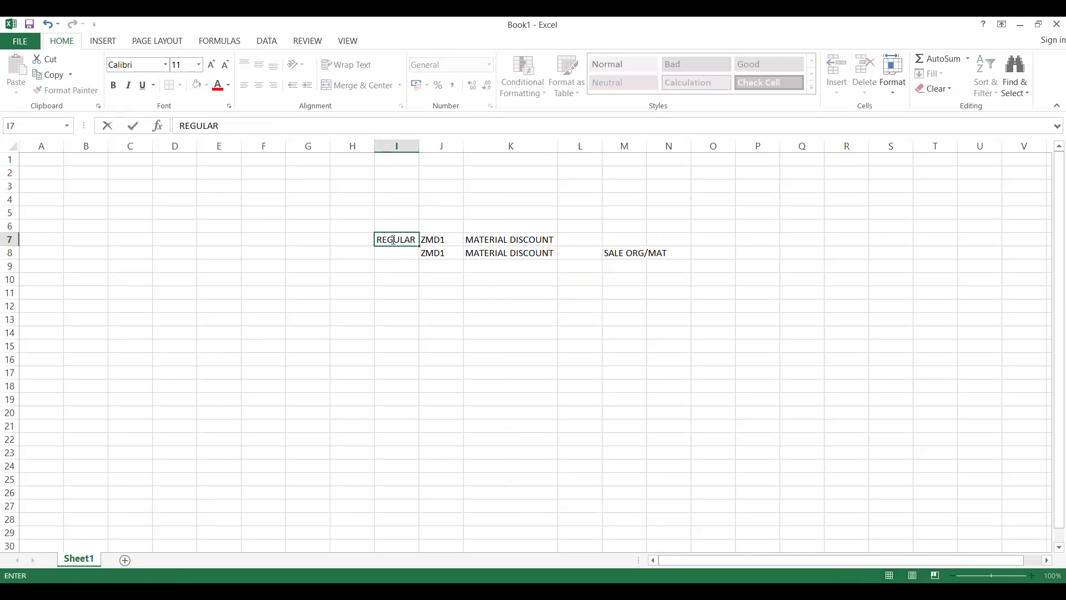
click(390, 251)
click(355, 239)
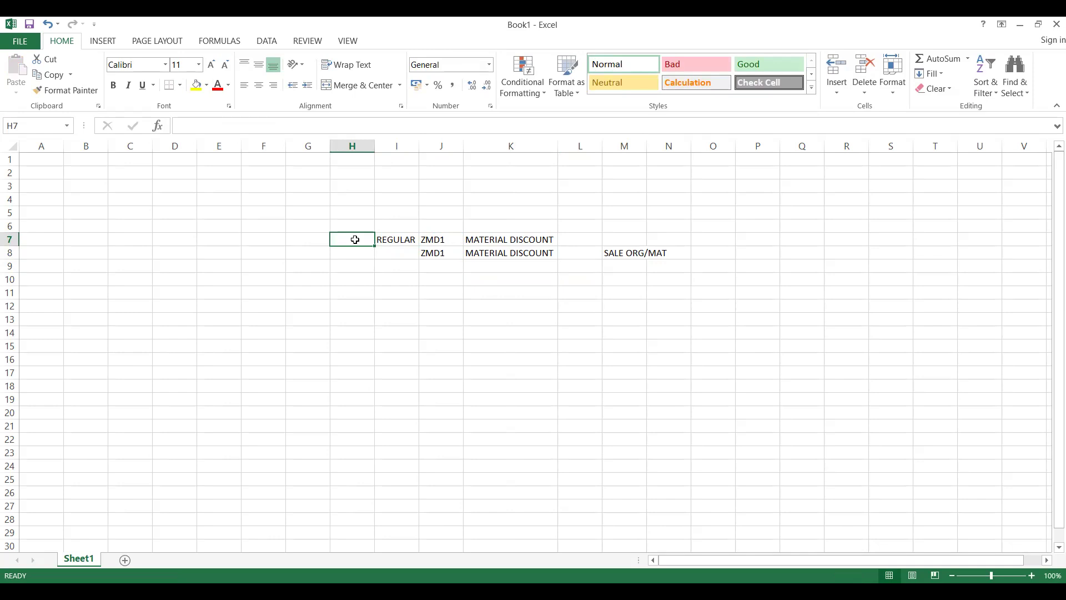
text(5)
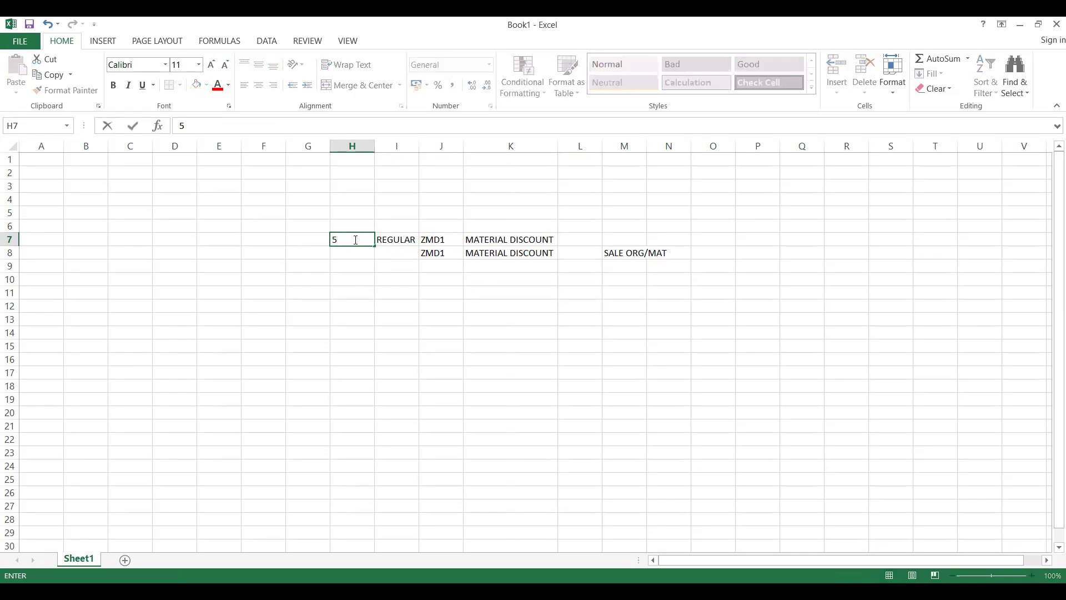
text(EUR)
Step: Enter 10EUR in cell H8 and FESTIVE in cell I8 for the second ZMD1 row
click(345, 253)
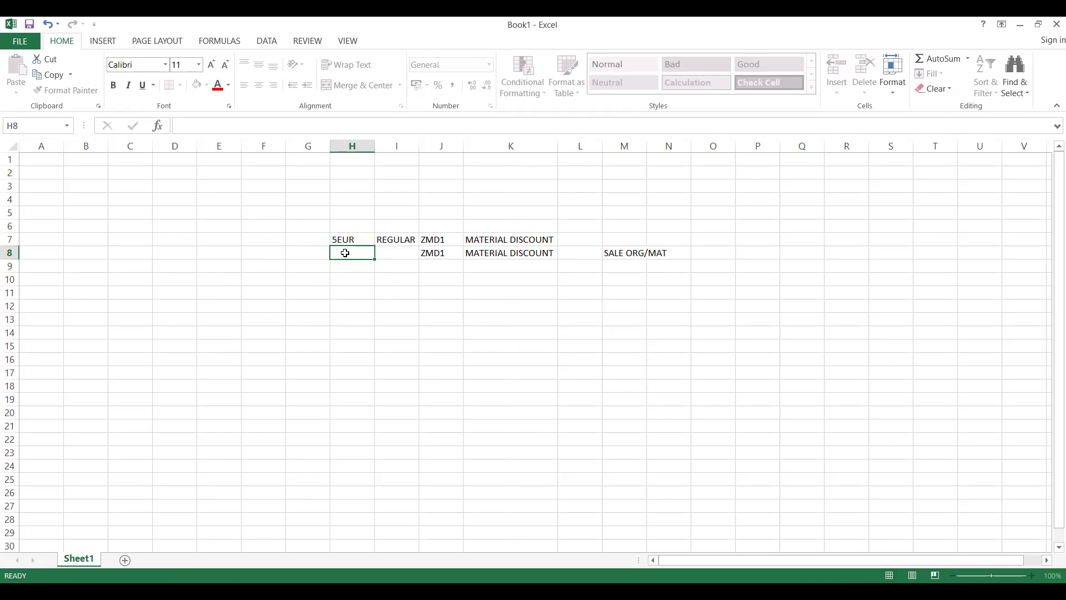
text(10EUR)
click(393, 253)
text(FESTIVE)
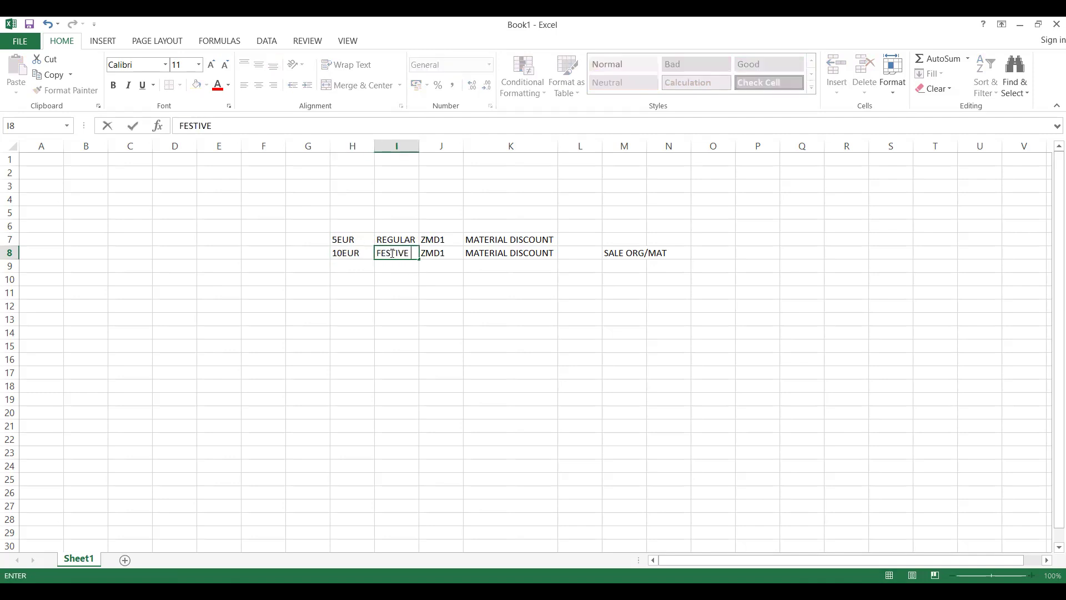
click(389, 307)
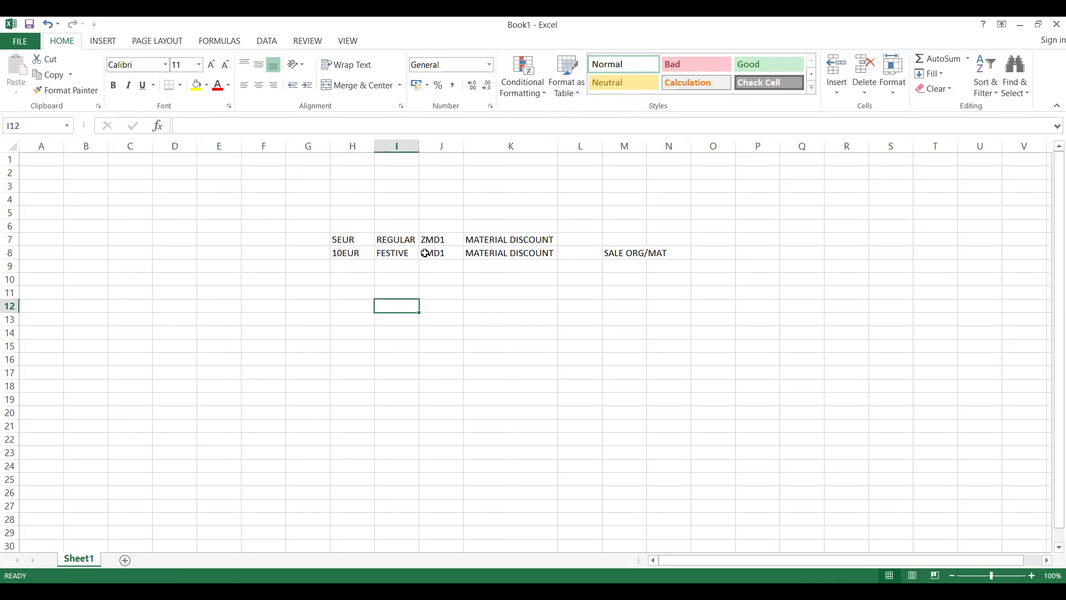
Step: Enter DISCOUNT in cell G8 beside the 10EUR value
click(494, 250)
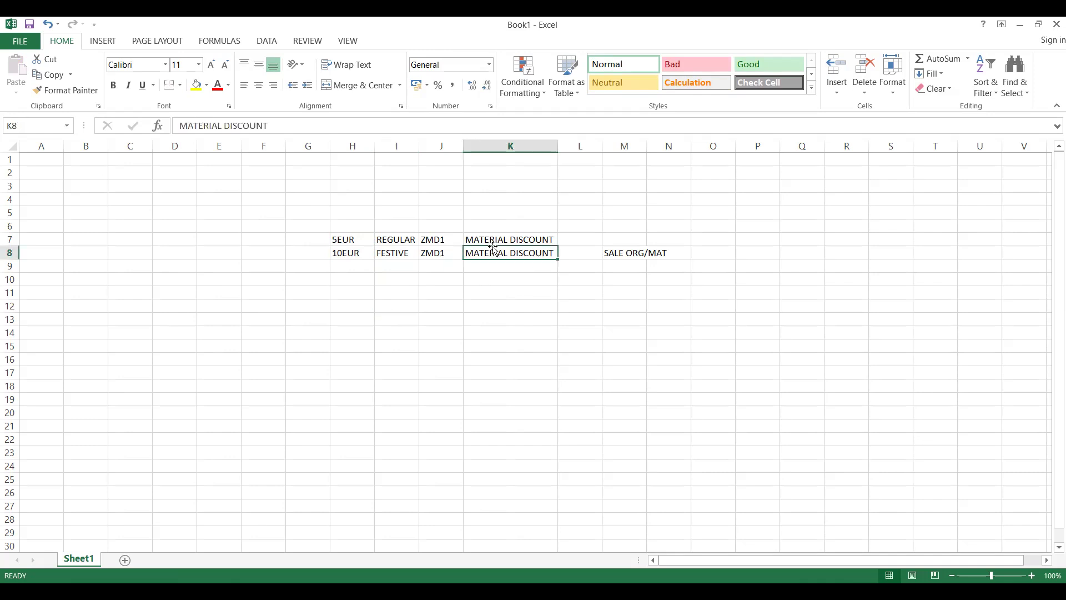
click(392, 238)
click(346, 255)
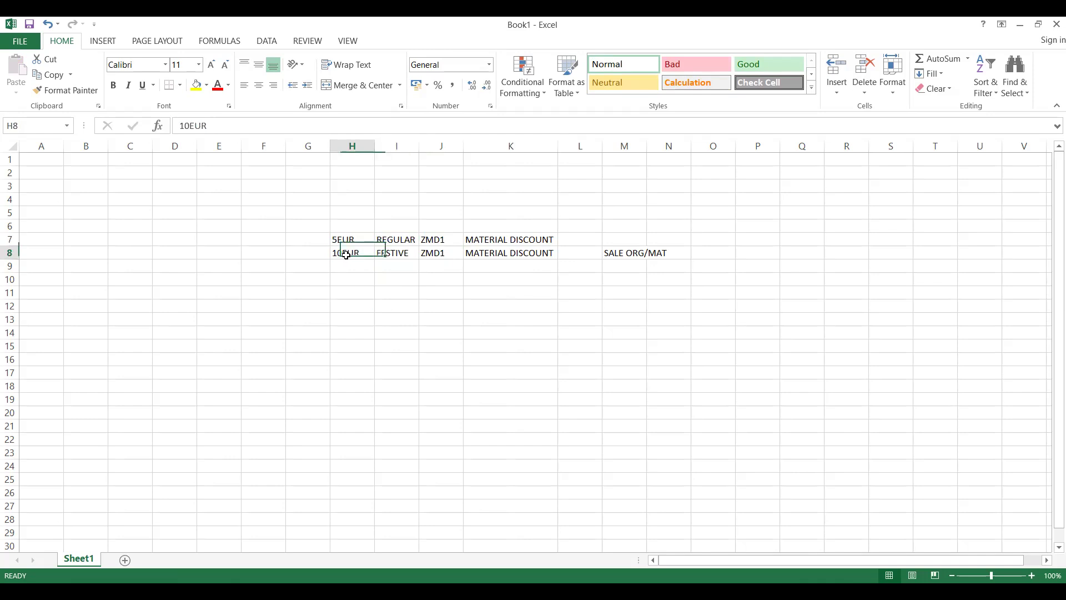
click(319, 266)
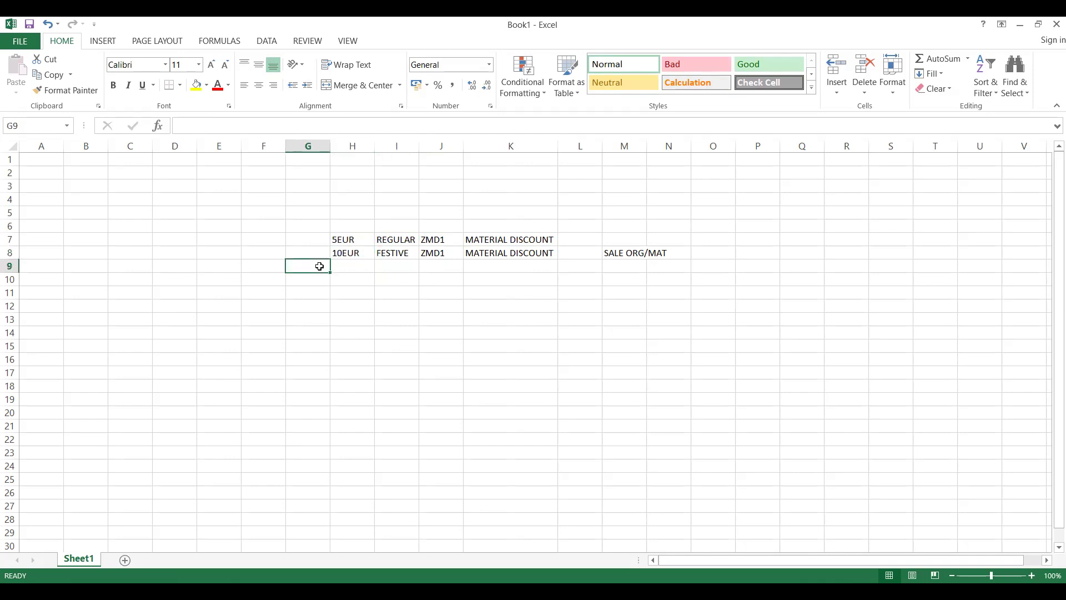
click(313, 252)
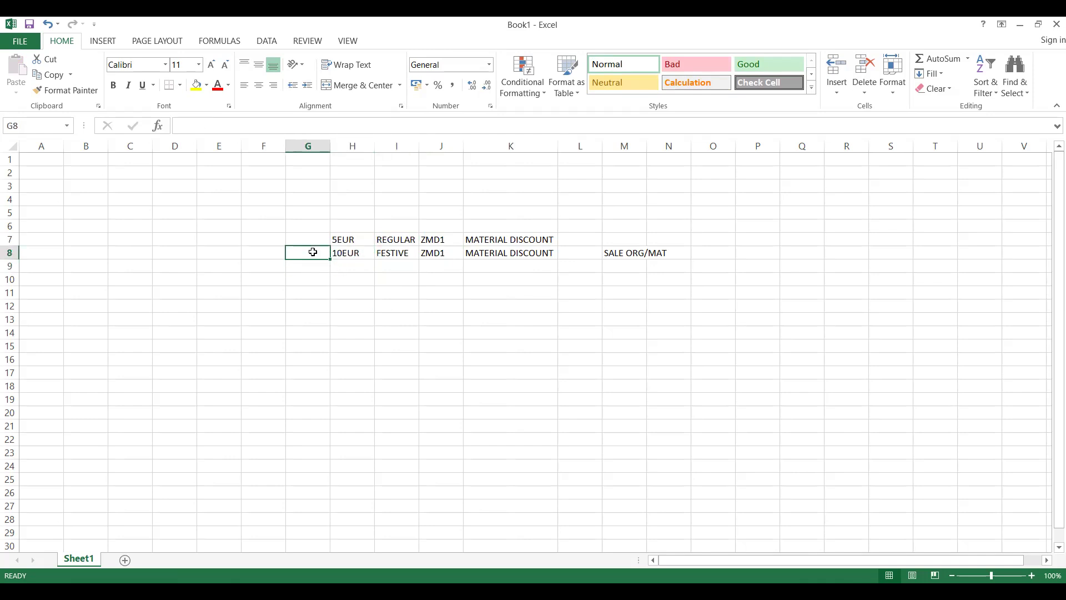
text(DISCOUNT)
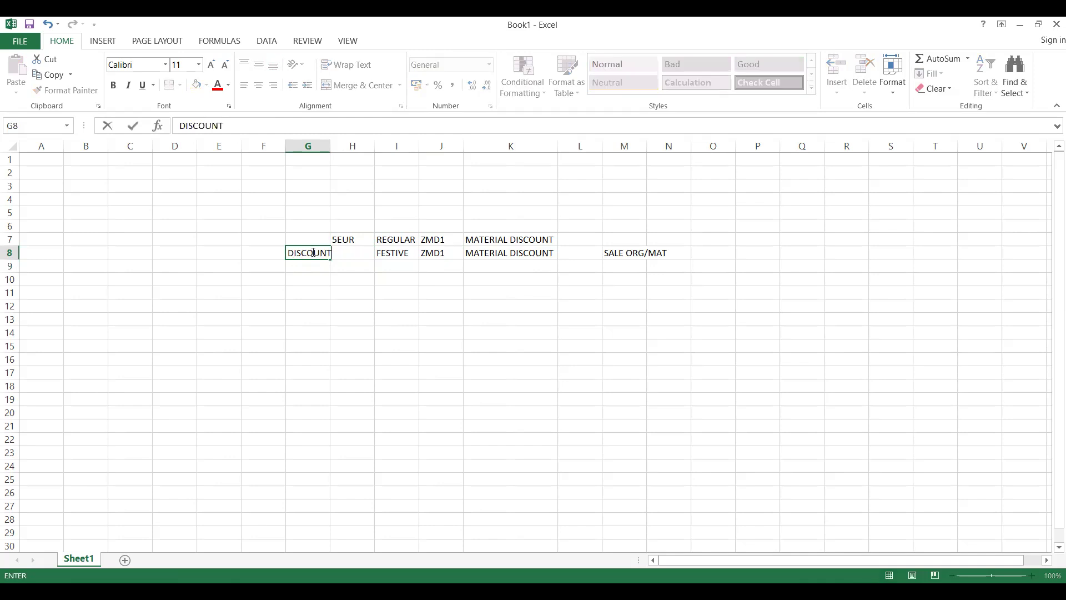
click(305, 269)
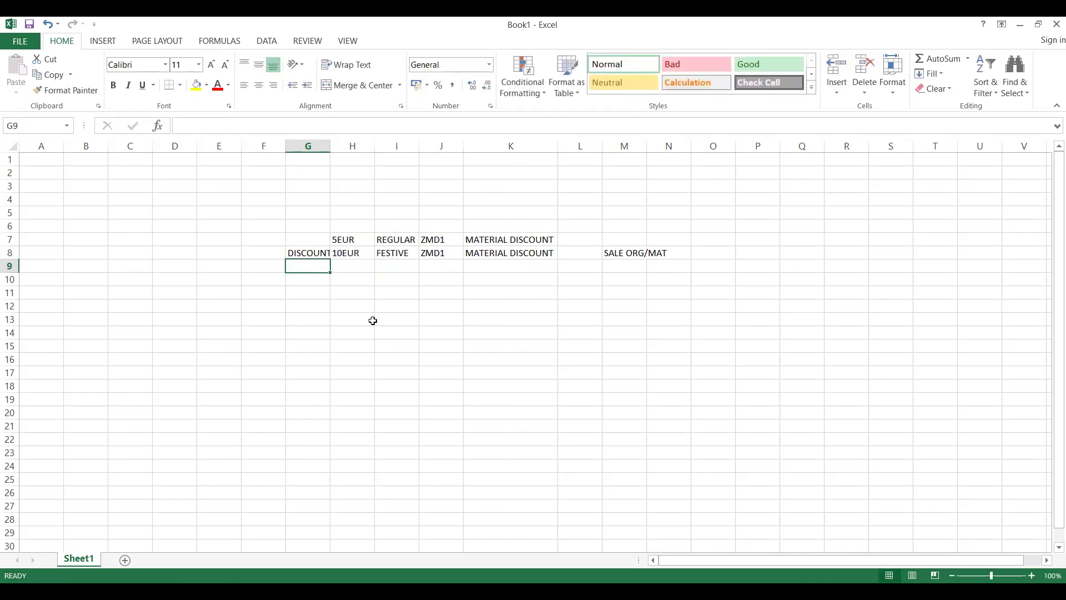
Step: Start a numbered option list with 1 in cell J13 and INCREASING THE DISCOUNT in cell K13
click(500, 320)
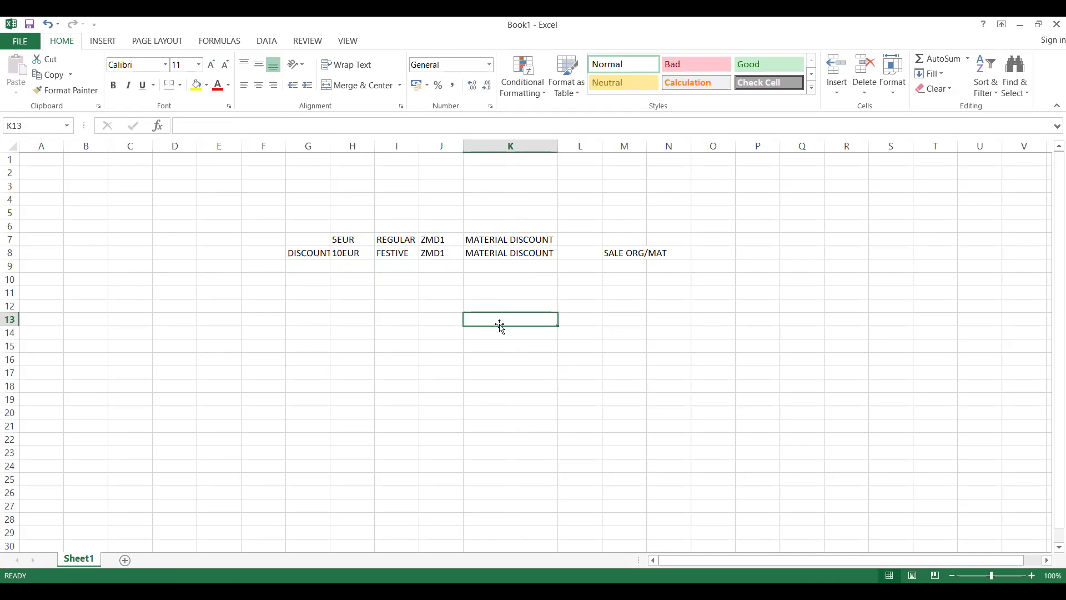
key(Left)
text(1)
click(500, 324)
text(INCREASE)
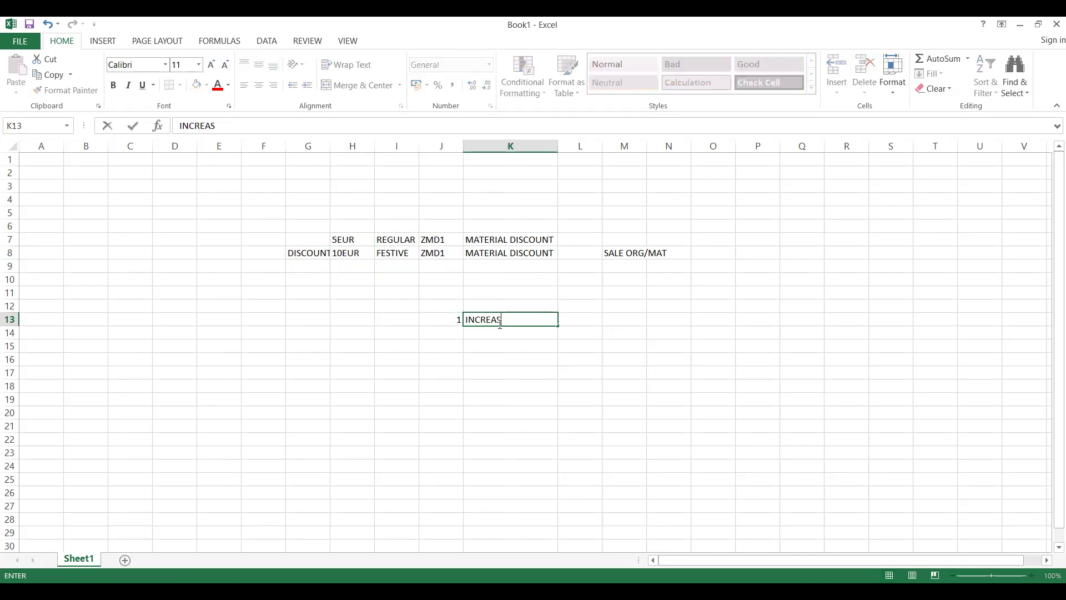
key(BackSpace)
text(ING THE DISCO)
key(BackSpace)
text(COUNT)
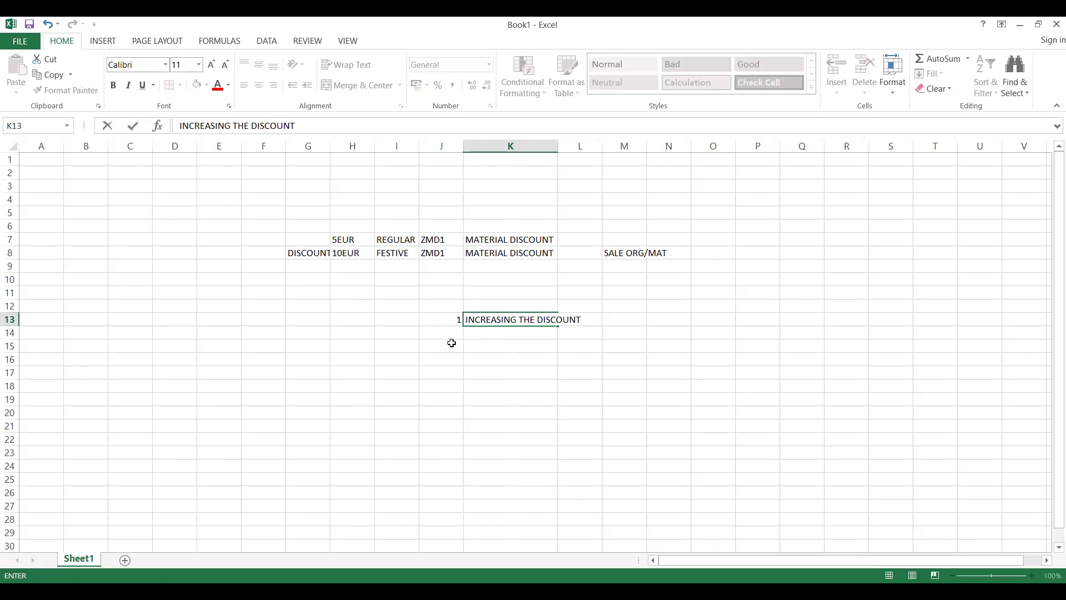
Step: Add the second option with 2 in cell J14 and SEPARATE CONDITION TYPE in cell K14
click(448, 340)
click(448, 333)
text(2)
key(Tab)
text(SE)
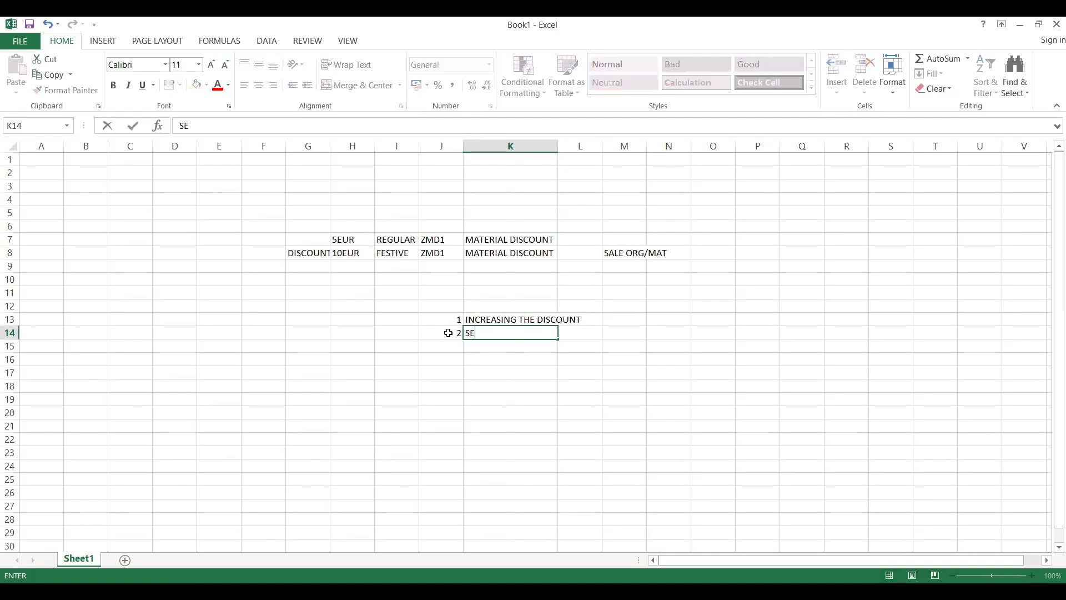
text(PERATE CONDITION TYPE)
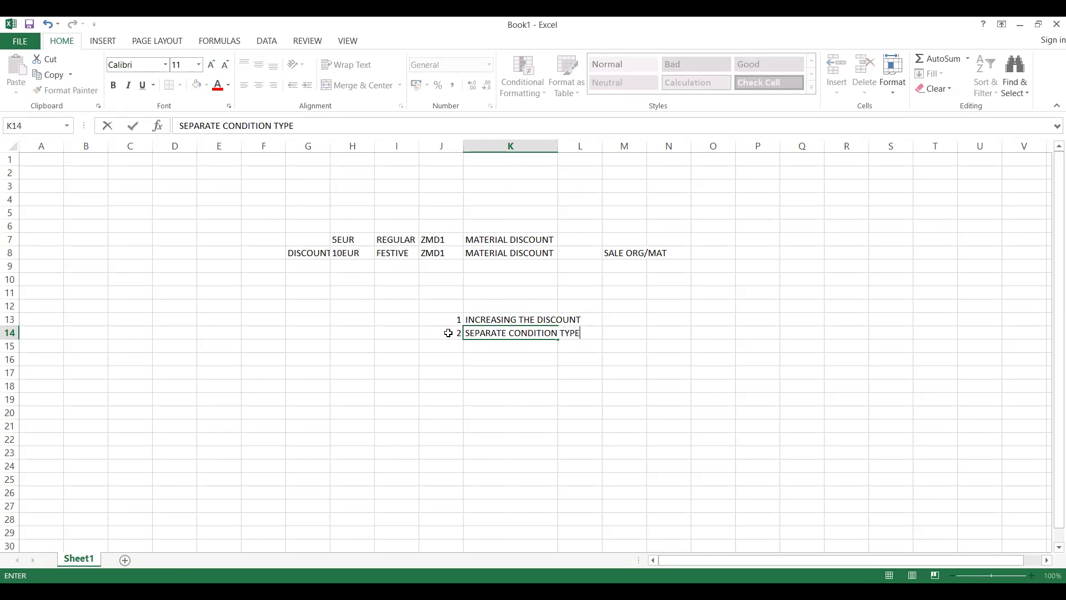
click(437, 240)
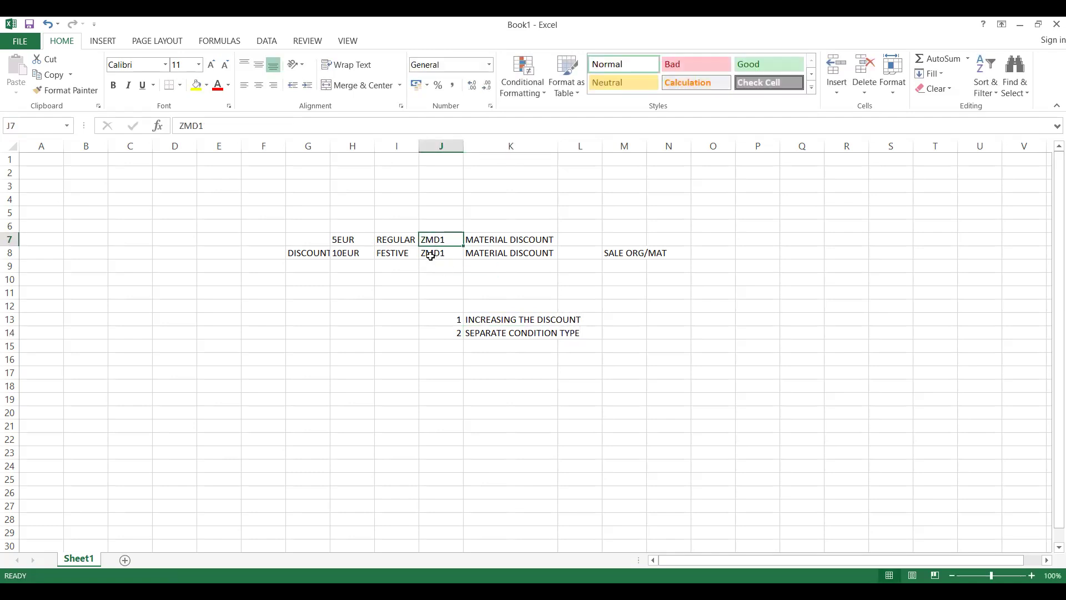
click(510, 332)
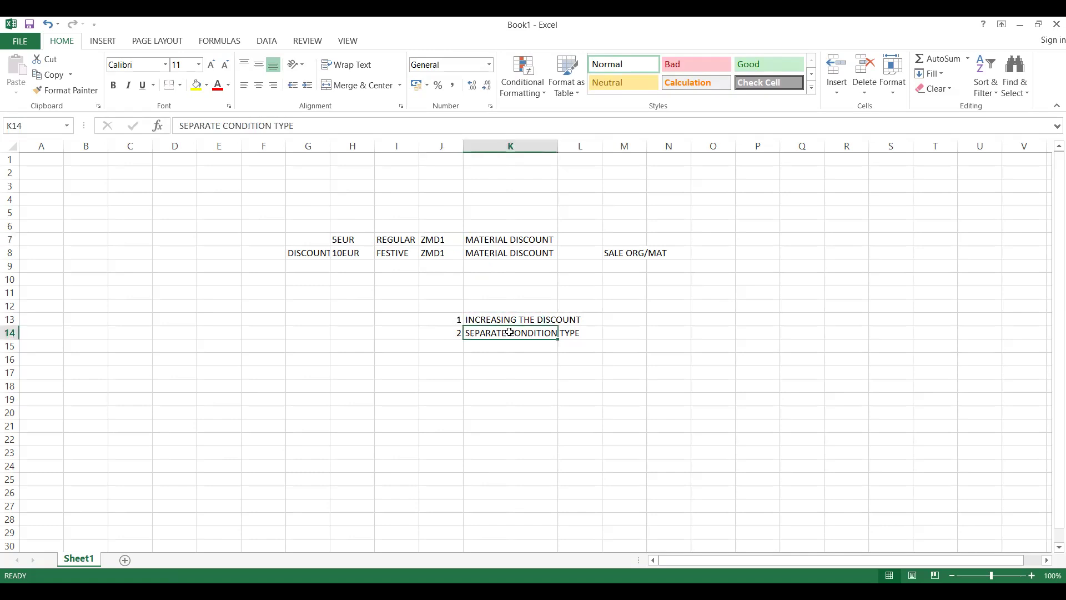
Step: Add the third option with 3 in cell J15 and DELETE OR MAINTAIN A FRESH in cell K15
click(451, 346)
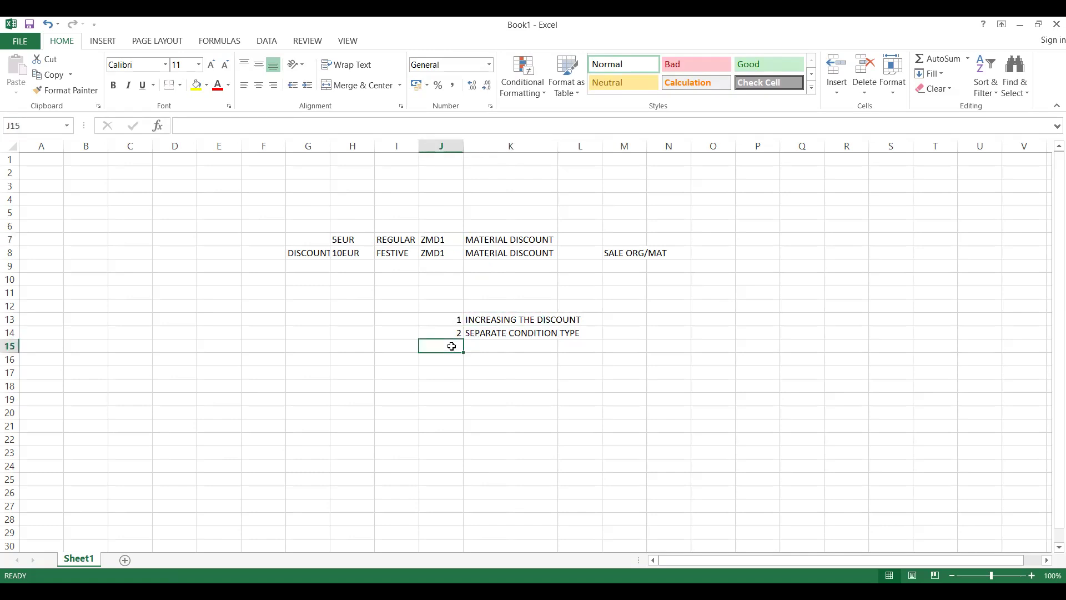
text(3)
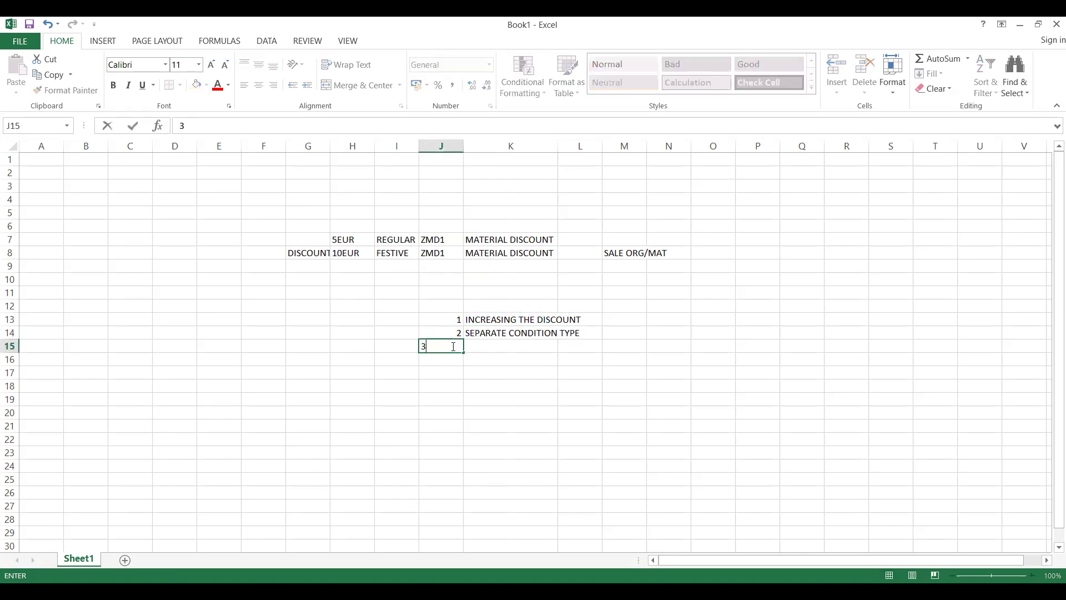
key(Tab)
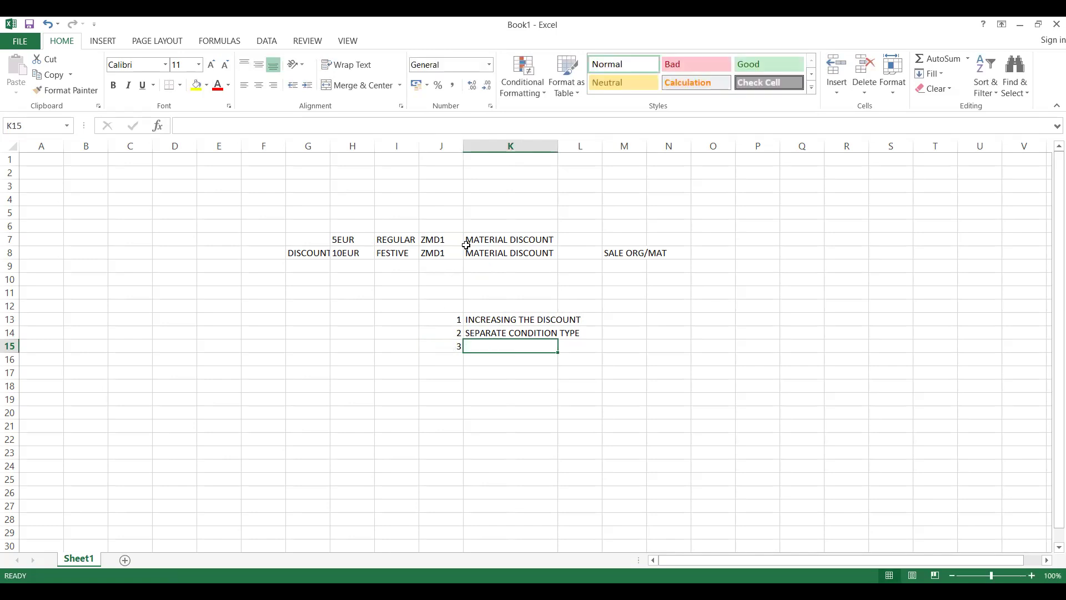
click(534, 321)
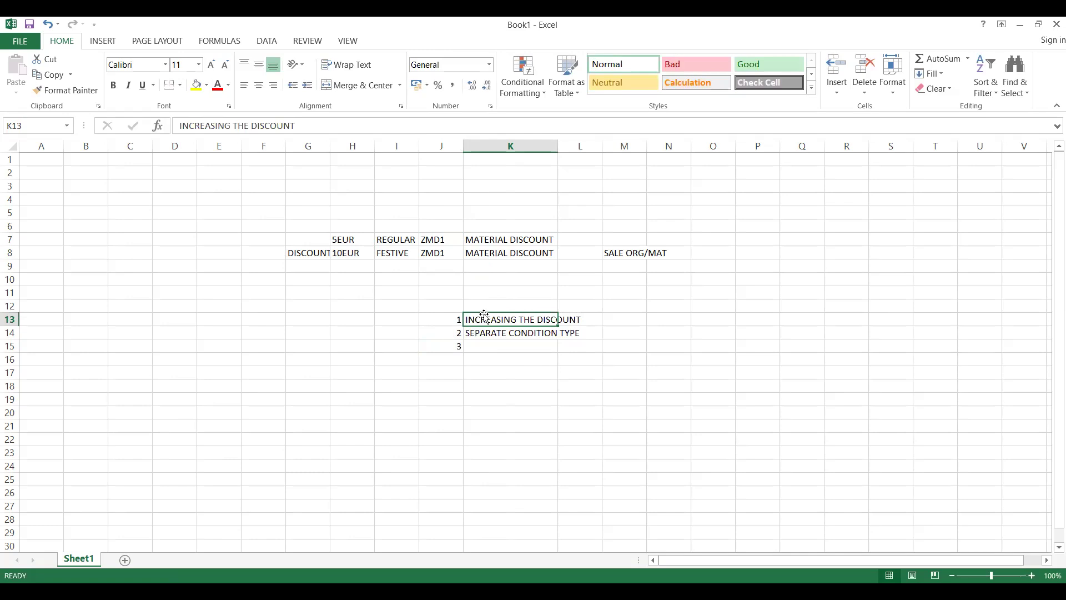
click(480, 346)
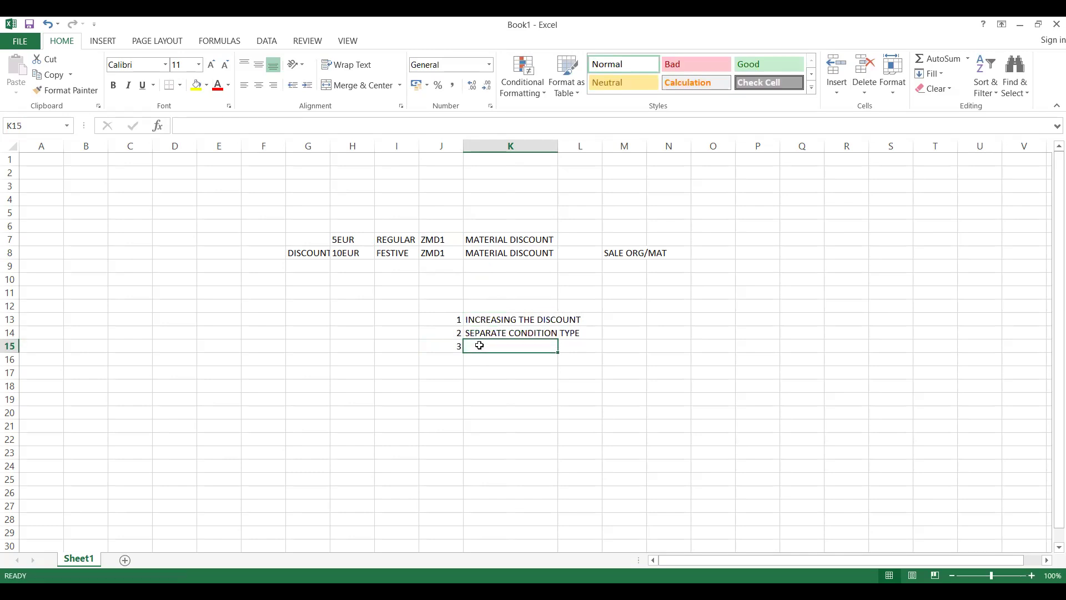
text(DELE)
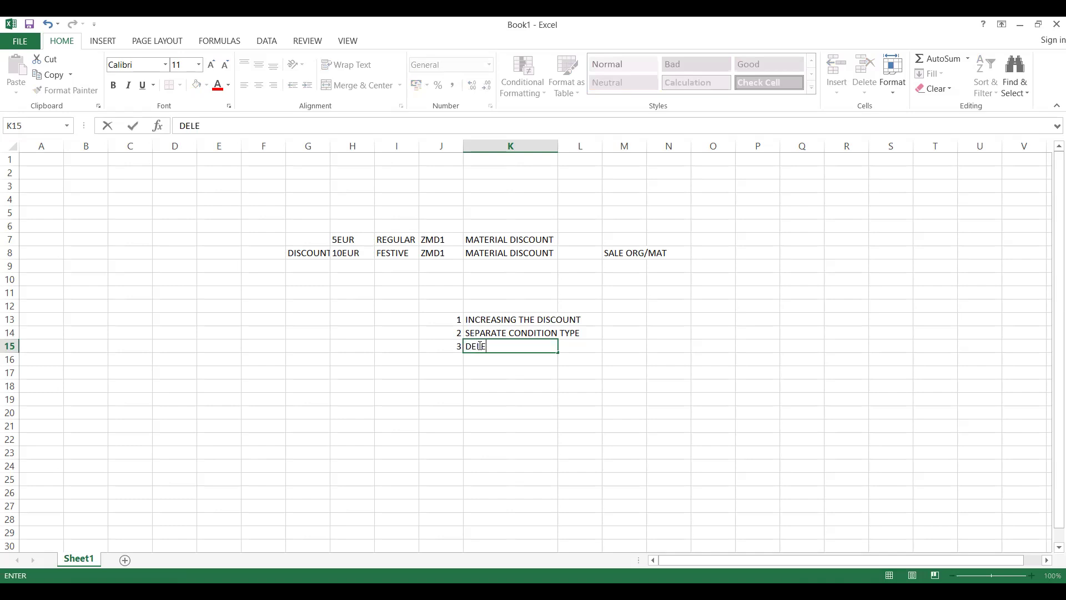
text(TE OR MAINTAINS)
key(BackSpace)
text(A FRESH)
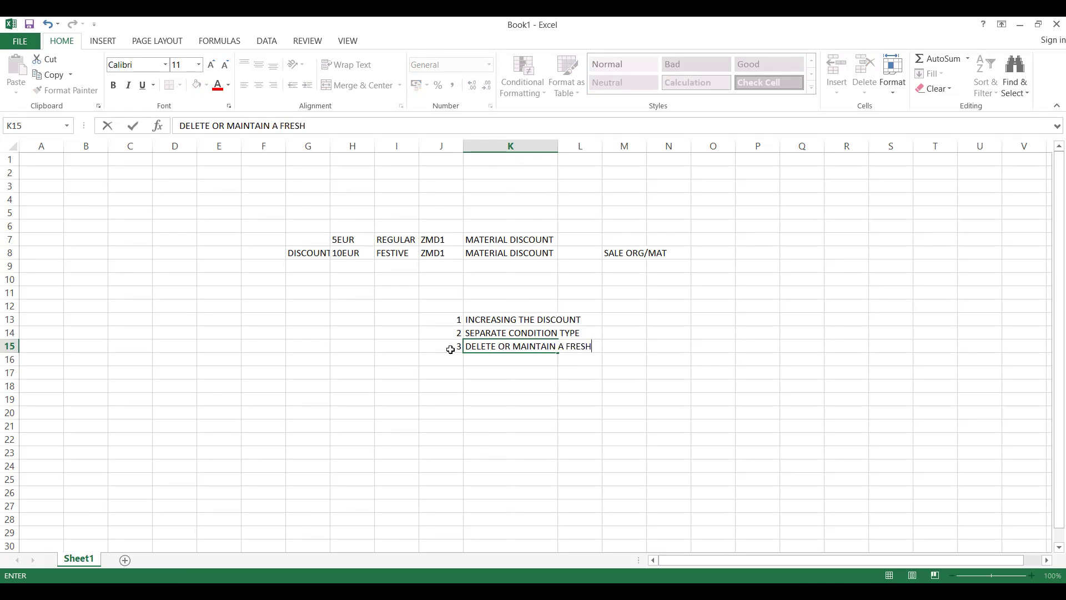
click(433, 342)
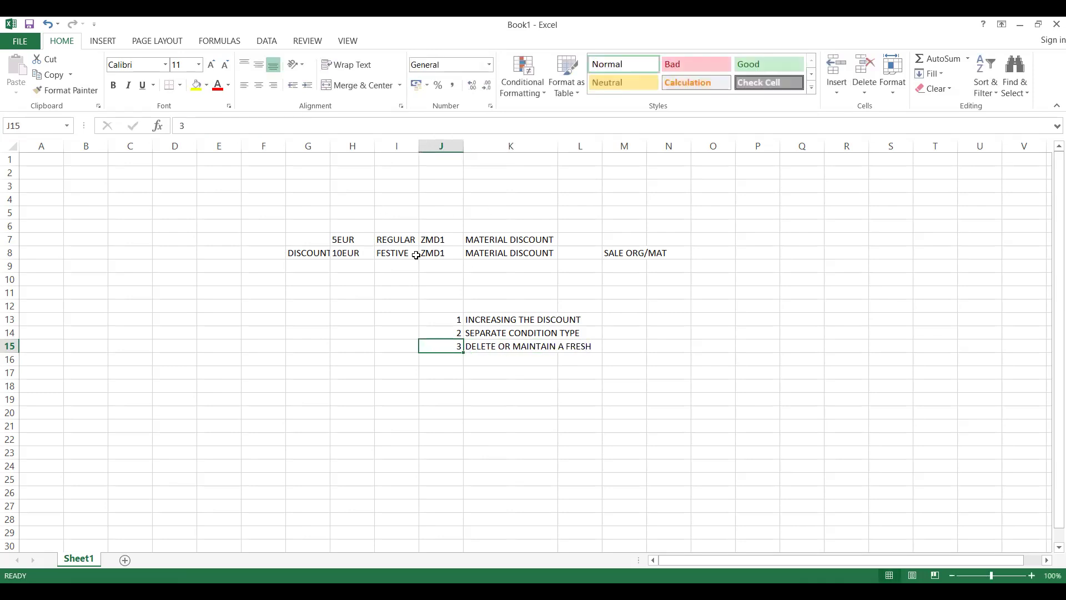
click(352, 244)
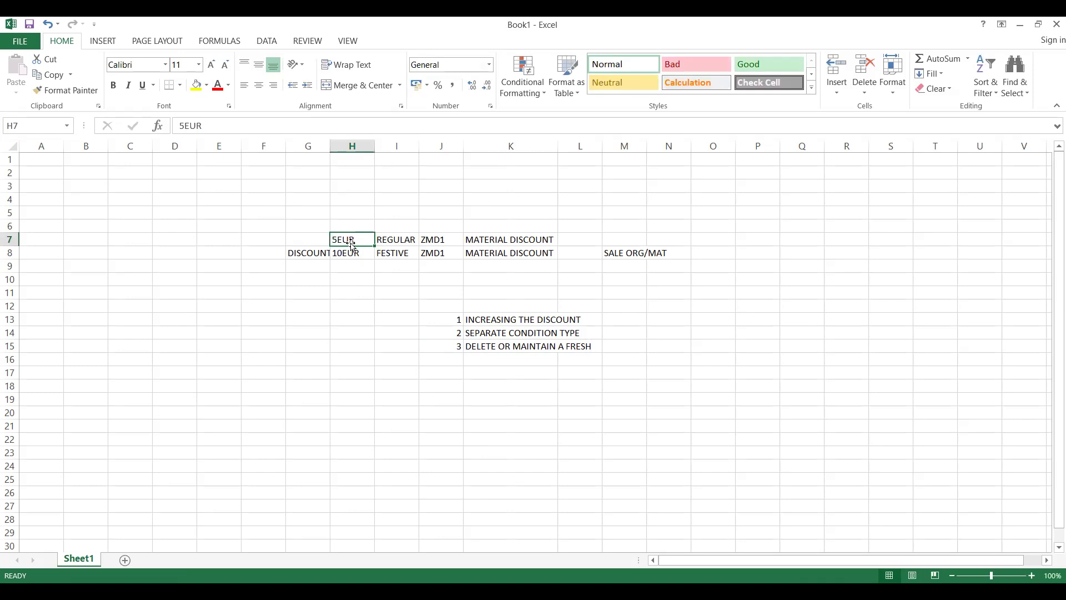
click(520, 240)
click(356, 250)
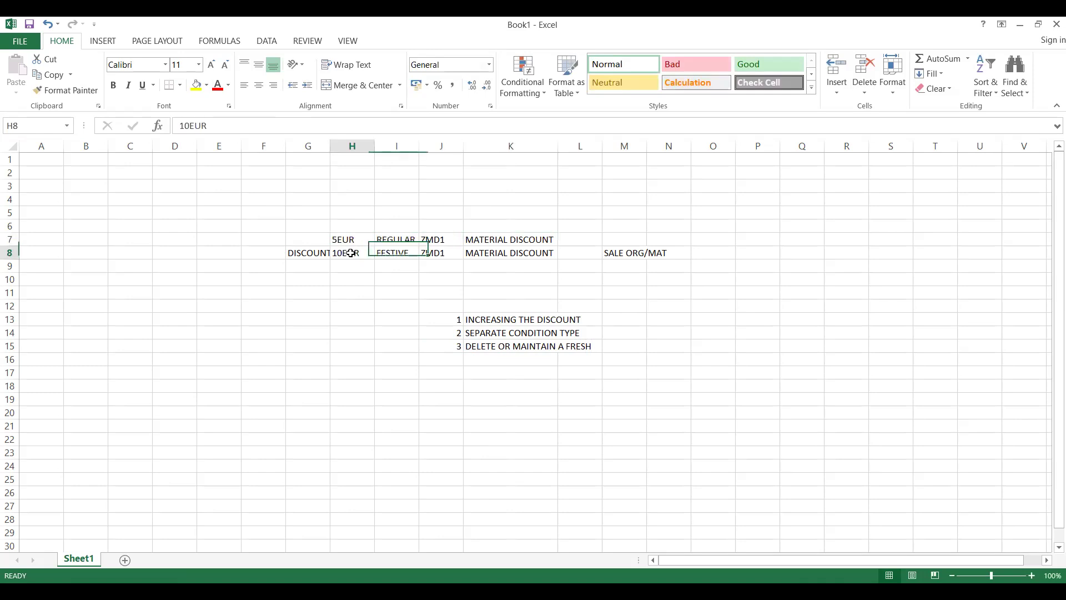
click(494, 316)
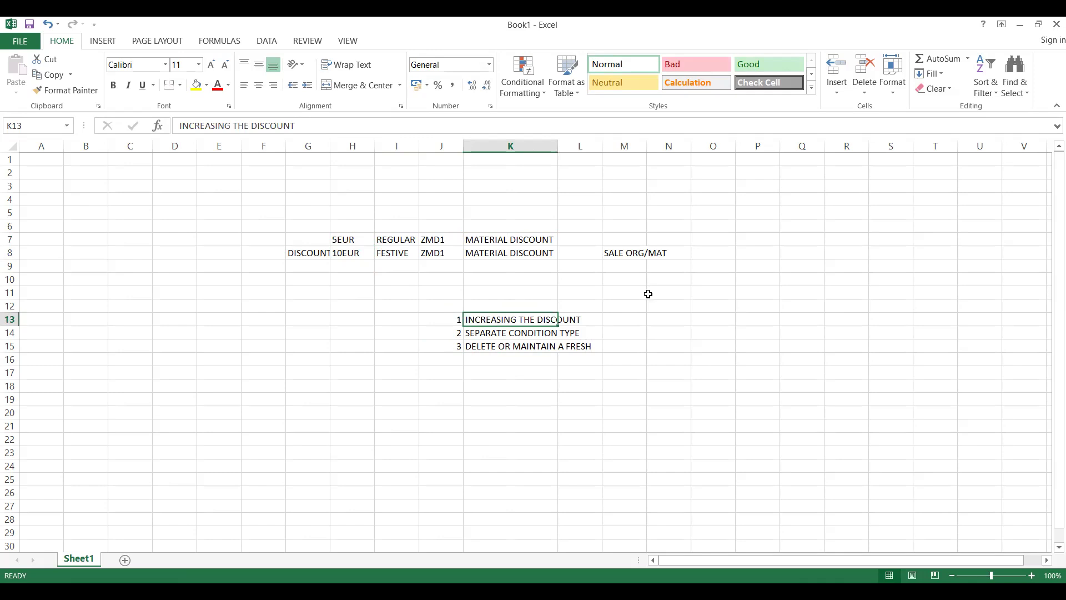
click(590, 235)
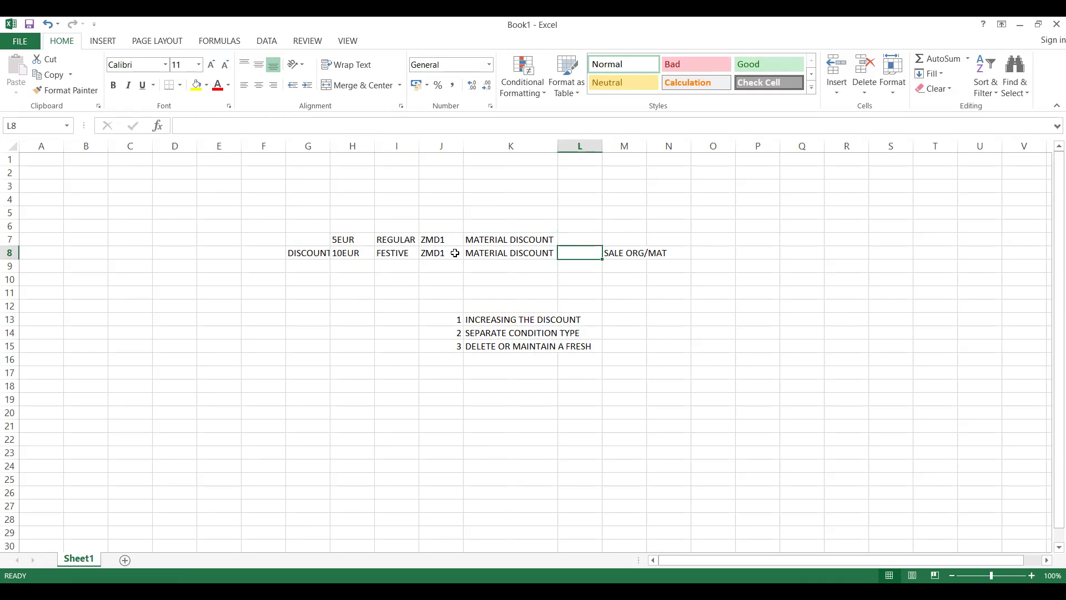
click(368, 253)
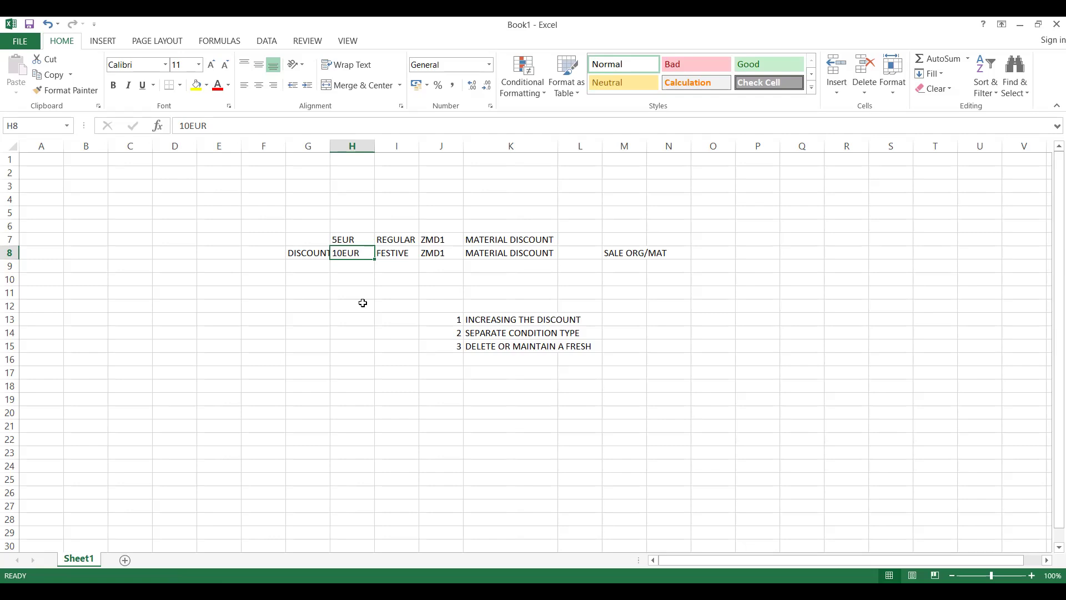
click(404, 240)
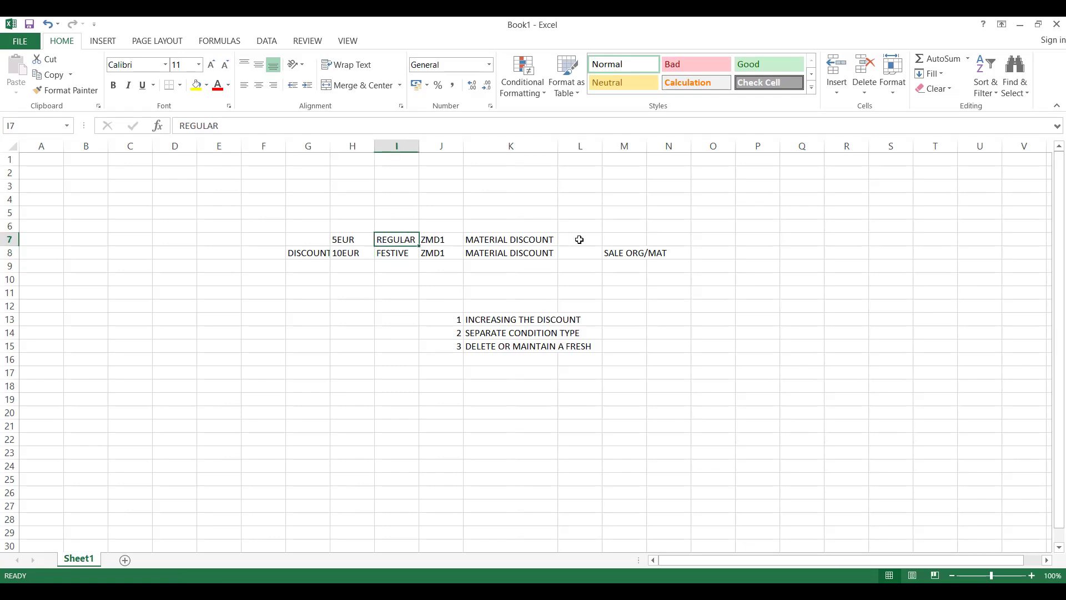
Step: Enter BLOCK in cell O7 for the regular discount and RELEASE in cell O8 for the festive discount
click(699, 238)
text(B)
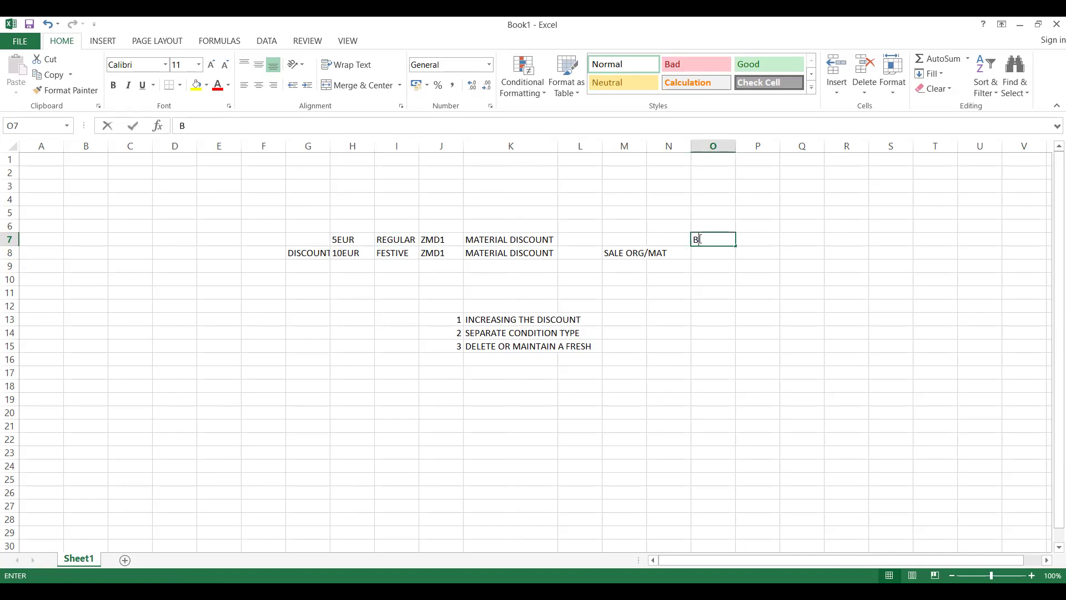
text(LOCK)
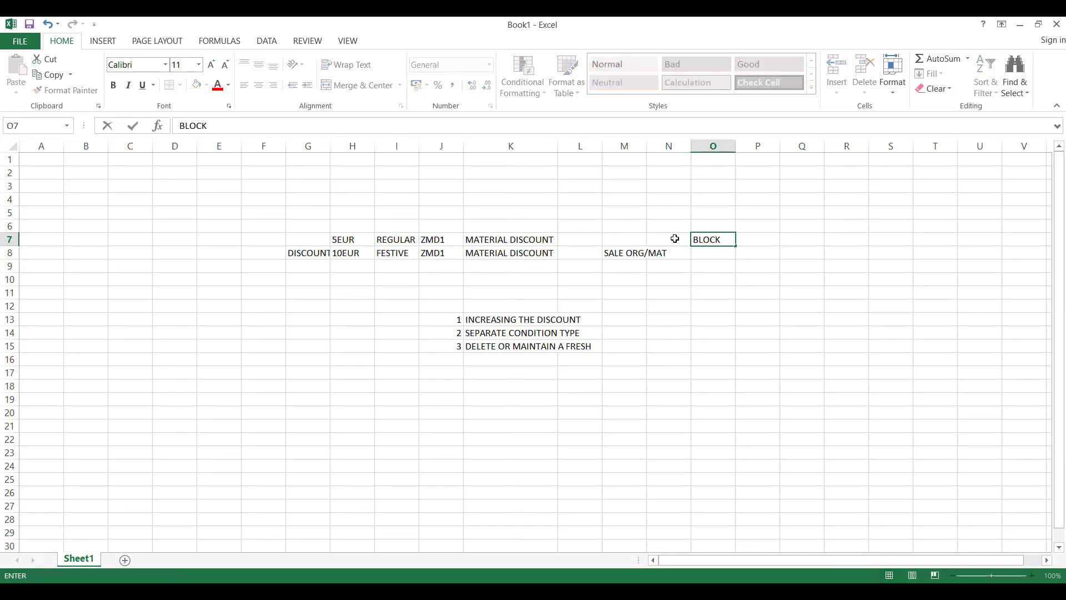
click(507, 251)
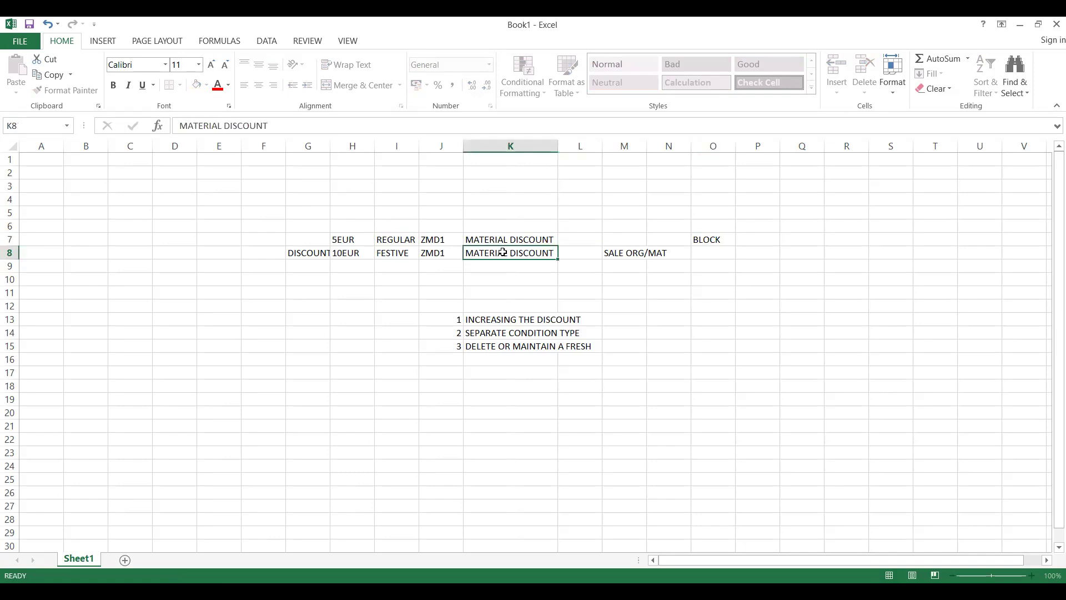
click(706, 253)
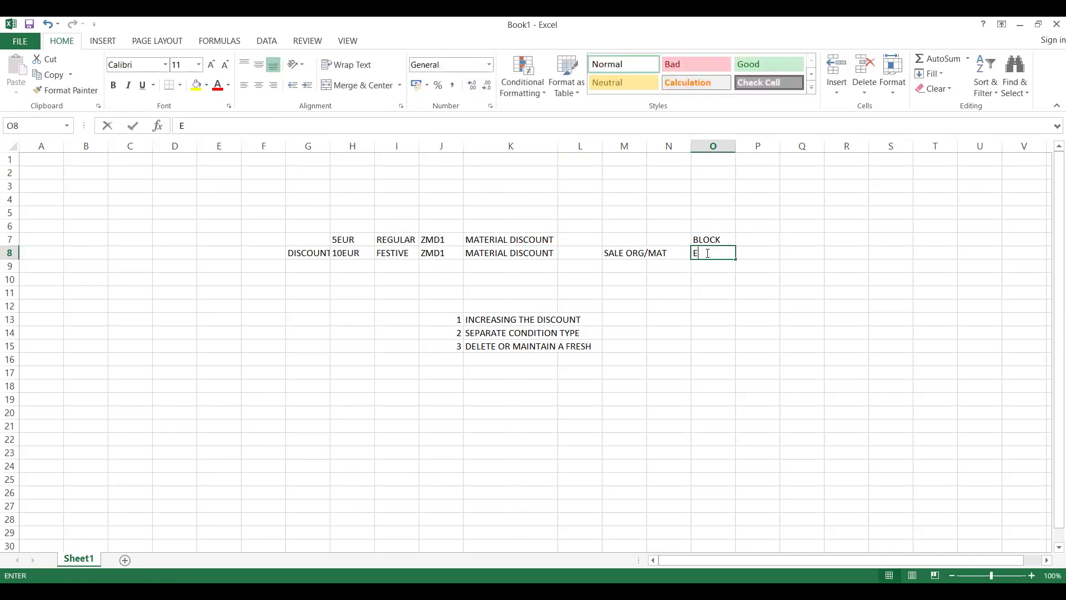
text(RELEASE)
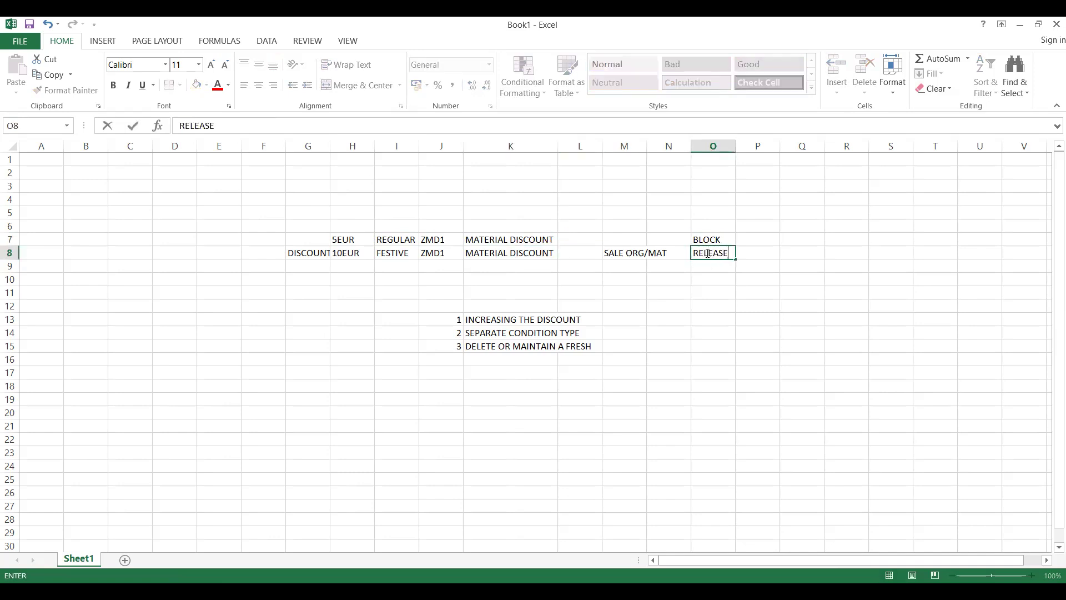
click(634, 255)
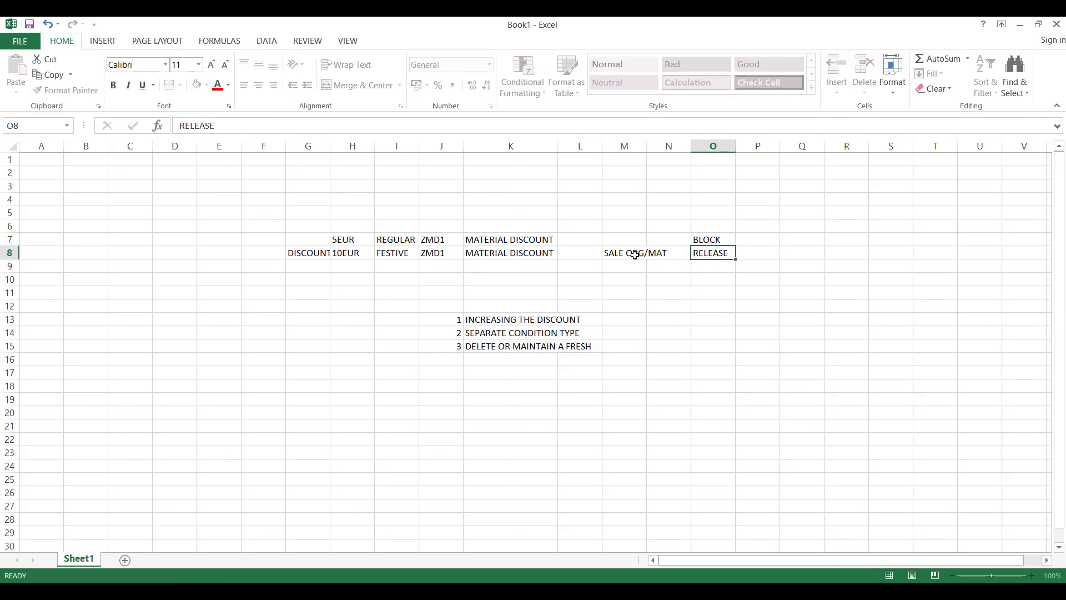
click(393, 255)
Step: Set cell O7 in the regular row to RELEASE and cell O8 in the festive row to BLOCK
click(709, 244)
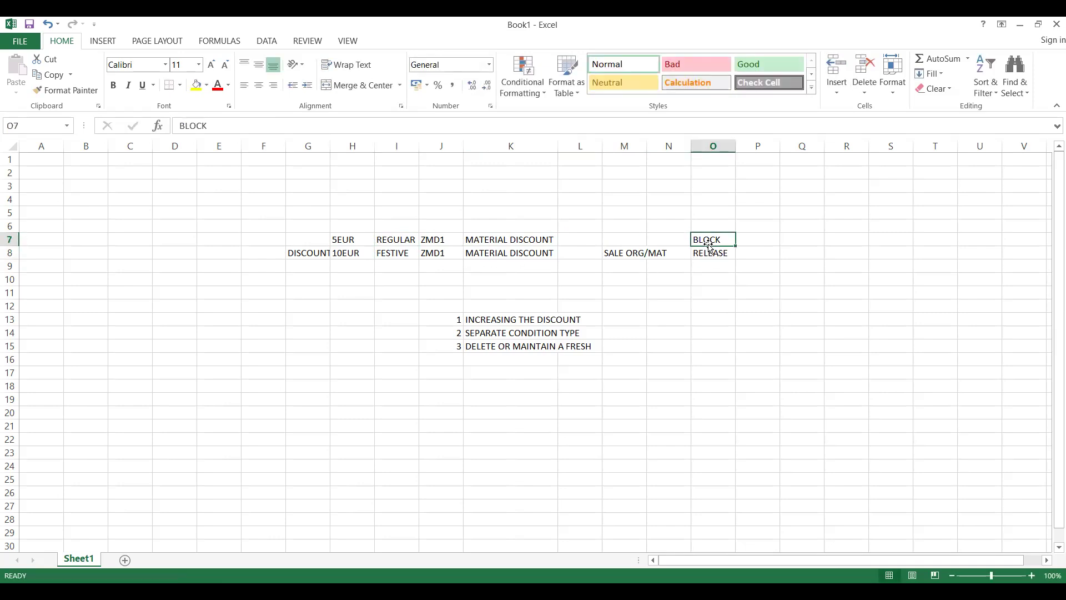
text(RELEASE)
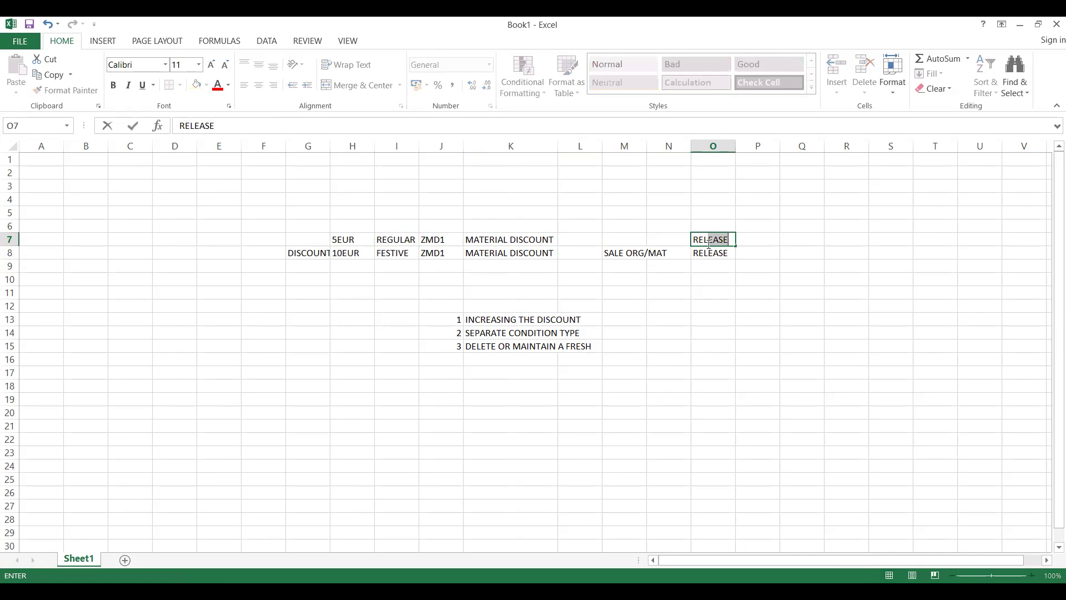
click(704, 252)
text(BLOCK)
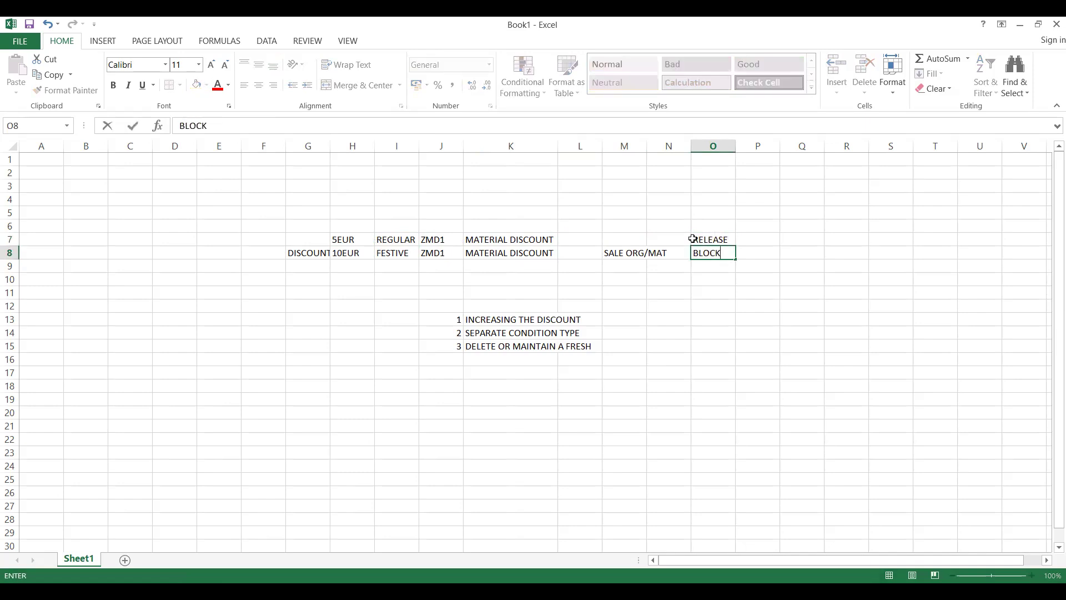
click(694, 240)
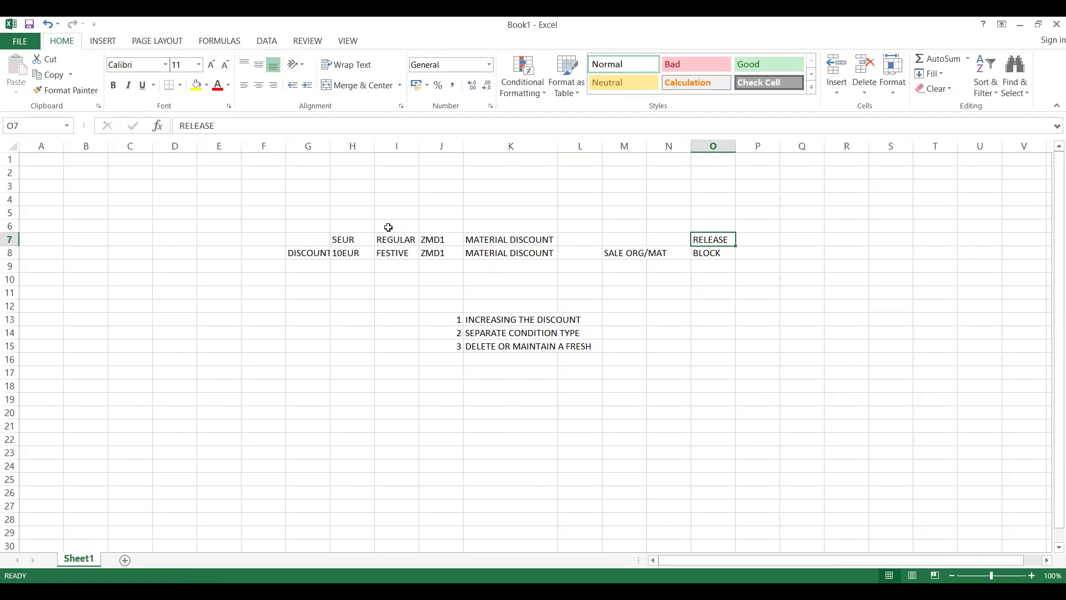
click(391, 255)
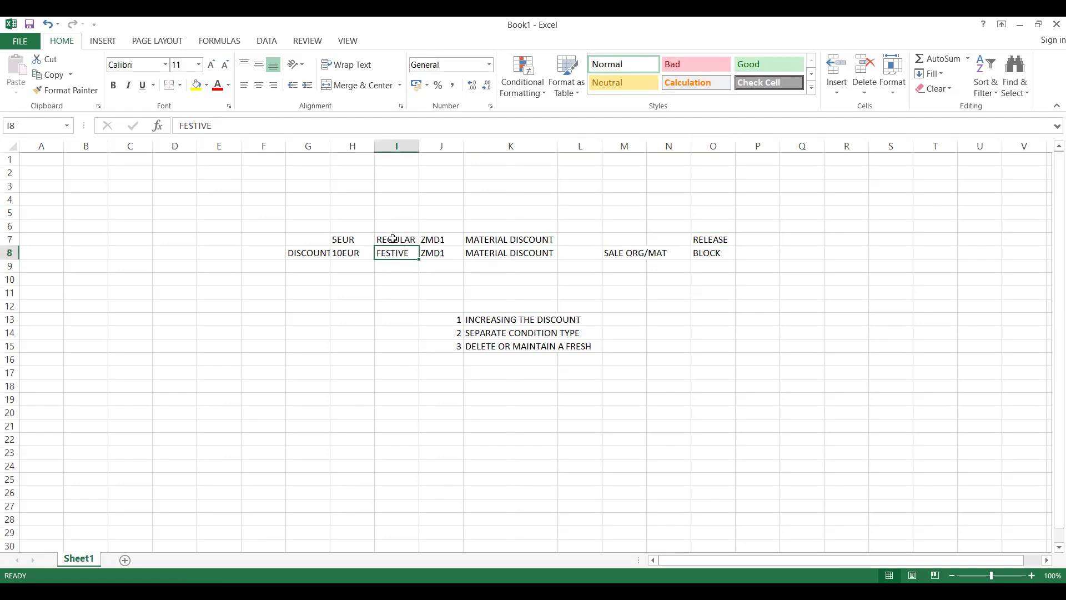
click(392, 239)
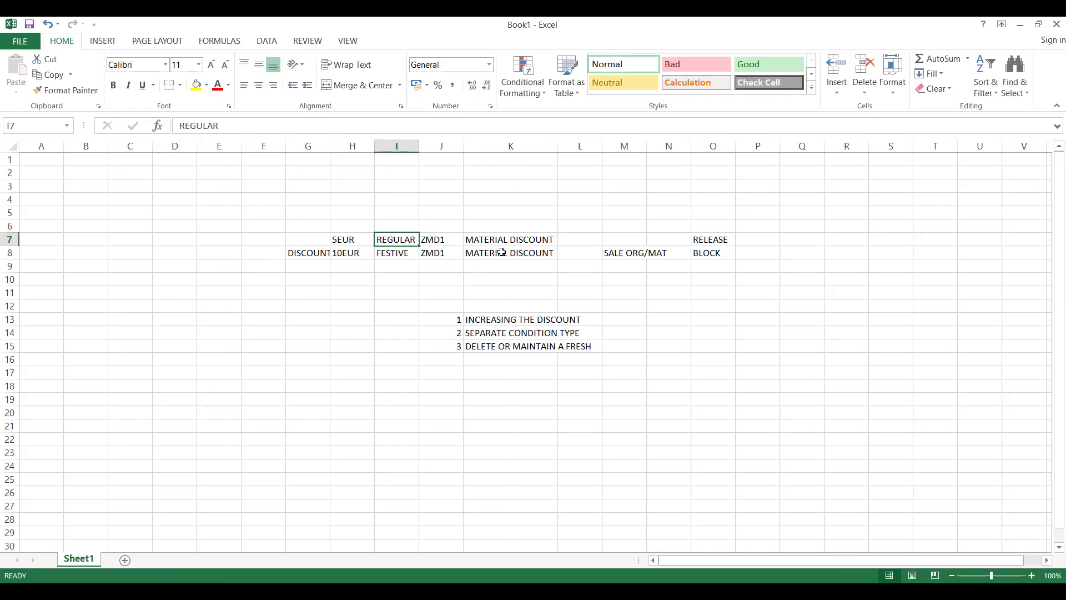
click(427, 255)
click(510, 257)
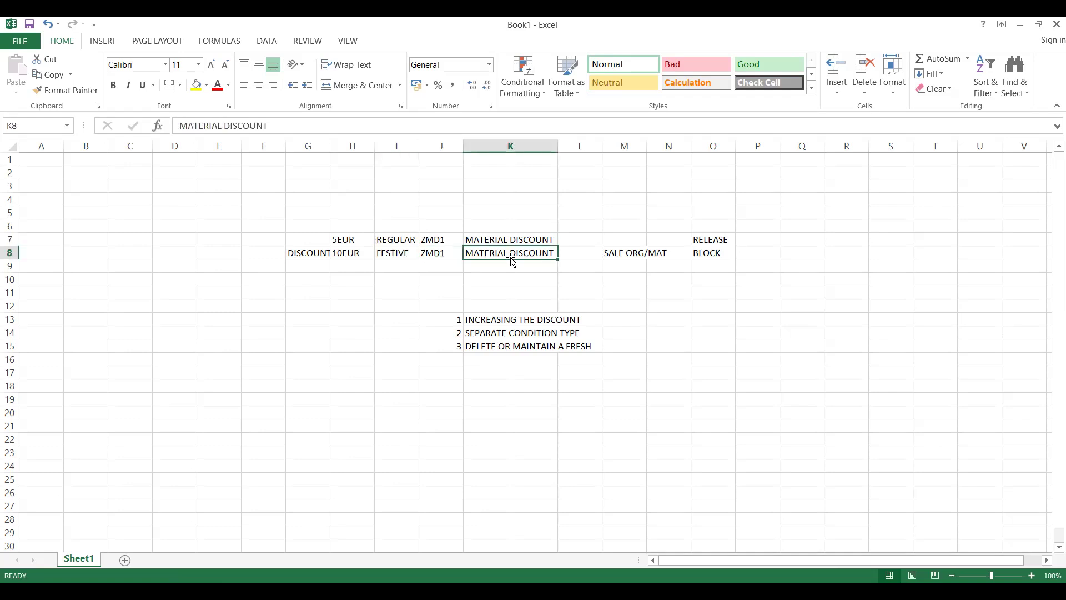
click(670, 253)
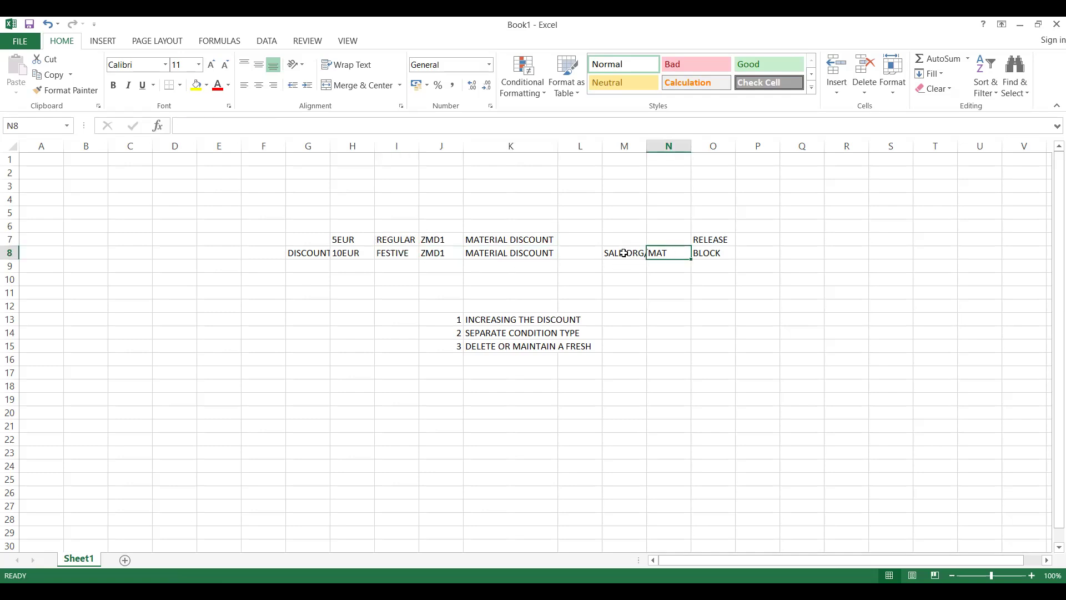
Step: Copy SALE ORG/MAT from cell M8 into cell M7 of the regular discount row
click(624, 253)
key(ctrl+c)
key(Up)
key(ctrl+v)
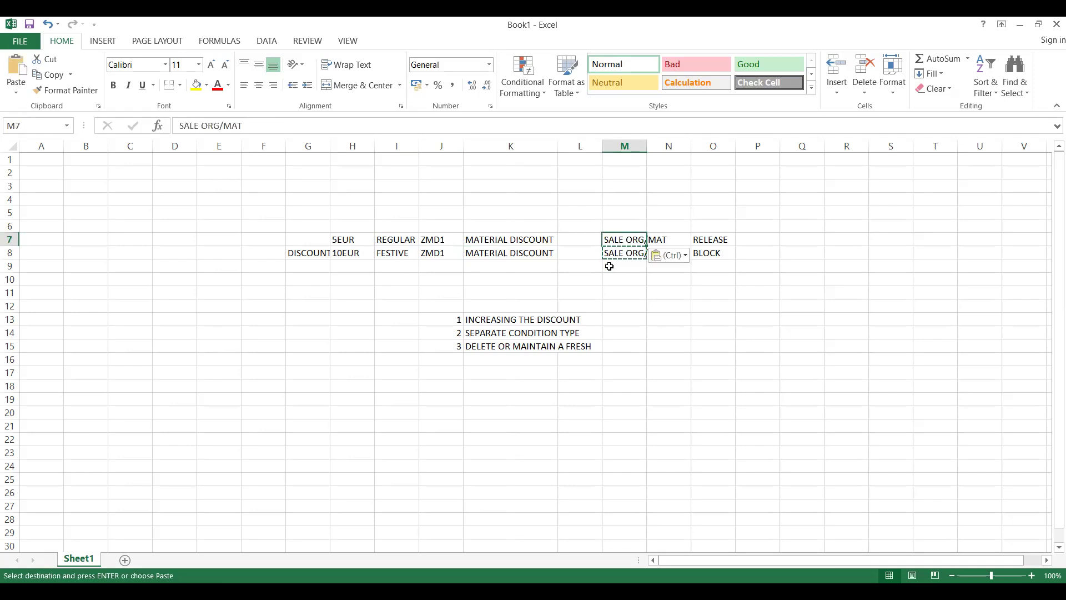
key(Escape)
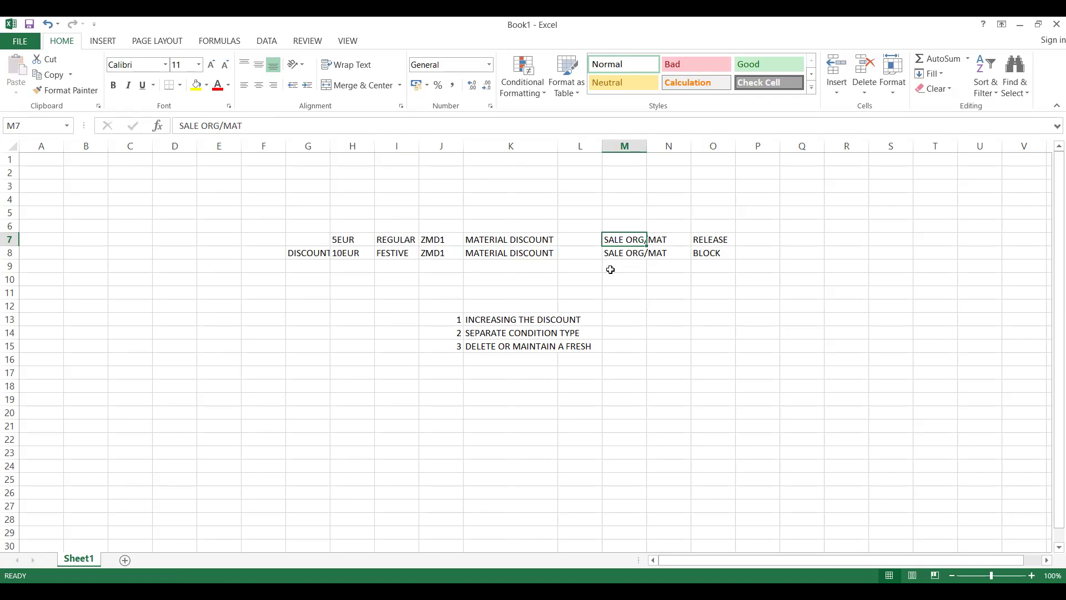
click(626, 275)
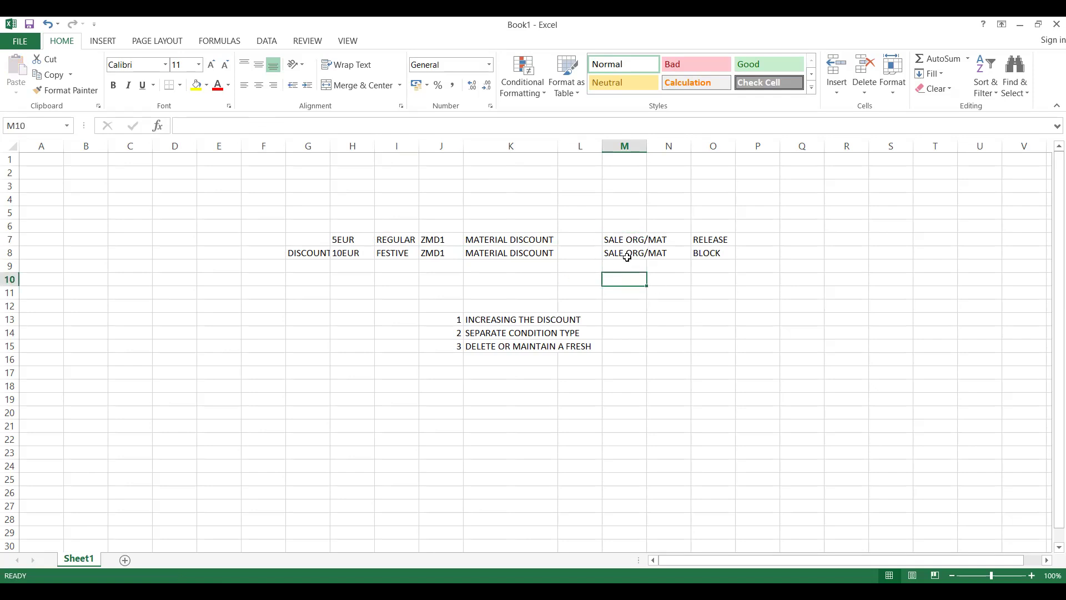
click(628, 256)
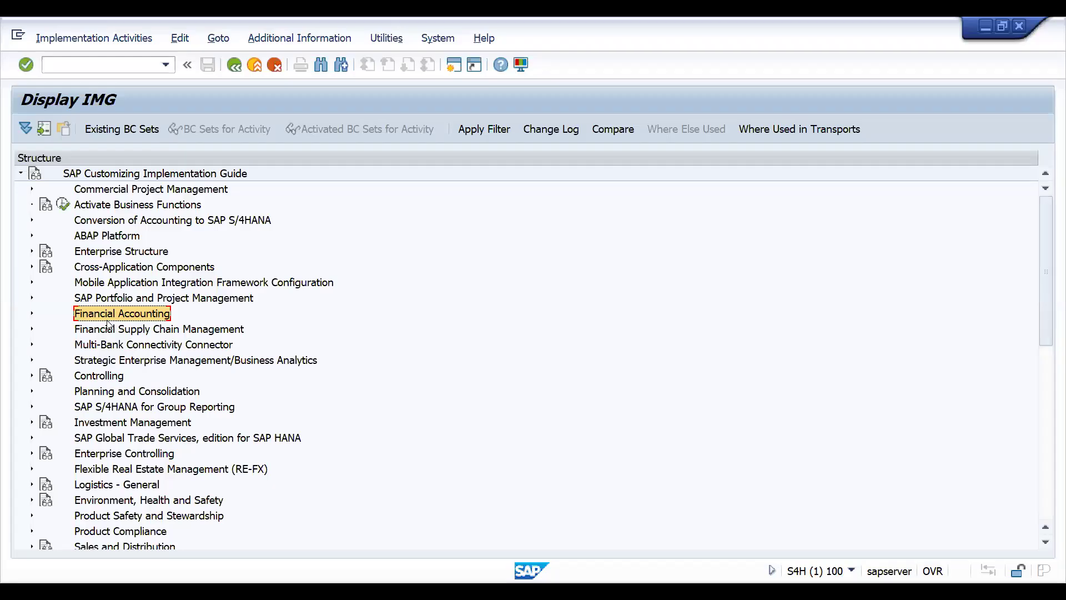
Step: In the SAP Customizing Implementation Guide, find the Sales and Distribution node and expand it
key(Down)
key(Down)
key(Down)
key(Down)
key(Down)
key(Down)
key(Down)
key(Down)
key(Down)
key(Down)
key(Down)
key(Down)
key(Down)
key(Down)
key(Down)
key(Down)
key(Down)
key(Down)
key(Down)
key(Down)
key(Down)
key(Down)
key(Down)
key(Down)
key(Down)
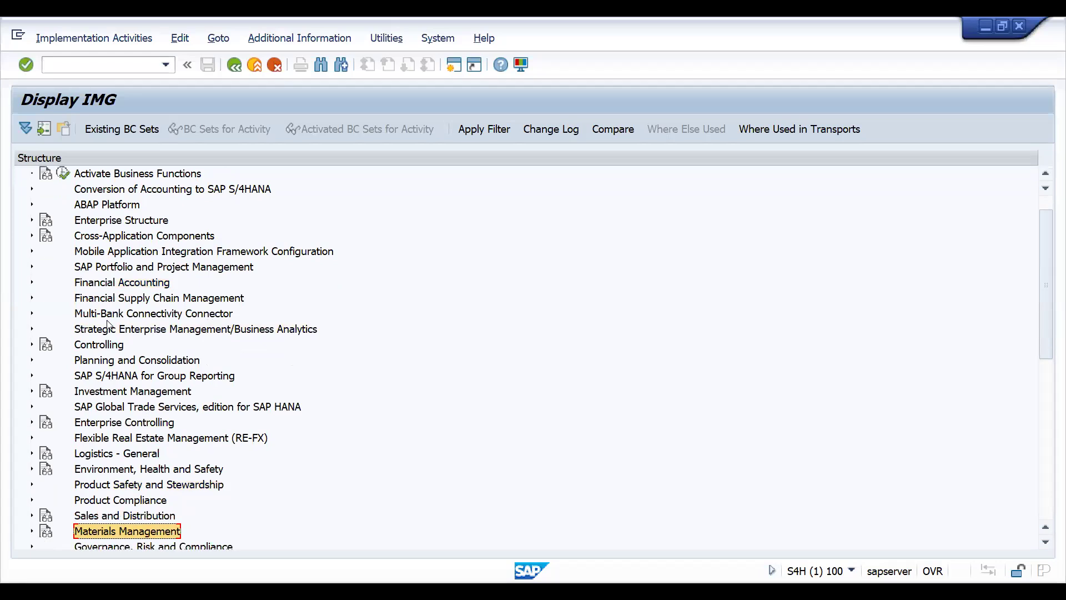
key(Up)
key(Up)
key(Up)
key(Up)
key(Up)
key(Up)
key(Up)
key(Up)
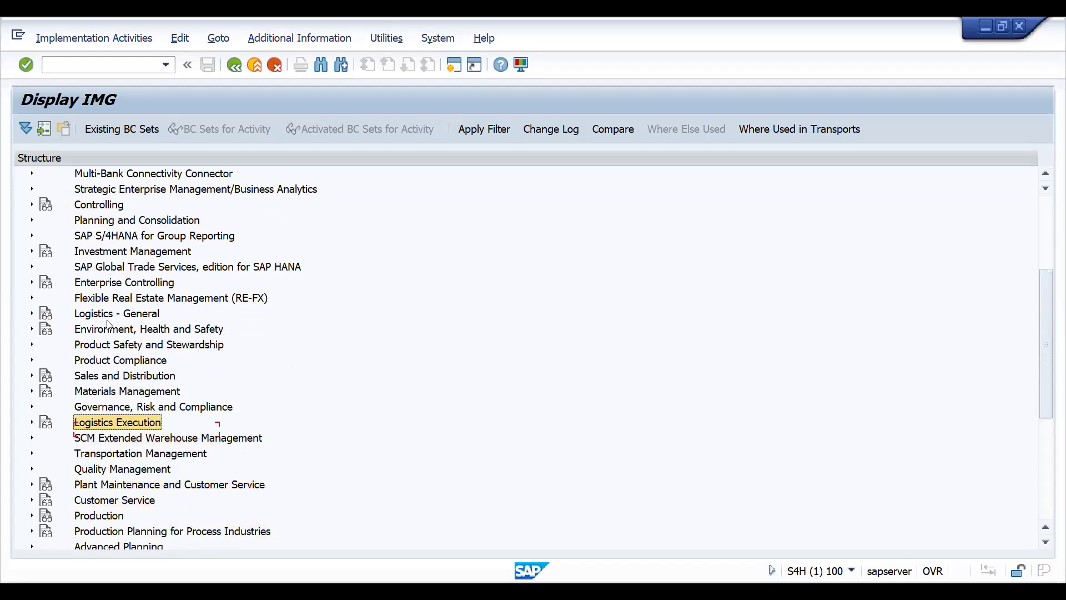
key(Up)
key(Up)
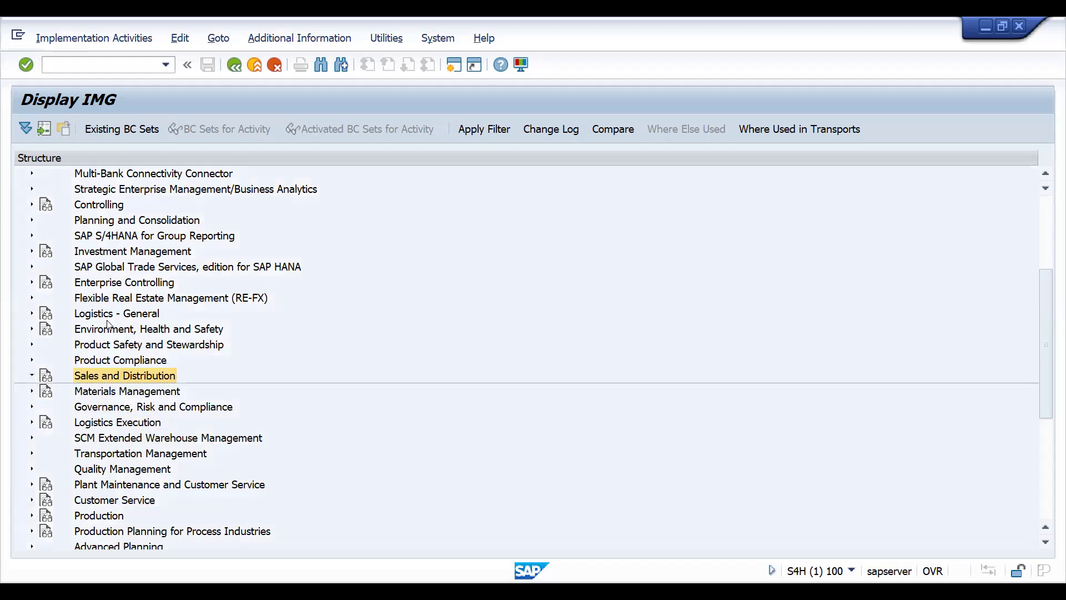
key(Right)
Step: Expand Basic Functions, its Pricing node and the Pricing Control node within it
key(Down)
key(Down)
key(Right)
key(Down)
key(Right)
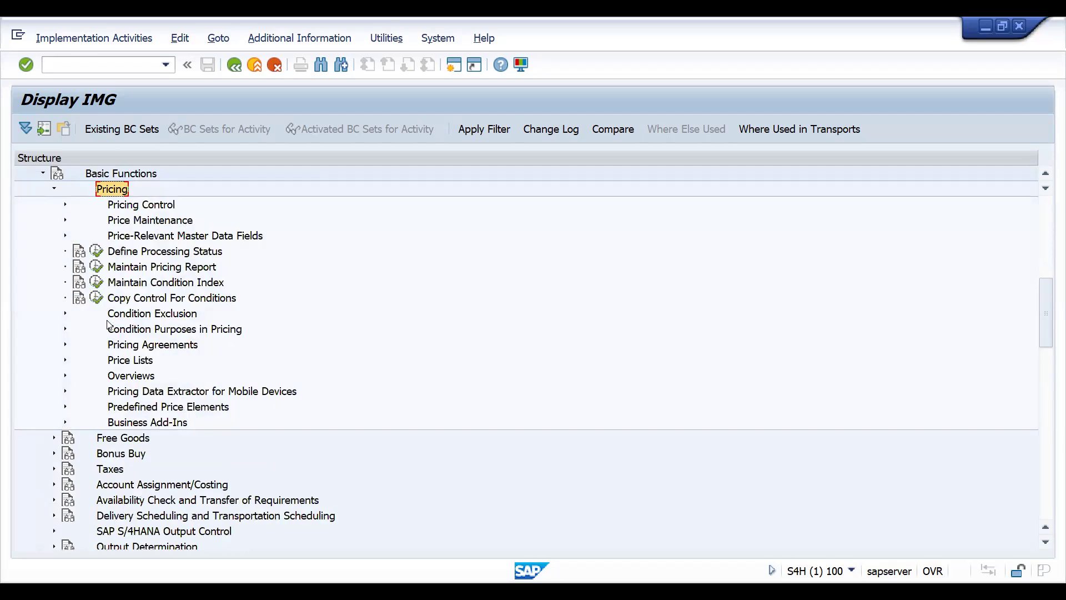
key(Down)
key(Right)
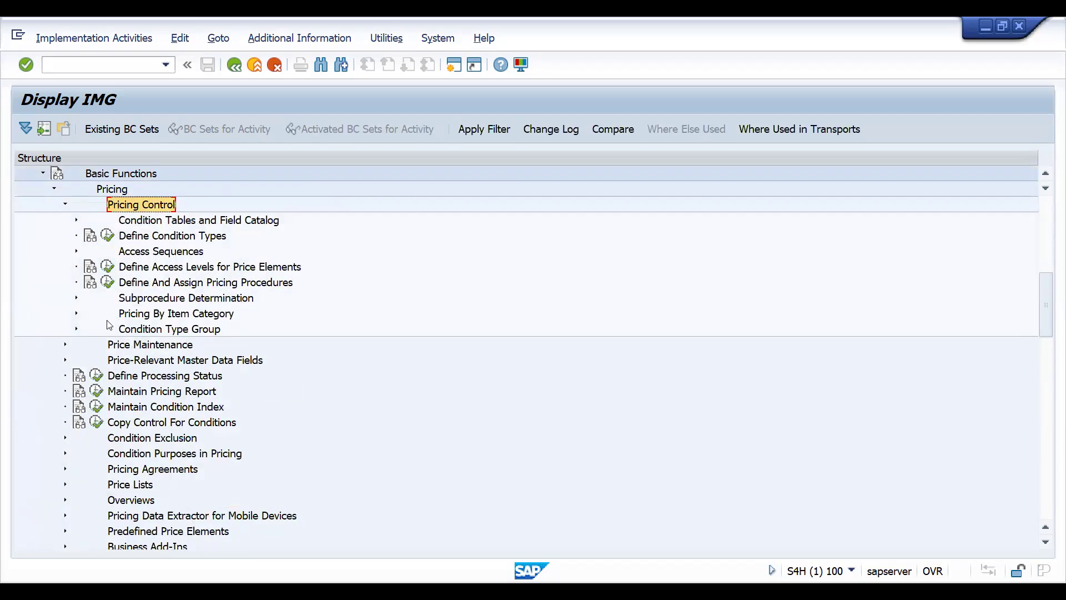
Step: Expand Condition Tables and Field Catalog under Pricing Control
key(Down)
key(Down)
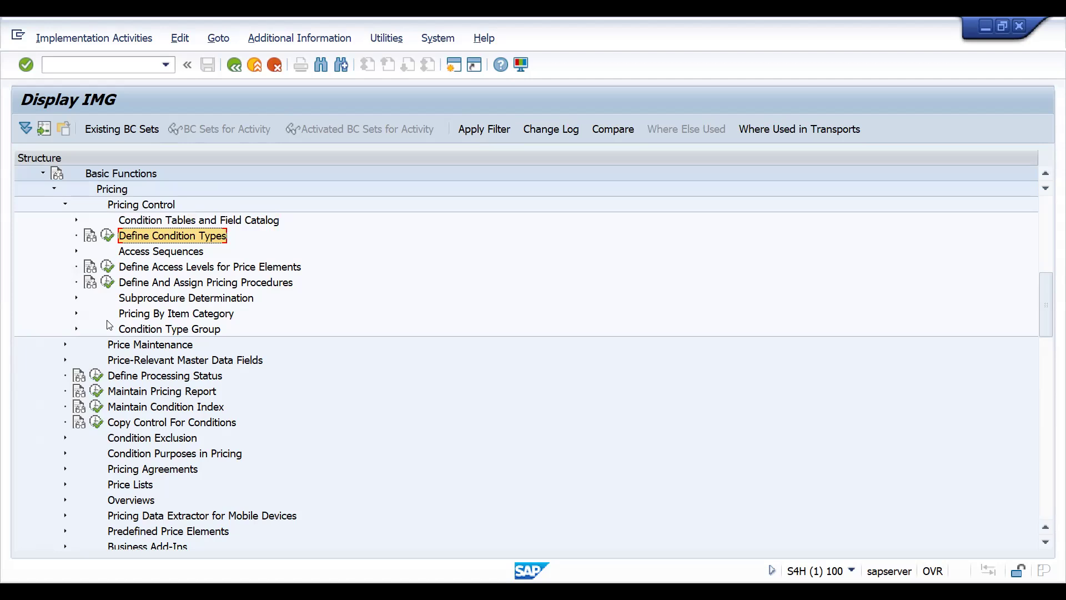
key(Up)
key(Right)
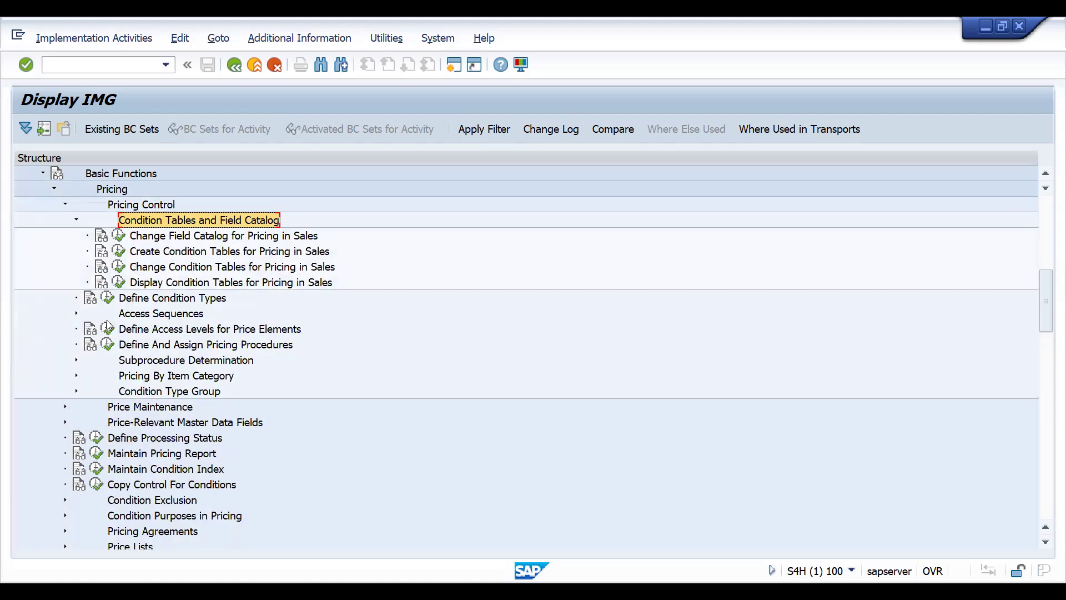
key(Down)
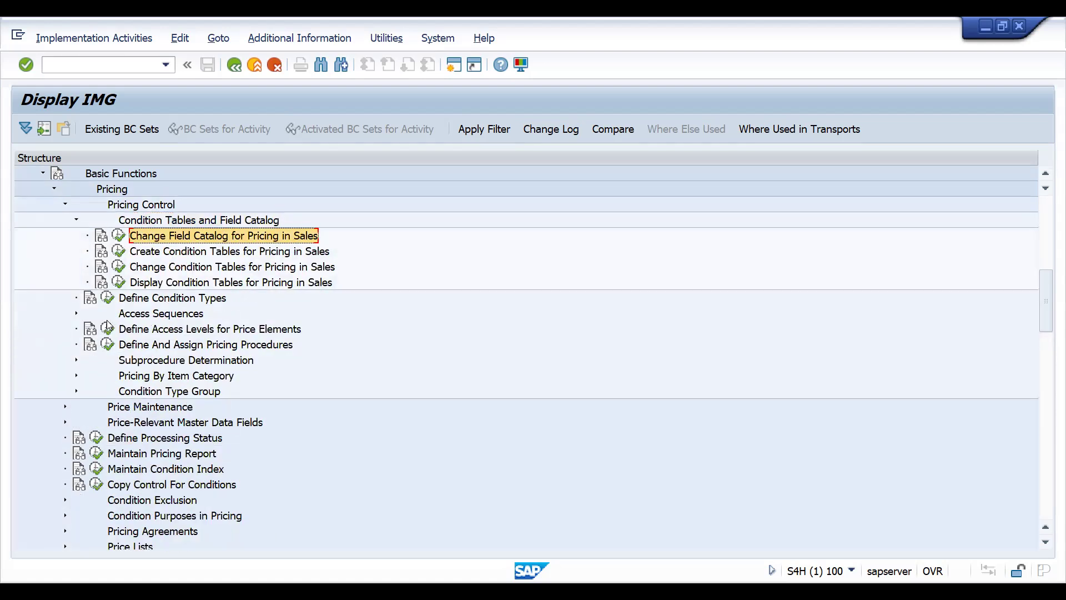
Step: Start creating a condition table for pricing in sales with table number 915
click(120, 253)
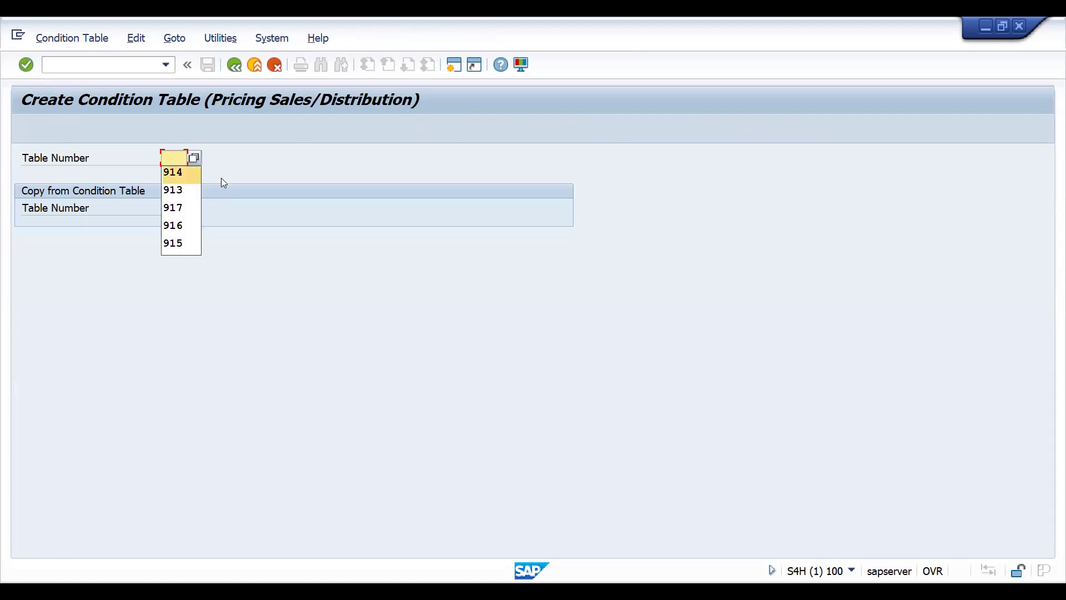
text(915)
key(Return)
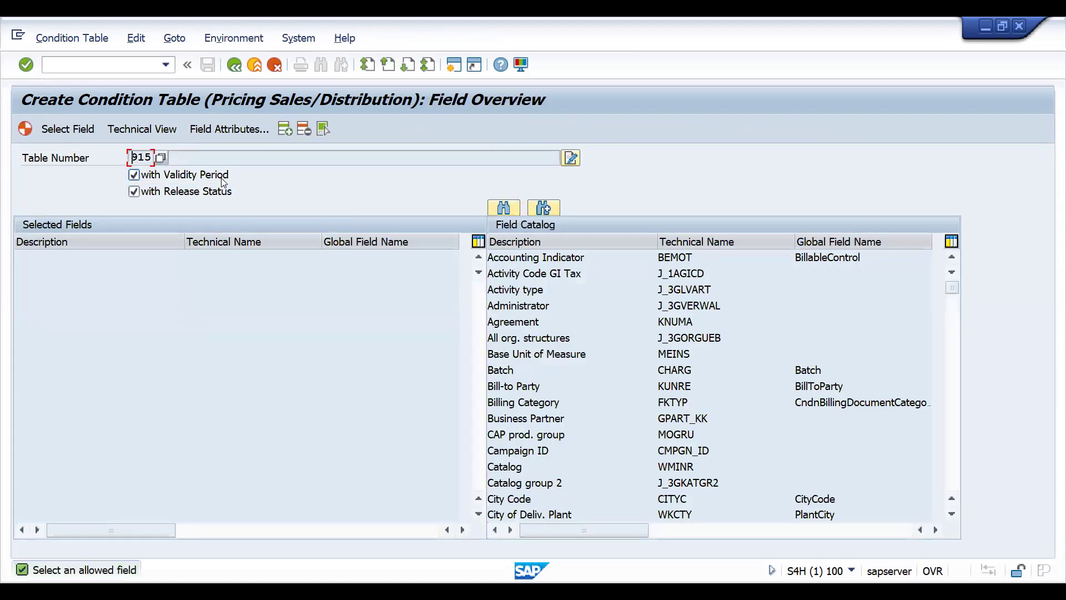
Step: Find VKORG in the field catalog and add Sales Organization to the selected fields of condition table 915
click(503, 208)
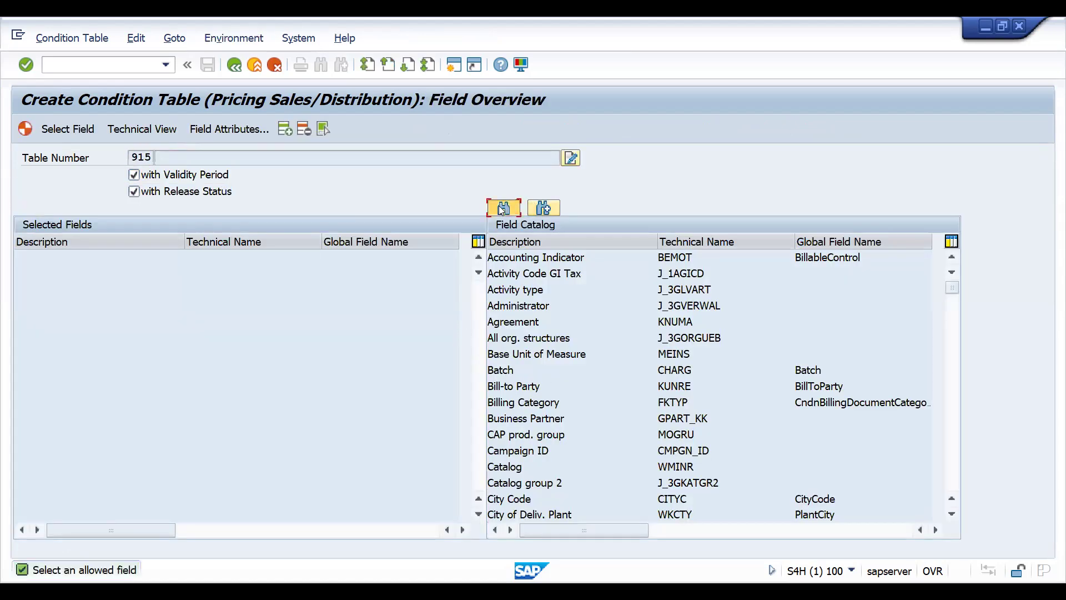
text(VKORT)
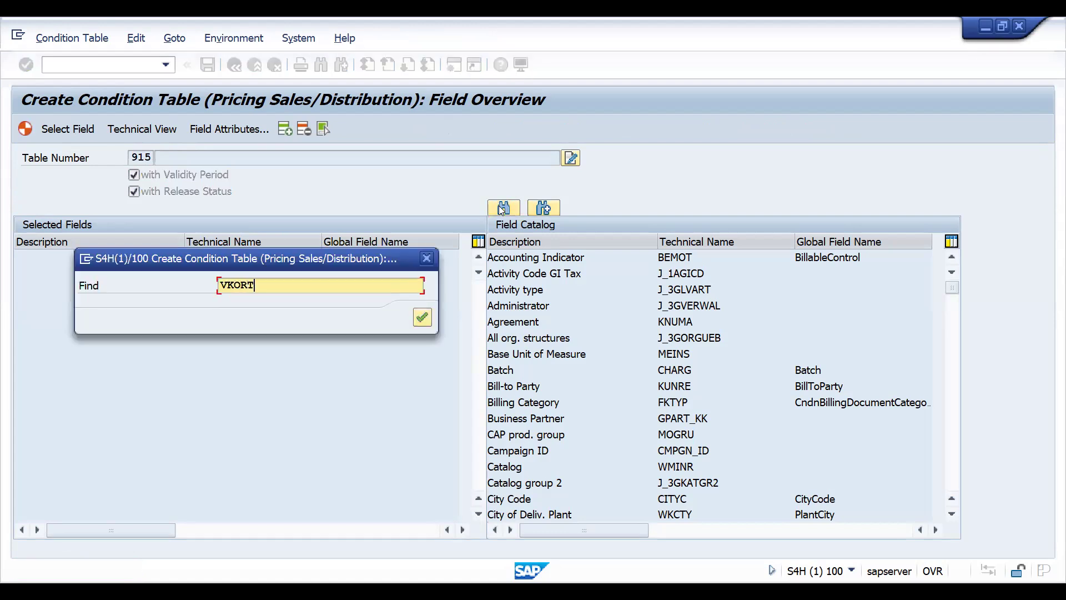
key(BackSpace)
text(G)
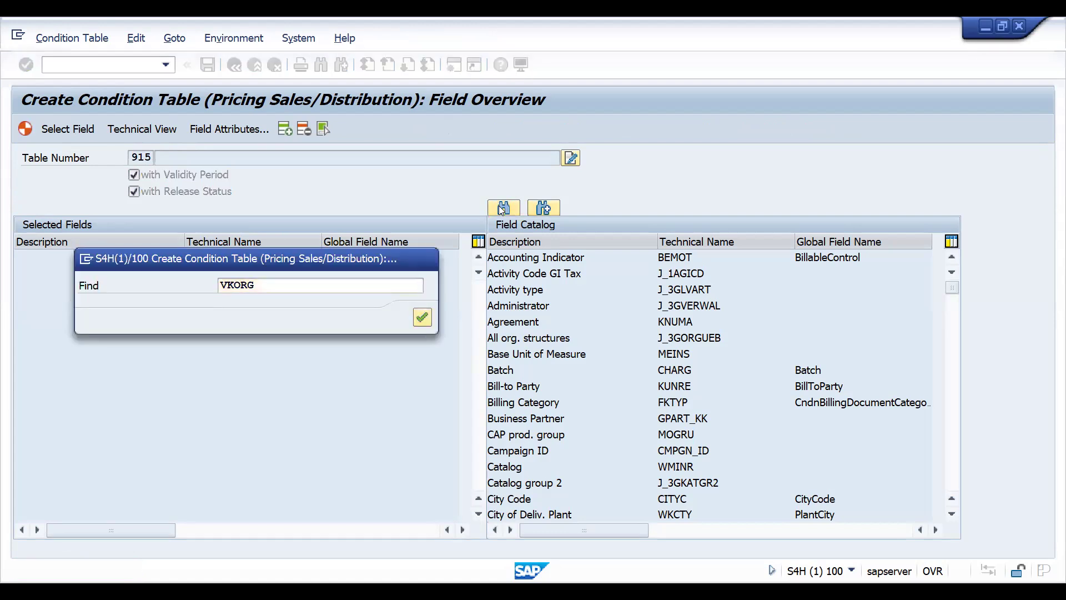
key(Return)
double_click(498, 273)
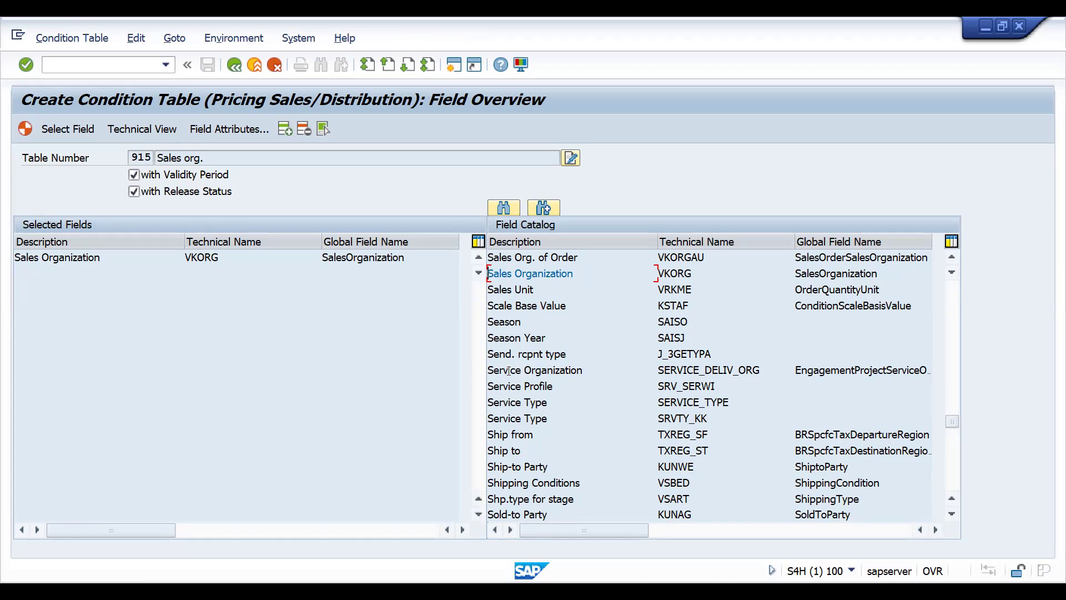
Step: Find MATNR in the field catalog and add the Material field to condition table 915
click(504, 209)
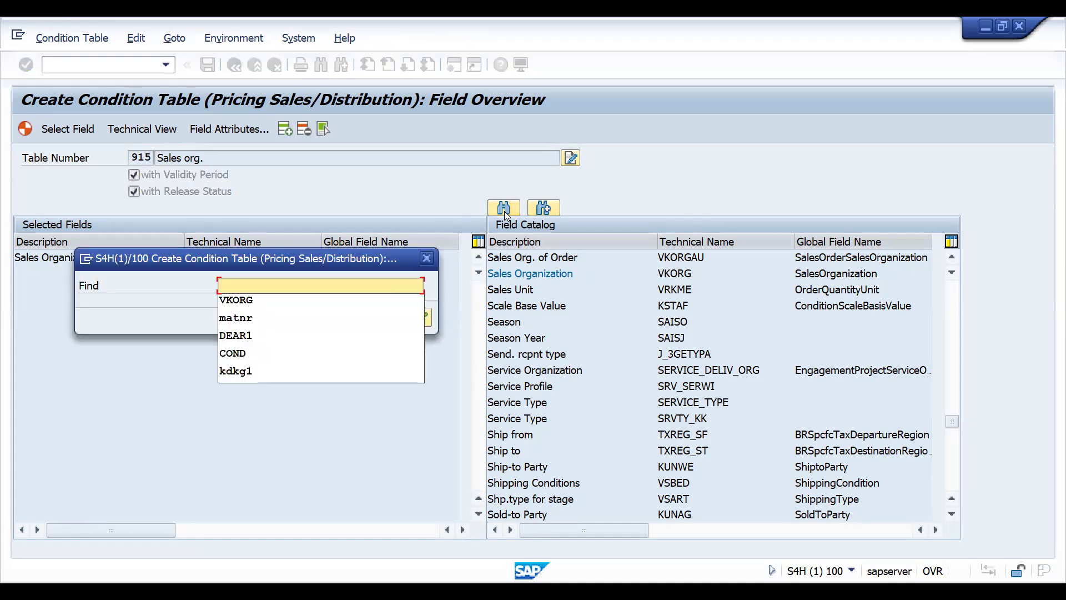
text(MATNR)
key(Return)
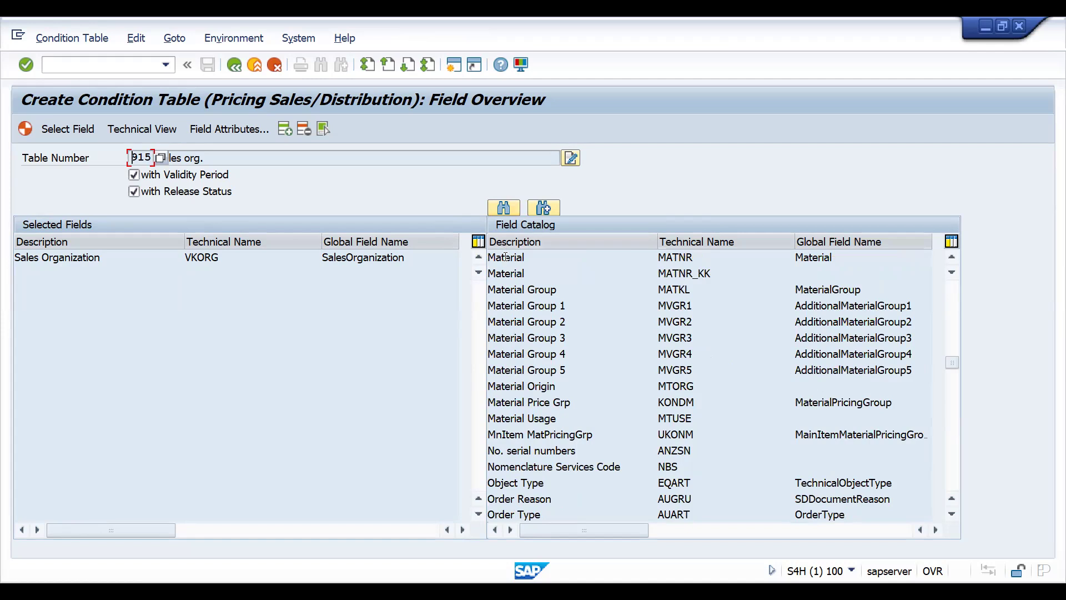
double_click(505, 257)
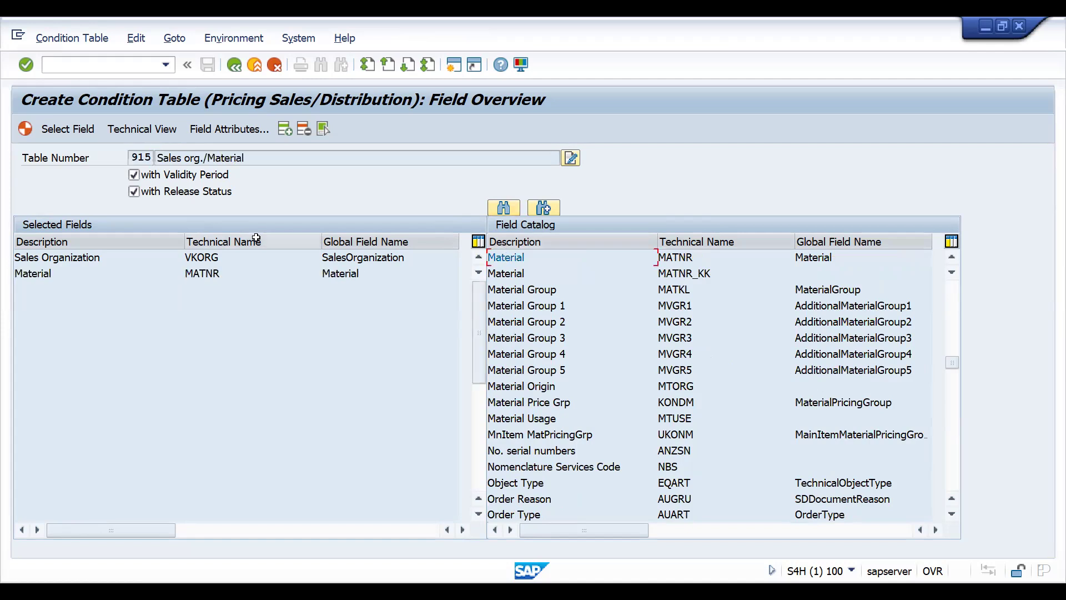
Step: Replace the description of condition table 915 with REGULAR DIS
click(570, 159)
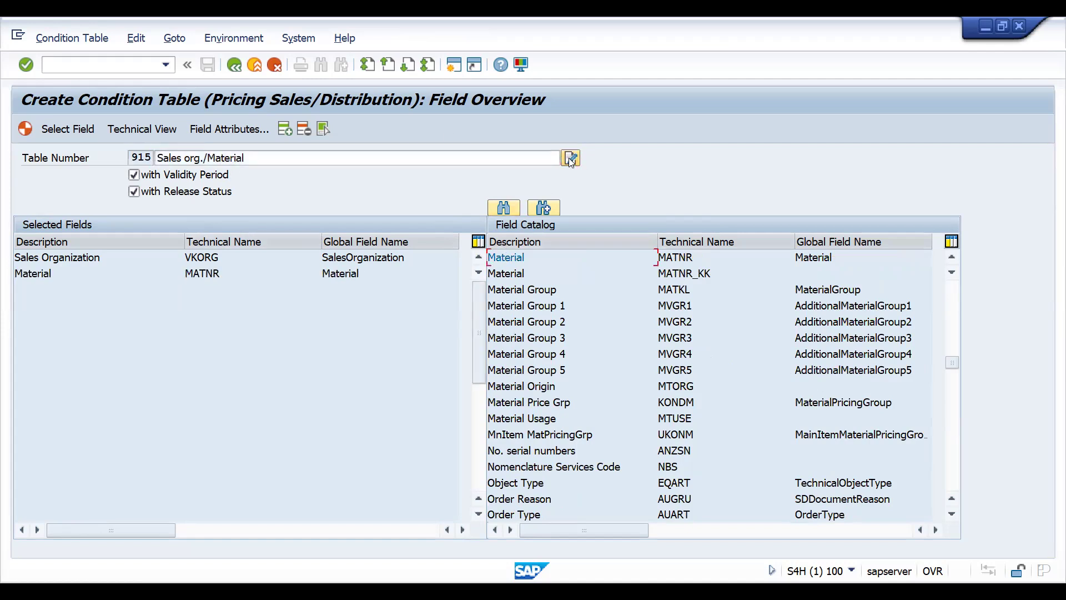
click(479, 157)
key(BackSpace)
key(BackSpace)
key(BackSpace)
key(BackSpace)
key(BackSpace)
key(BackSpace)
key(BackSpace)
key(BackSpace)
key(BackSpace)
key(BackSpace)
key(BackSpace)
key(BackSpace)
key(BackSpace)
key(BackSpace)
key(BackSpace)
key(BackSpace)
key(BackSpace)
key(BackSpace)
key(BackSpace)
text(REGUL)
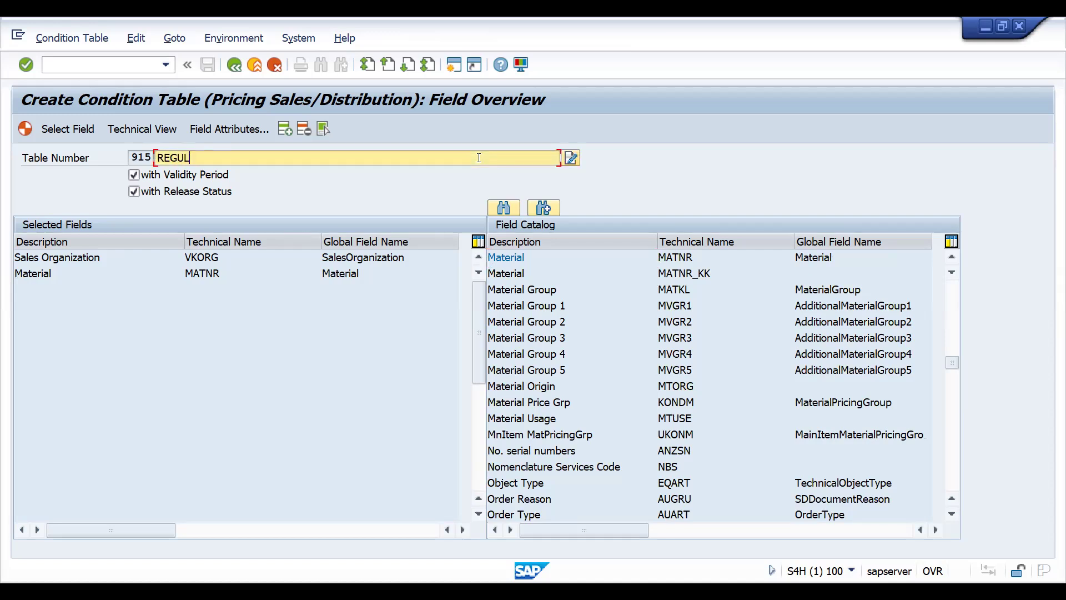
text(AR DIS CYCLE)
key(BackSpace)
key(BackSpace)
key(BackSpace)
key(BackSpace)
key(BackSpace)
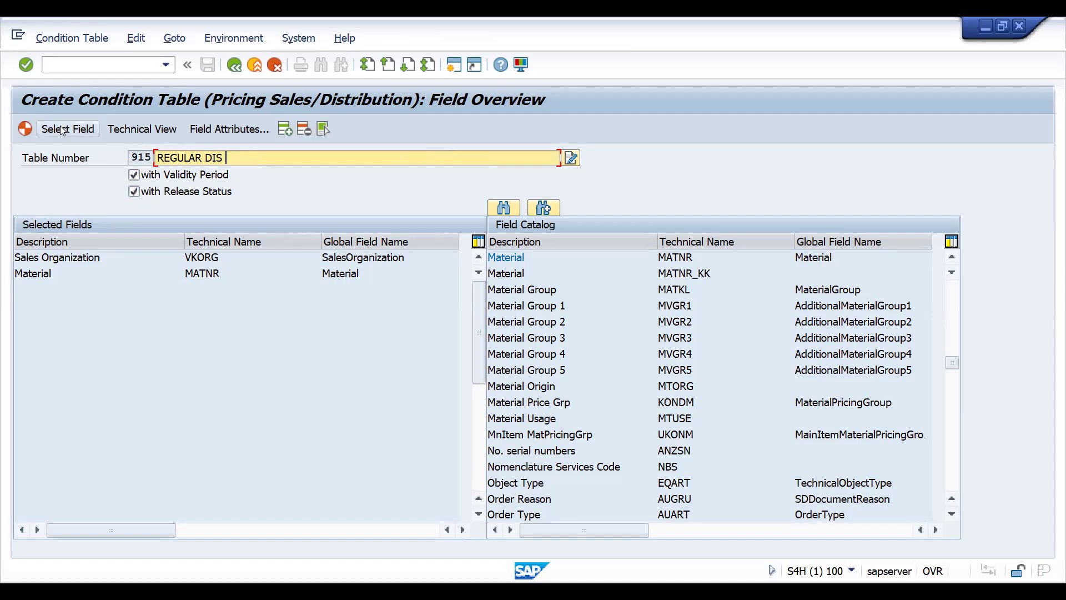
Step: Generate condition table 915 with its validity period and release status
click(25, 129)
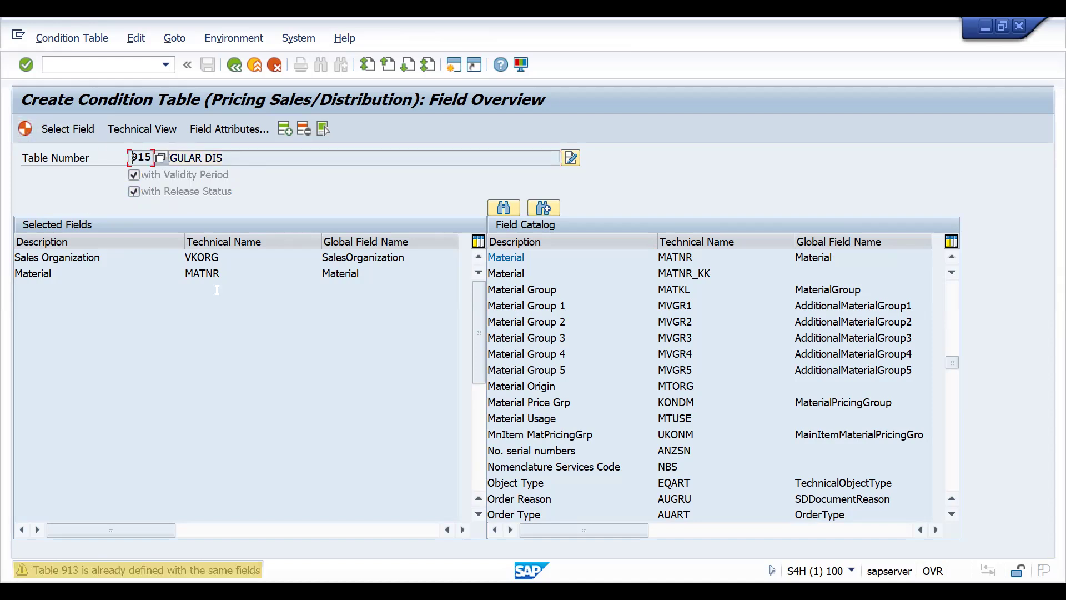
key(Return)
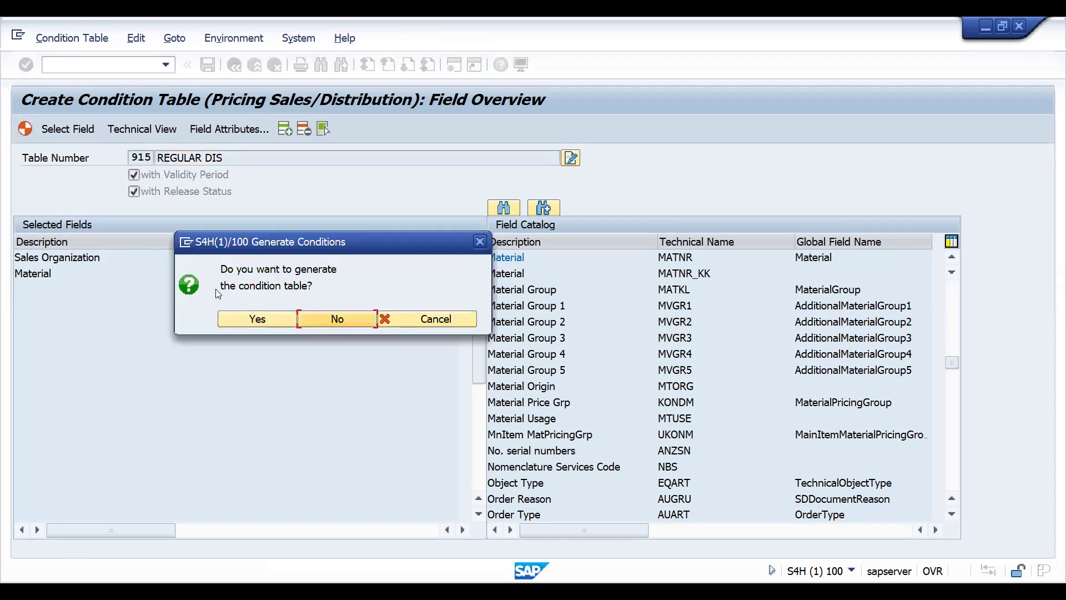
click(259, 321)
click(353, 402)
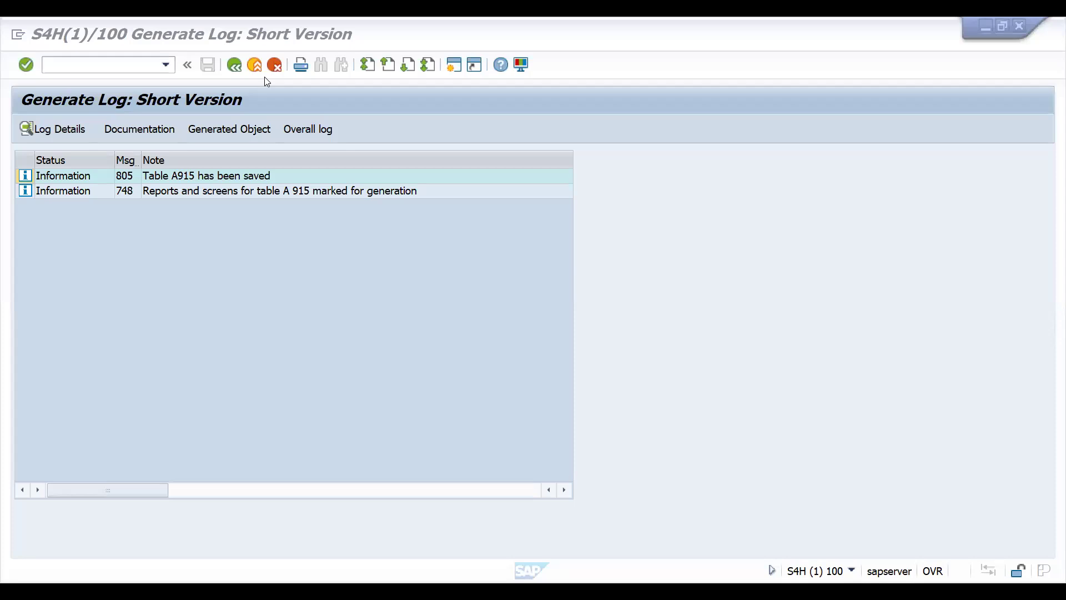
Step: Leave the generation log and start creating condition table 916
click(234, 65)
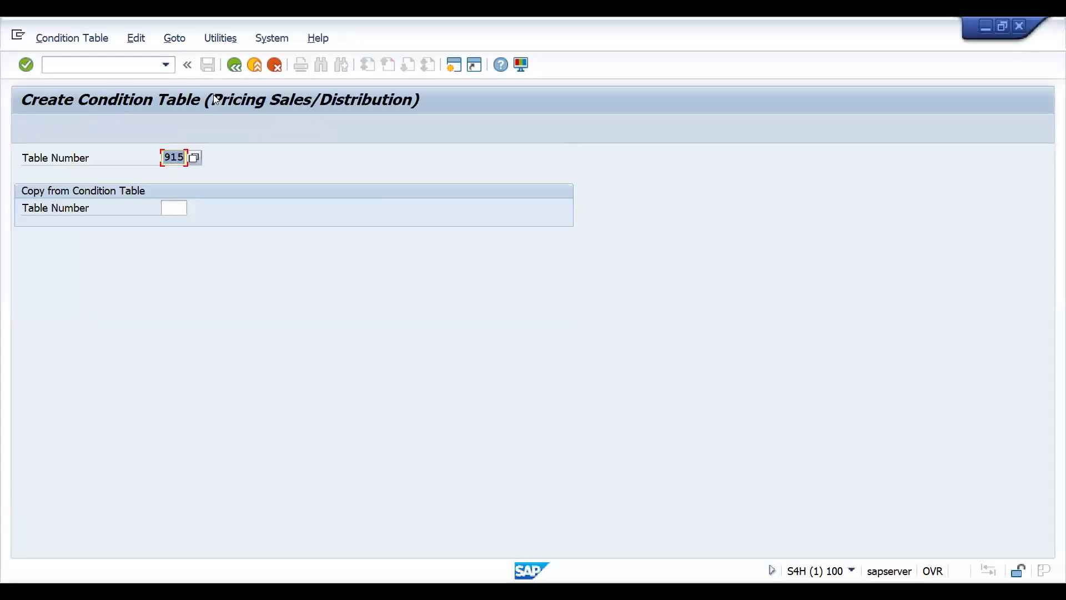
text(916)
key(Return)
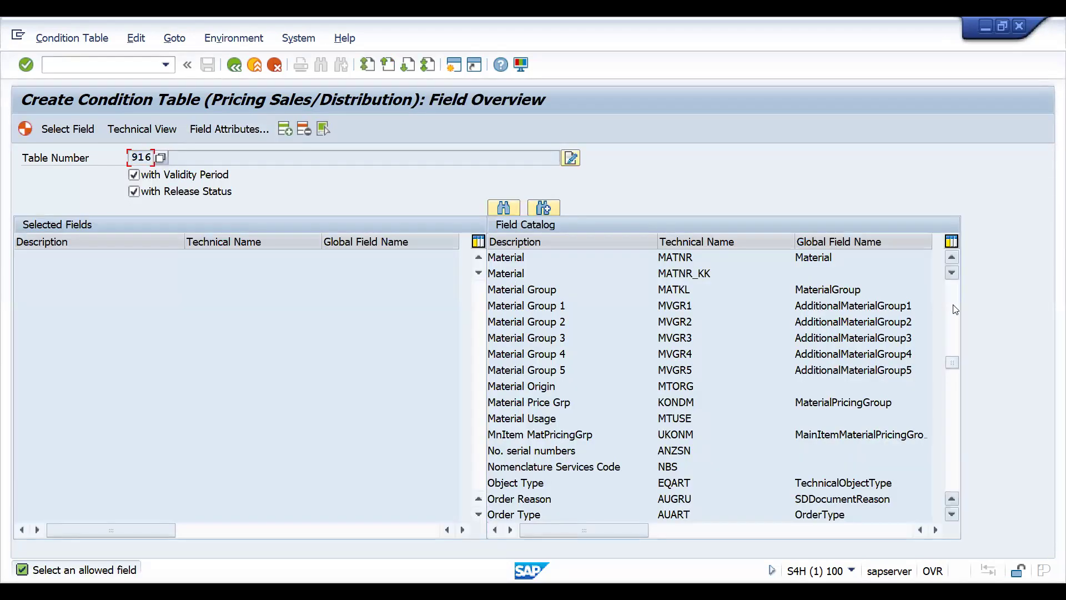
click(504, 209)
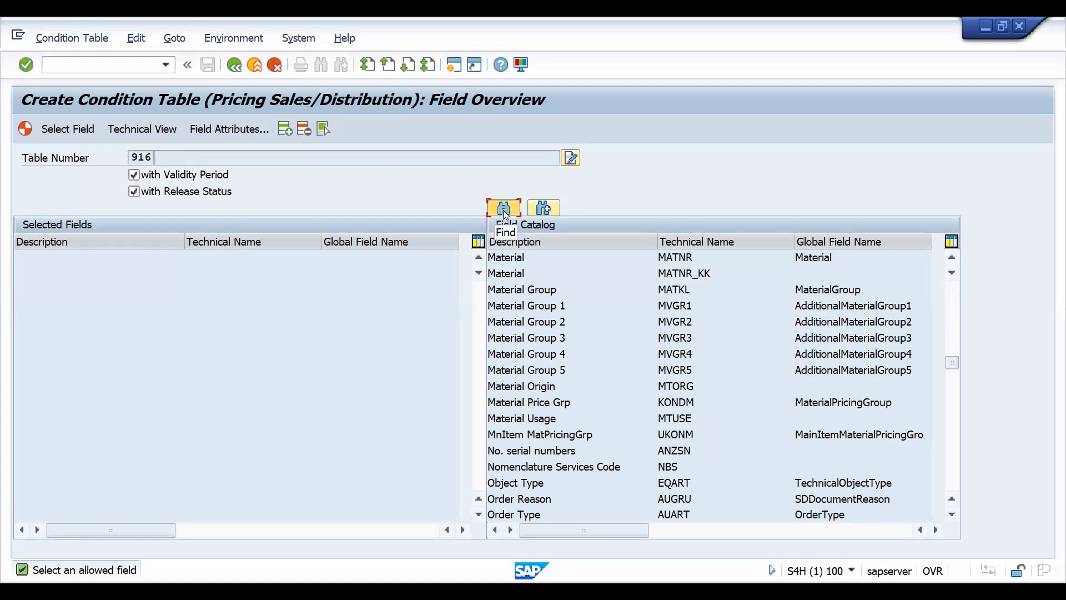
text(VKORGT)
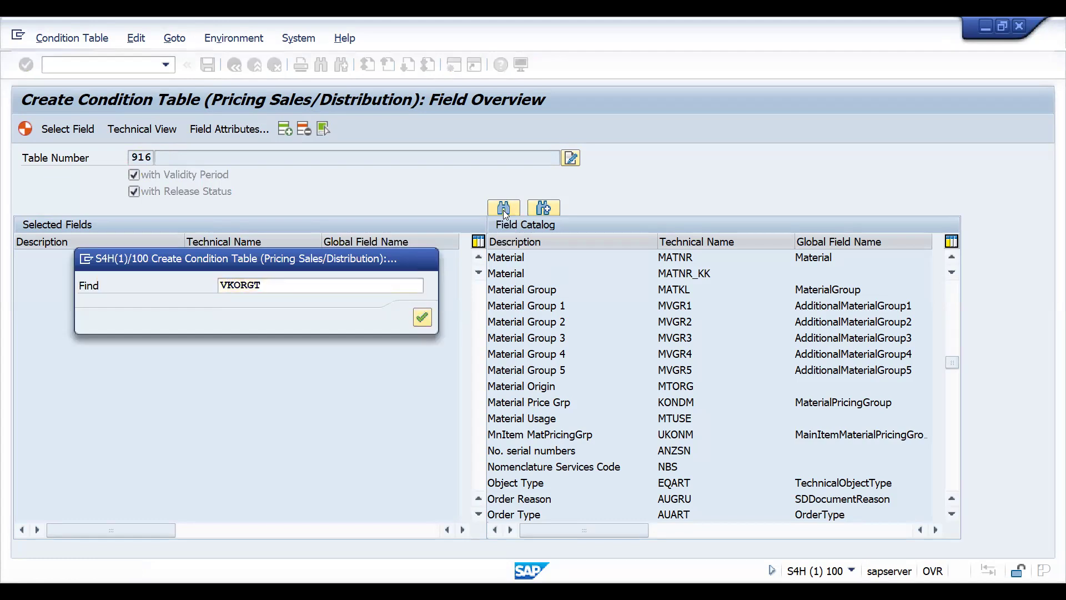
key(Return)
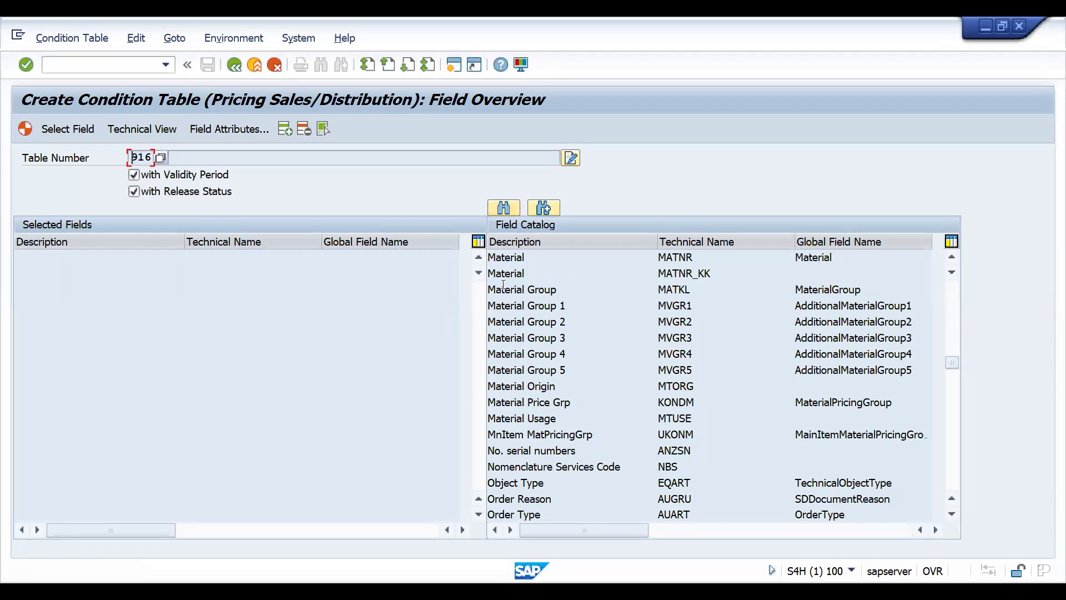
click(506, 209)
text(VKORG)
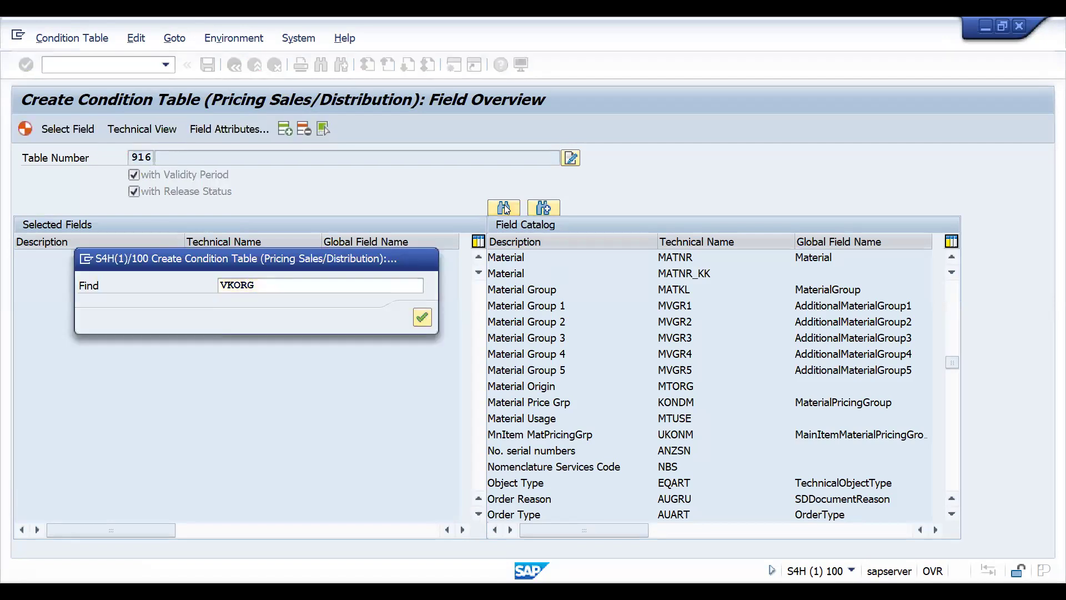
key(Return)
double_click(504, 273)
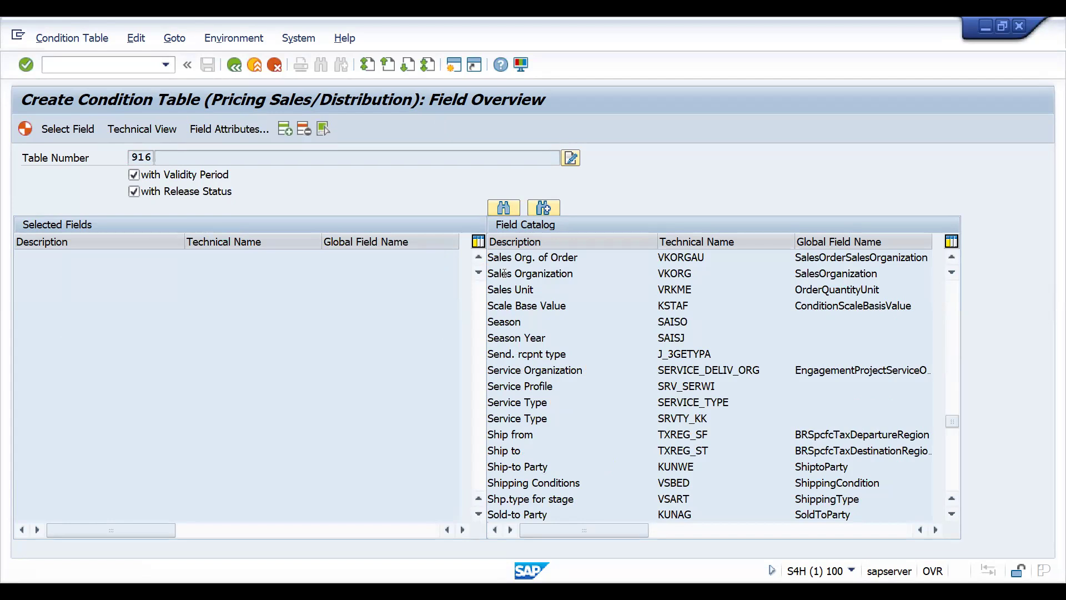
click(503, 208)
text(MATNR)
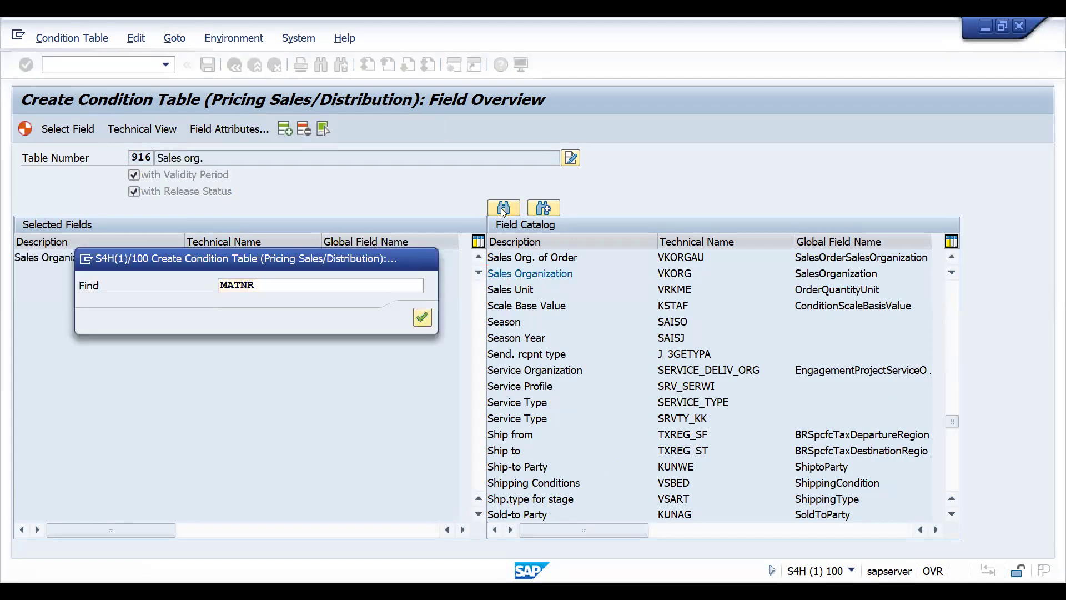
key(Return)
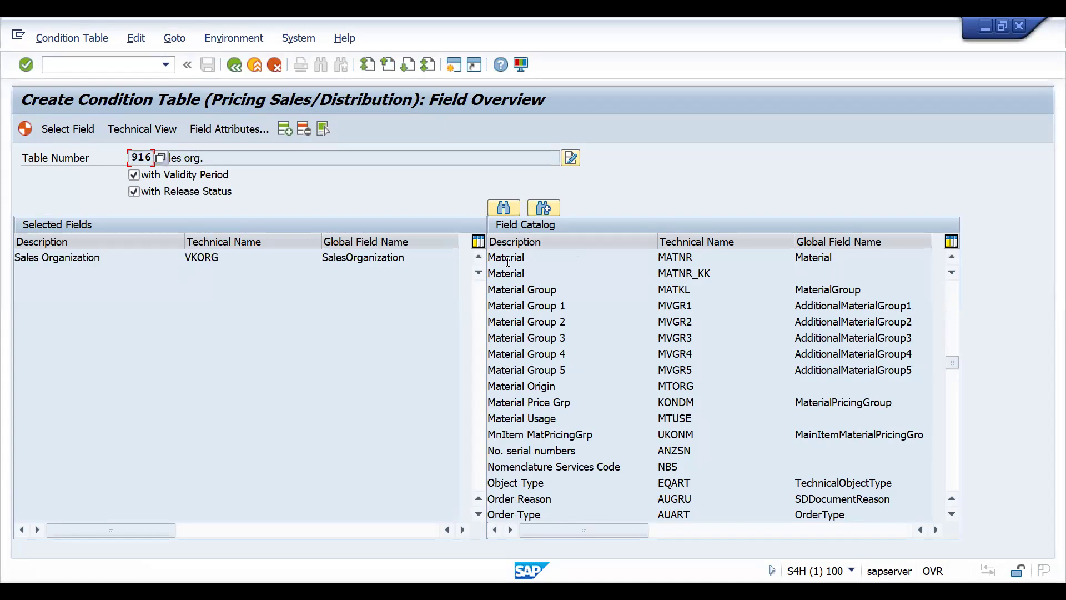
double_click(508, 260)
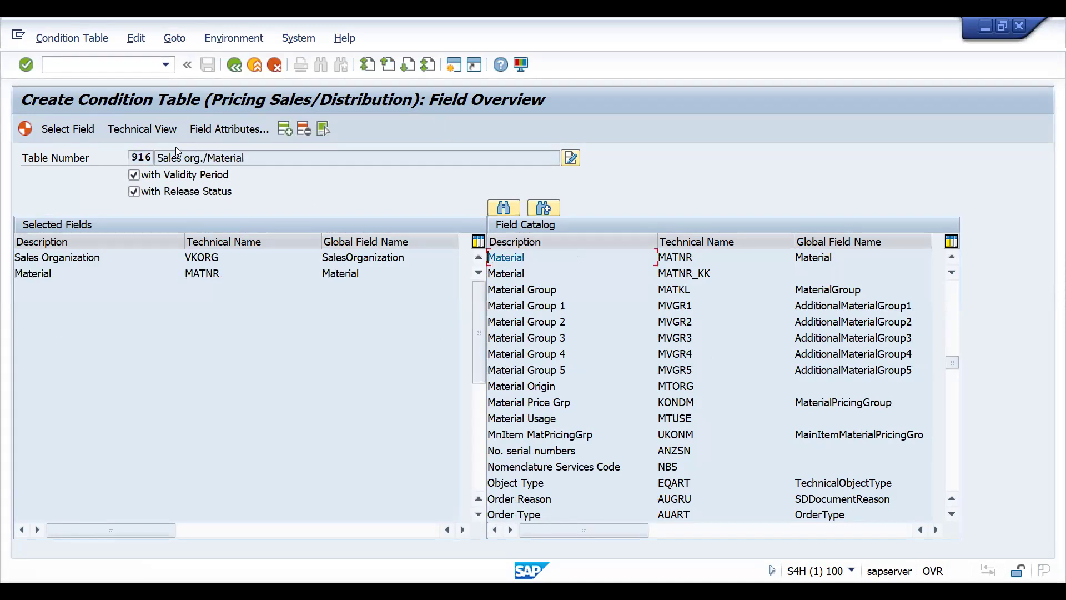
click(23, 129)
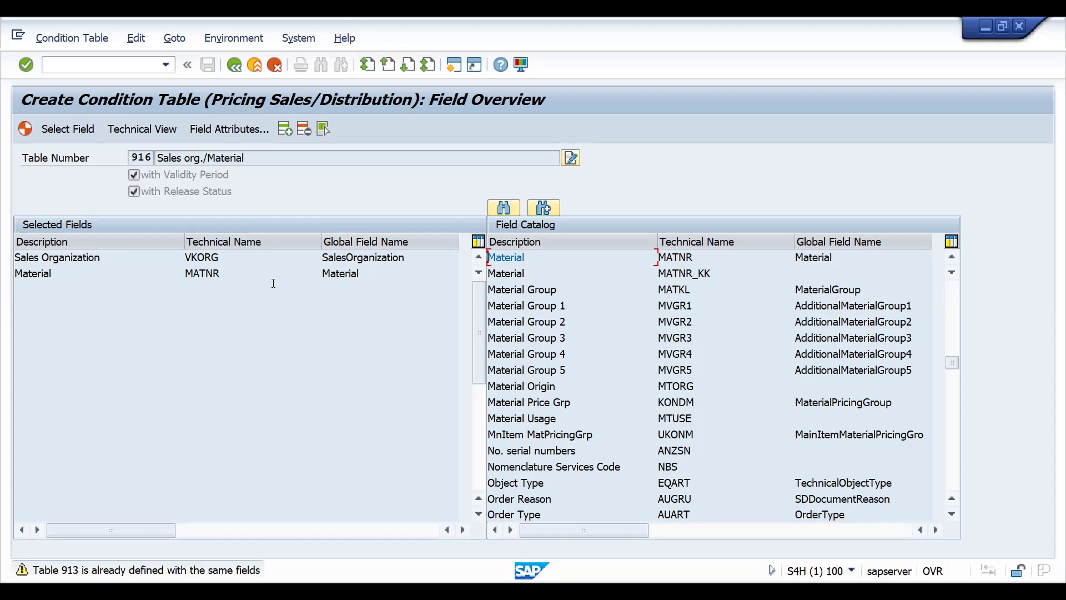
key(F3)
Step: Reopen the field overview for condition table 916, find VKORG and add Sales Organization to its selected fields
key(Return)
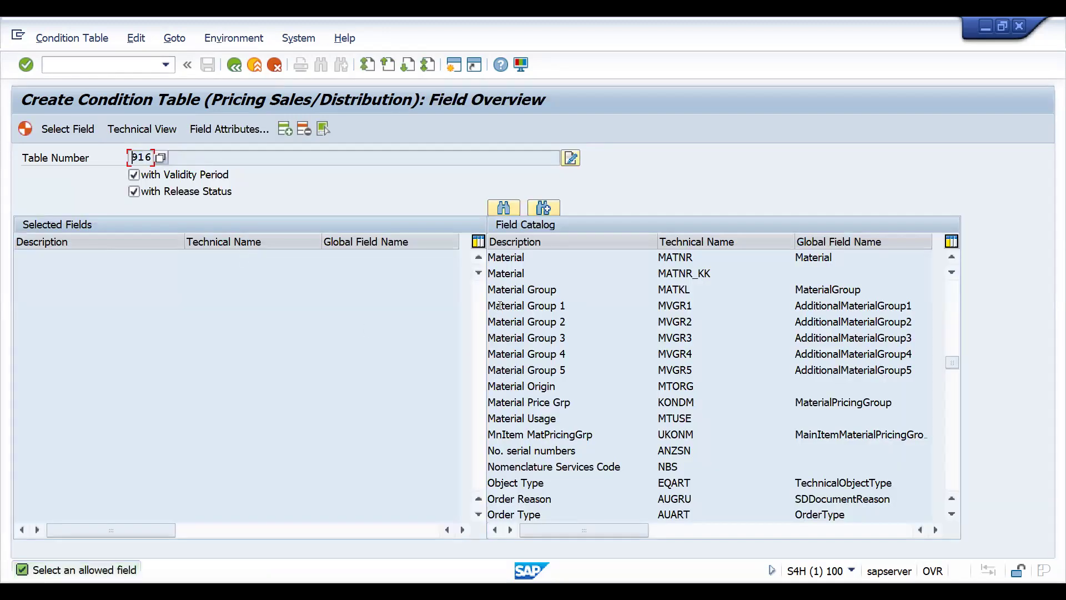
click(510, 483)
click(505, 208)
text(VKORG)
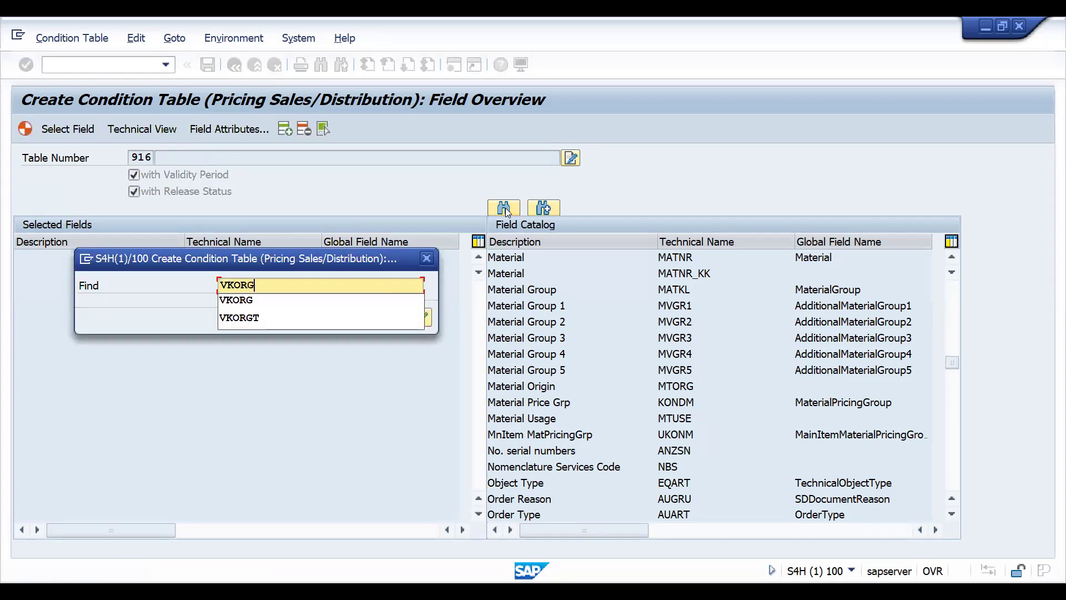
key(Return)
key(Return)
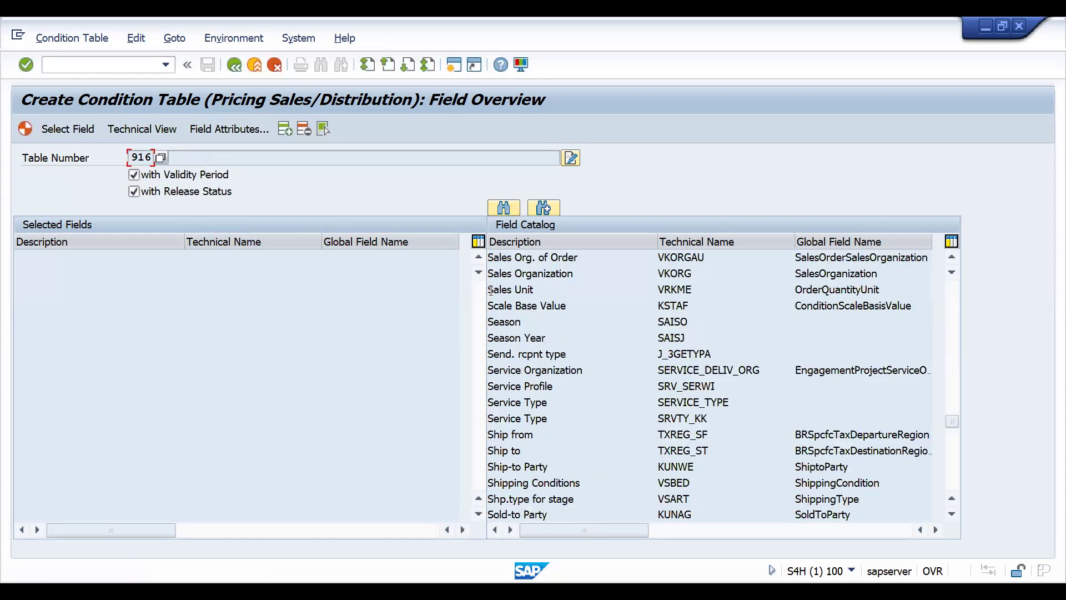
key(F2)
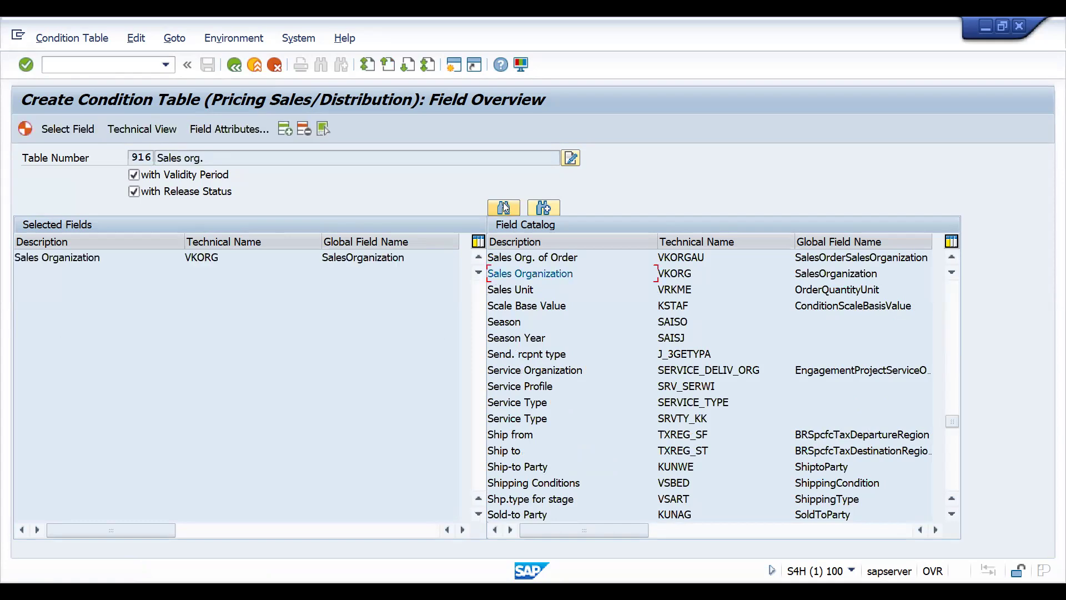
Step: Find MATNR in the field catalog and add the Material field to condition table 916
click(504, 207)
text(MA)
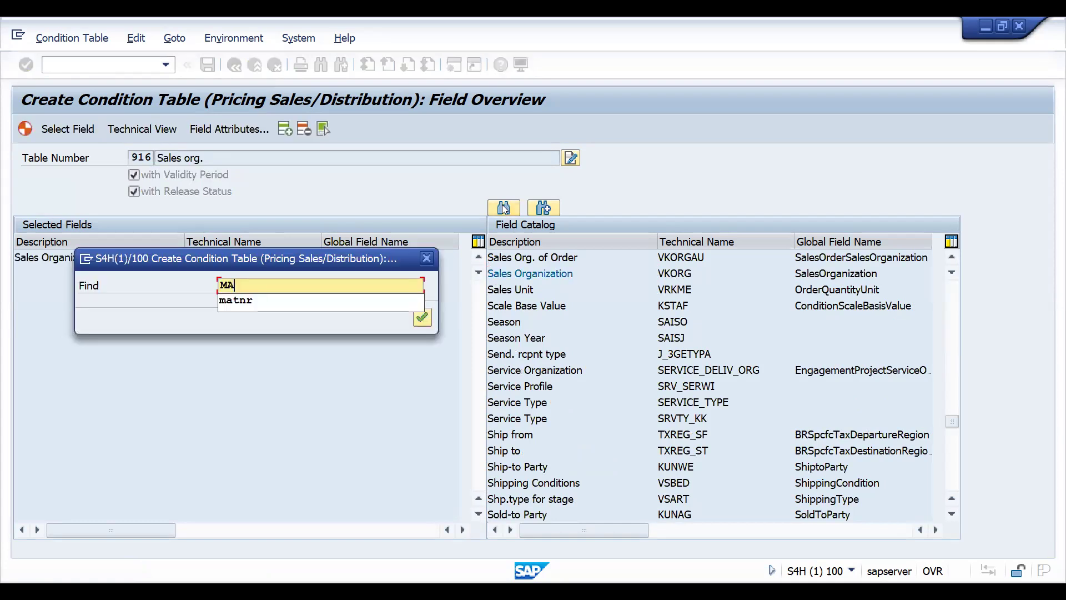
text(TNR)
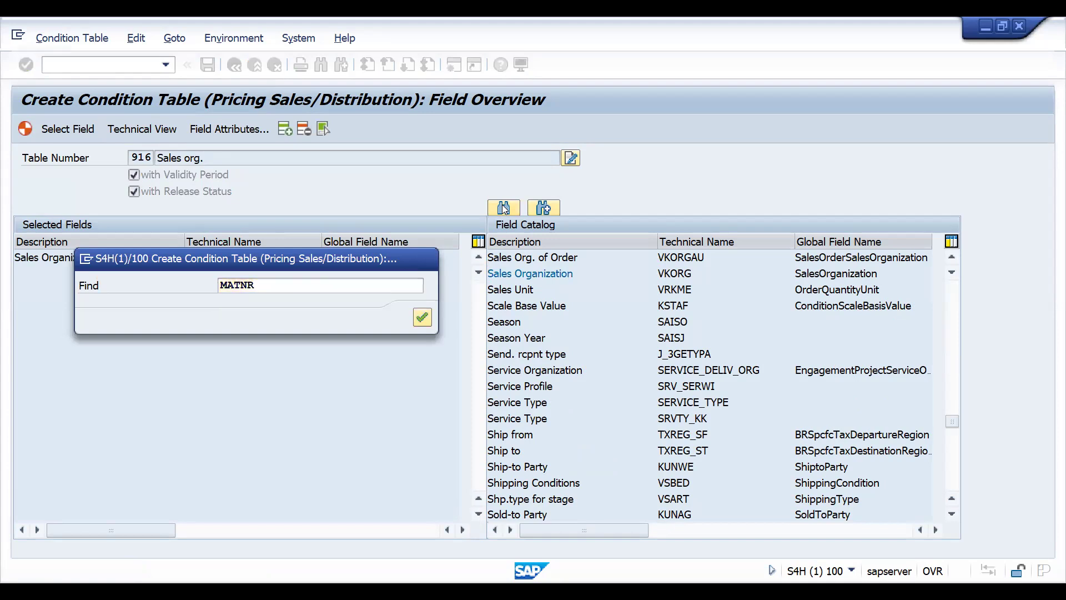
key(Return)
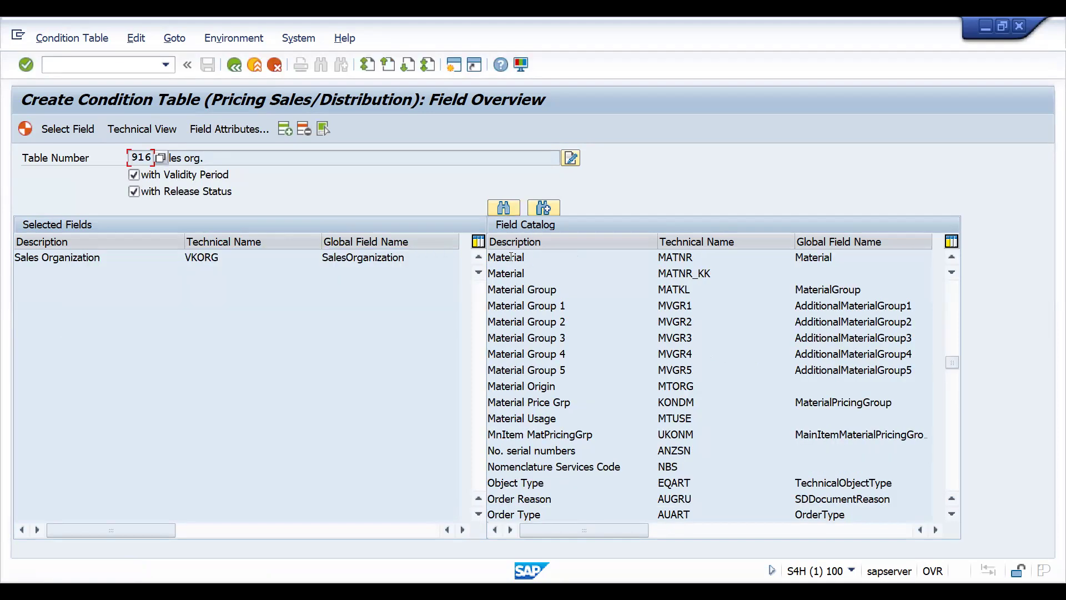
double_click(510, 256)
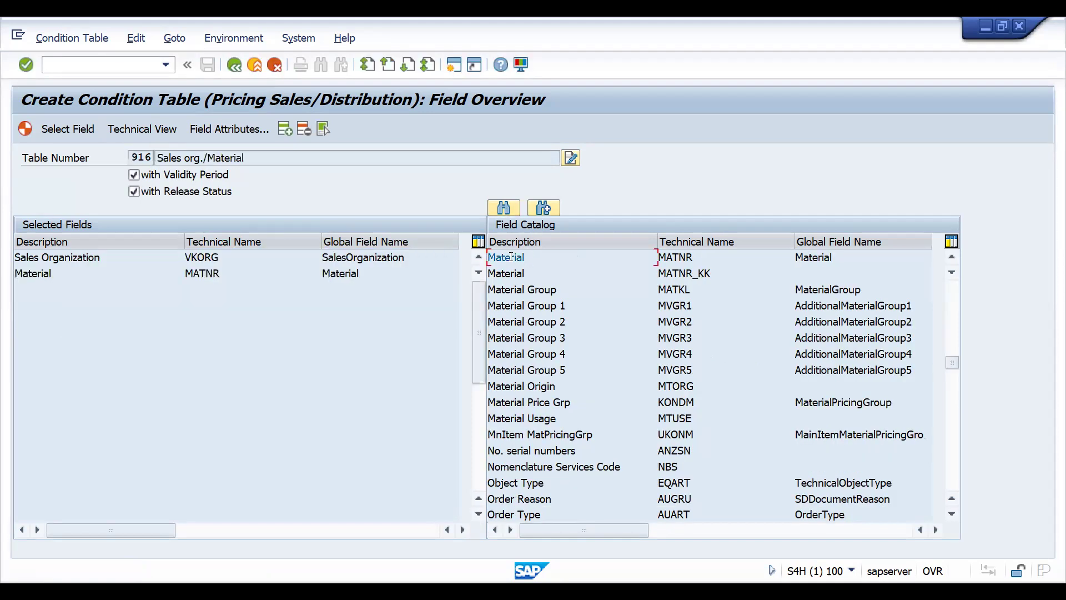
Step: Change the description of condition table 916 to FESTIVE DIS CYCLE
click(571, 159)
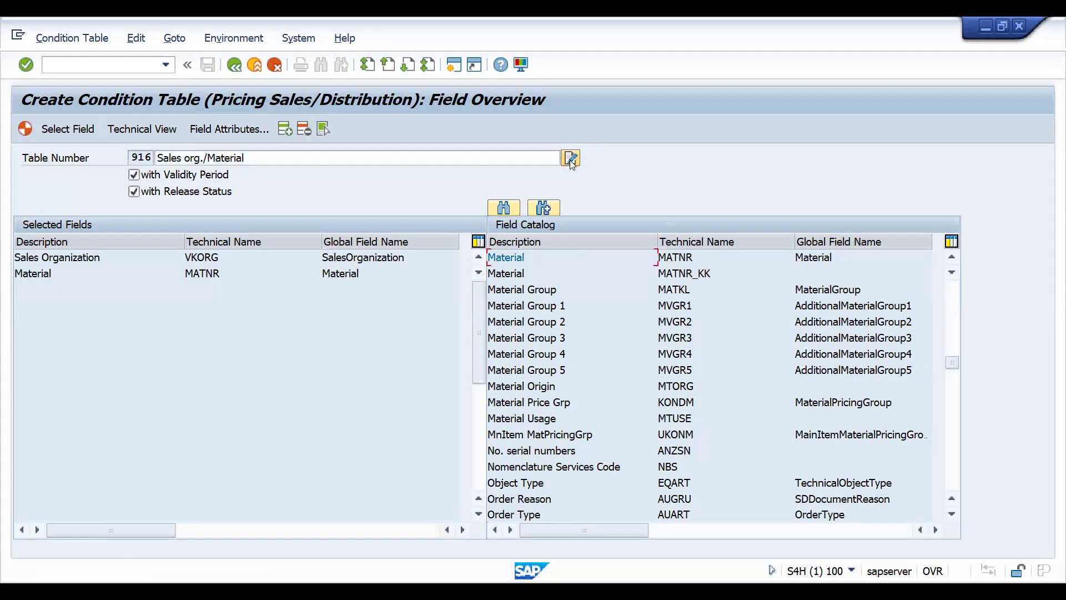
triple_click(517, 158)
text(FE)
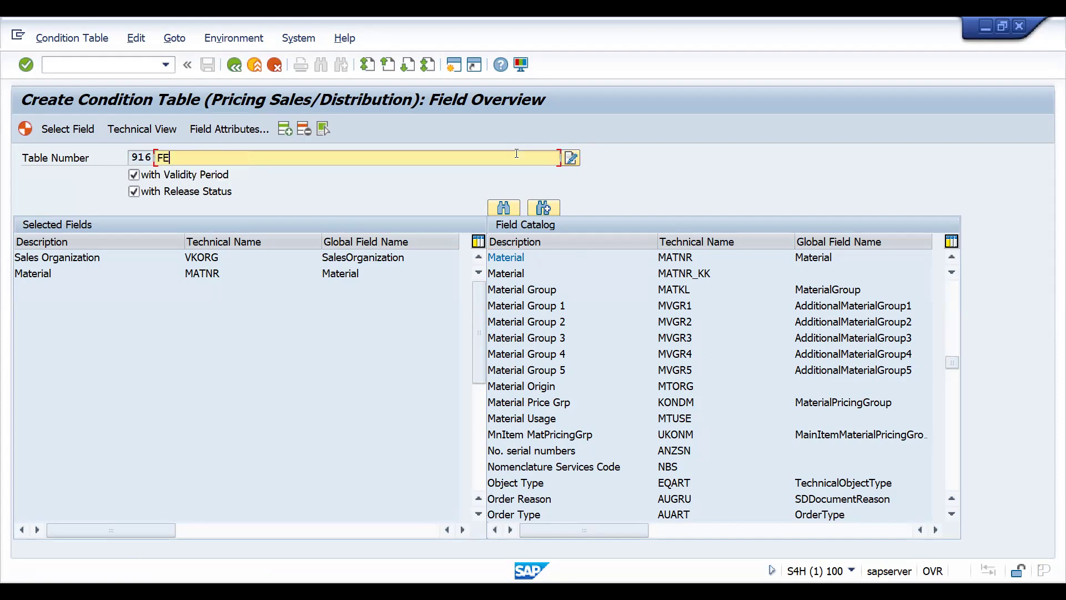
text(STIVE DIS CYCLE)
Step: Generate condition table 916 despite the identical field combination and store it as a local object
click(24, 129)
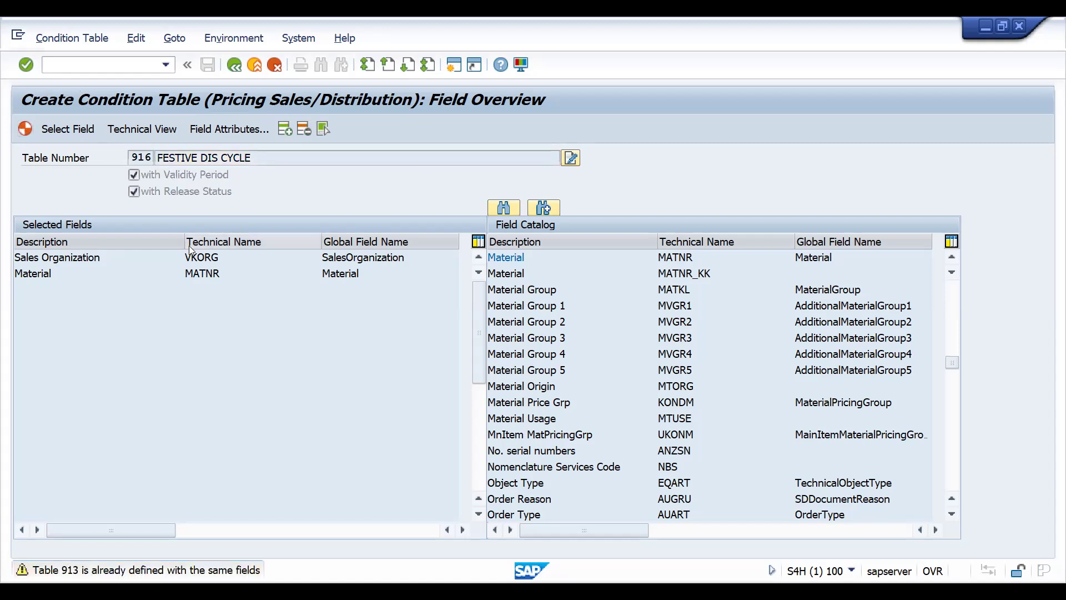
key(Return)
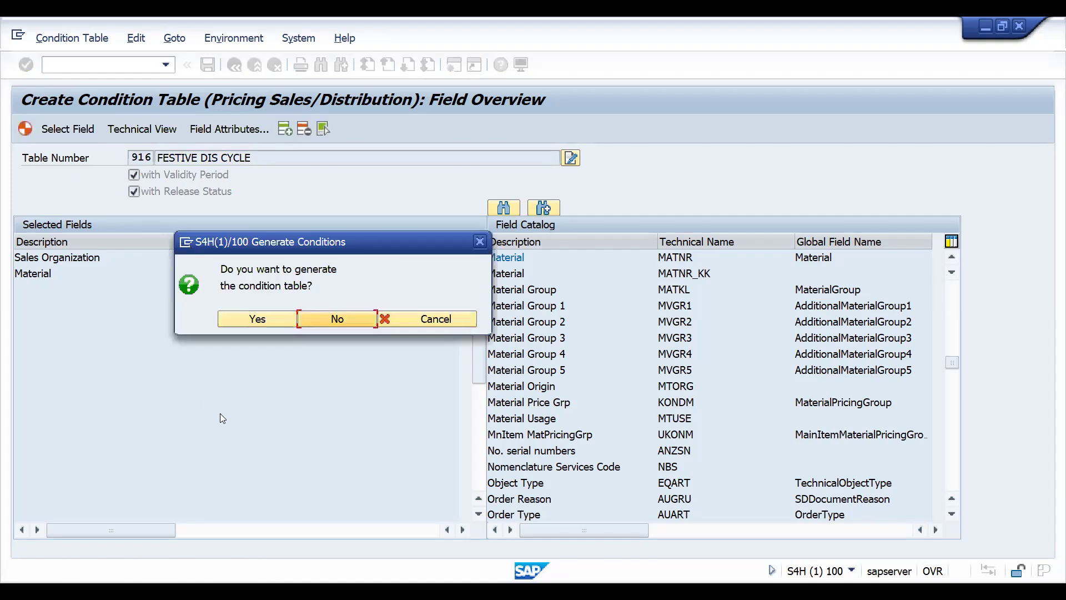
click(254, 323)
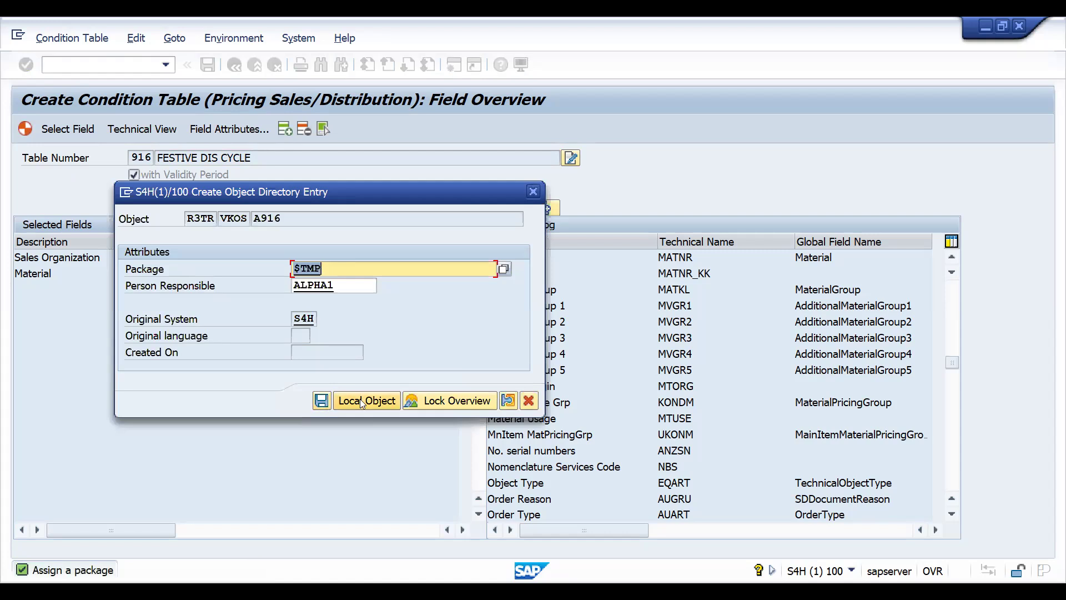
click(360, 399)
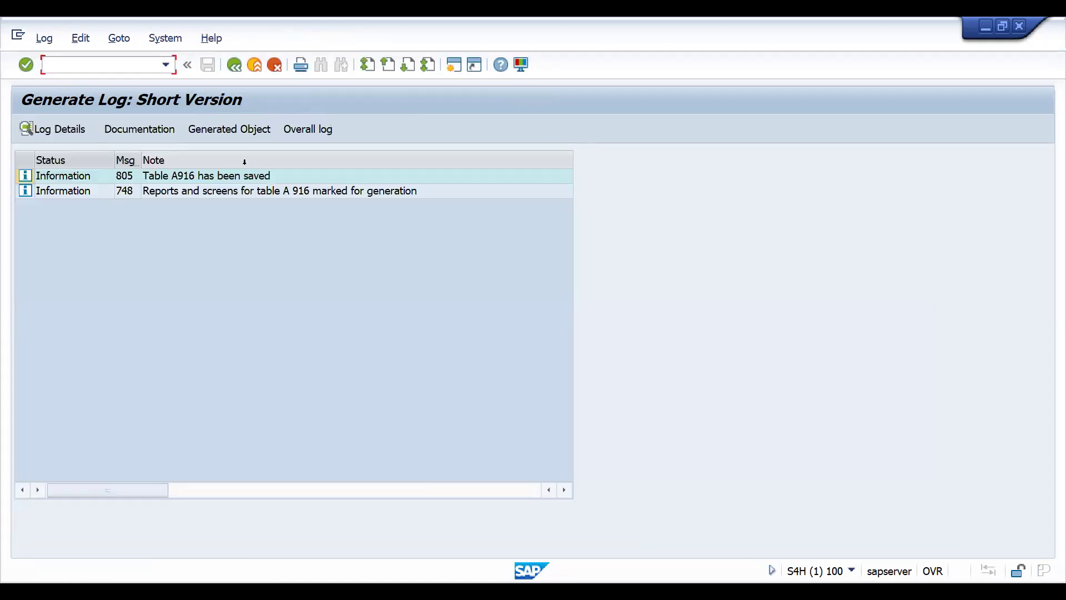
Step: Return to the IMG structure and open Set Access Sequences under Pricing Control
key(F3)
key(F3)
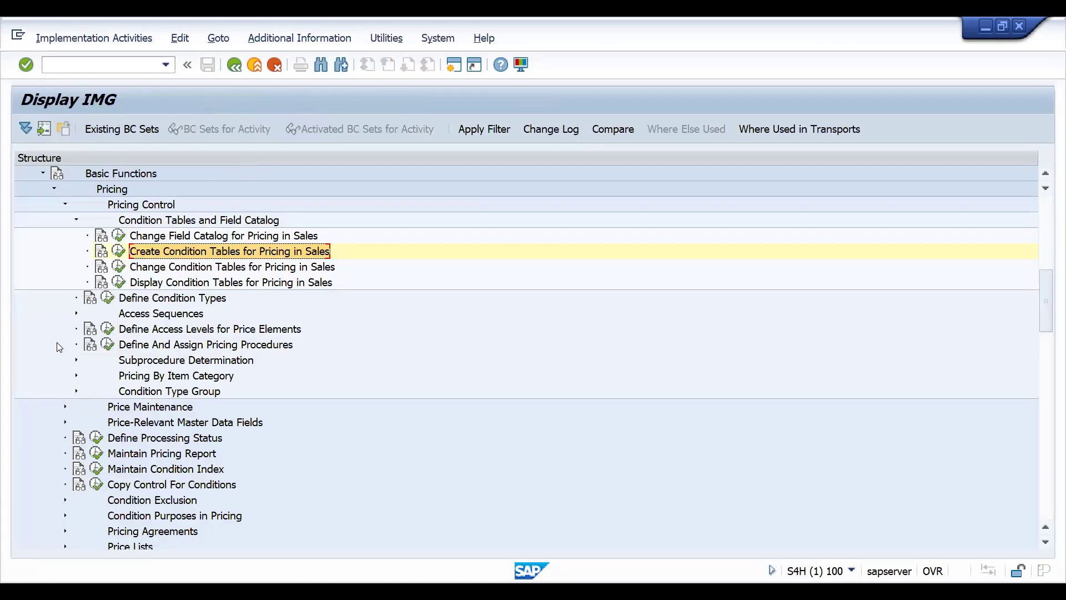
click(77, 314)
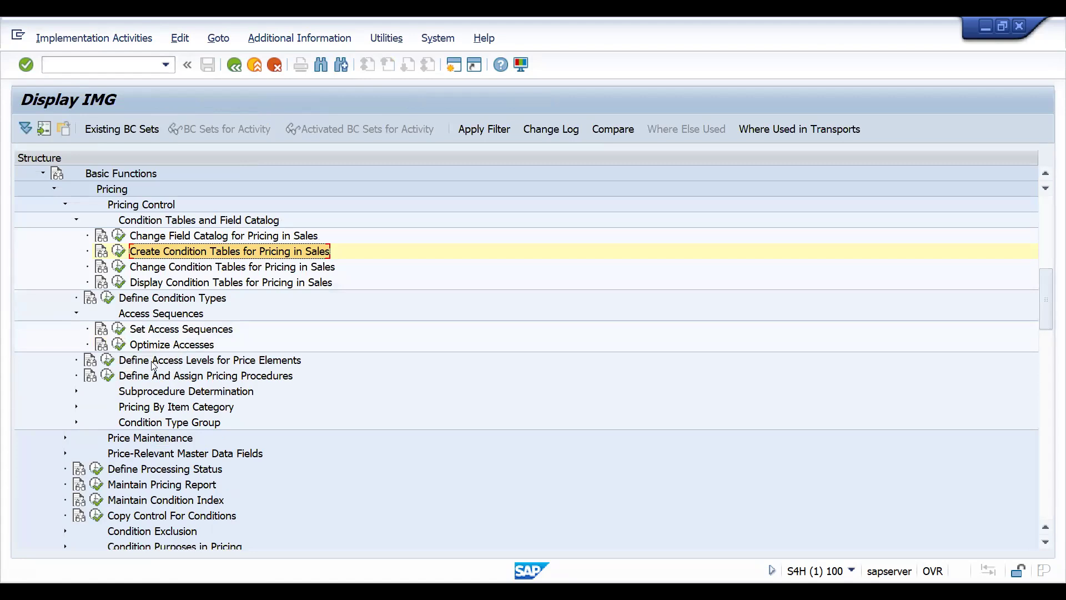
click(122, 330)
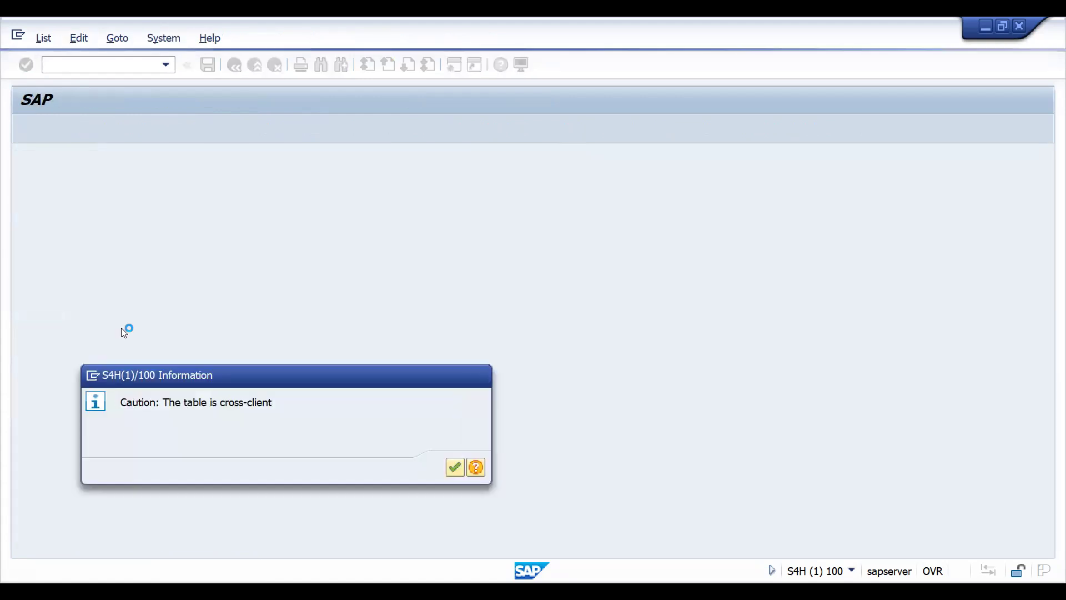
key(Return)
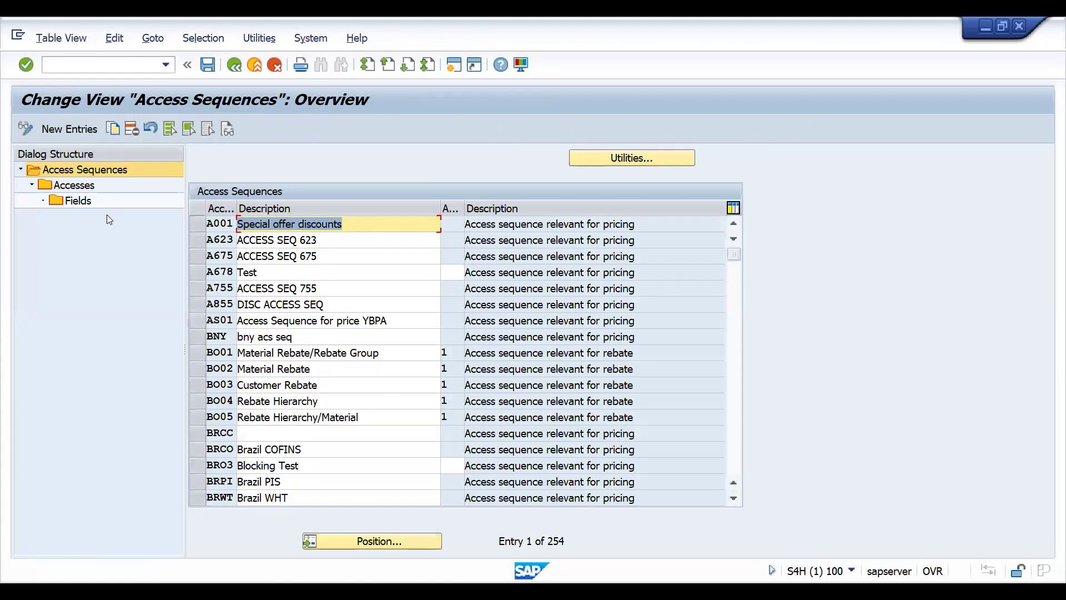
Step: Create access sequence ZMAD with the description MATERIAL DISCOUNTS
click(57, 129)
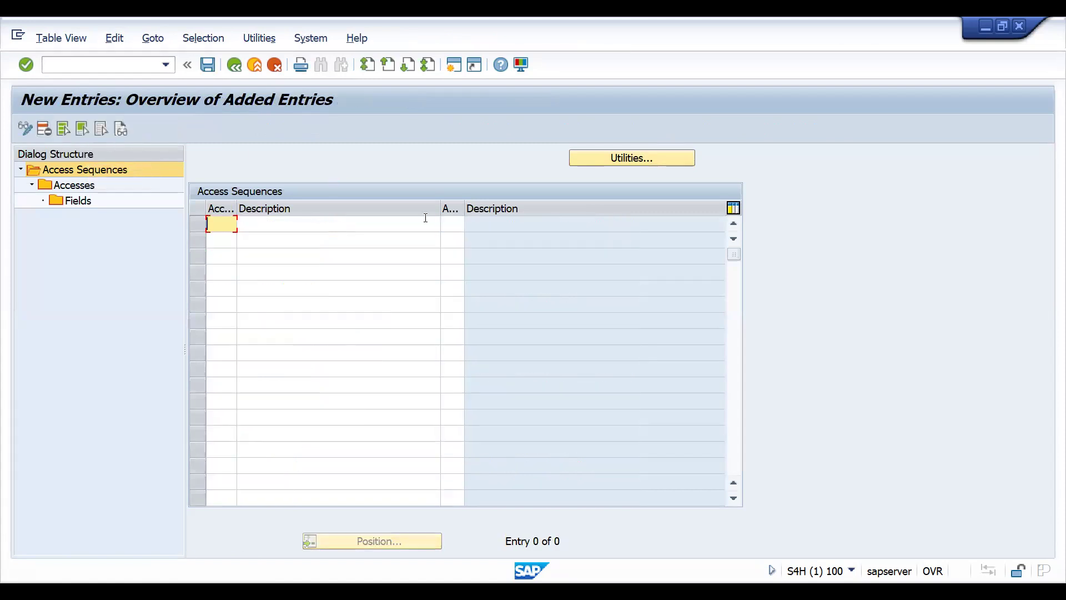
text(Z)
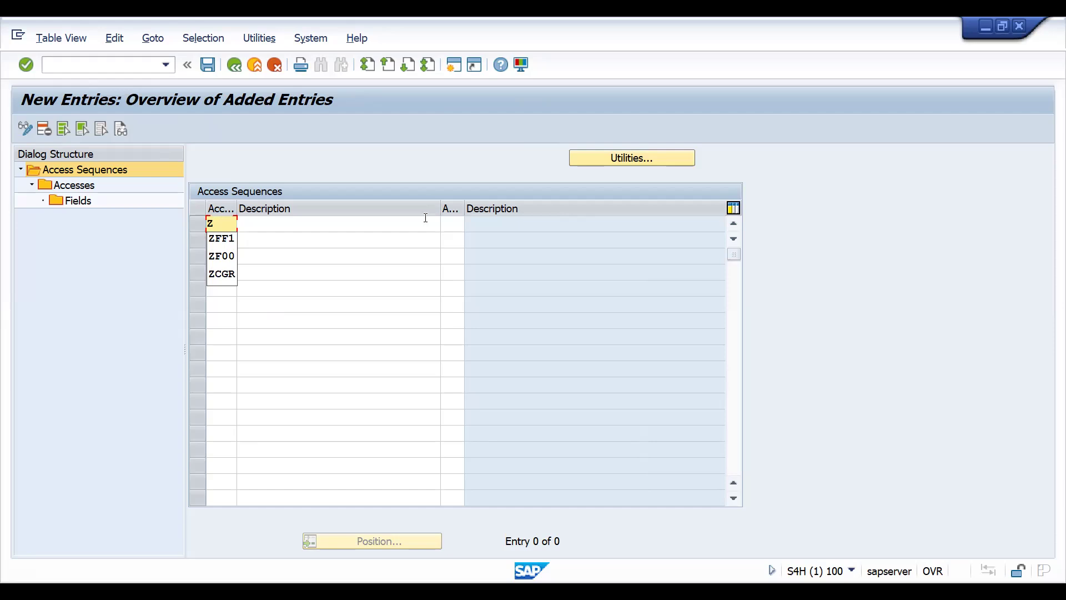
text(M)
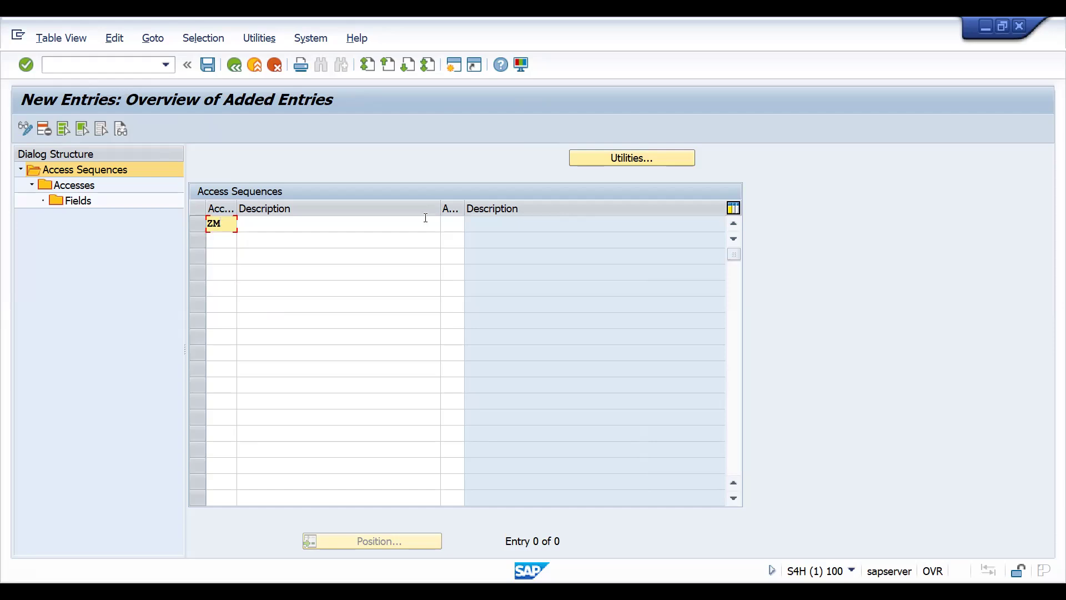
text(AD)
click(425, 218)
text(MATE)
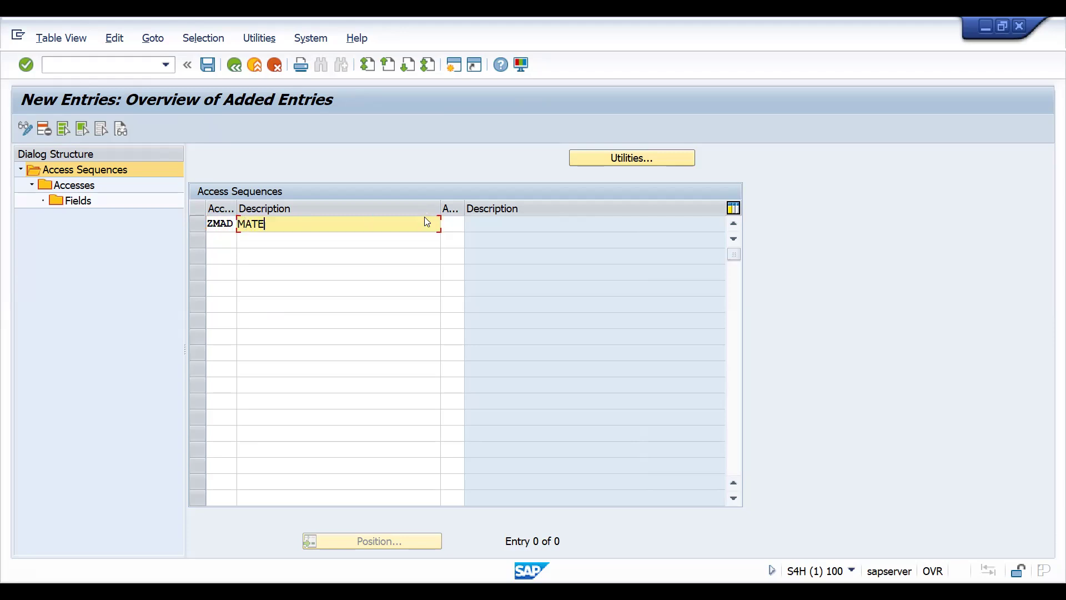
text(RIAL DISCOUNTS)
key(Return)
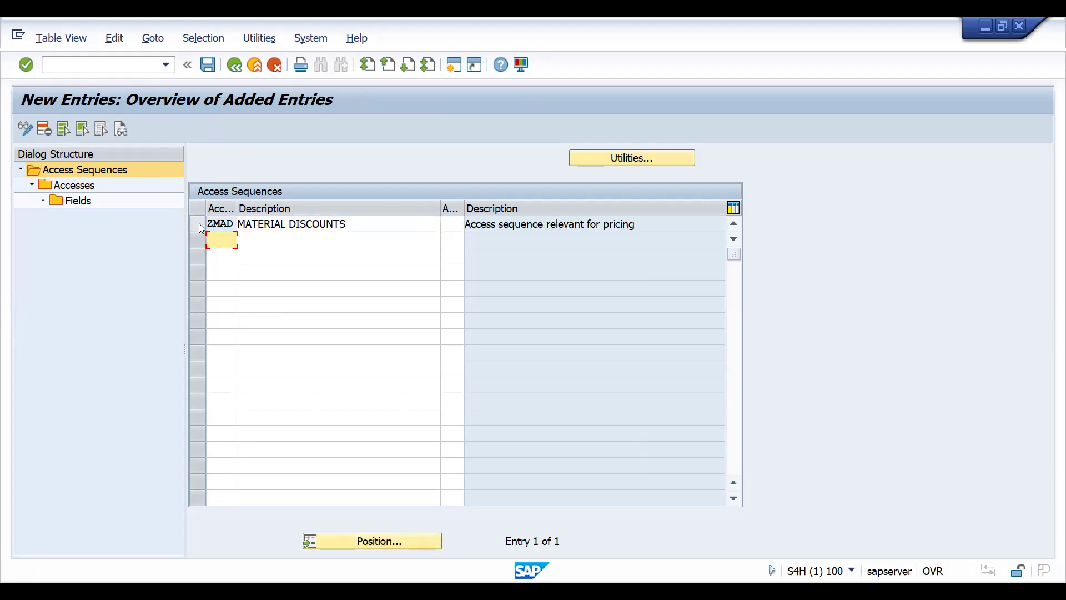
Step: Open the accesses of sequence ZMAD and enter access 10 with condition table 915
click(198, 224)
click(76, 186)
double_click(76, 188)
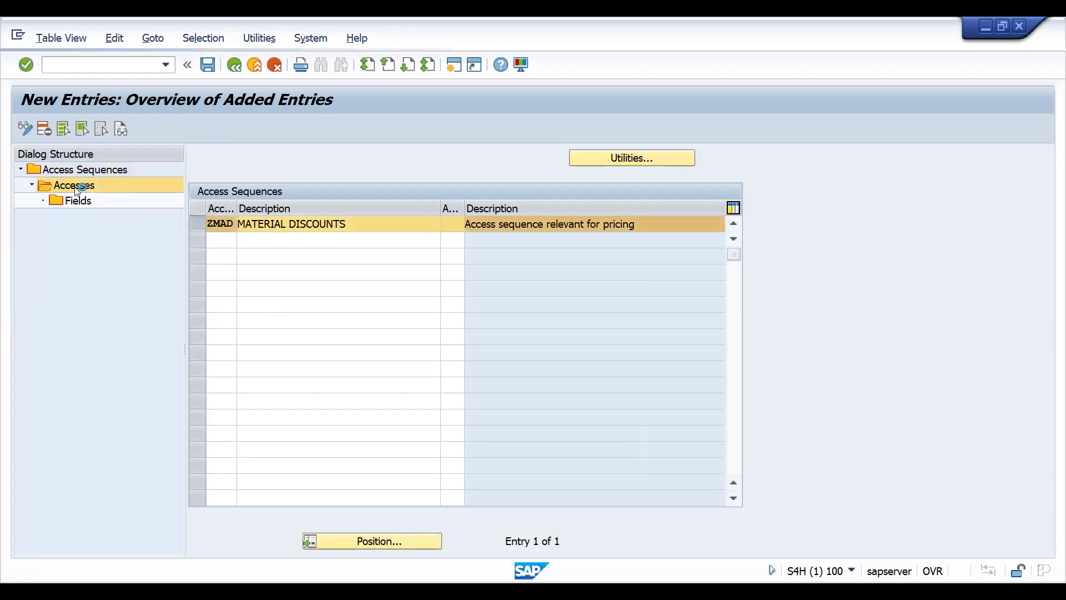
click(65, 130)
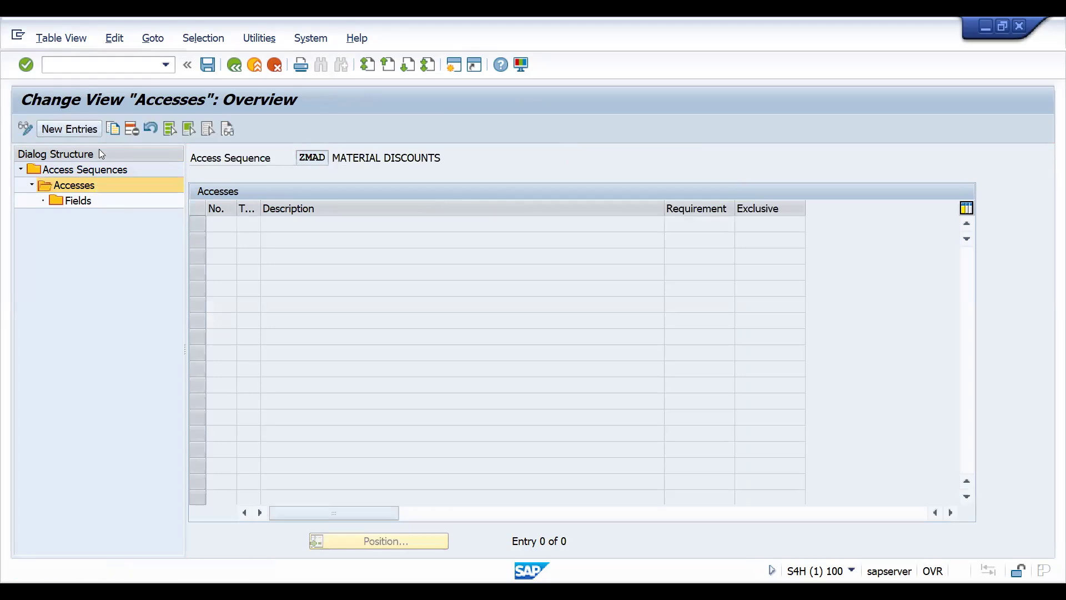
text(10)
key(Tab)
text(915)
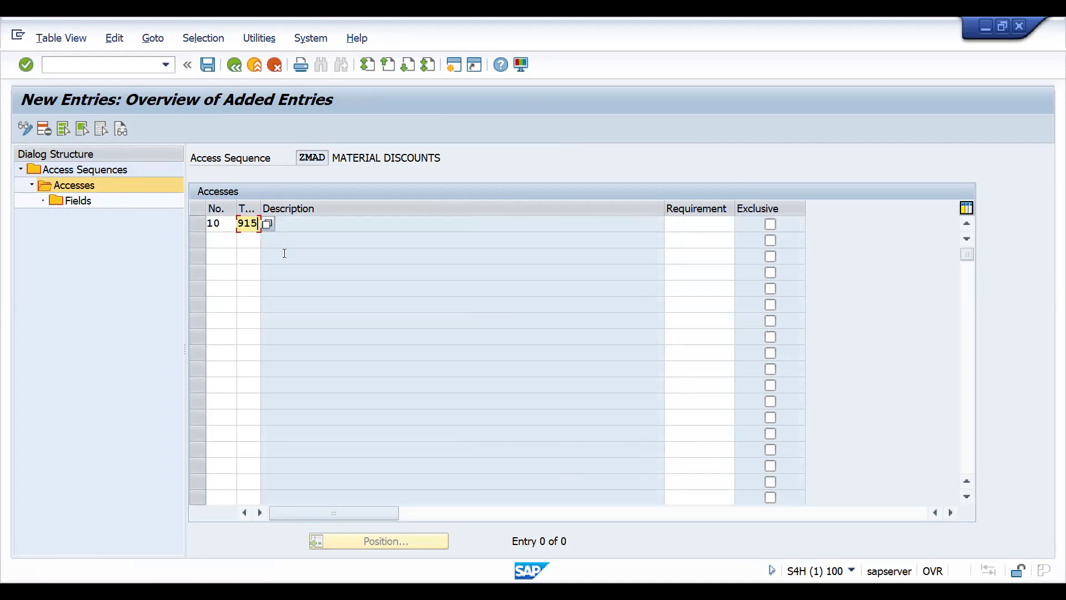
Step: Add access 20 with condition table 916 to ZMAD and accept the entries
click(217, 238)
text(20)
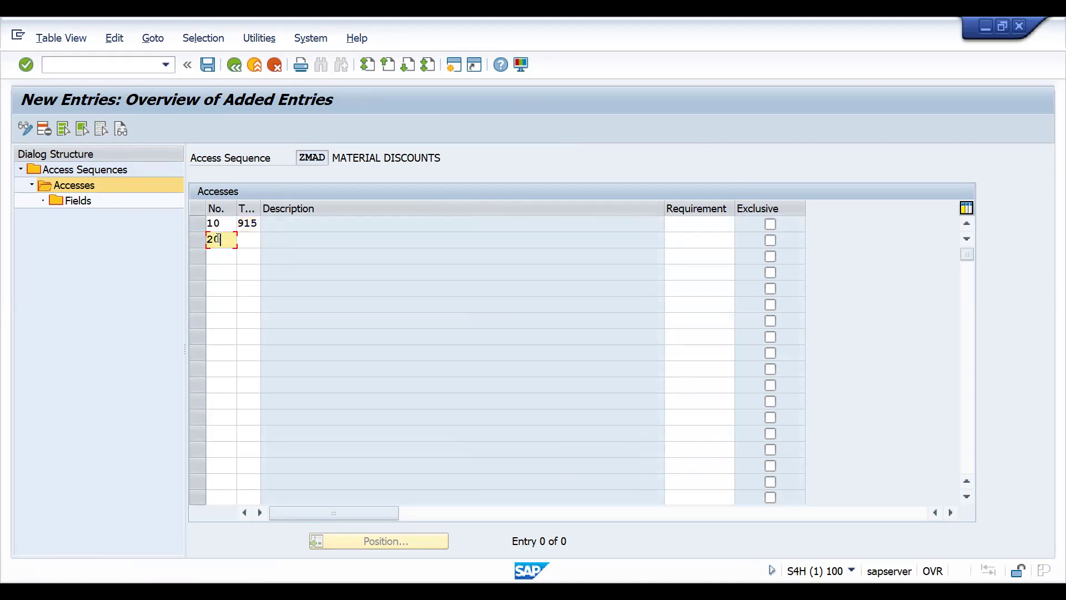
key(Tab)
text(916)
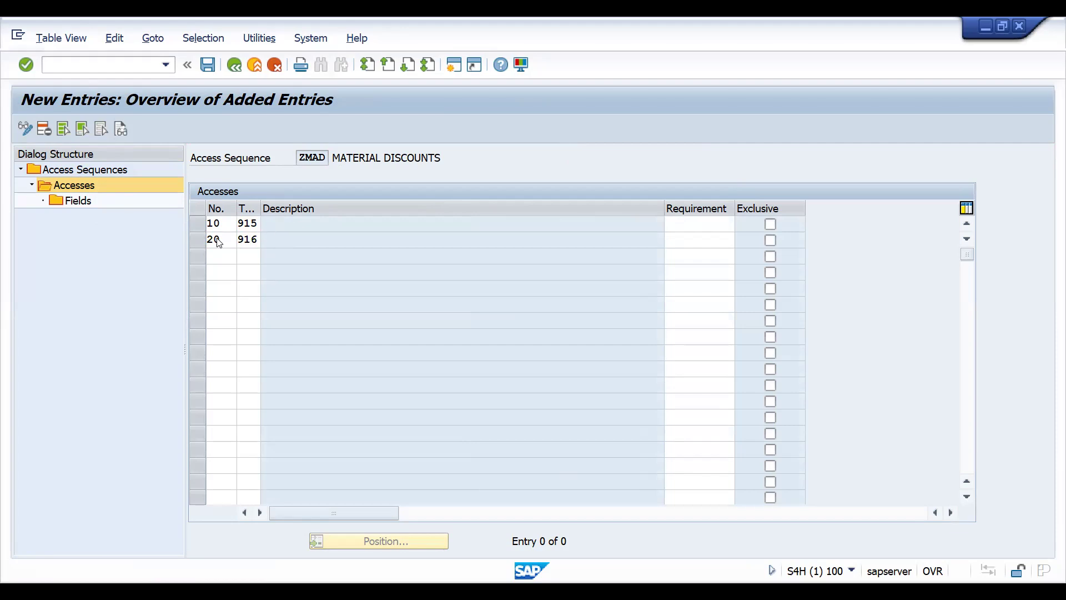
key(Return)
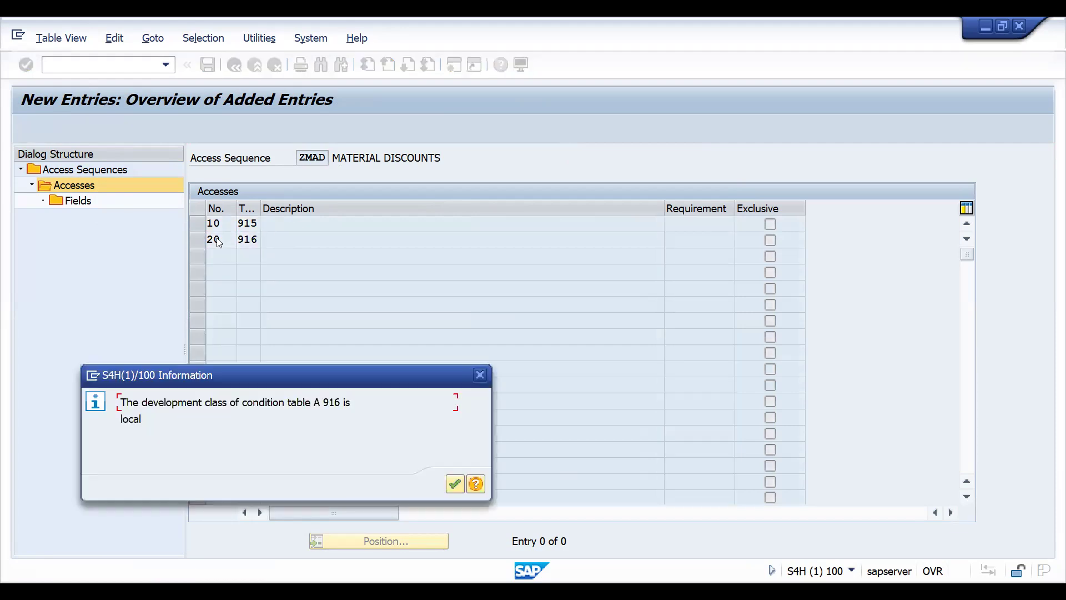
key(Return)
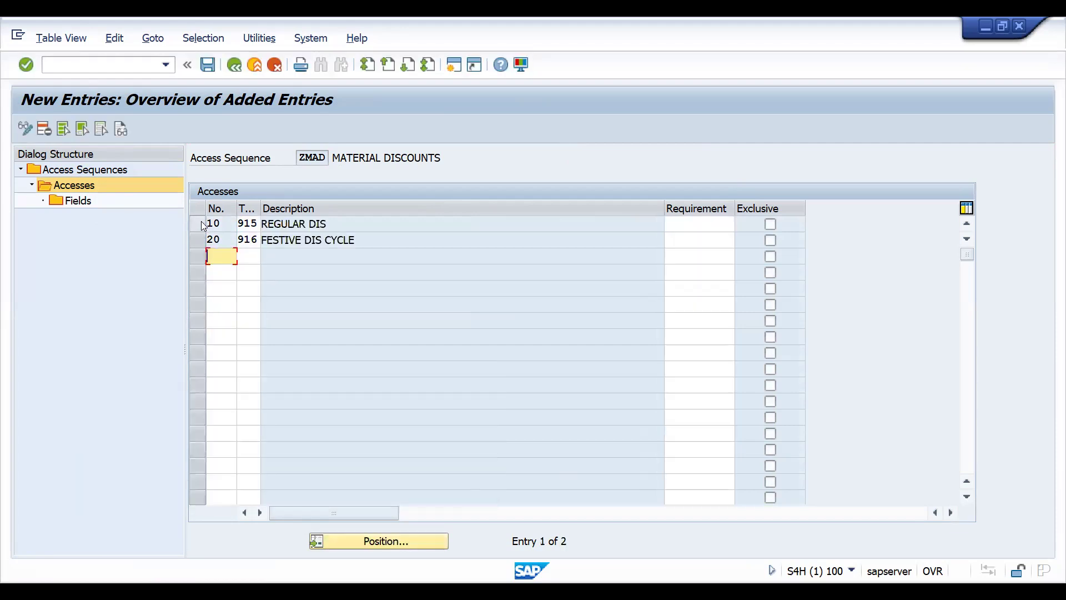
Step: Make the field assignment for access 10 with table 915 by opening its fields, and return to the accesses
click(201, 223)
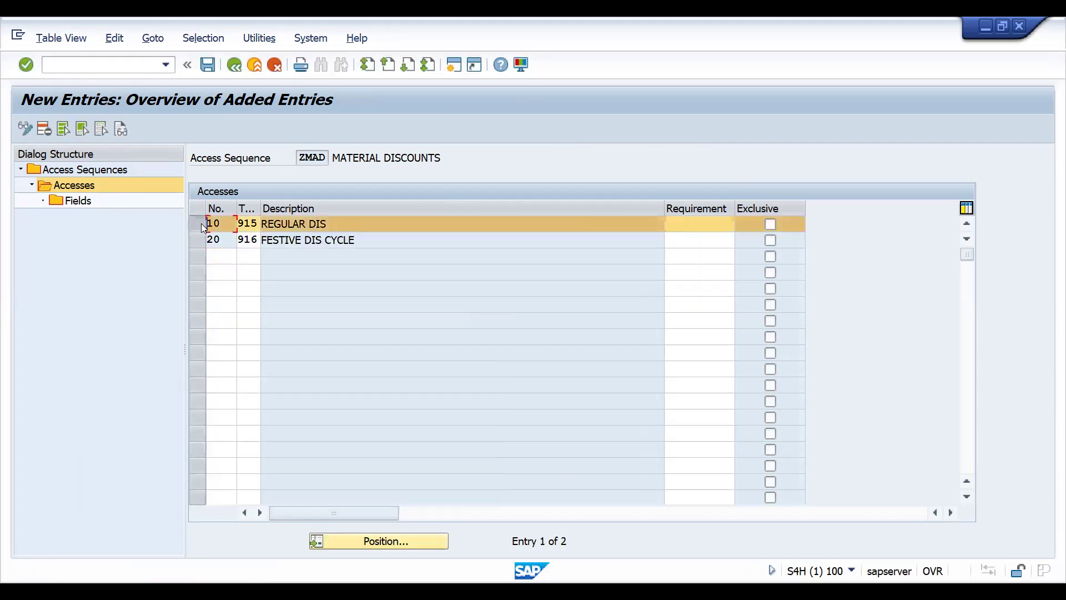
double_click(76, 202)
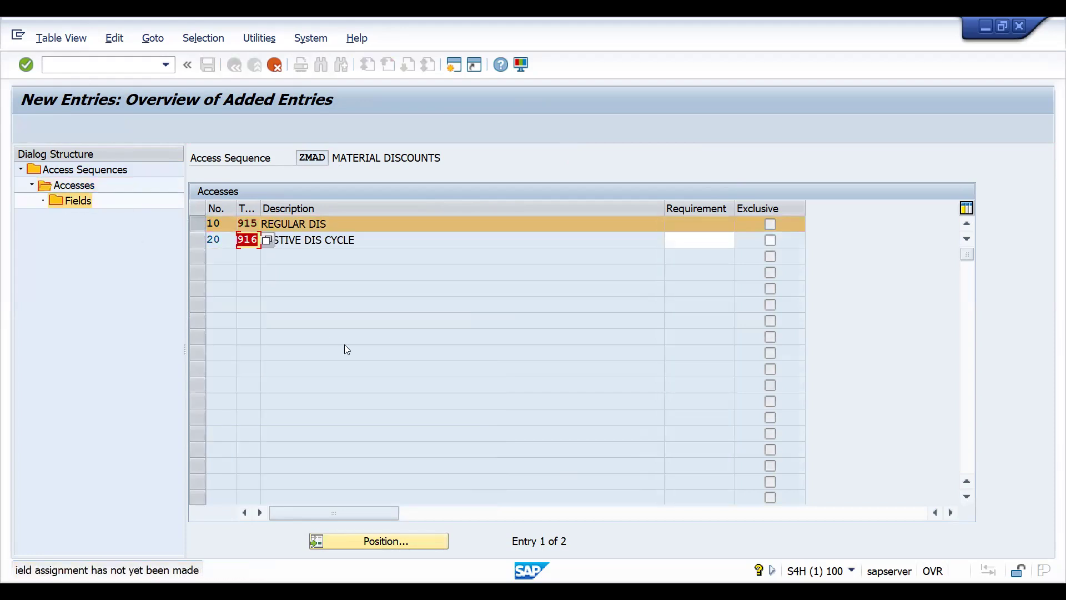
key(Return)
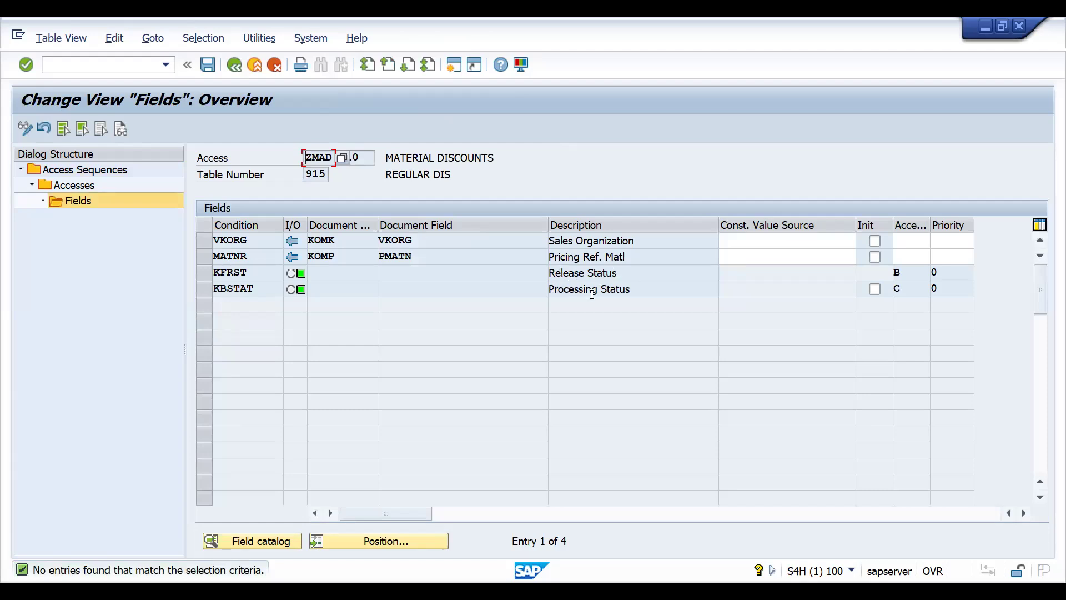
click(236, 67)
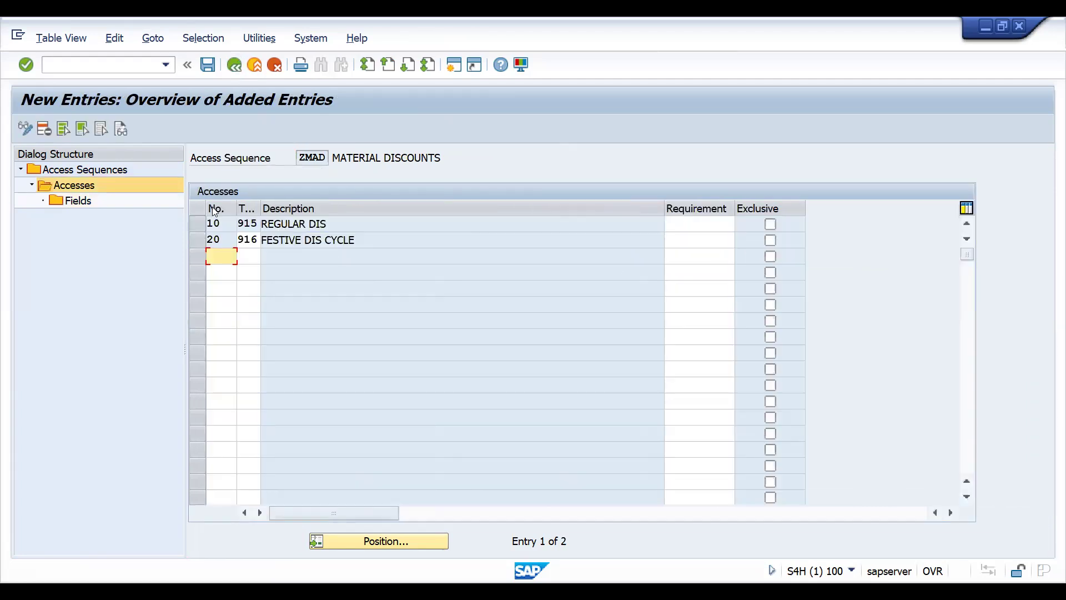
Step: Make the field assignment for access 20 with table 916 by opening its fields, and return to the accesses
click(198, 240)
double_click(71, 203)
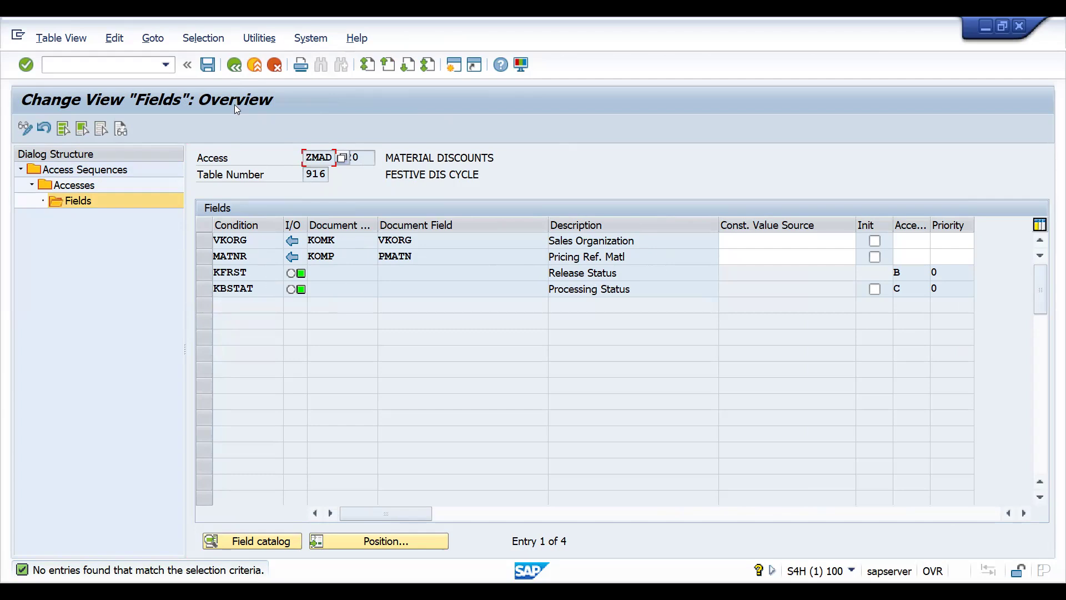
click(233, 66)
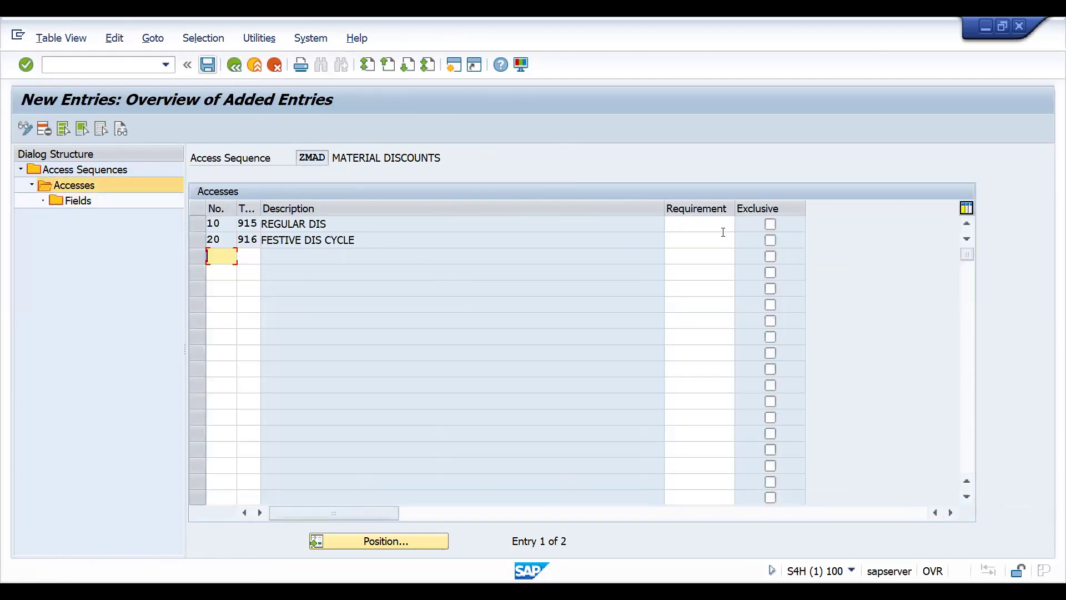
Step: Mark accesses 10 and 20 as exclusive and save access sequence ZMAD
click(770, 224)
click(770, 241)
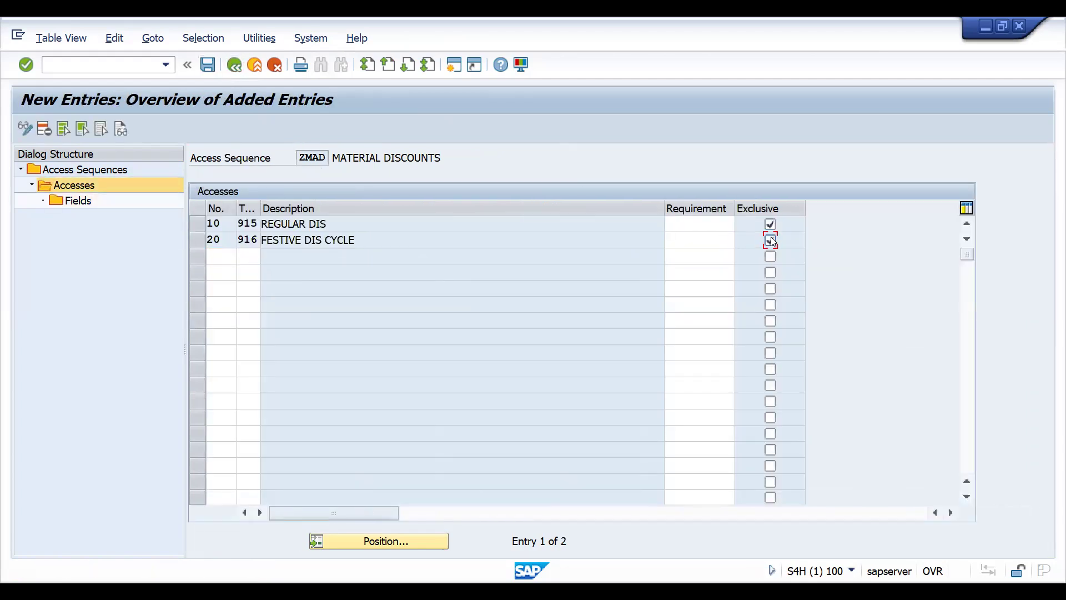
click(207, 65)
key(Return)
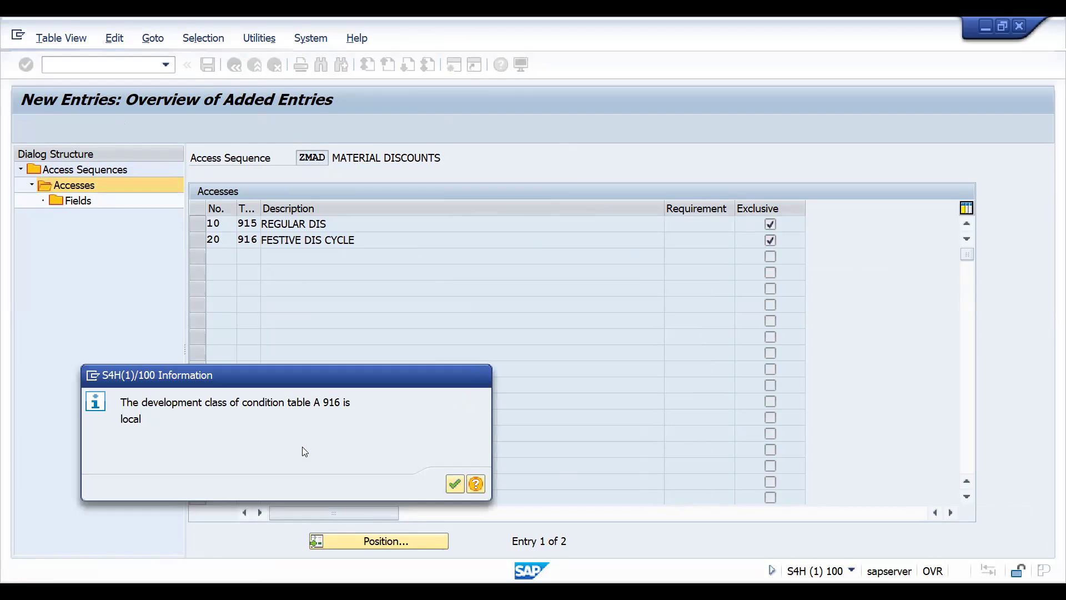
key(Return)
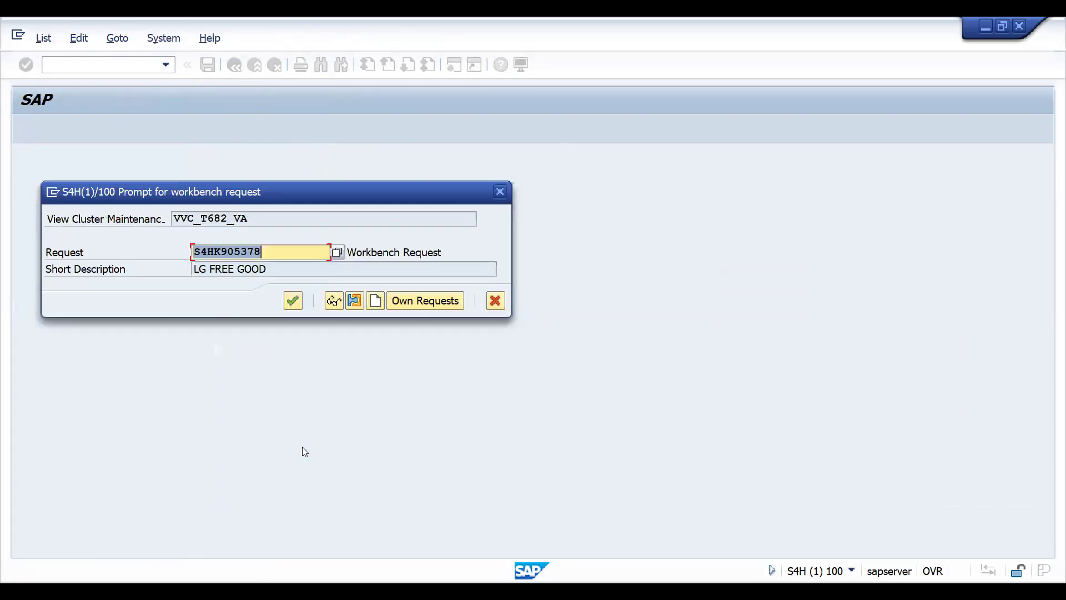
Step: Create a workbench request with the short description PRORELSTAT and assign the access sequence changes to it
click(420, 300)
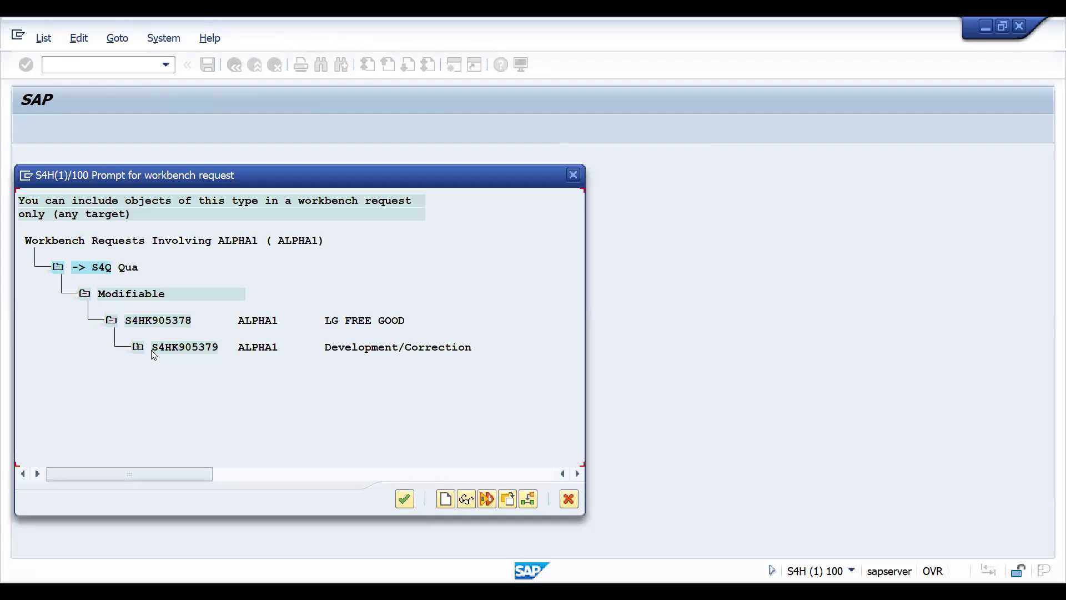
click(445, 499)
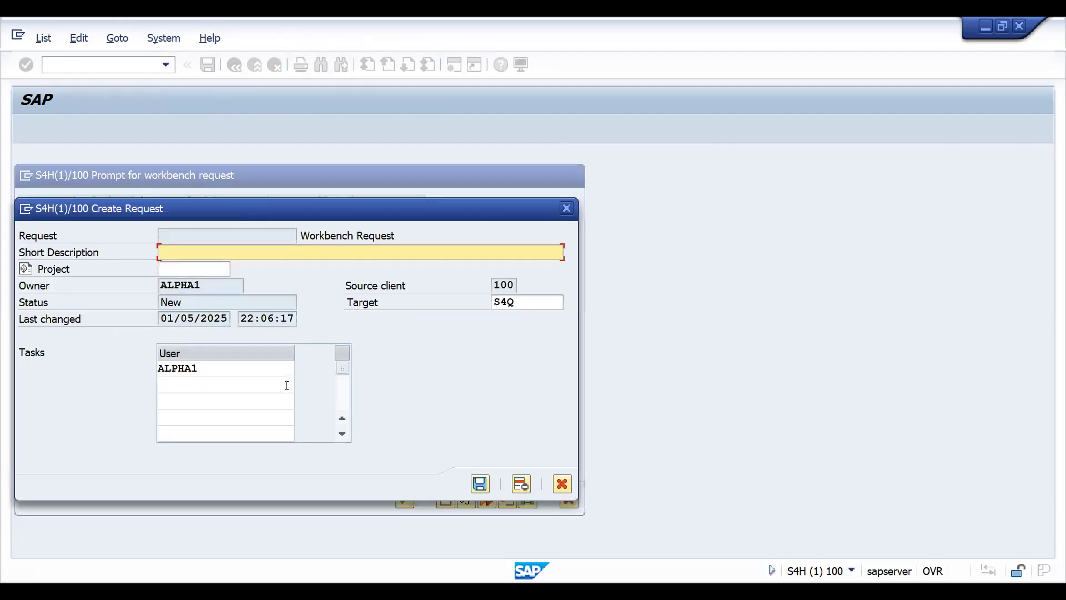
text(PRORELSTAT)
click(480, 484)
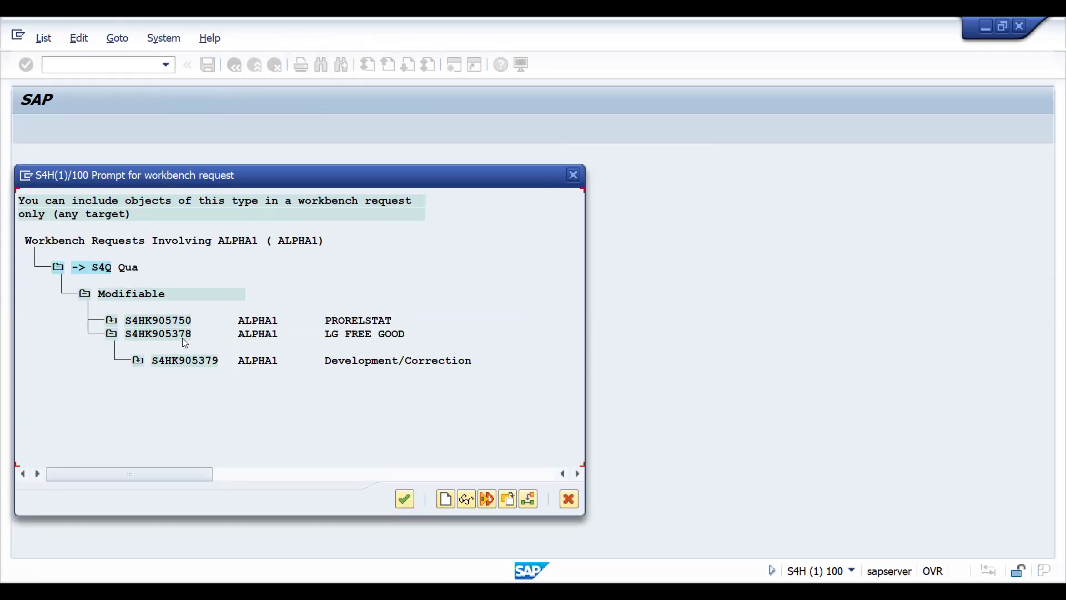
double_click(153, 320)
click(291, 300)
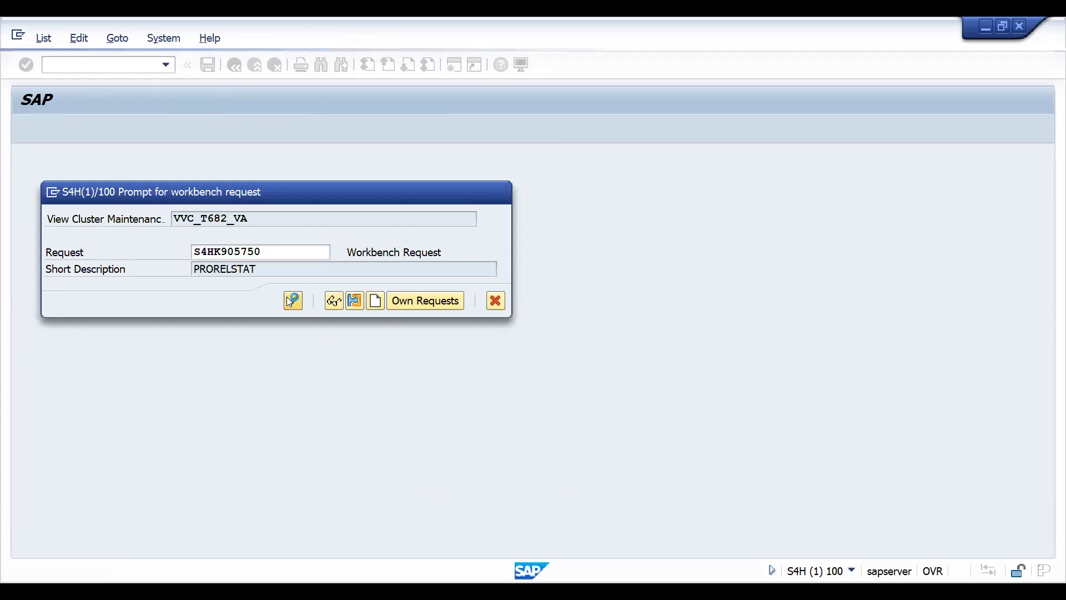
Step: Save the changes to access sequence ZMAD and return to the IMG structure
key(ctrl+s)
key(F3)
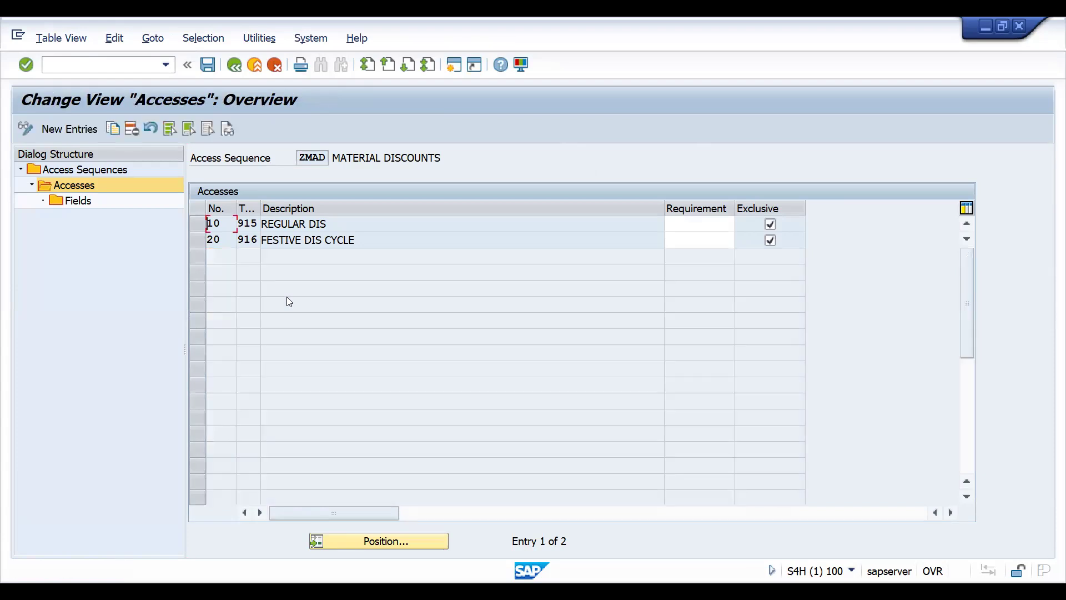
key(F3)
key(F3)
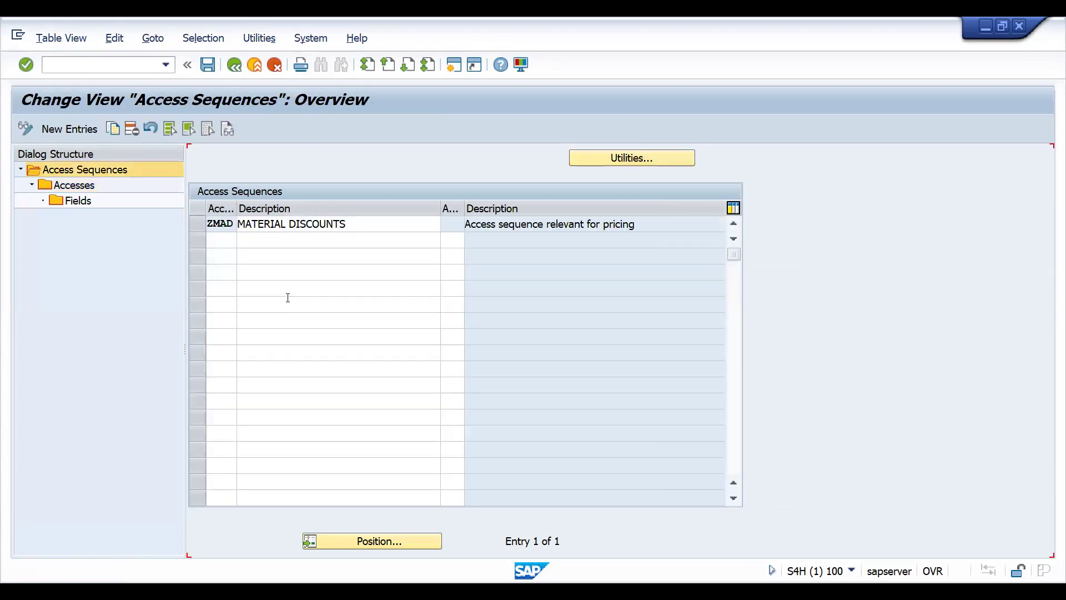
key(F3)
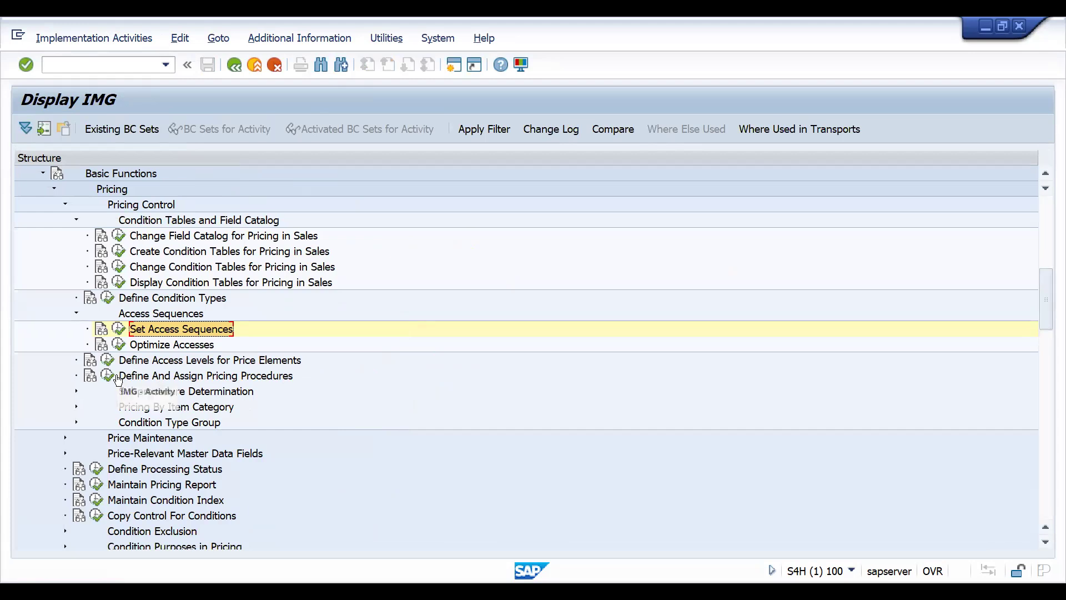
Step: Open the pricing condition type definitions and select the material discount type K004
click(111, 300)
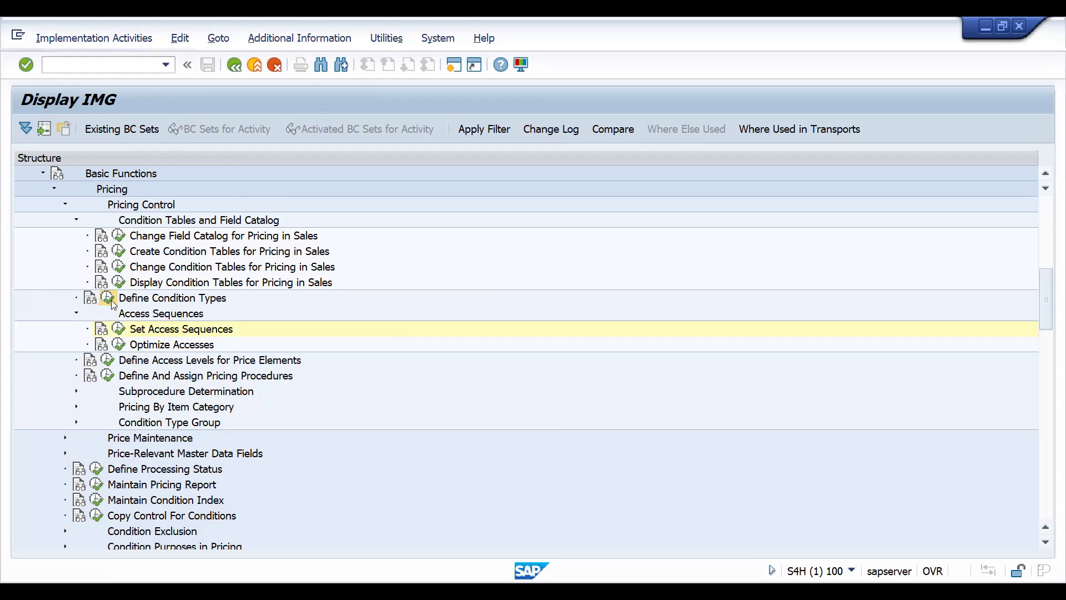
double_click(145, 220)
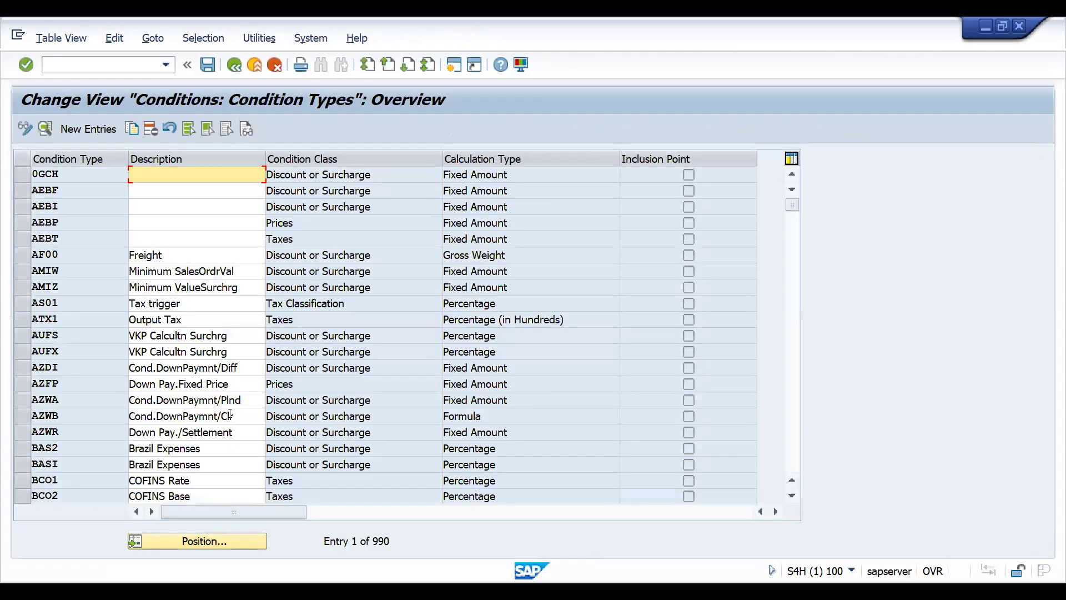
click(217, 542)
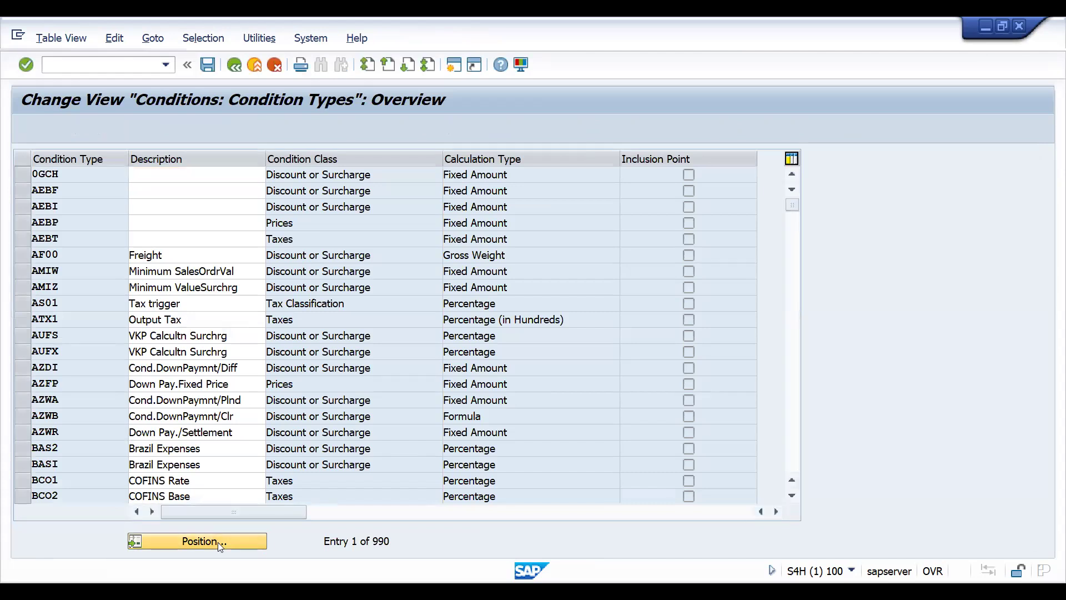
text(K004)
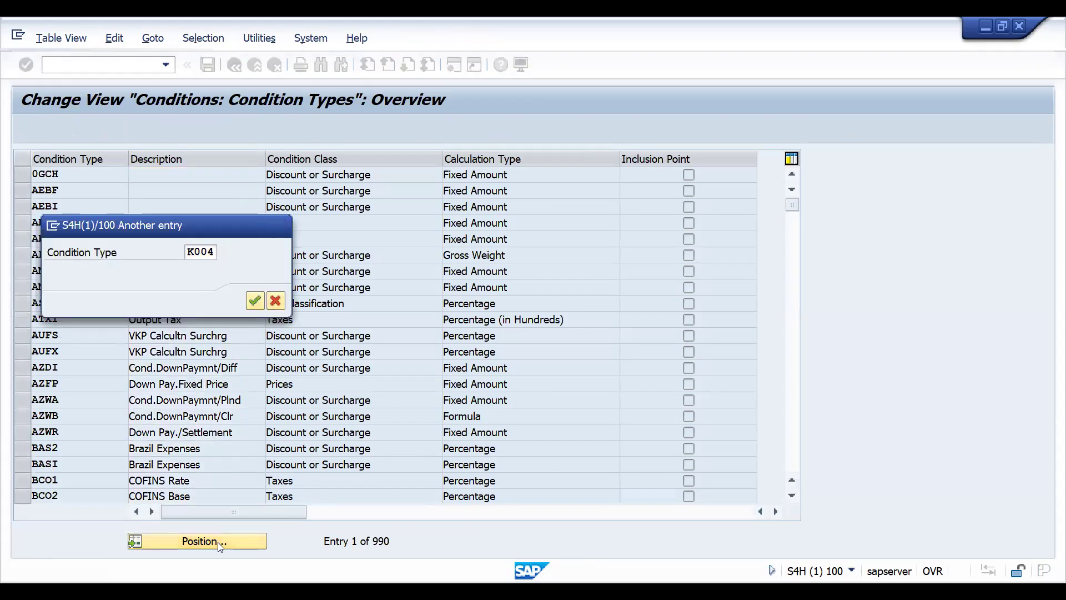
key(Return)
click(23, 174)
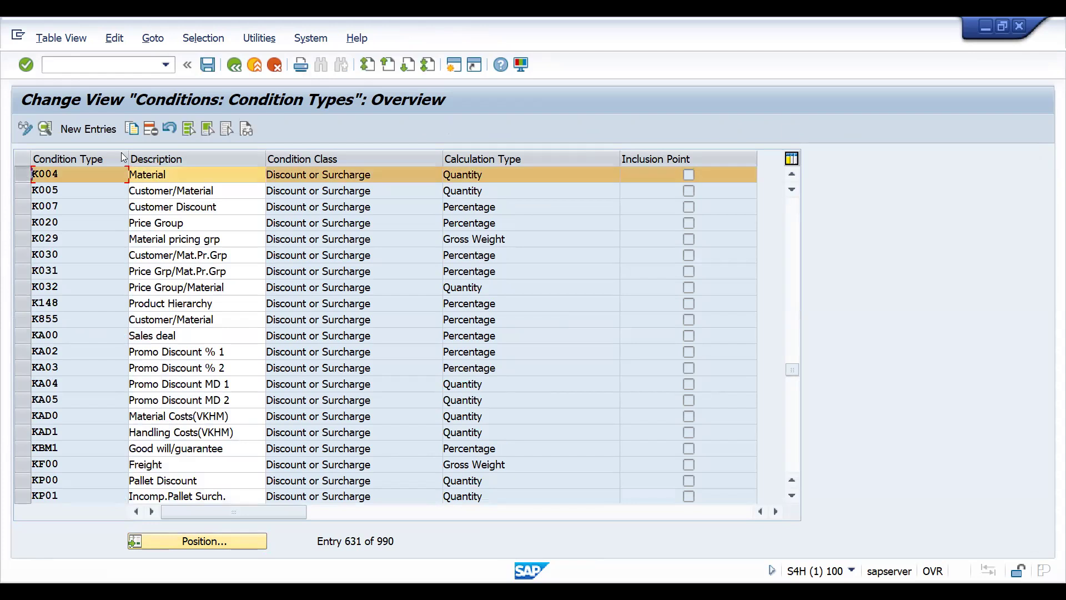
Step: Copy condition type K004 as ZMAD with the description Material DIS
click(136, 129)
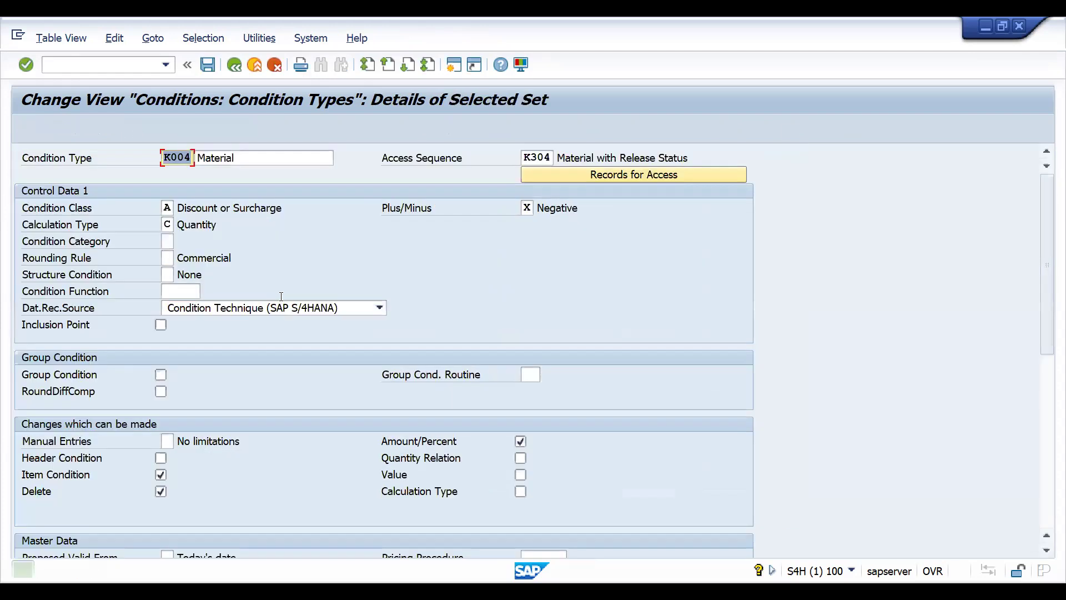
text(Z)
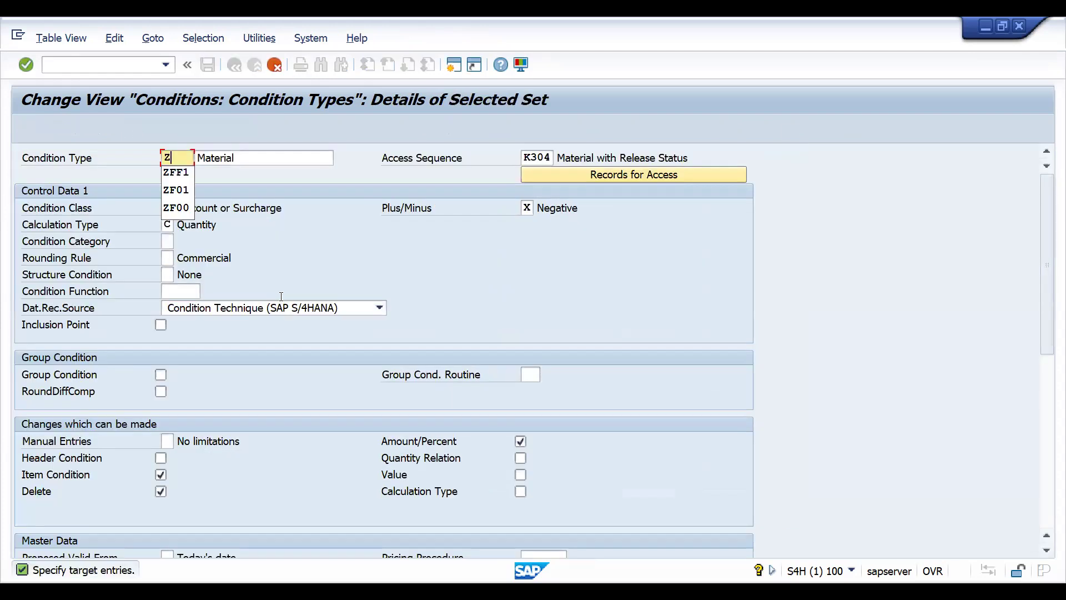
text(MAD)
key(Tab)
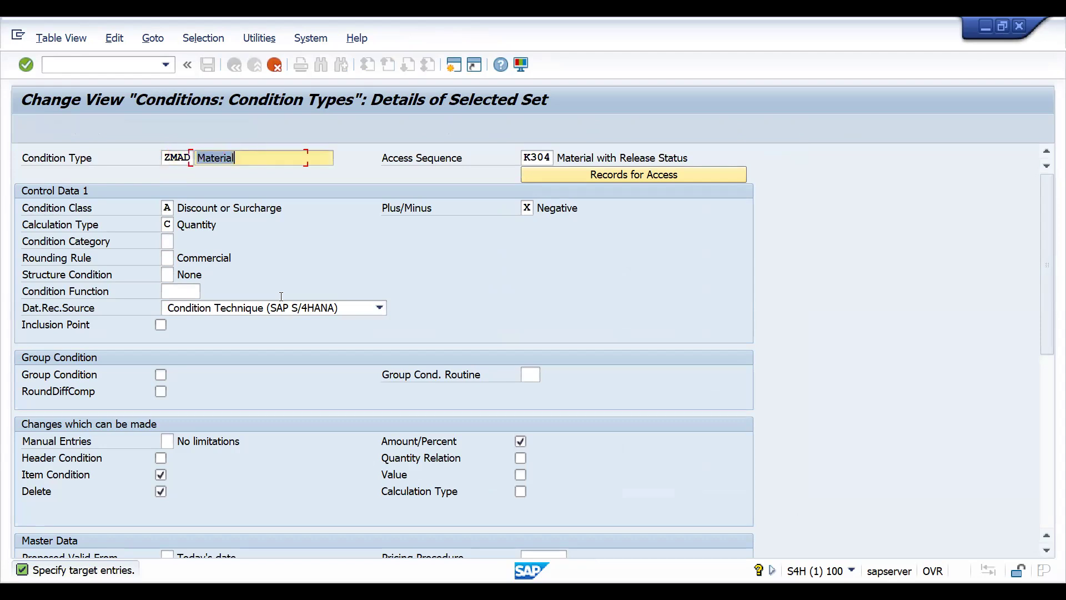
click(261, 165)
text(DIS)
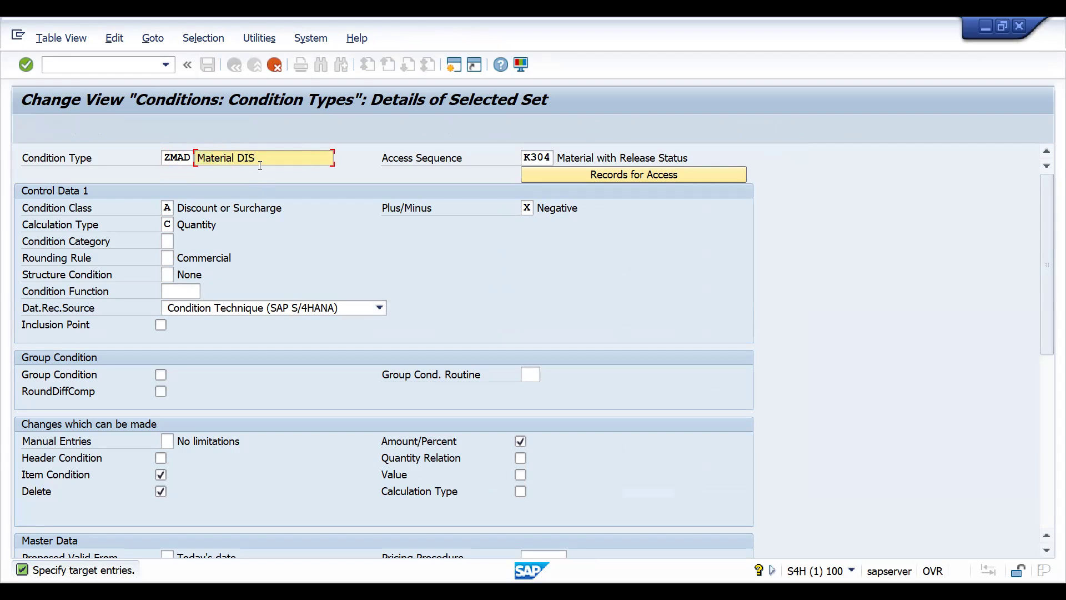
Step: Assign access sequence ZMAD to the copied condition type and save it
click(524, 157)
key(Delete)
key(Delete)
key(Delete)
key(Delete)
text(ZMAD)
key(Return)
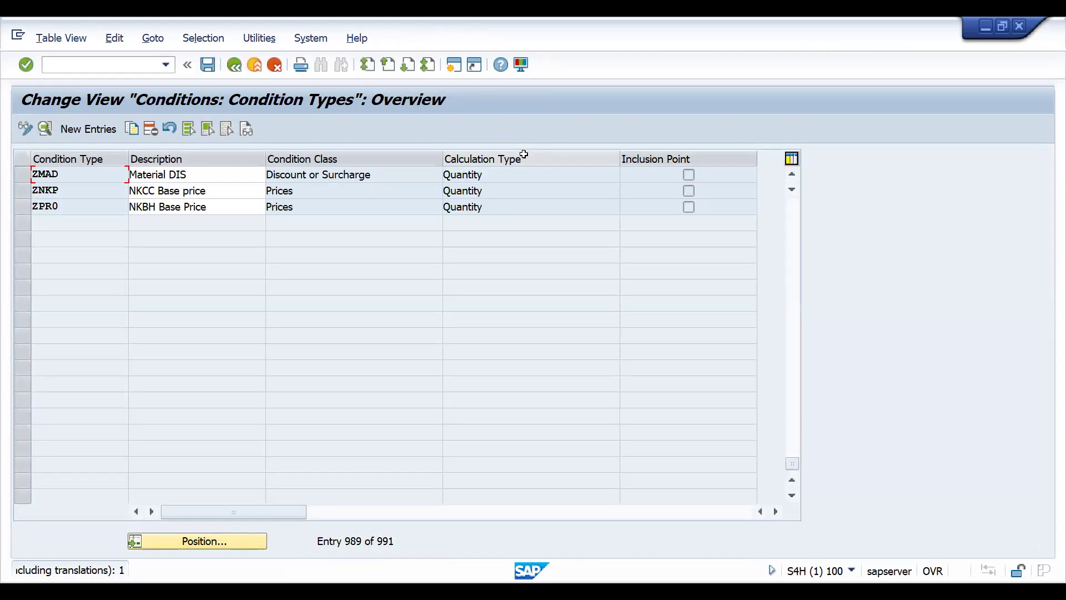
key(ctrl+s)
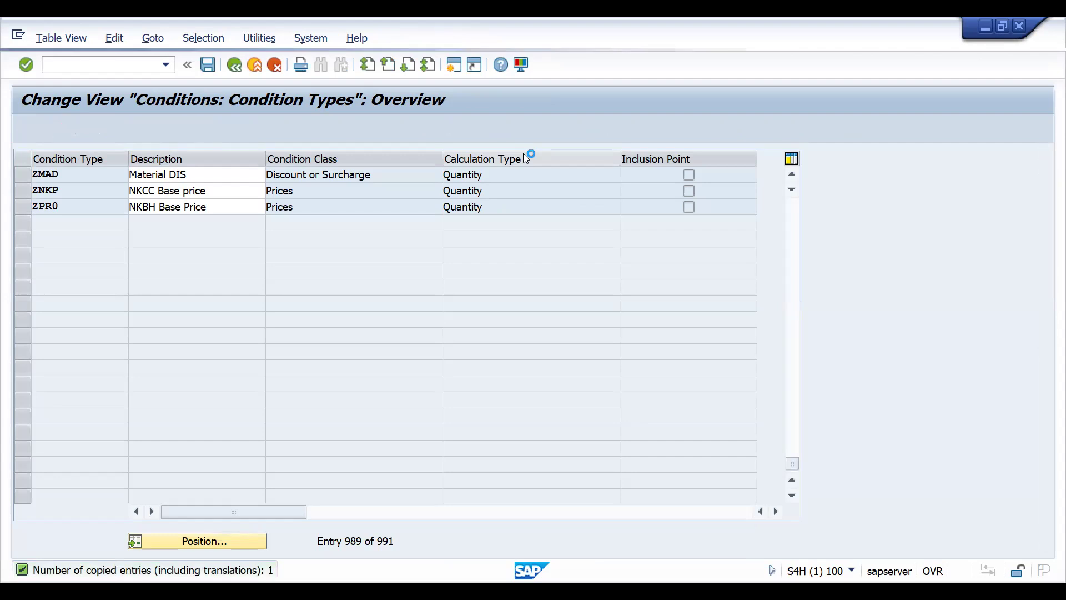
key(Return)
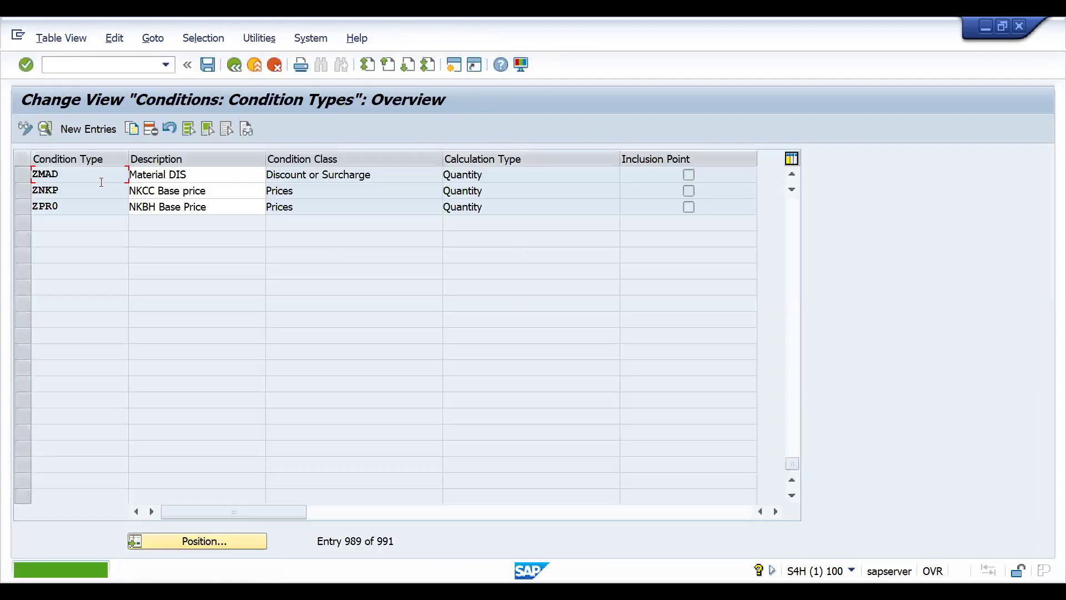
Step: Examine the control data of condition type ZMAD, including its plus/minus setting, and return to the IMG structure
double_click(91, 179)
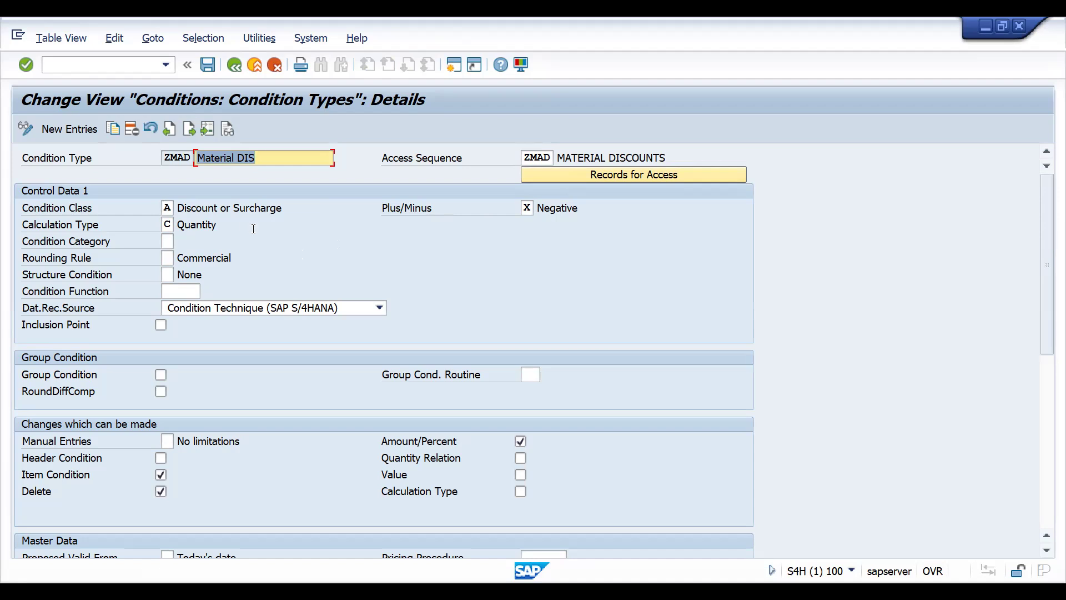
click(526, 208)
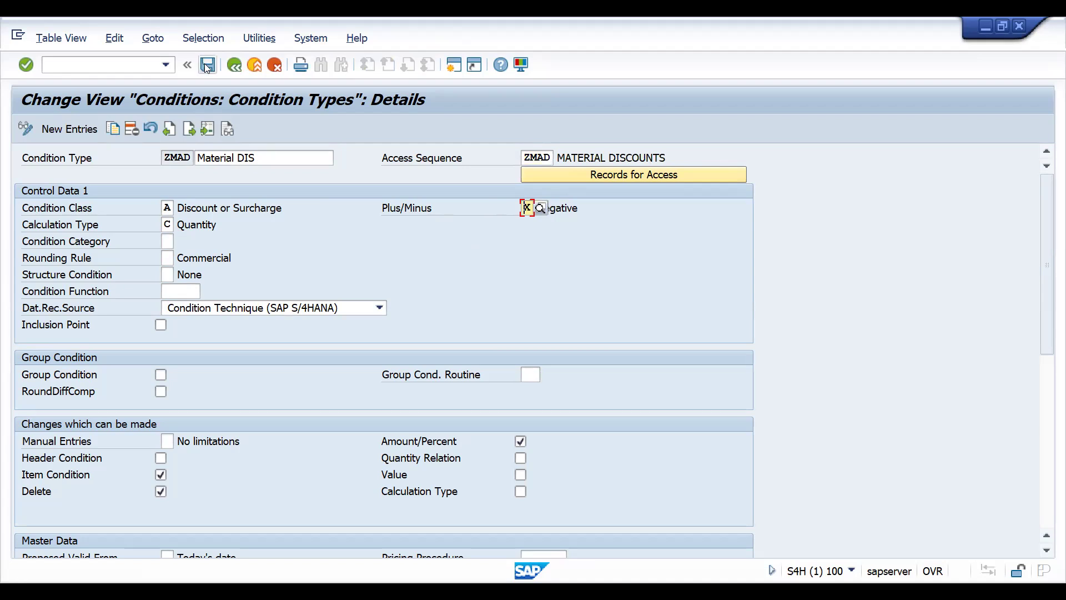
click(234, 65)
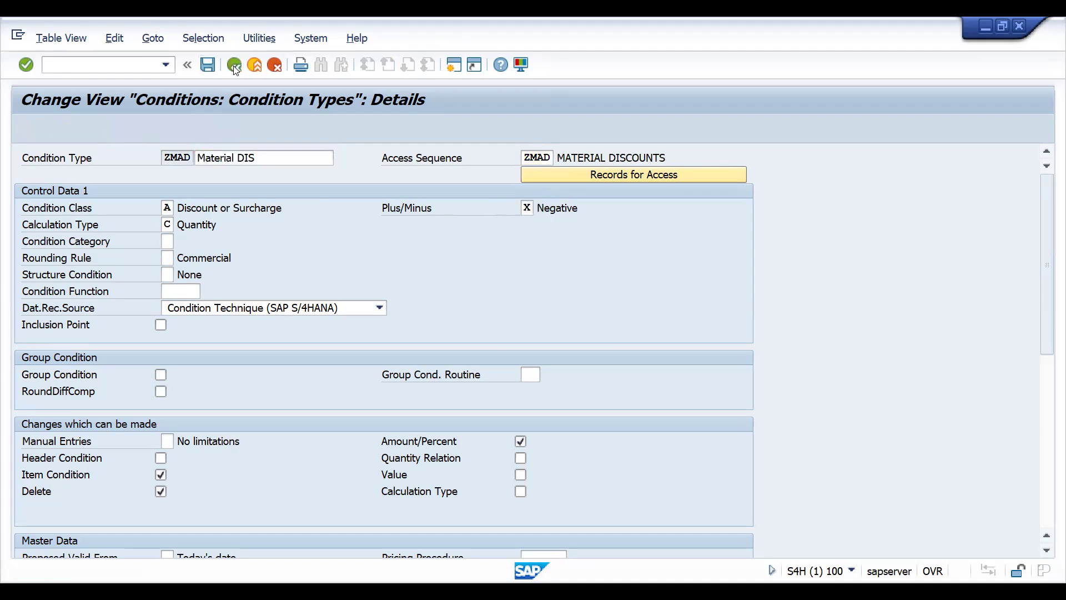
click(233, 65)
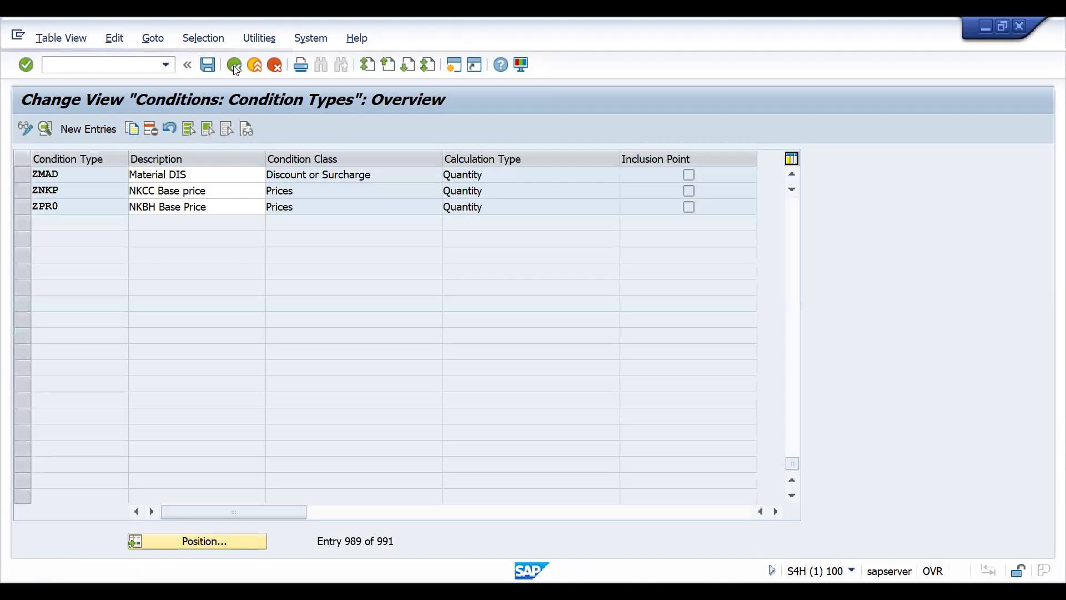
key(Escape)
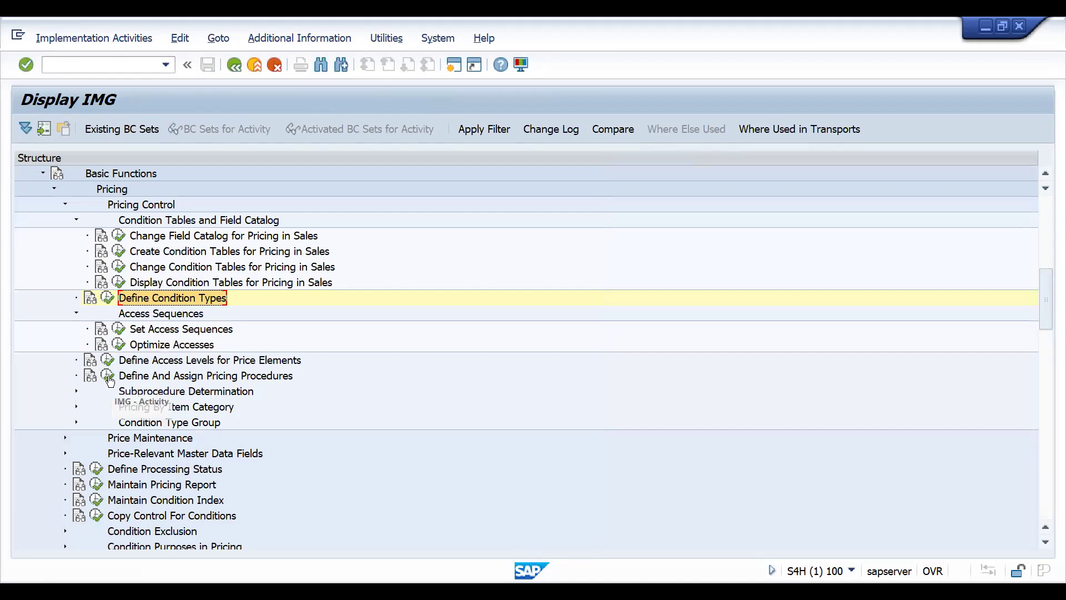
Step: Open the control data of pricing procedure DV0000 in the pricing procedure definitions
click(108, 376)
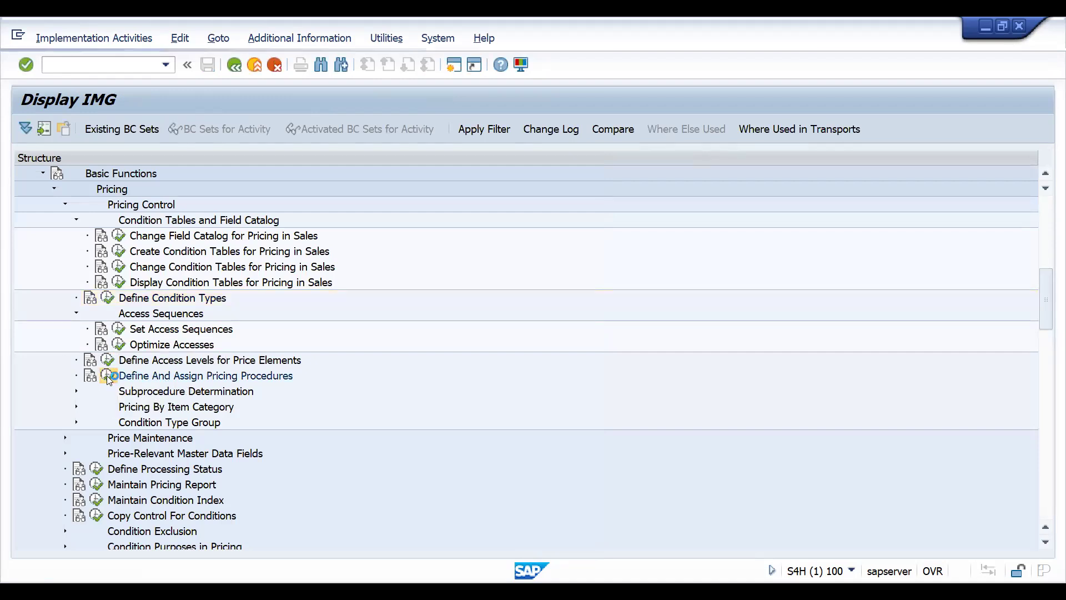
double_click(136, 218)
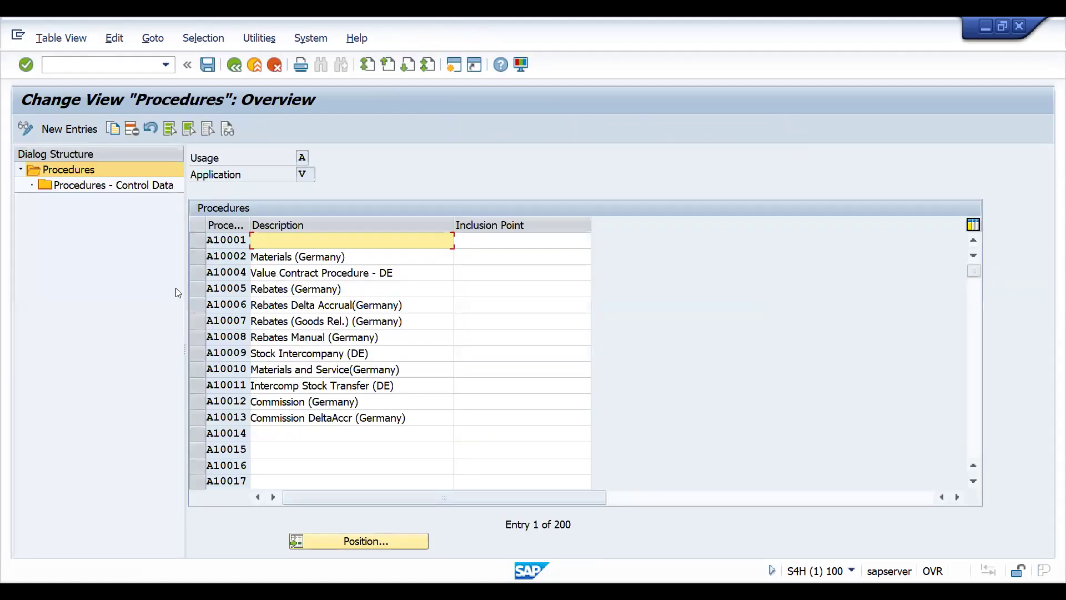
click(373, 543)
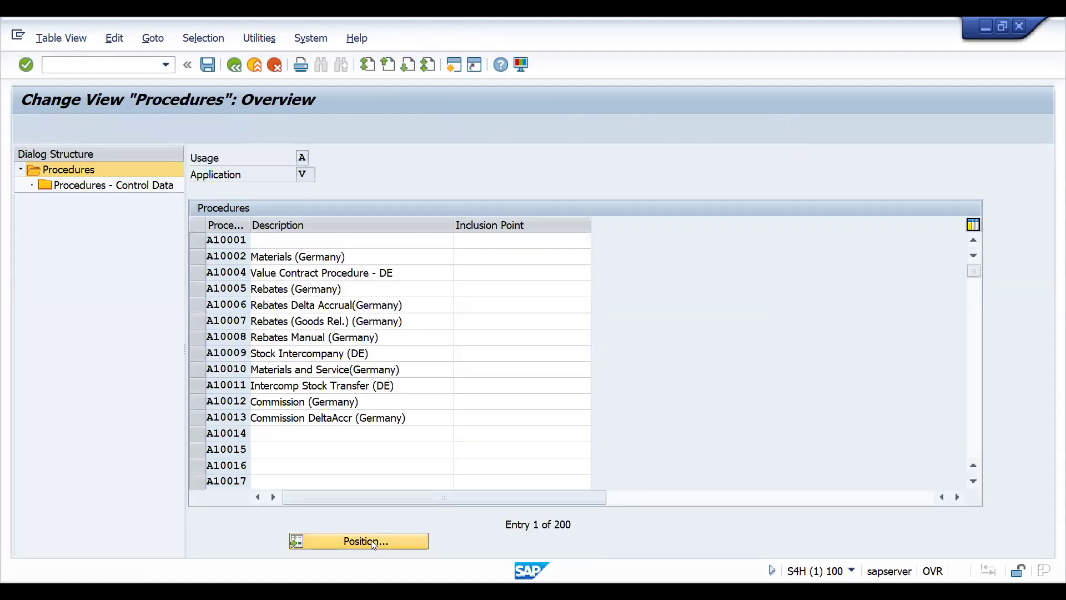
text(DV)
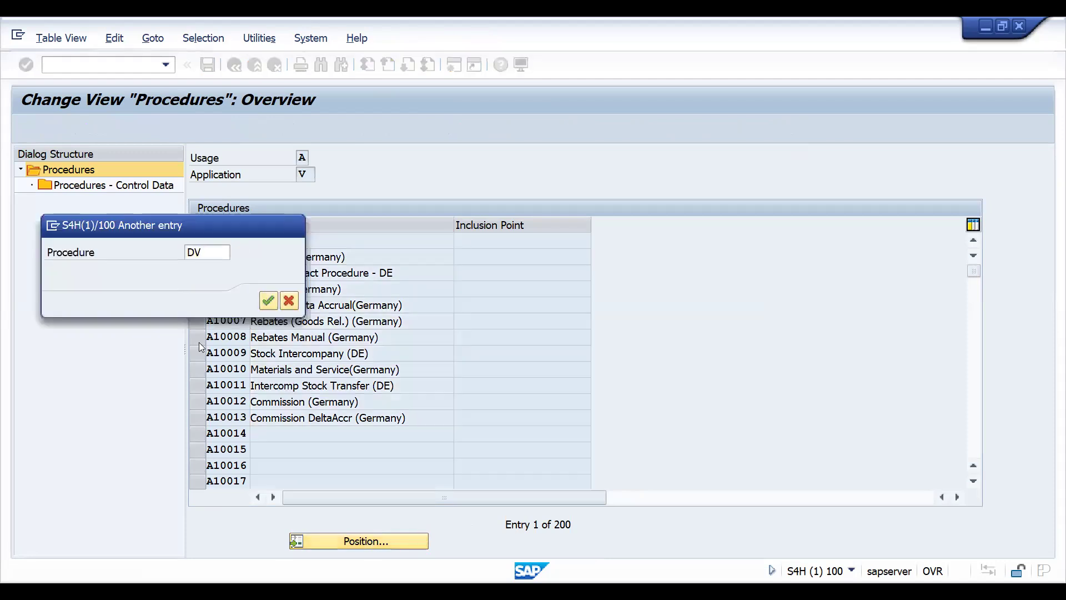
key(Return)
click(198, 244)
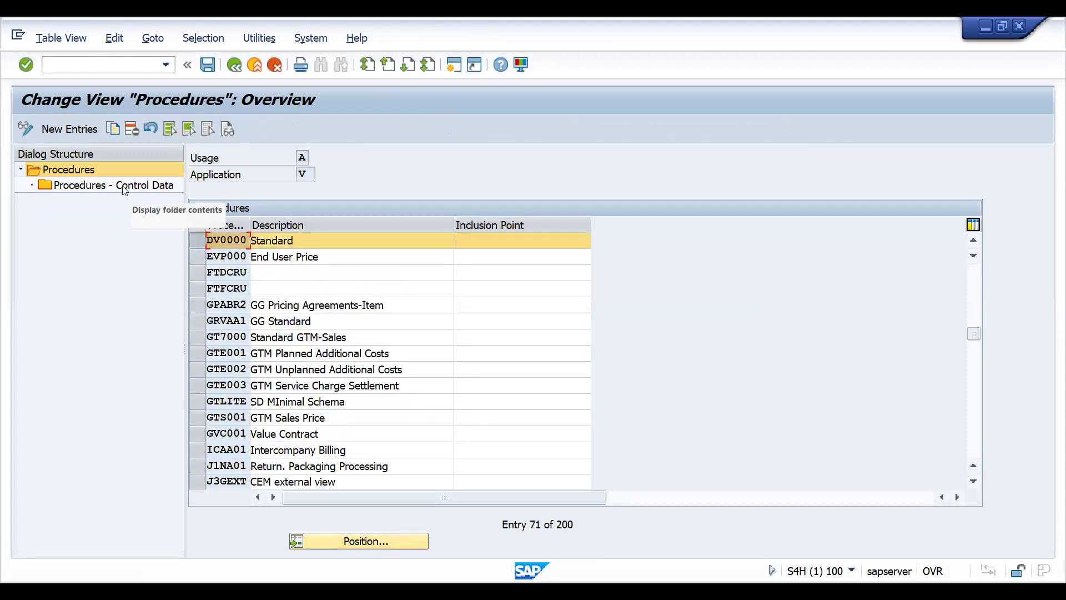
double_click(147, 186)
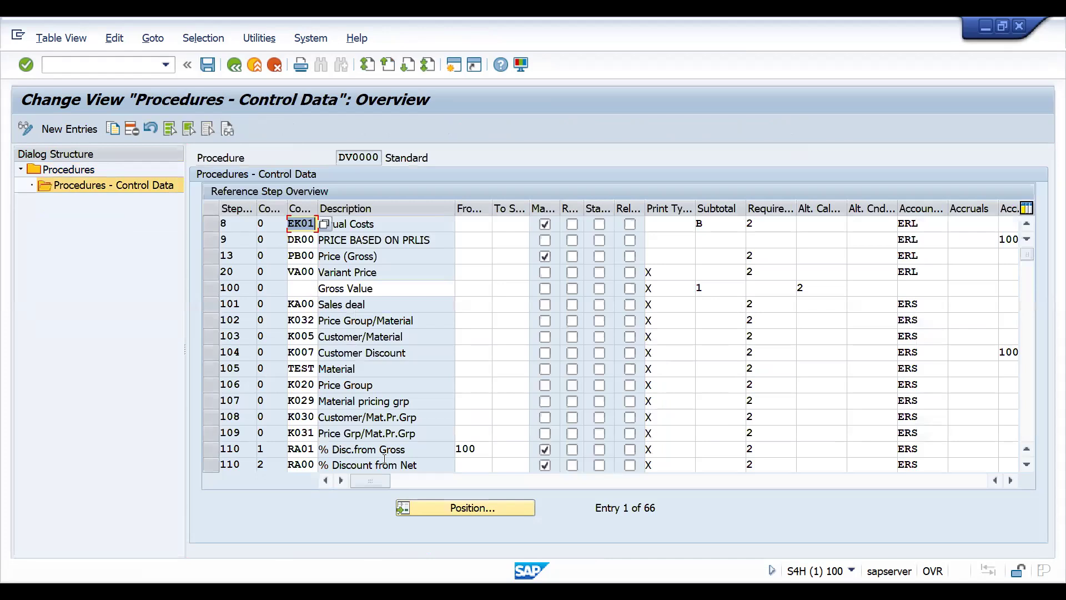
Step: Set the condition type at step 105 of procedure DV0000 to ZMAD and save it to the DRAM customizing request
click(295, 369)
key(Delete)
key(Delete)
key(Delete)
key(Delete)
text(ZMA)
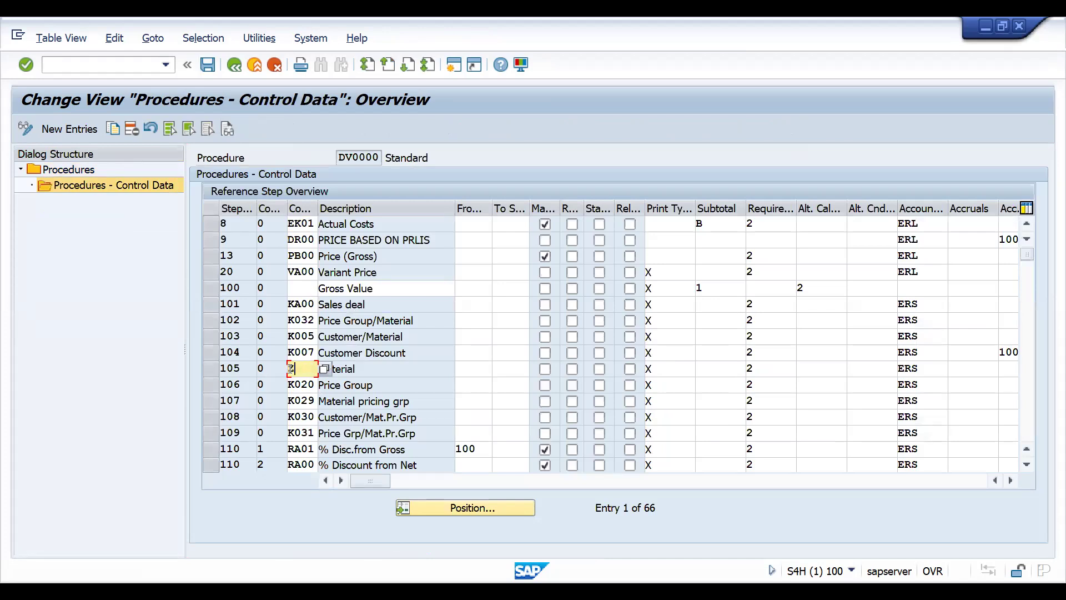
text(D)
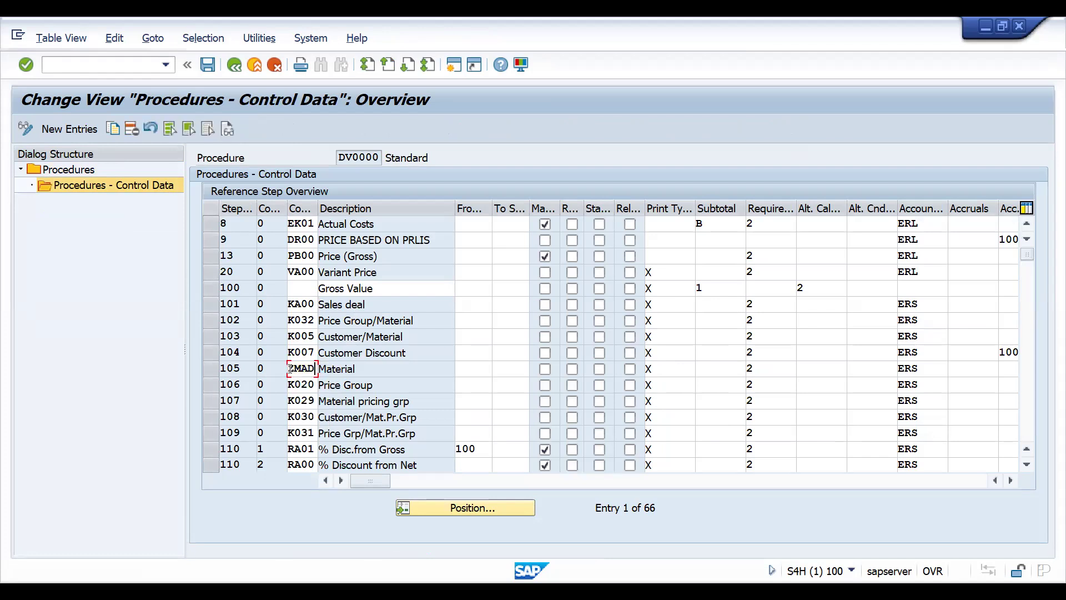
key(Return)
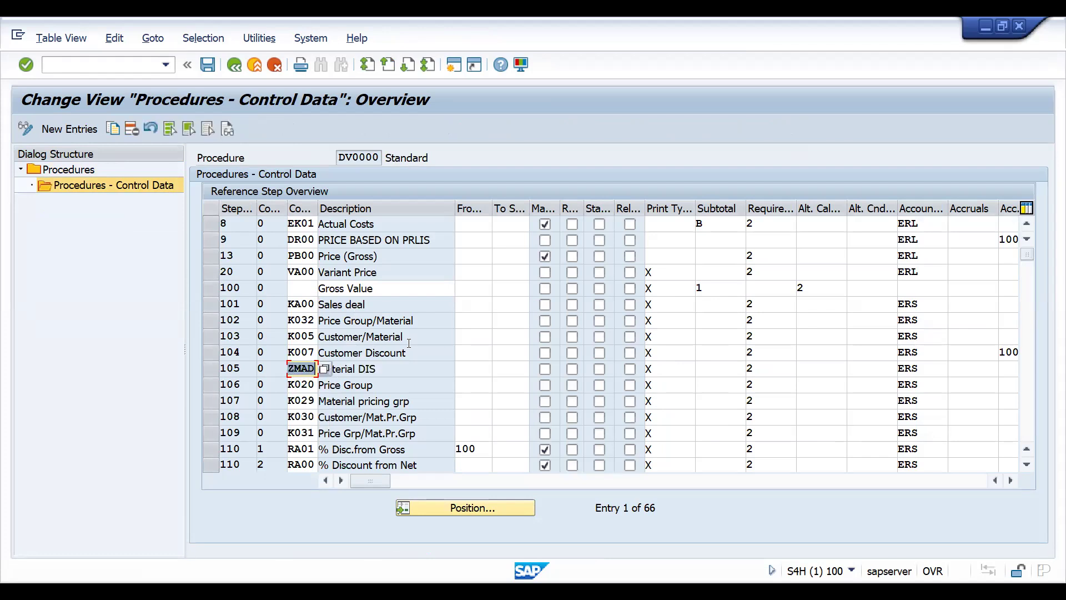
key(ctrl+s)
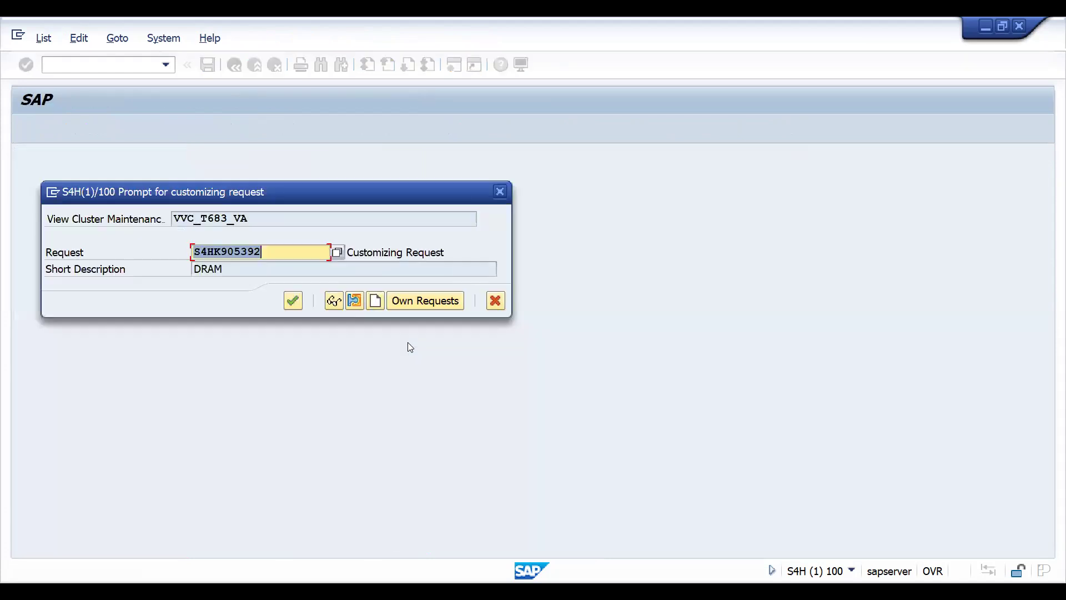
key(Return)
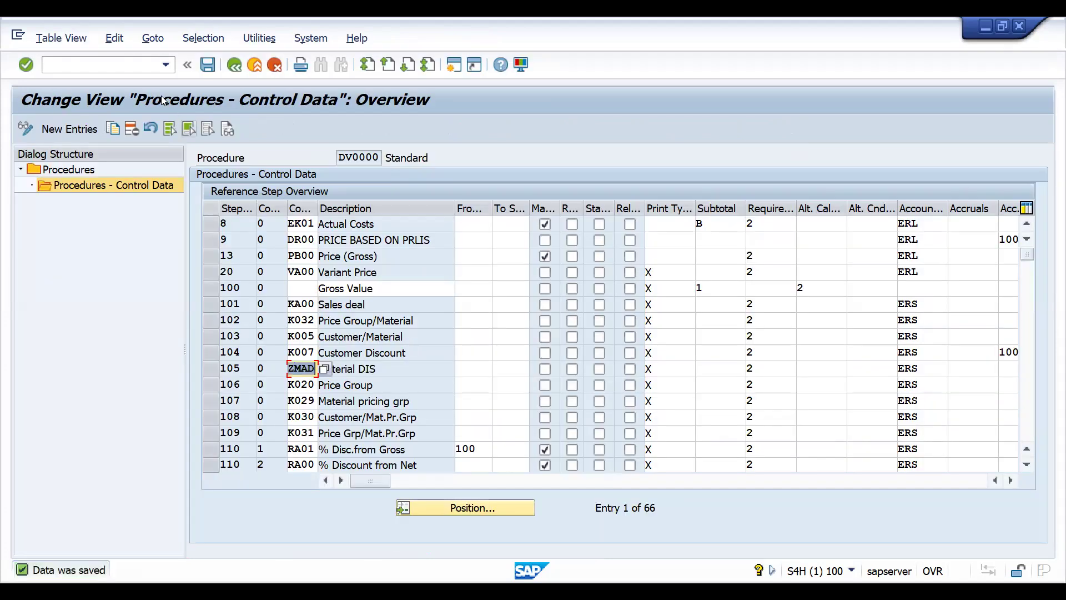
Step: Go to the transaction for creating condition records and start a record for condition type ZMAD
click(127, 69)
text(/NVK1)
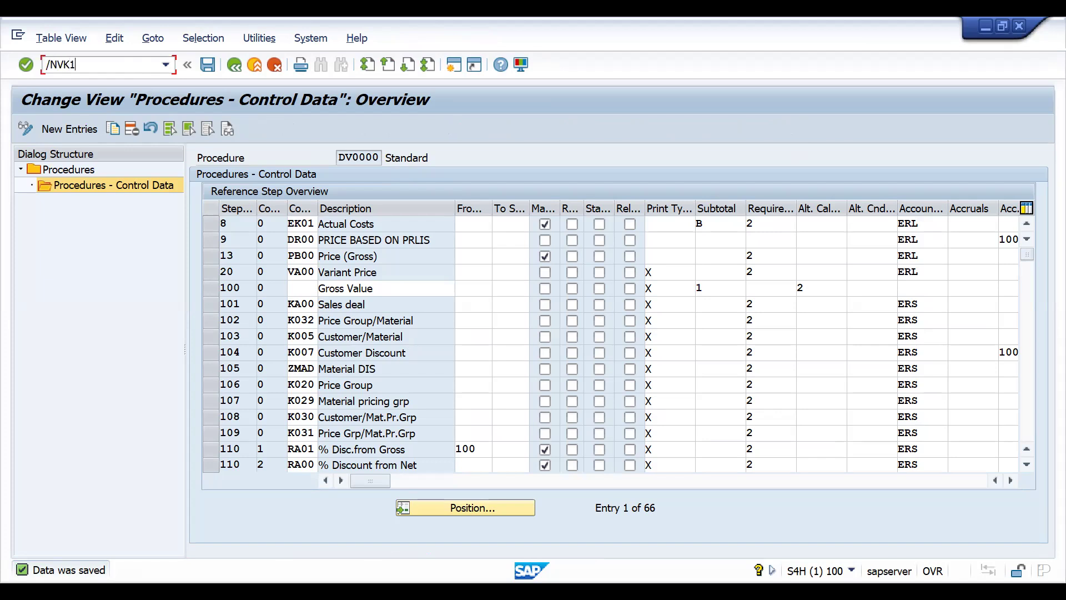
key(Return)
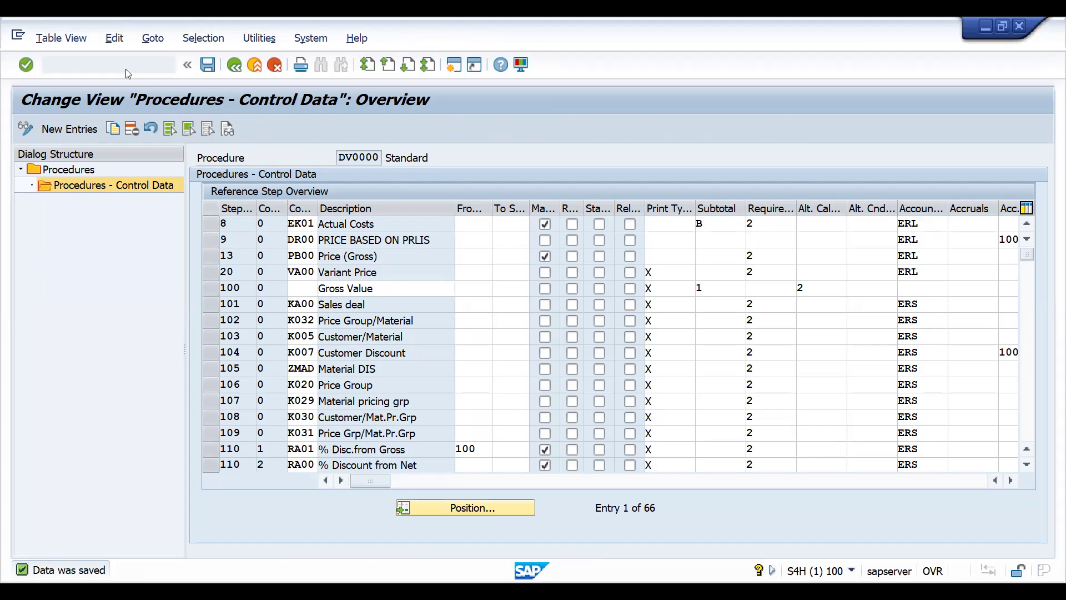
text(ZMAT)
key(BackSpace)
text(D)
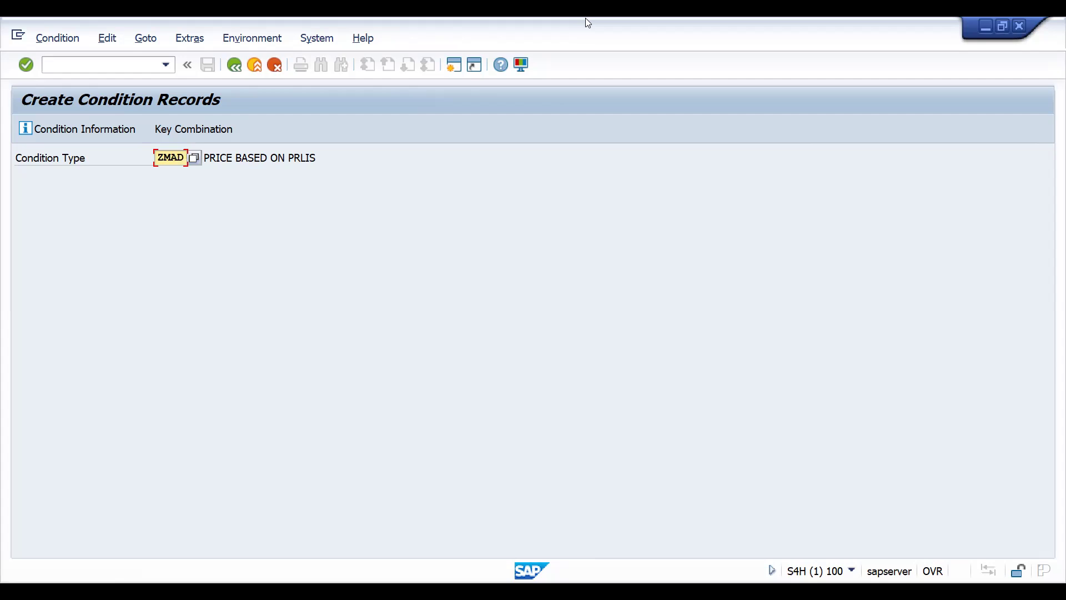
key(Return)
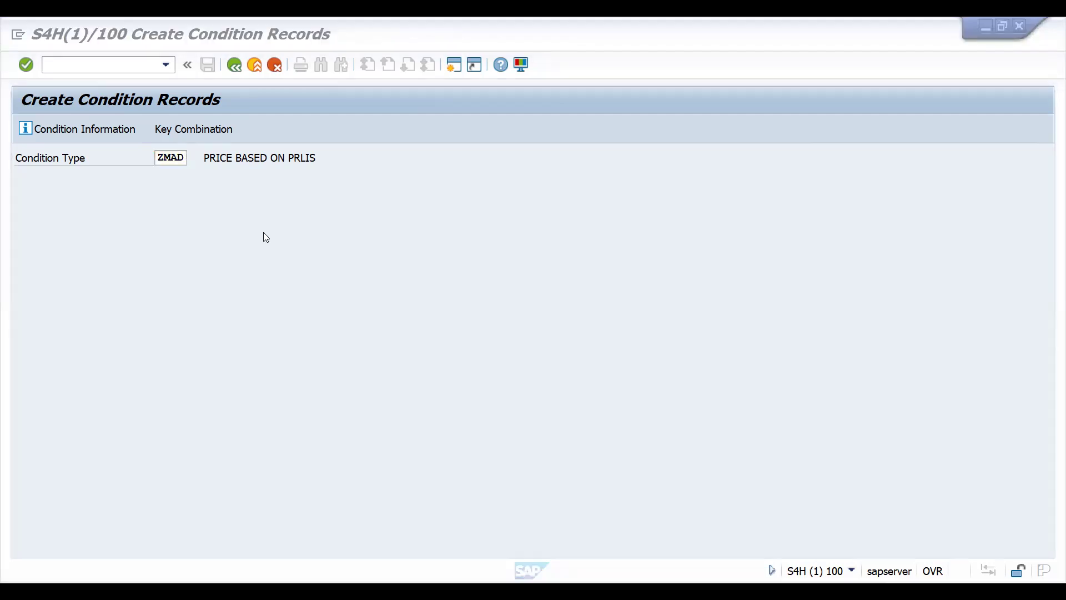
Step: Choose the REGULAR DIS key combination for condition type ZMAD and enter material 25861 in the first row
click(170, 158)
key(Return)
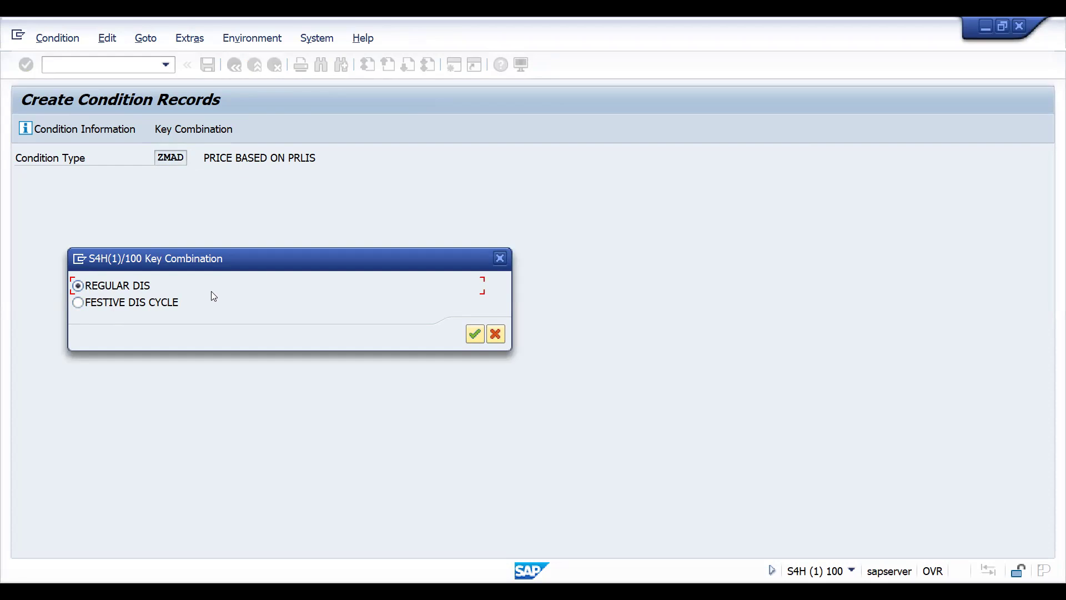
click(473, 335)
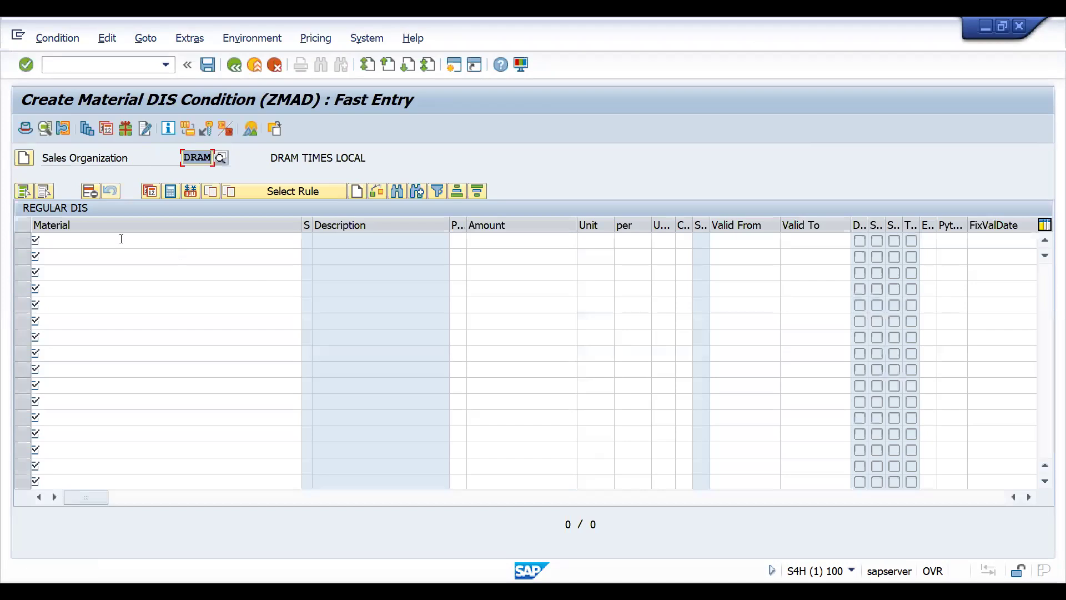
click(121, 239)
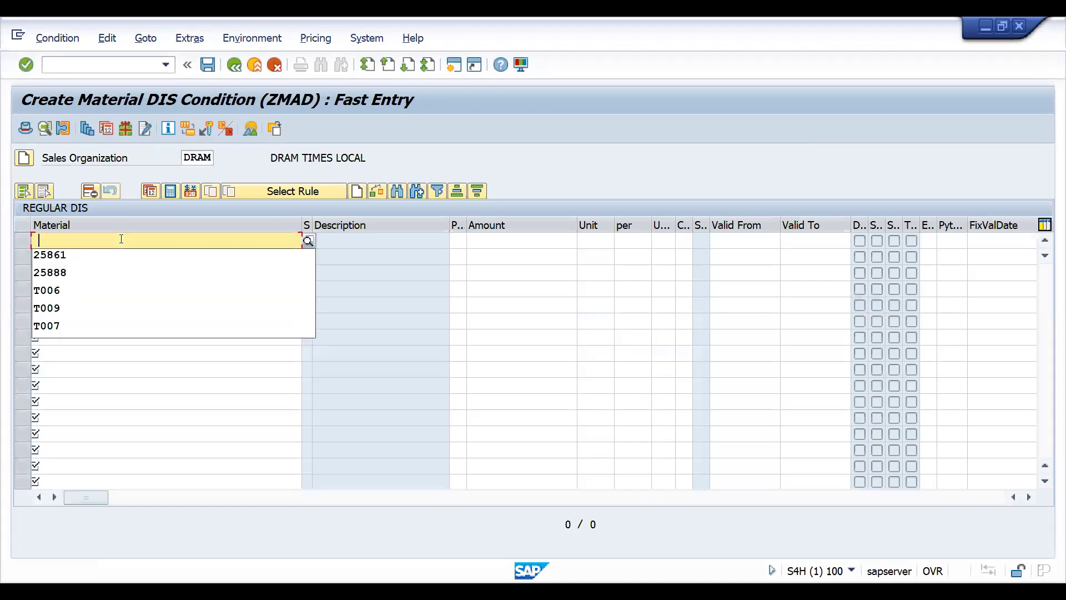
key(Down)
key(Return)
key(Tab)
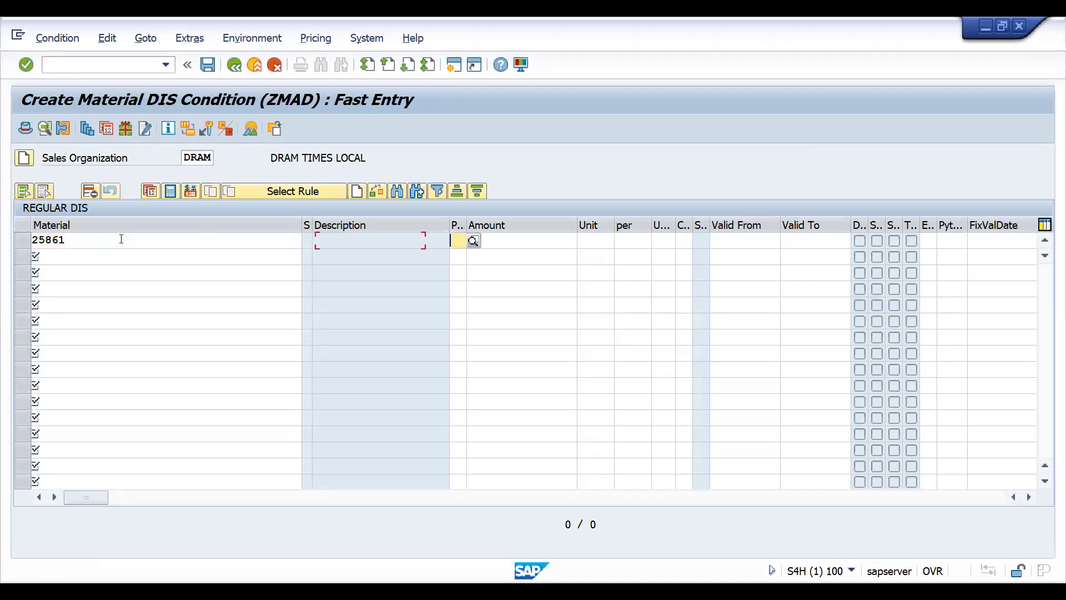
key(Tab)
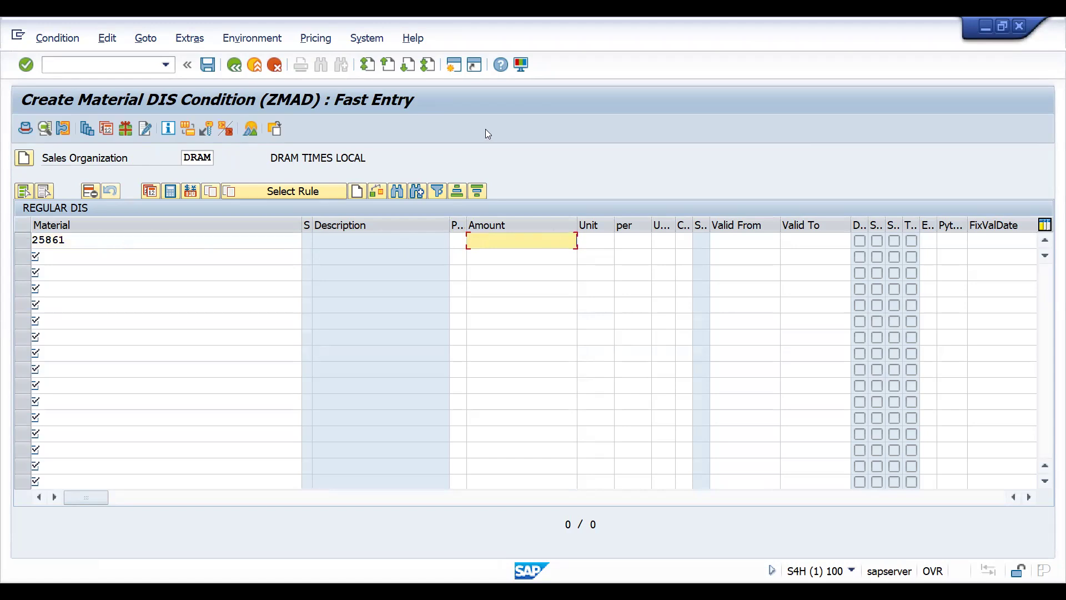
Step: Check the regular discount in the Excel sheet, set the amount for material 25861 to 5, and save the condition record
key(alt+Tab)
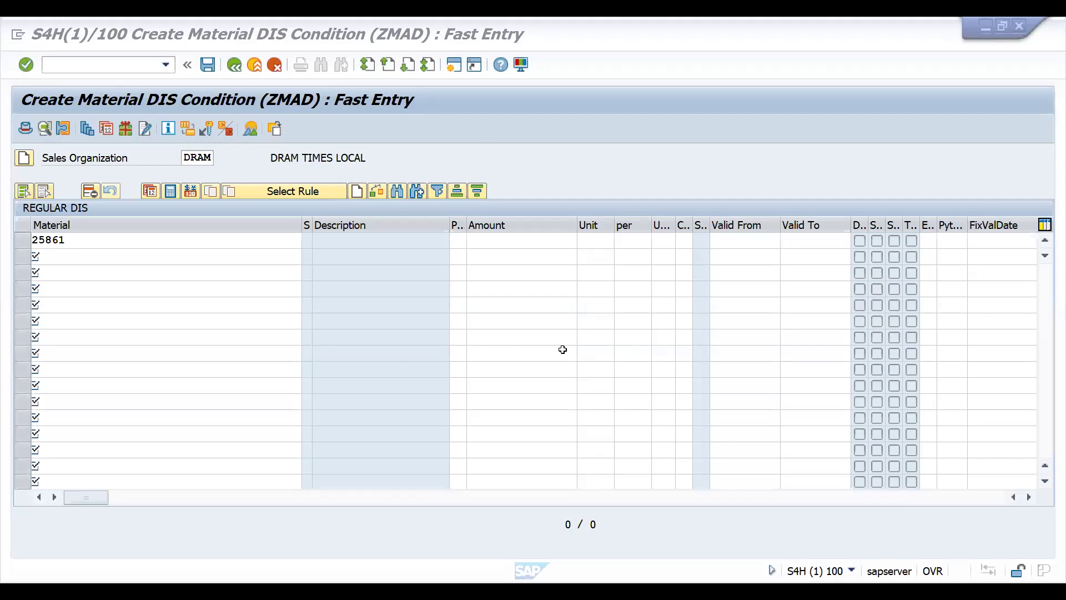
key(alt+Tab)
click(341, 239)
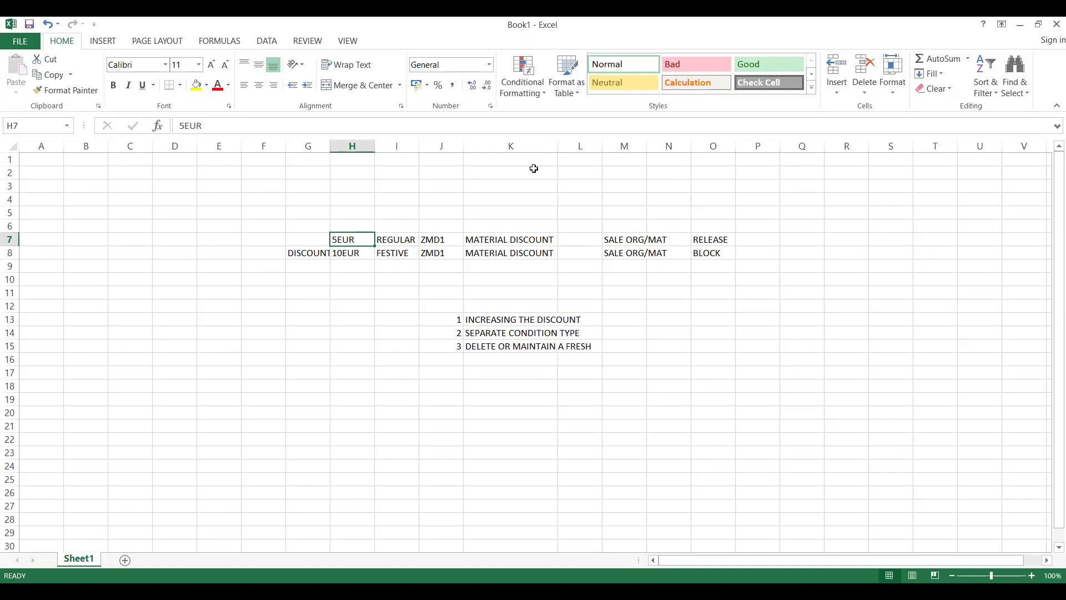
key(alt+Tab)
text(5)
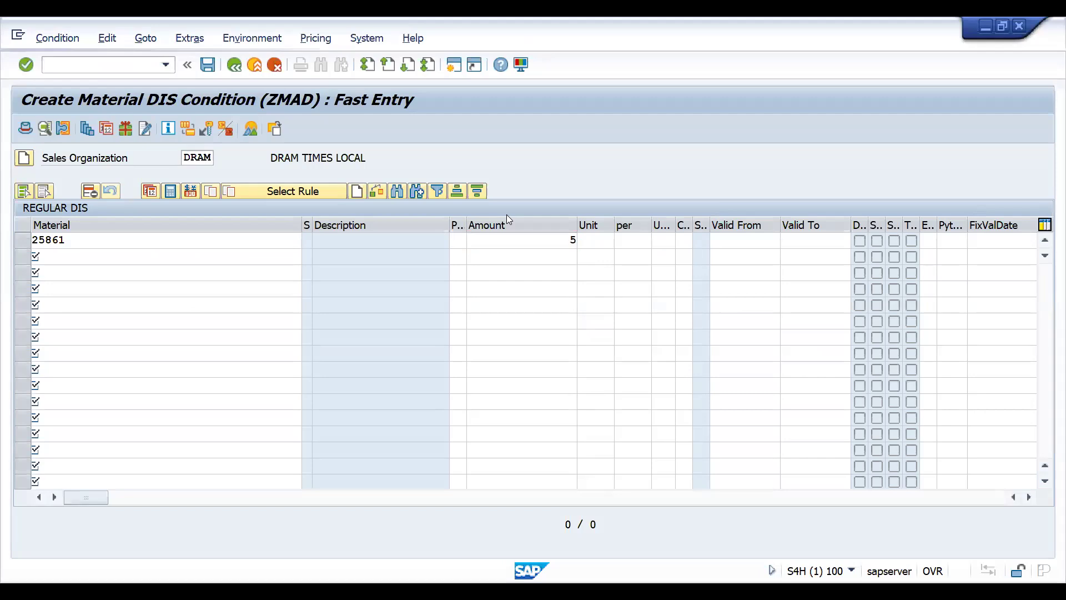
key(Return)
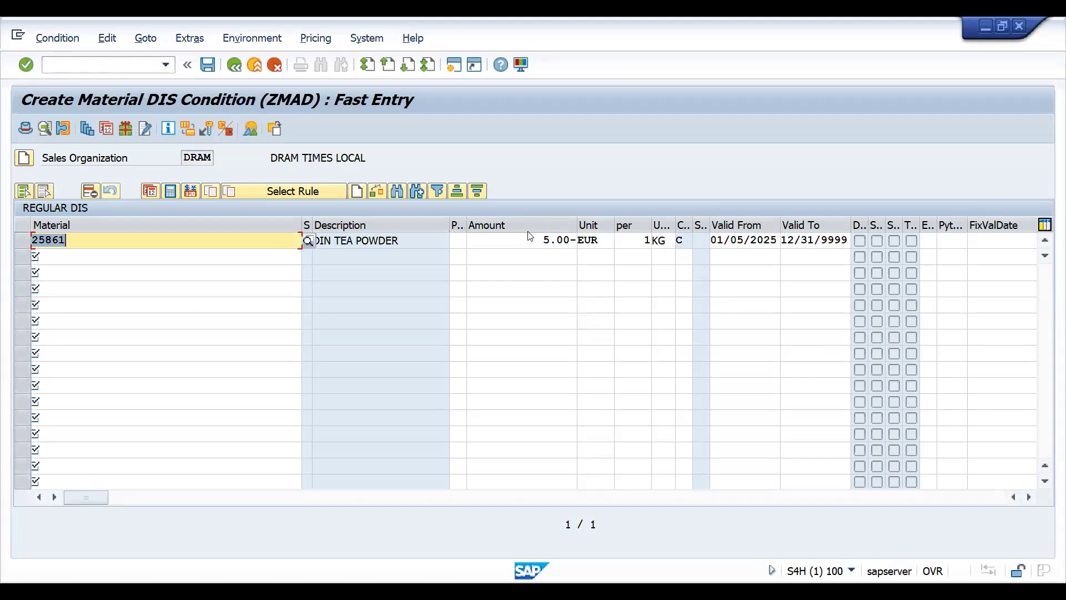
click(206, 65)
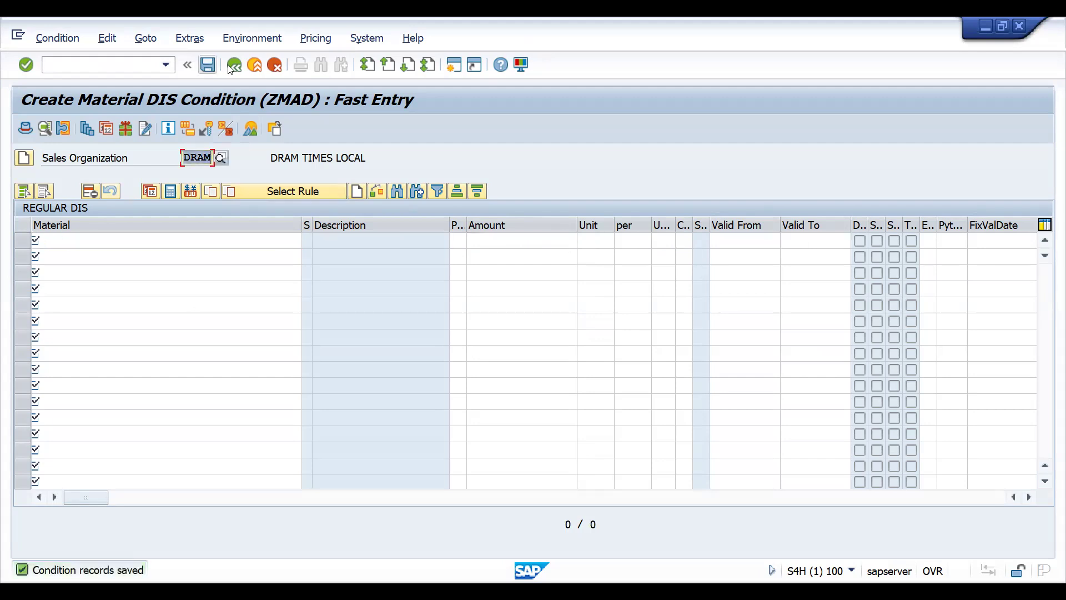
Step: Leave the regular discount entry, restart VK11 for ZMAD, and choose the FESTIVE DIS CYCLE key combination
click(233, 65)
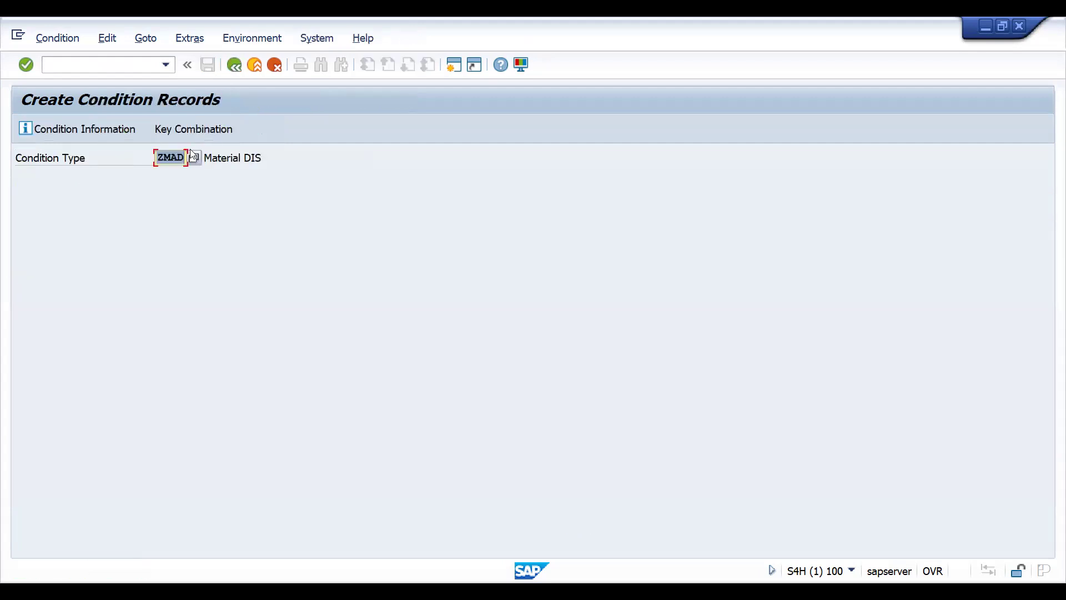
key(Return)
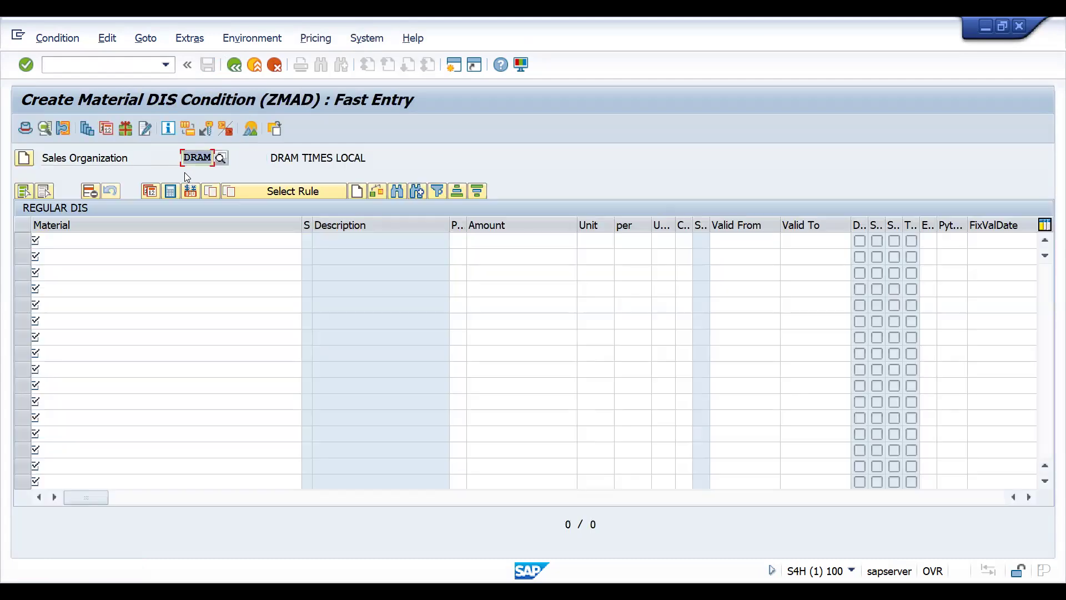
key(shift+F3)
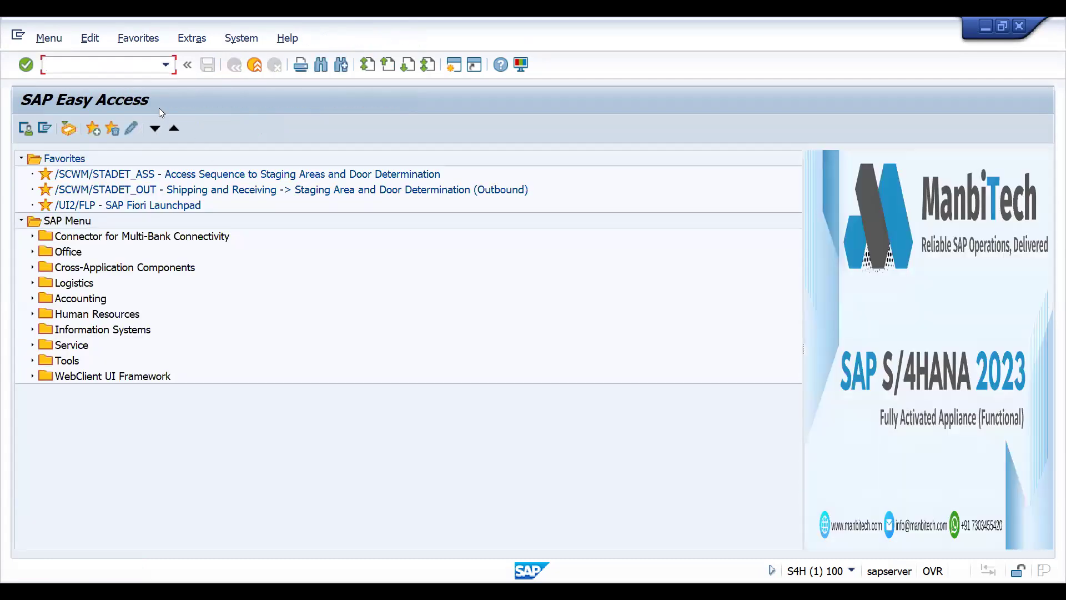
text(VK11)
key(Return)
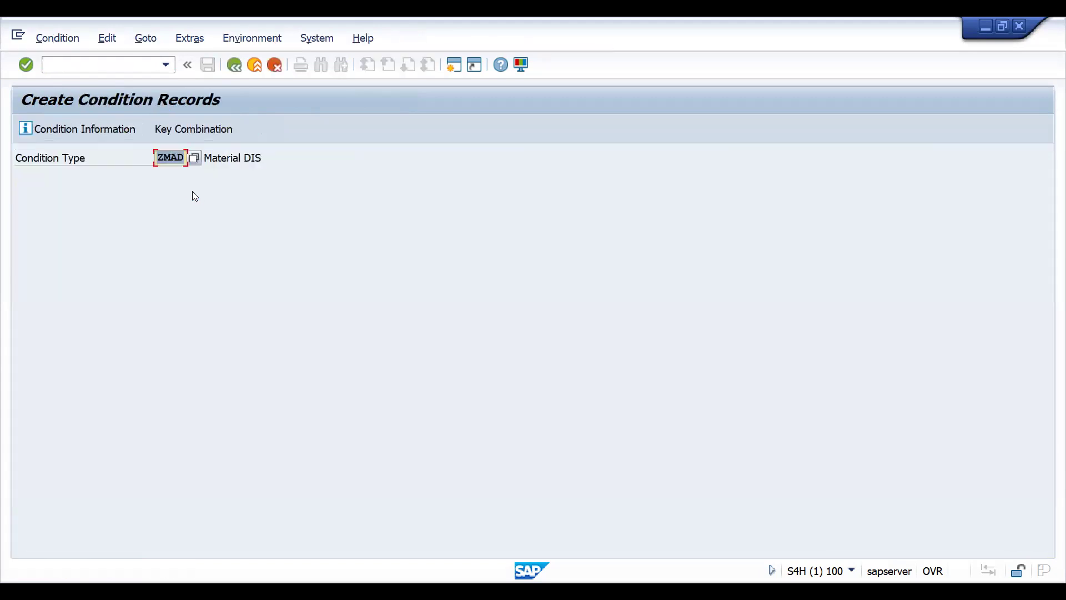
click(205, 132)
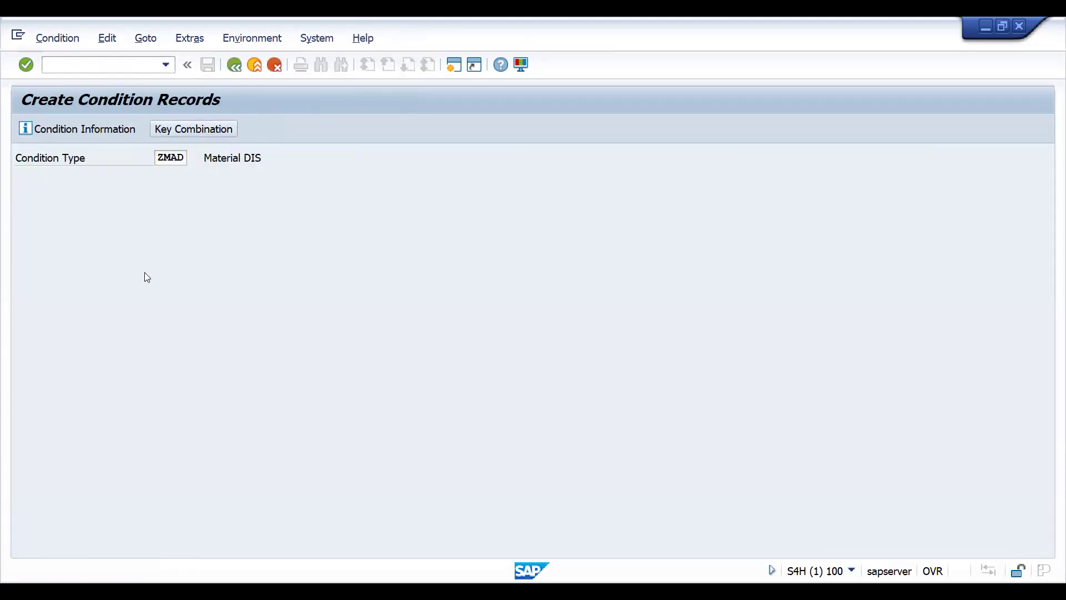
key(Return)
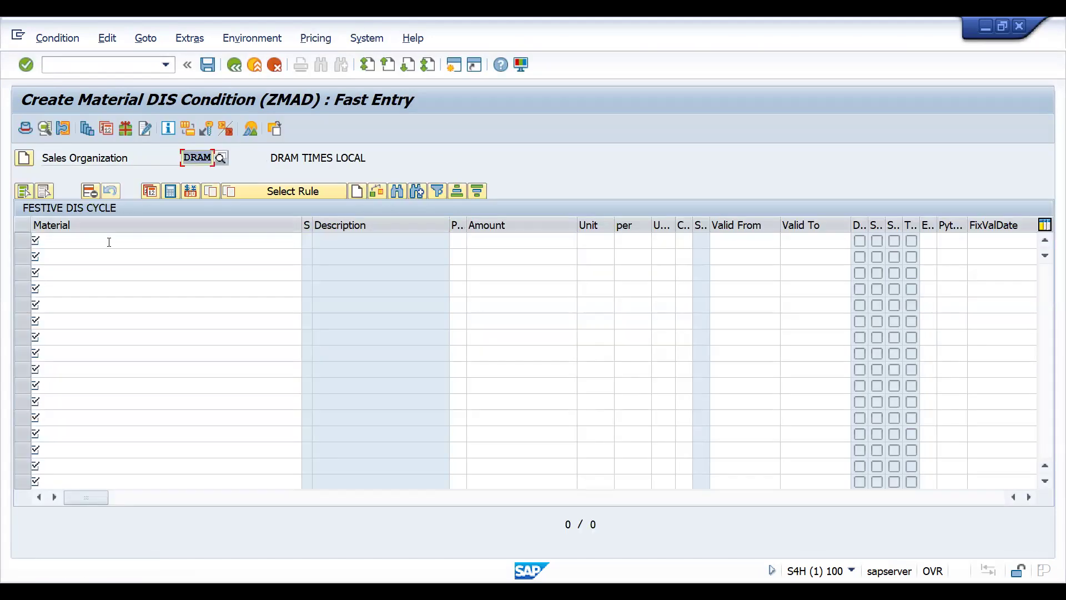
Step: Create and save a festive discount record for material 25861 with an amount of 10
click(109, 242)
key(Down)
key(Return)
key(Tab)
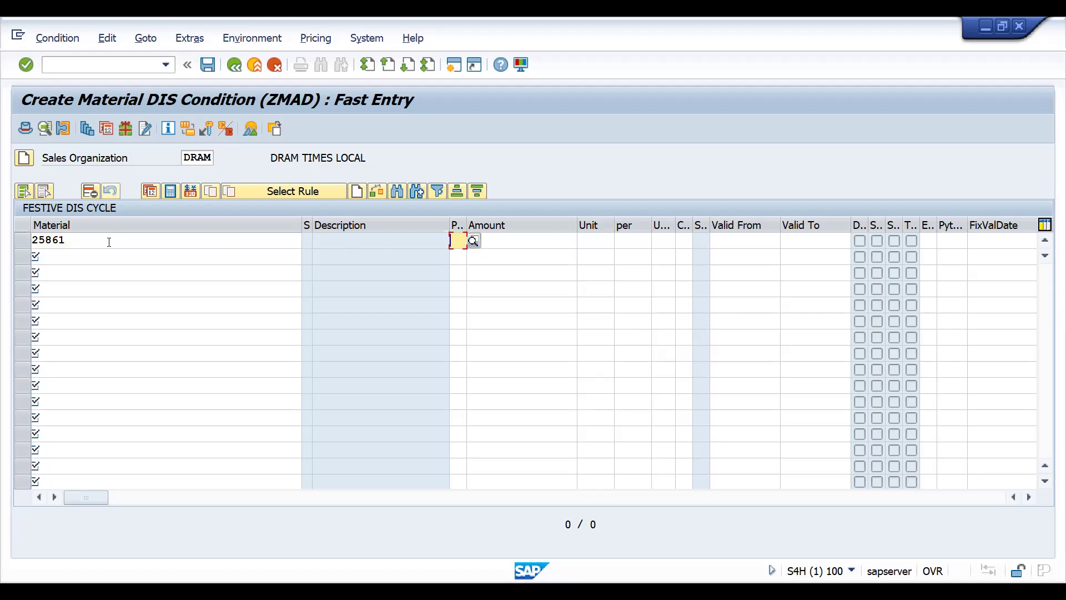
key(Tab)
text(10)
key(Return)
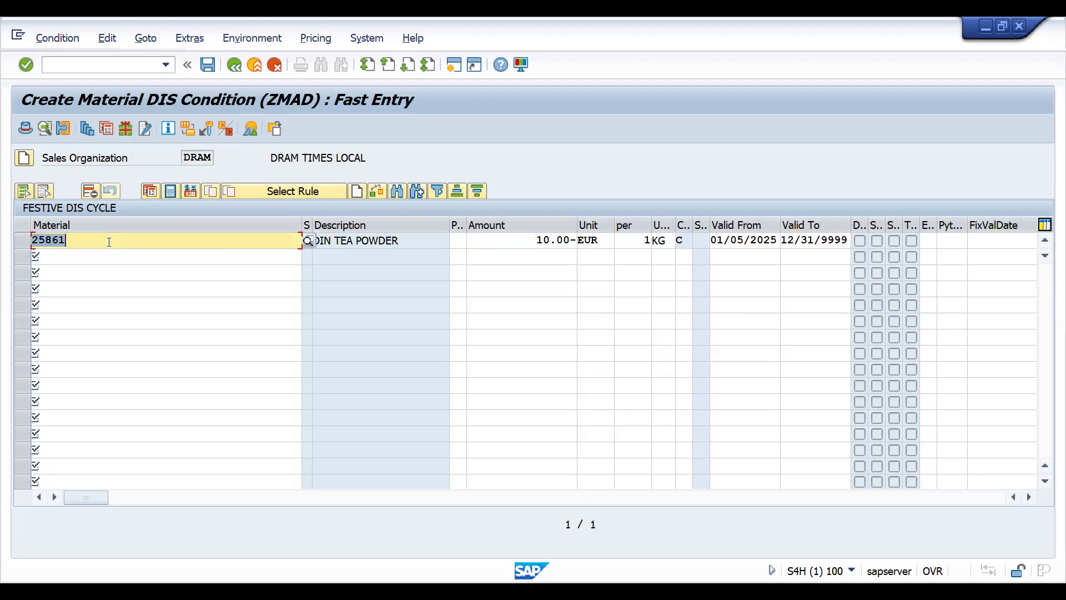
click(213, 67)
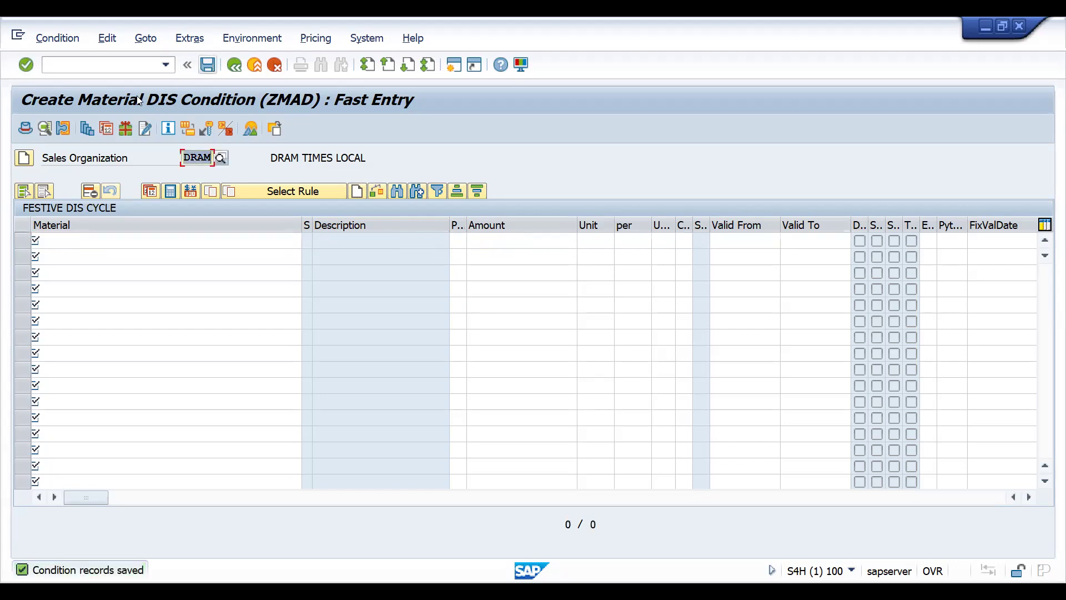
Step: Go to transaction VA01 and start a sales document with order type DOR1
click(117, 65)
text(/)
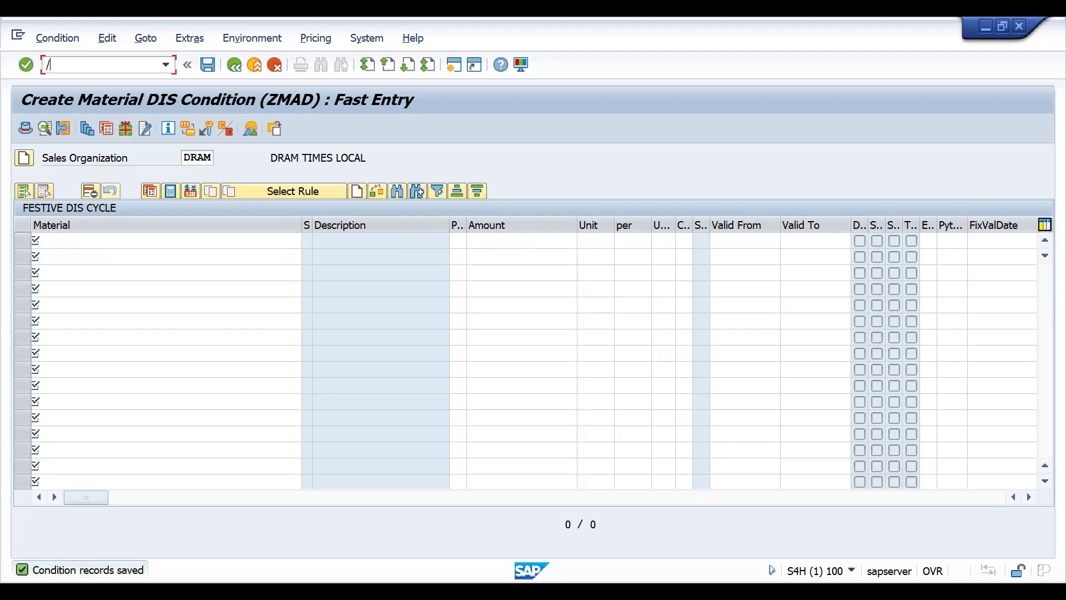
text(NVA01)
key(Return)
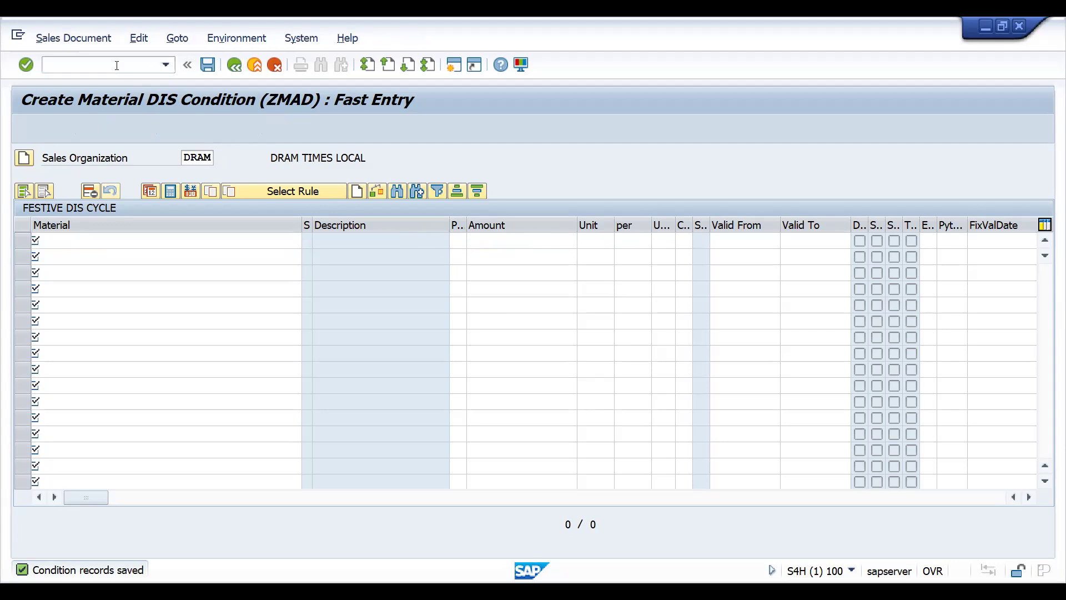
key(Down)
key(Down)
key(Return)
key(Return)
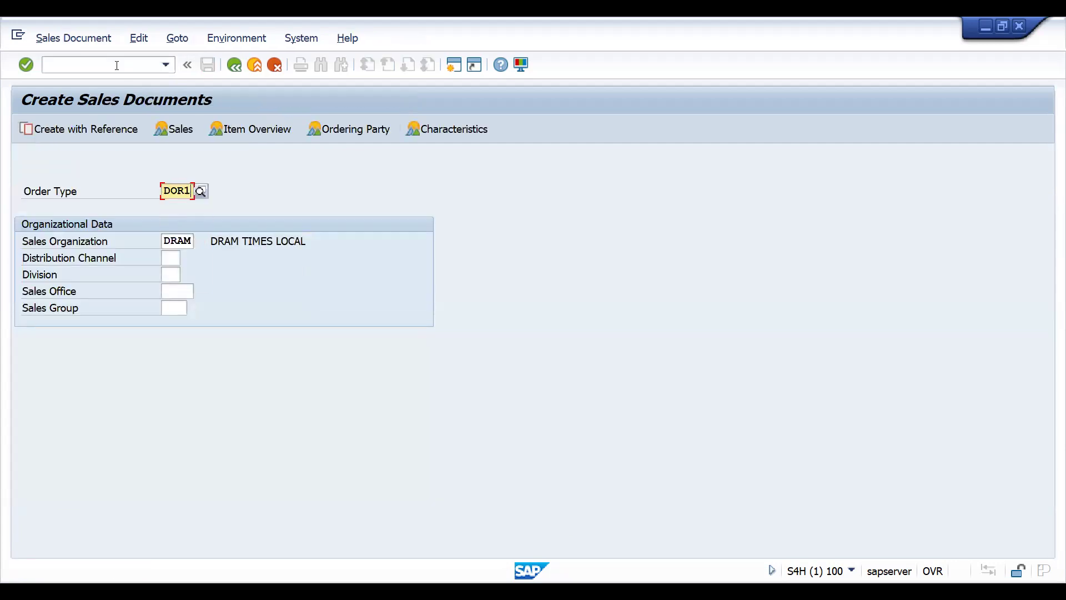
Step: Fill in the sold-to and ship-to customer numbers from the suggested partners and enter PRORELTEST as the customer reference
key(Down)
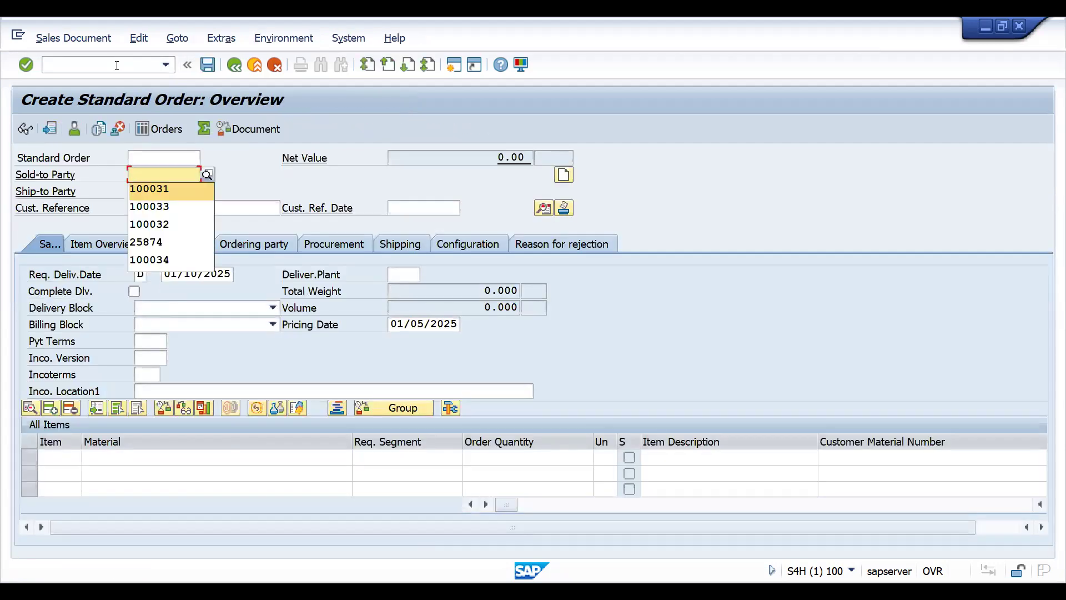
key(Return)
key(Return)
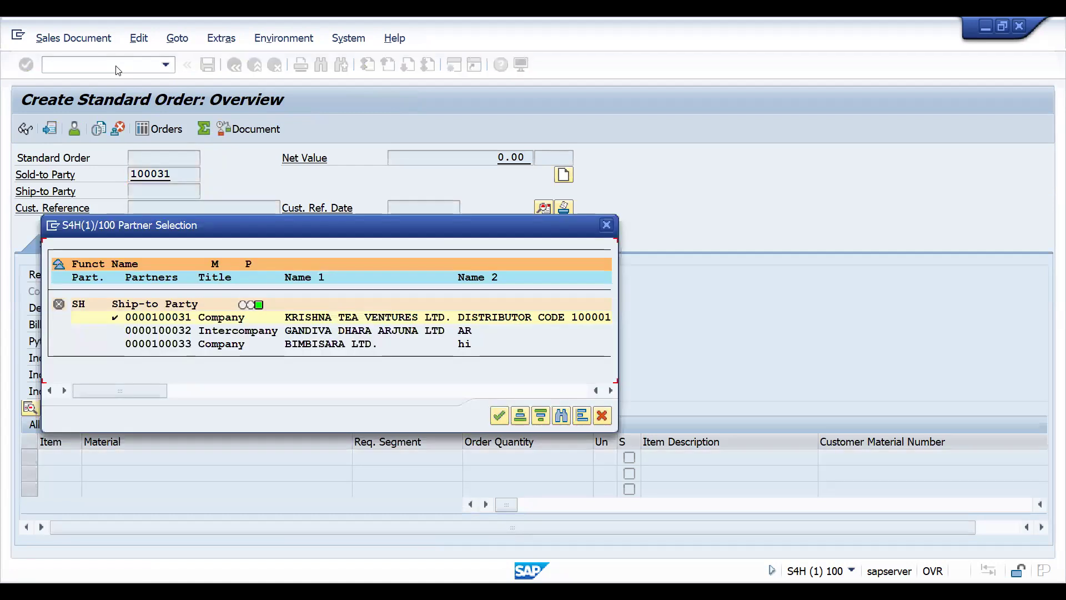
key(Return)
key(Down)
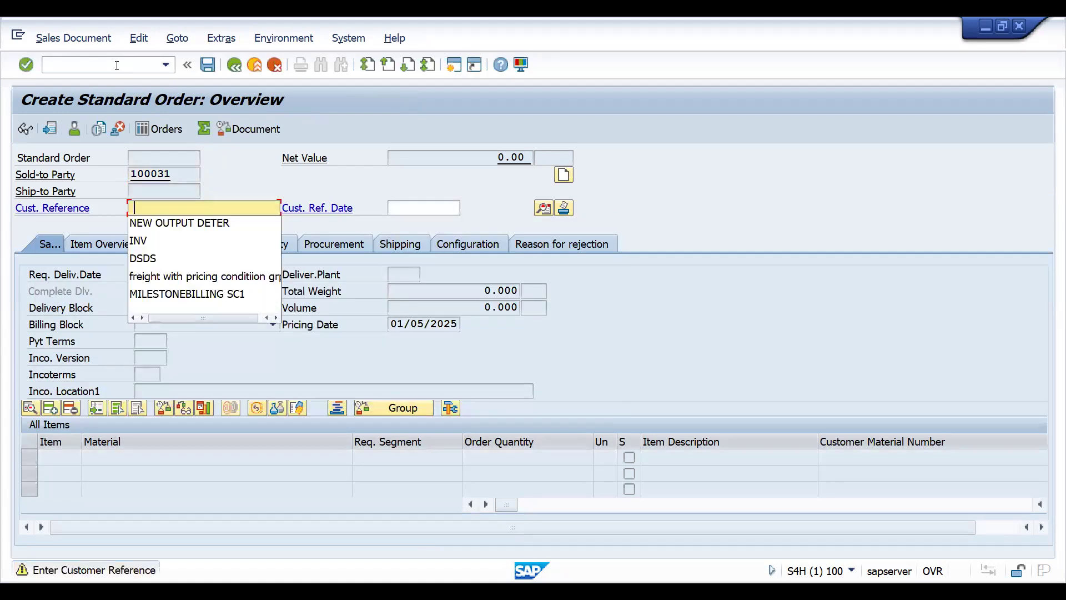
text(PRORELTEST)
key(Return)
Step: Add an order item for material 25861 with a quantity of 1
key(Down)
key(Return)
key(Tab)
key(Tab)
text(1)
key(Return)
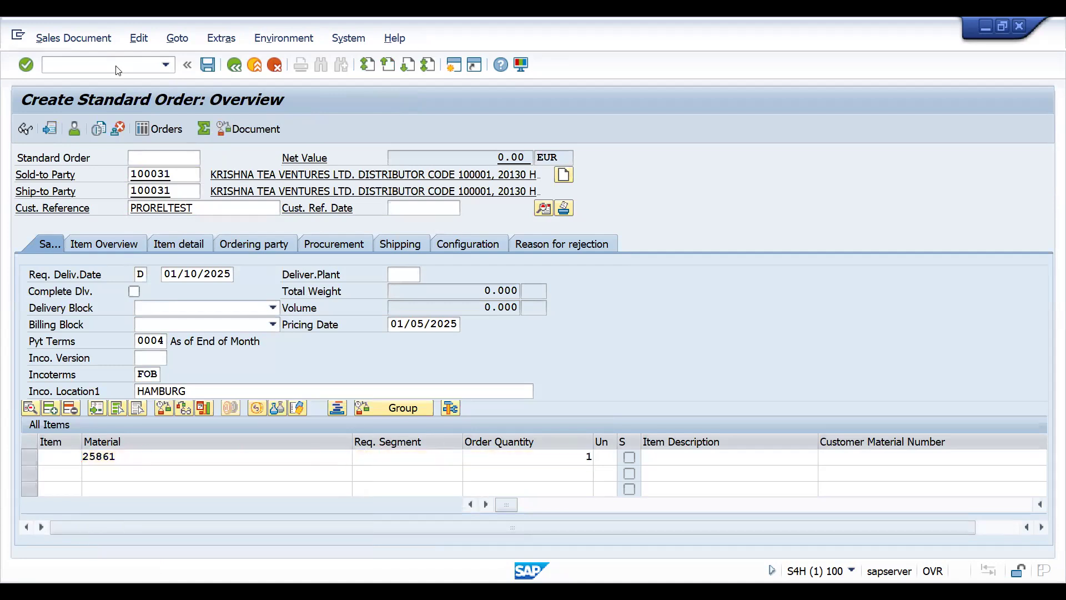
Step: Display the order item's pricing conditions, select the ZMAD Material DIS line, and open the pricing analysis
double_click(517, 457)
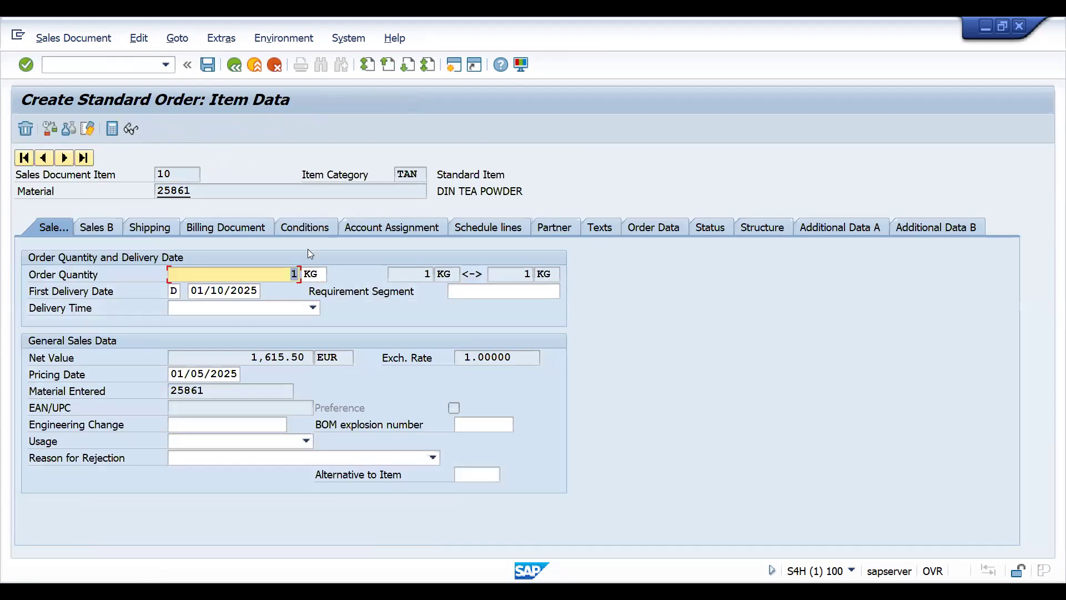
click(305, 228)
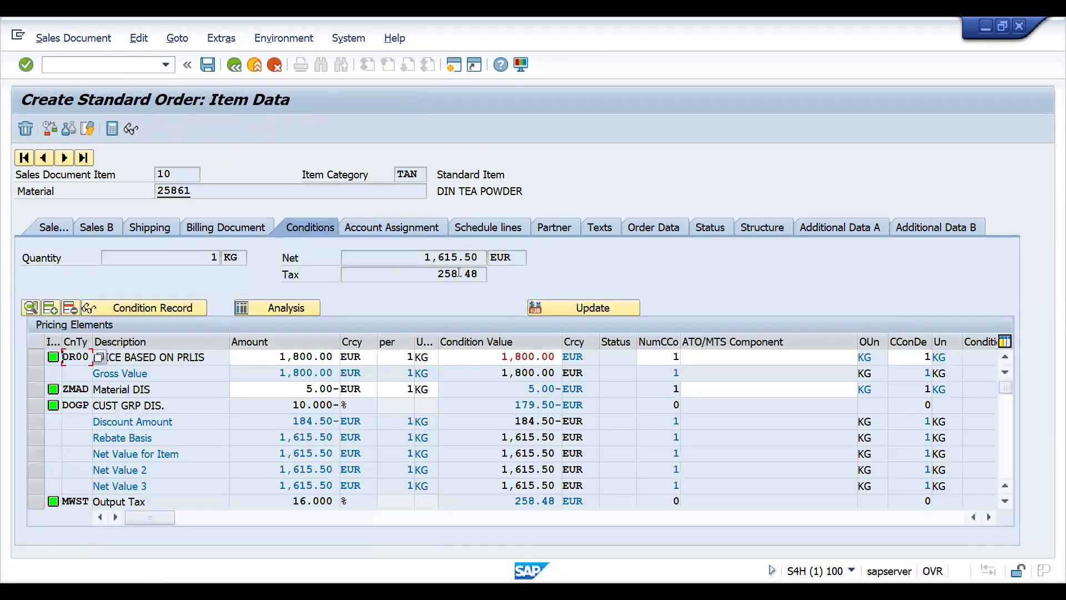
click(37, 389)
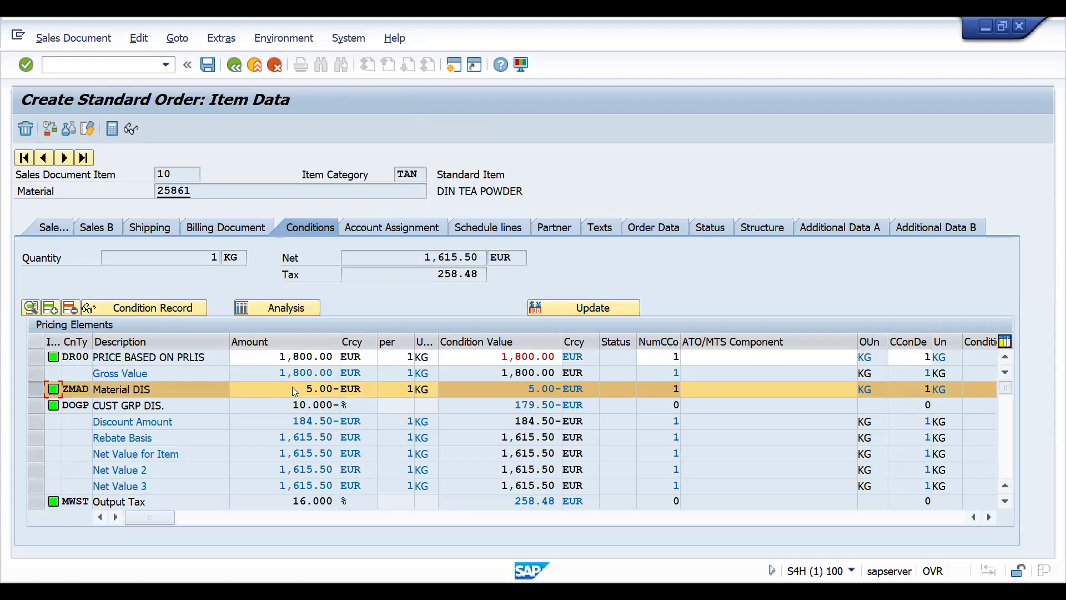
click(295, 310)
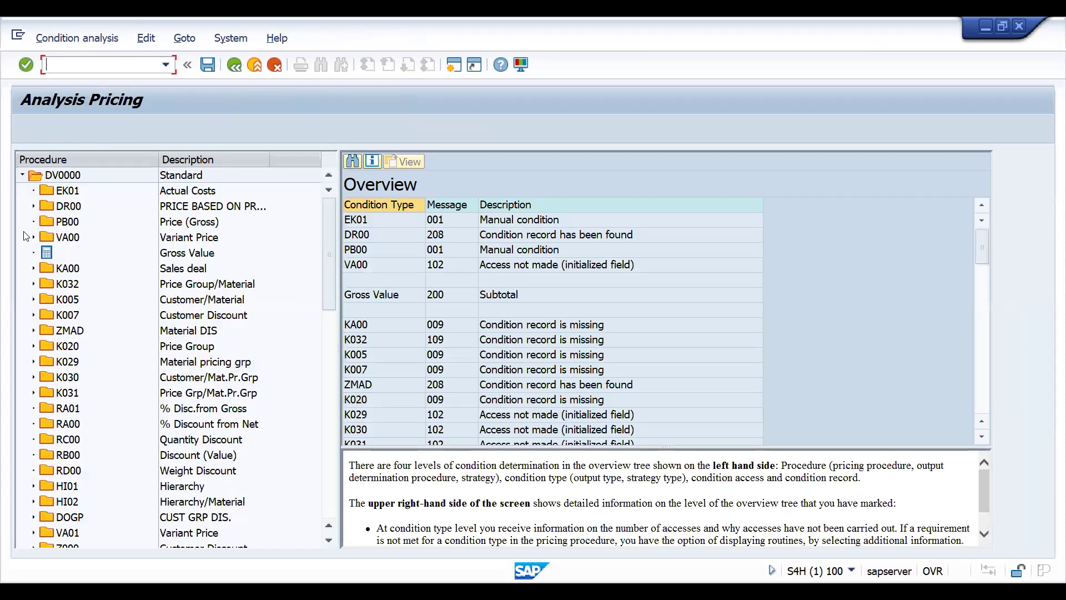
Step: Expand ZMAD in the pricing analysis and compare the access details of 010 REGULAR DIS and 020 FESTIVE DIS CYCLE
click(34, 330)
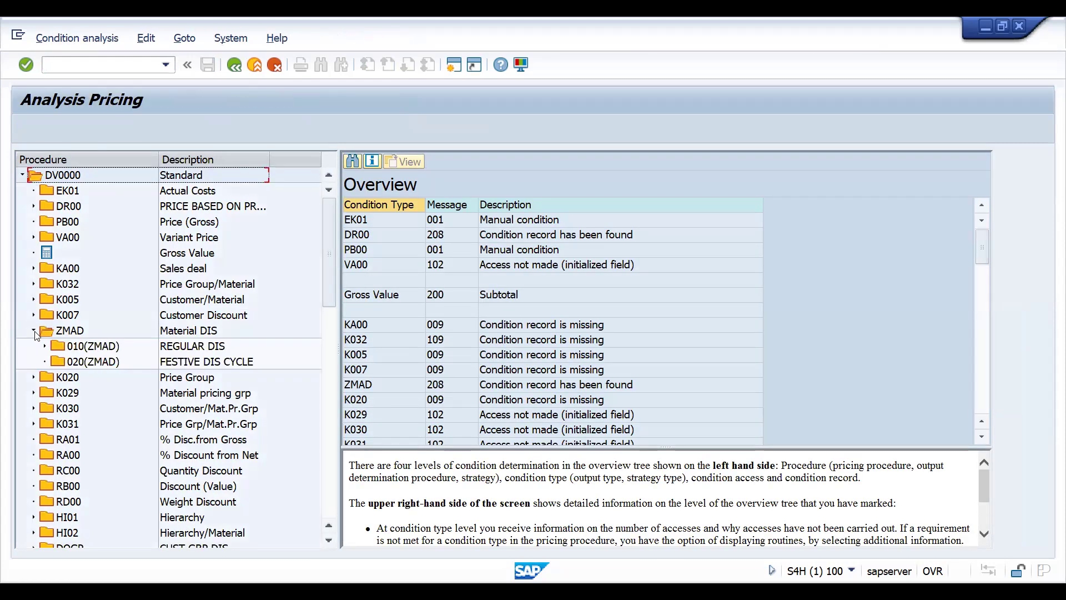
click(45, 346)
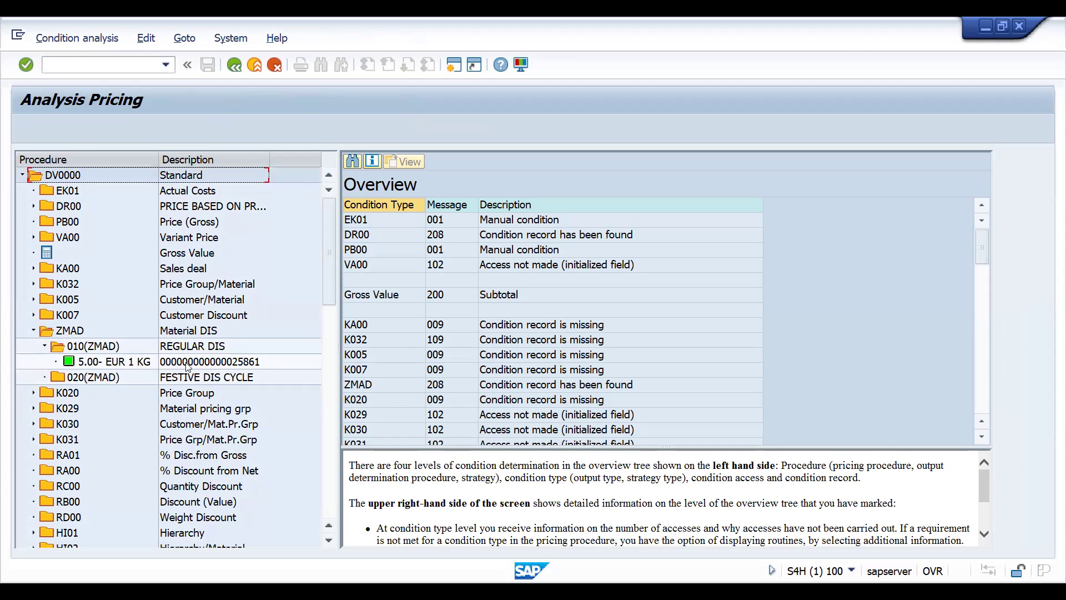
click(73, 378)
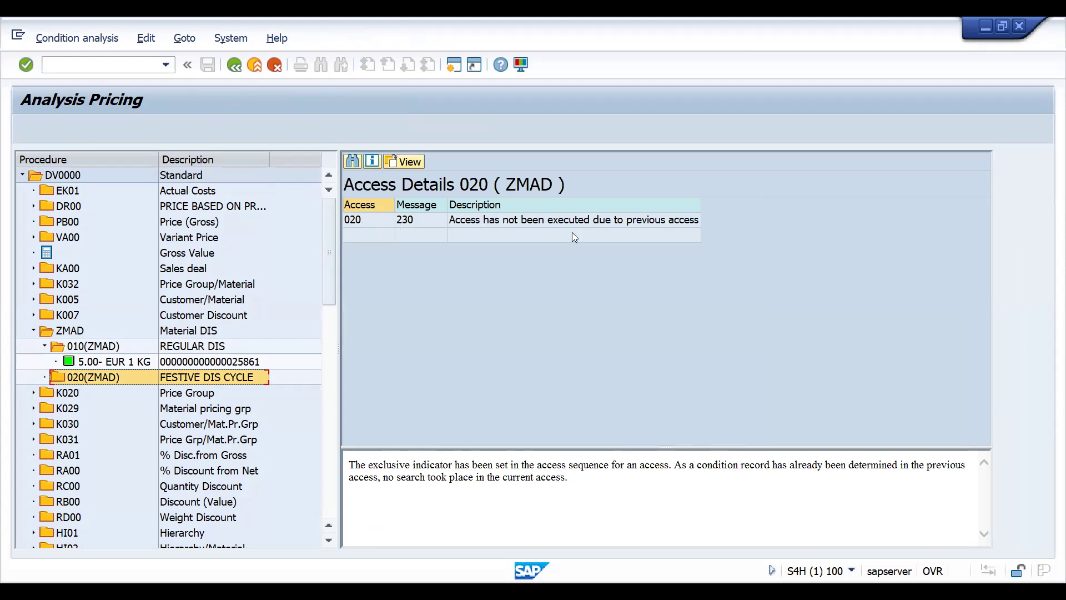
click(163, 347)
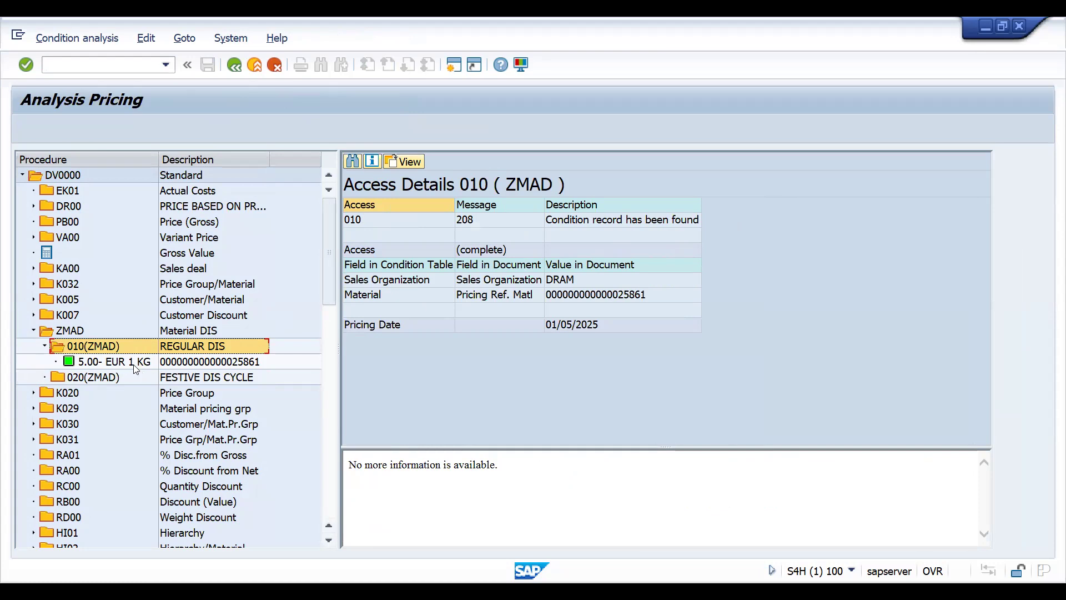
click(111, 377)
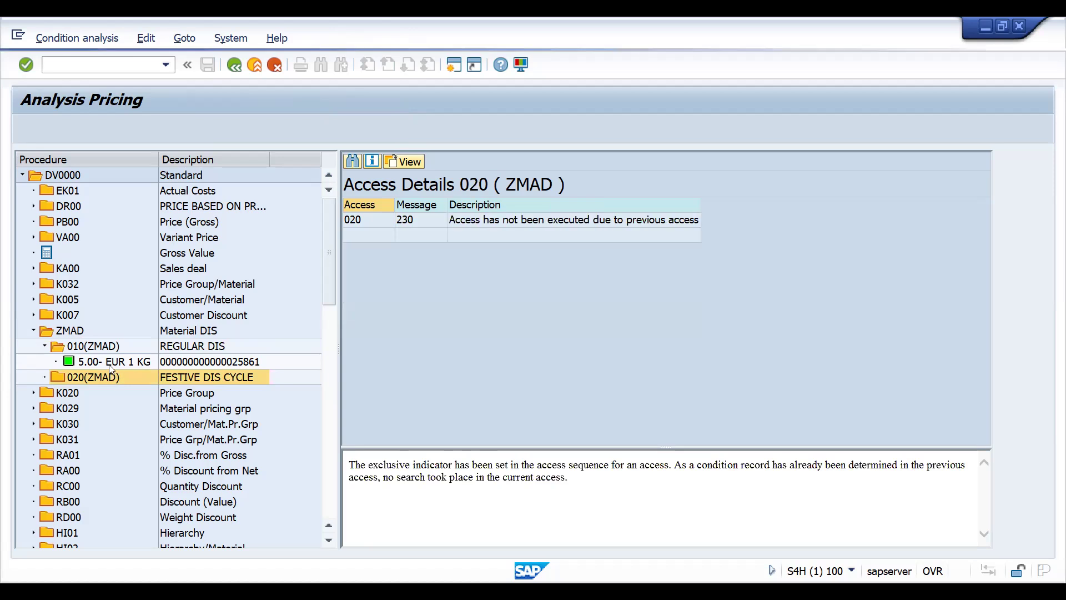
Step: Review the ZMAD condition record found by the 010 REGULAR DIS access for material 25861, and return to the order item's conditions
double_click(109, 362)
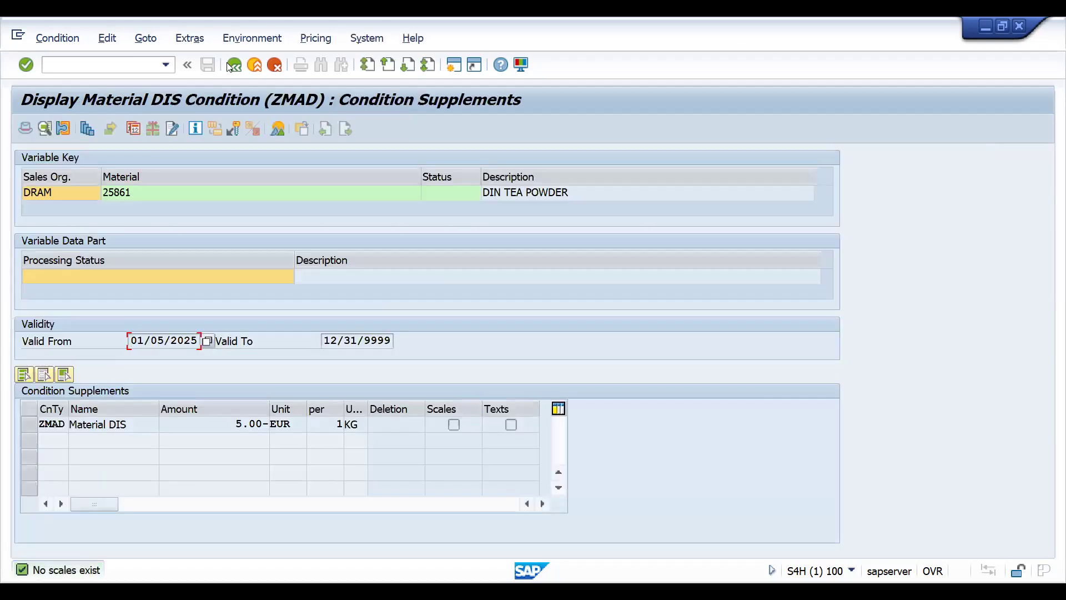
click(229, 67)
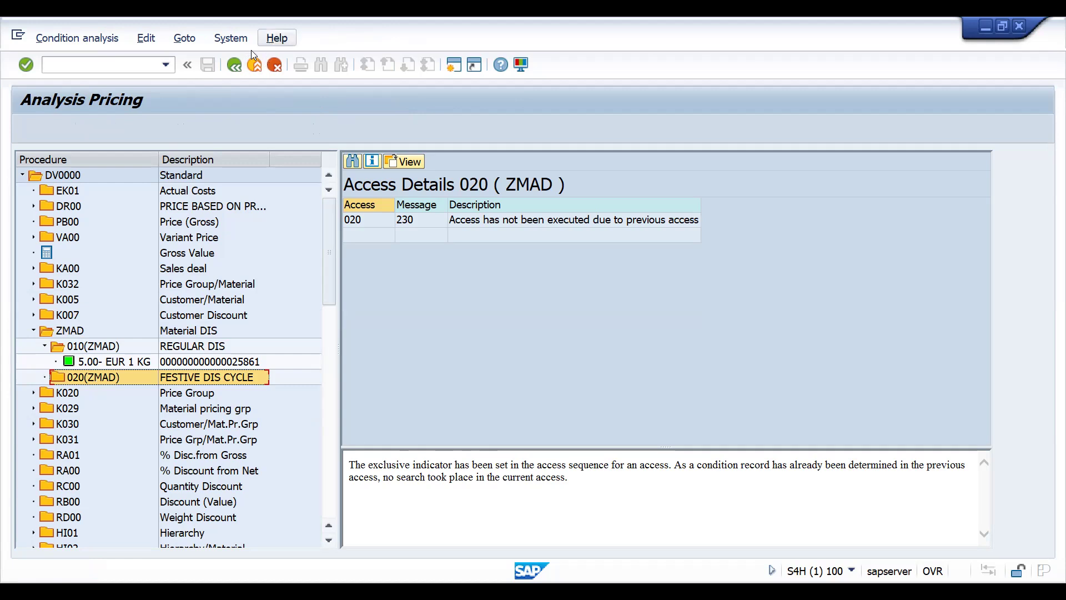
click(241, 66)
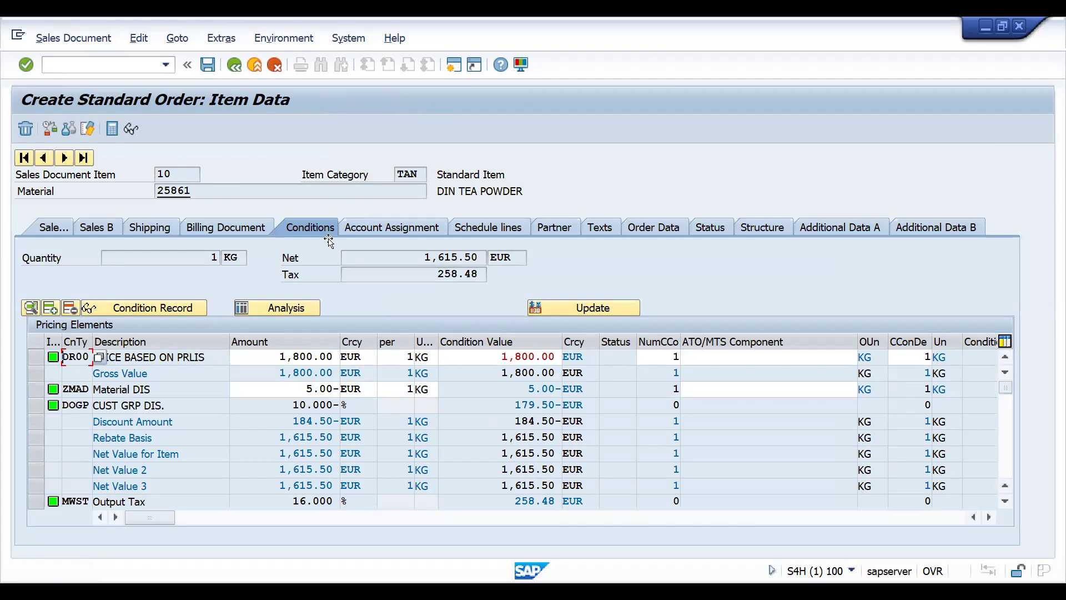
Step: Switch to the Excel discount sheet and fill the 10EUR cell H8 with light green and the 5EUR cell H7 with orange
key(alt+Tab)
click(343, 252)
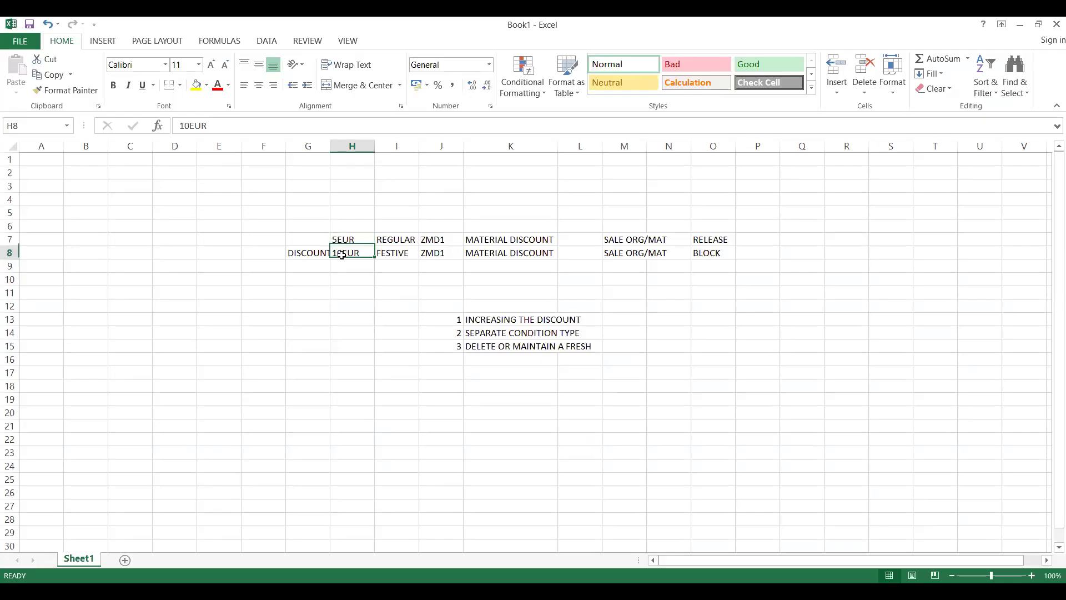
click(206, 85)
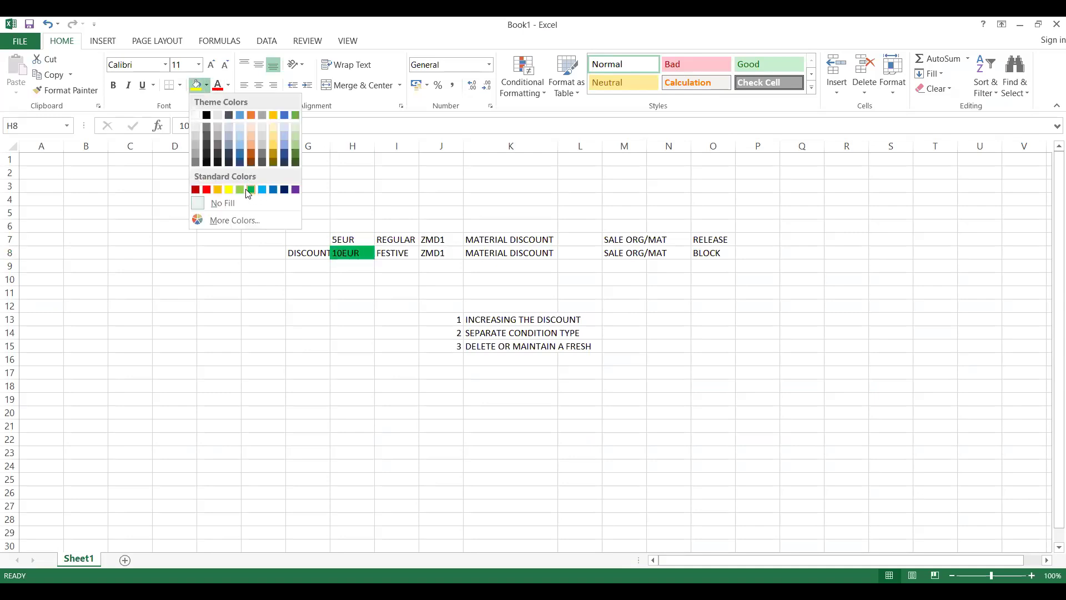
click(240, 190)
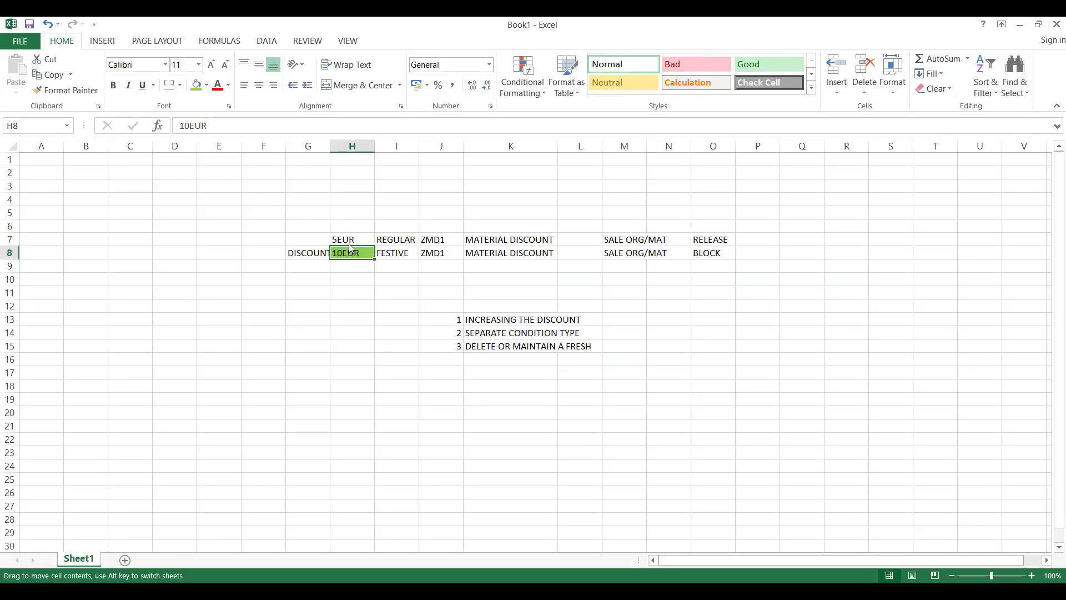
click(345, 239)
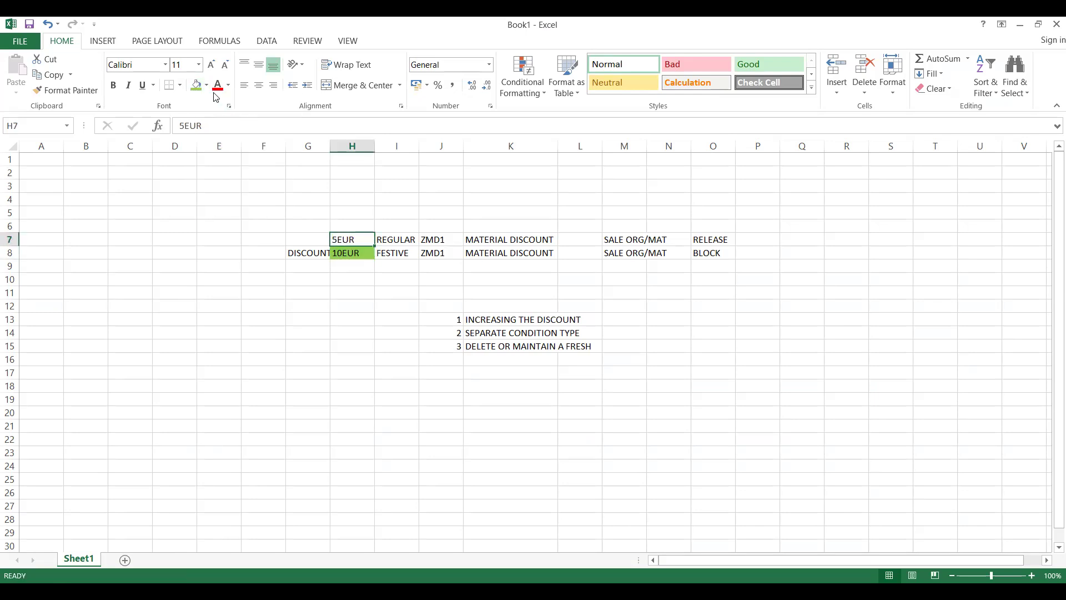
click(209, 87)
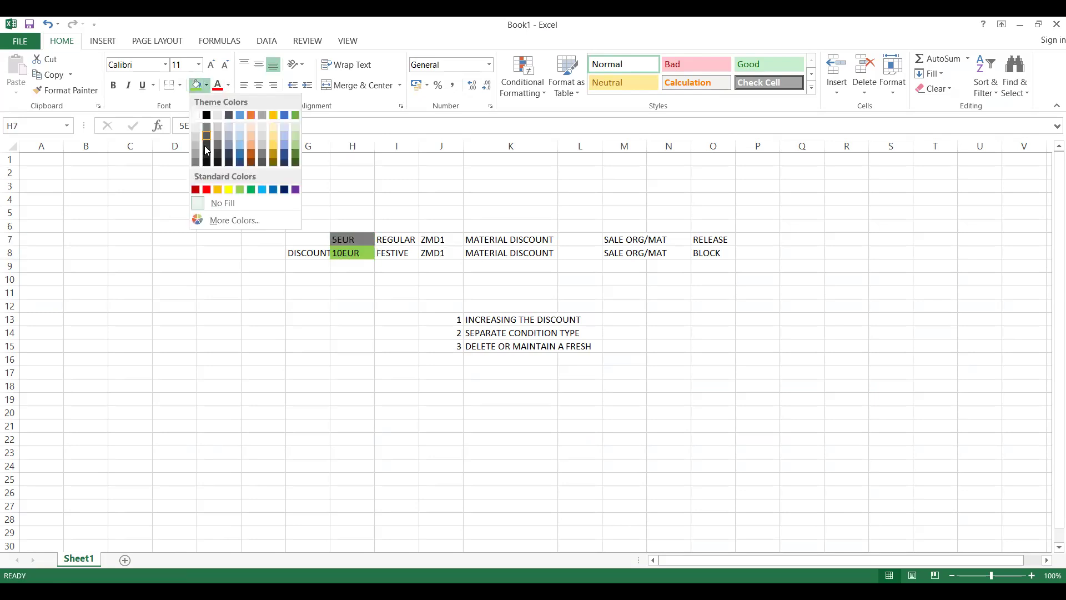
click(219, 193)
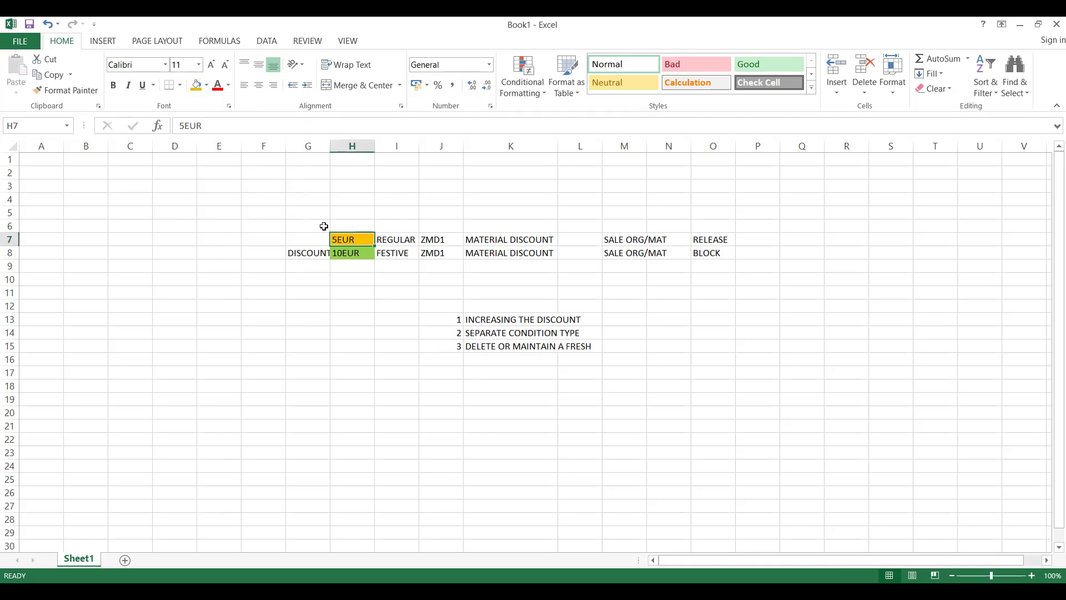
Step: Compare the discount amounts and the REGULAR and FESTIVE labels in rows 7 and 8 of the sheet
click(360, 259)
click(356, 240)
click(356, 256)
click(393, 248)
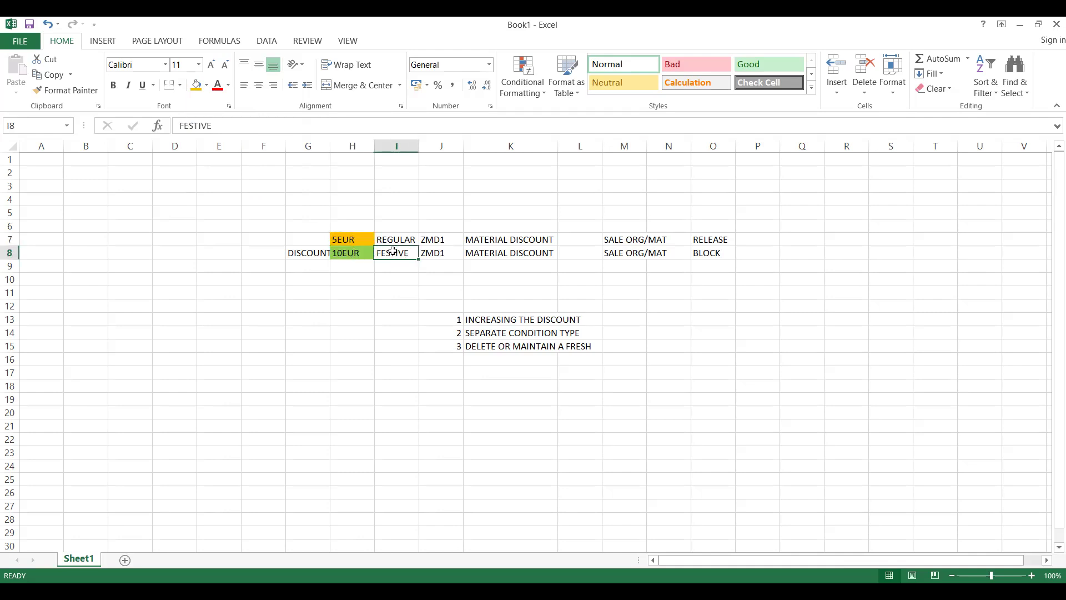
click(393, 238)
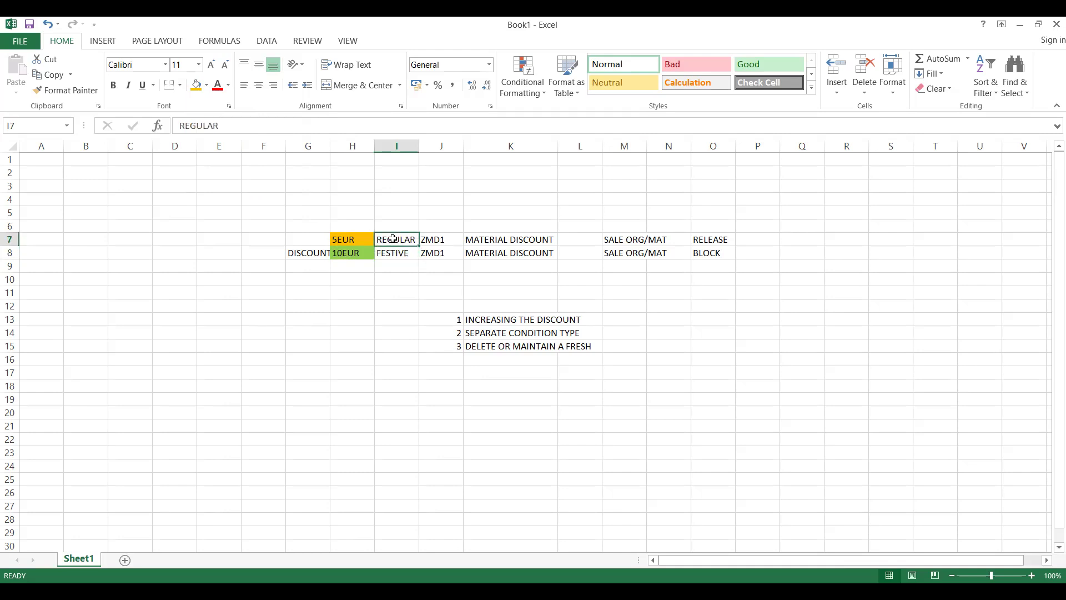
click(392, 253)
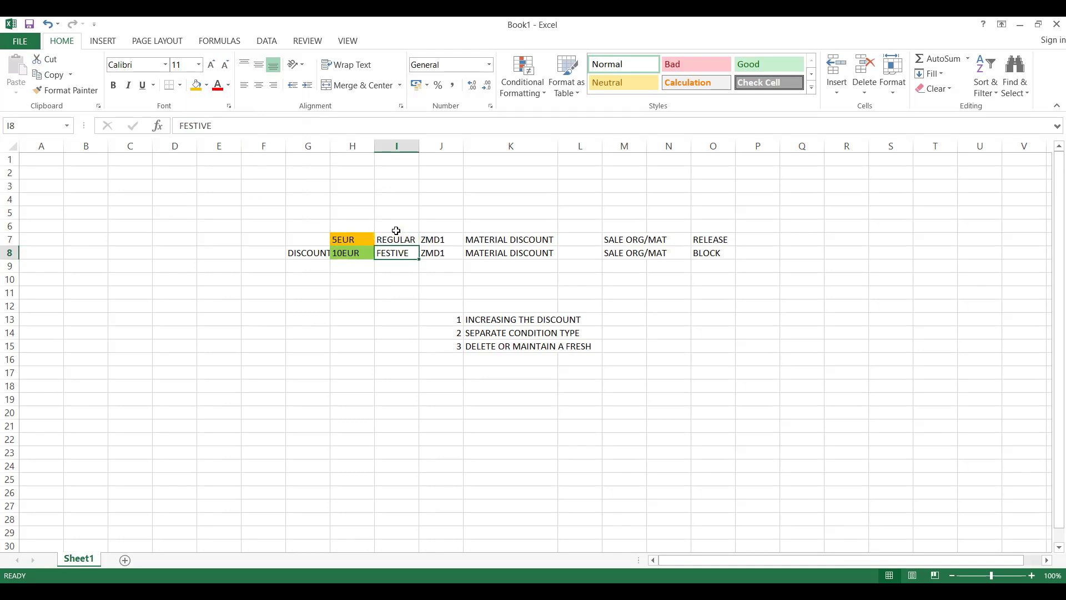
click(395, 238)
click(391, 250)
click(342, 240)
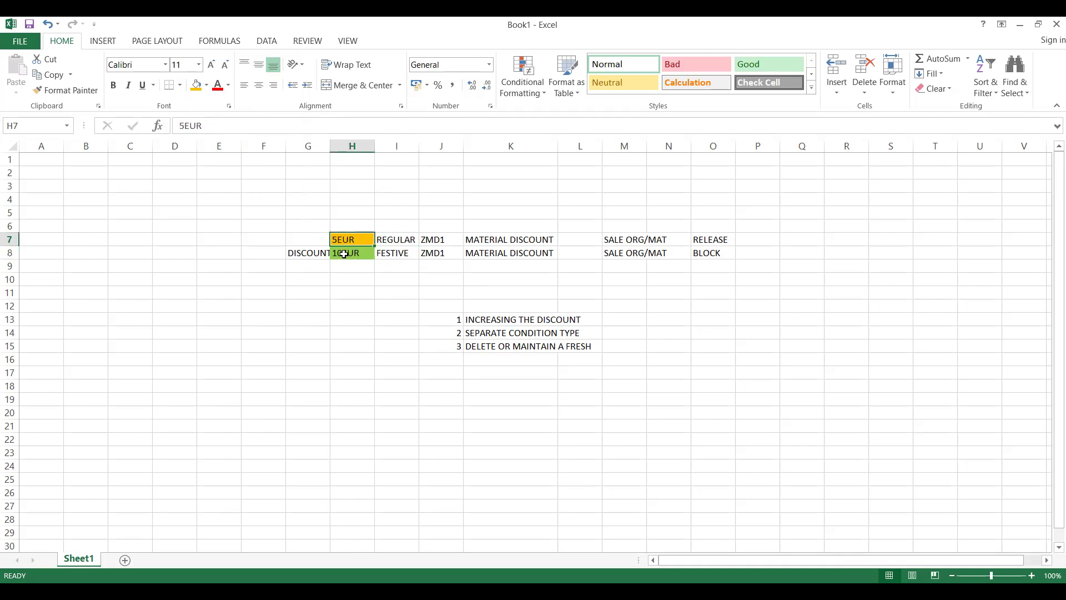
click(344, 253)
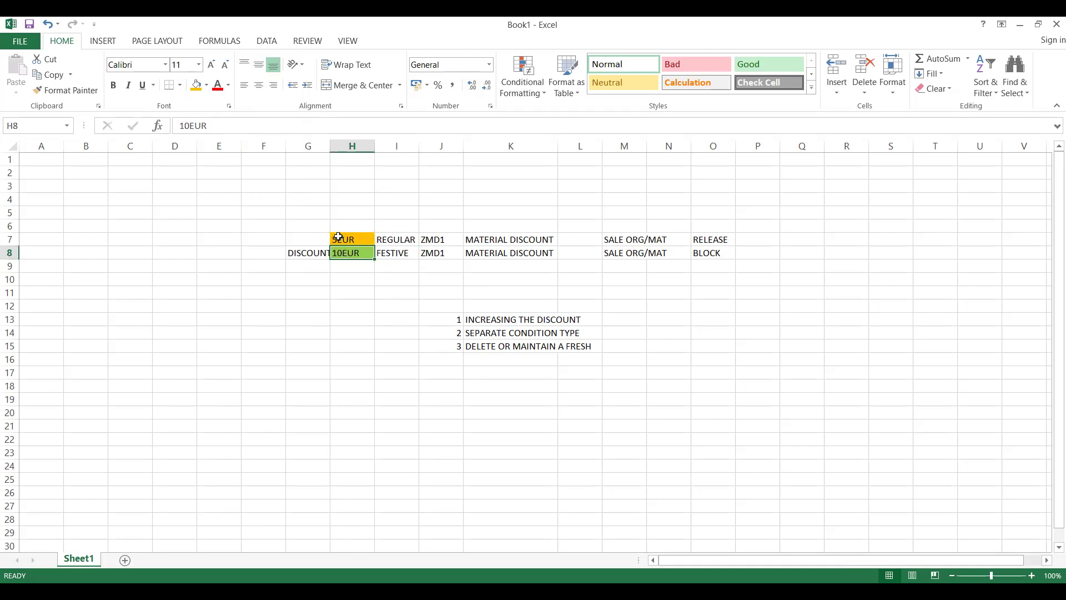
click(338, 238)
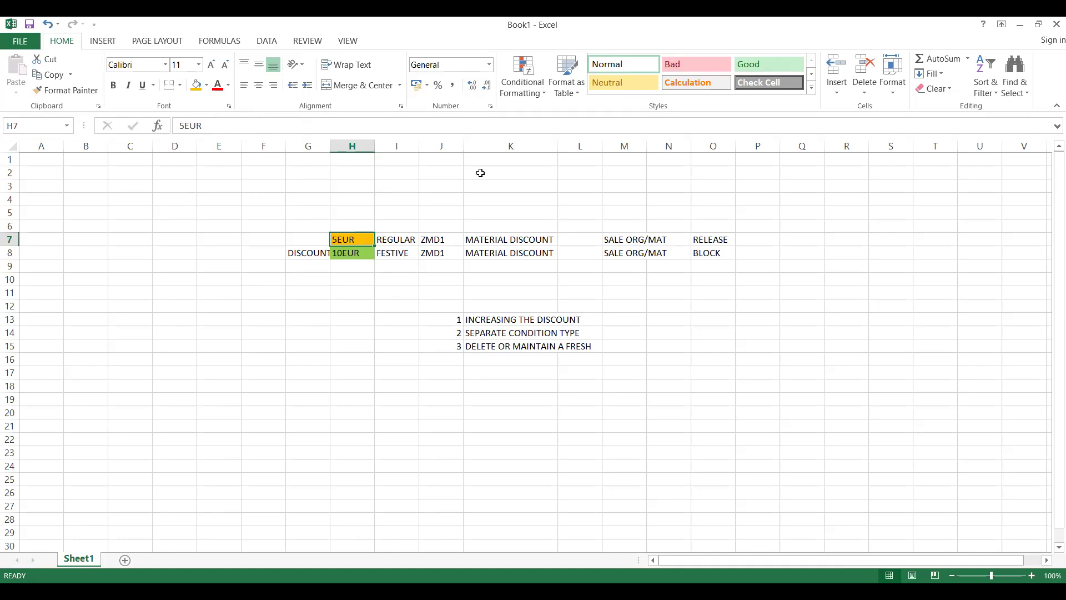
Step: Switch to SAP and open the access sequences maintenance view, accepting the cross-client notice
key(alt+Tab)
click(82, 67)
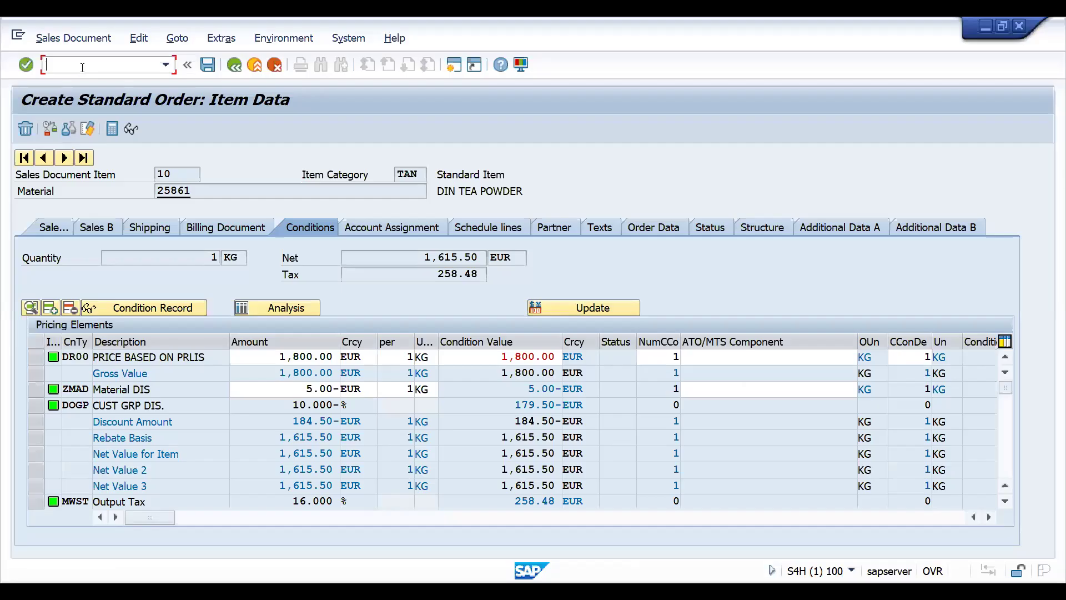
text(/NV/0)
key(Return)
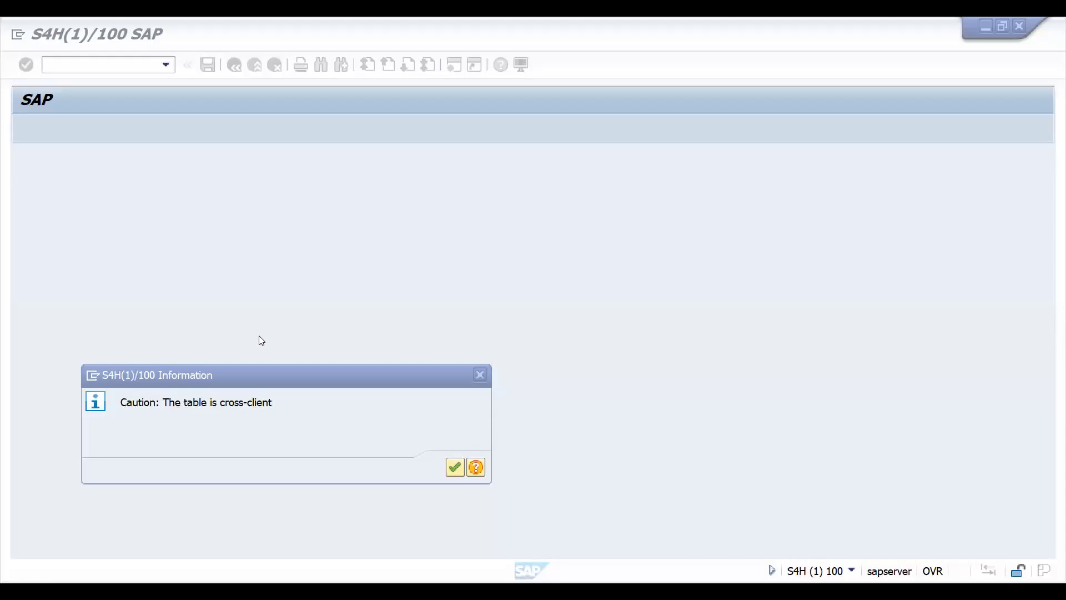
click(457, 466)
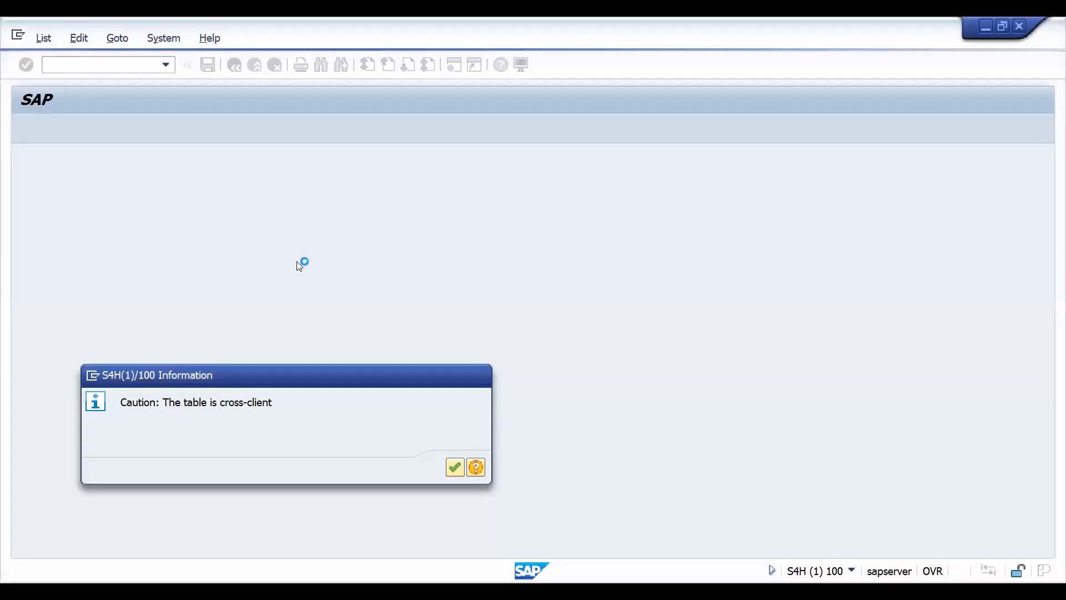
Step: Locate access sequence ZMAD and display its accesses to check the regular and festive discount tables
click(388, 545)
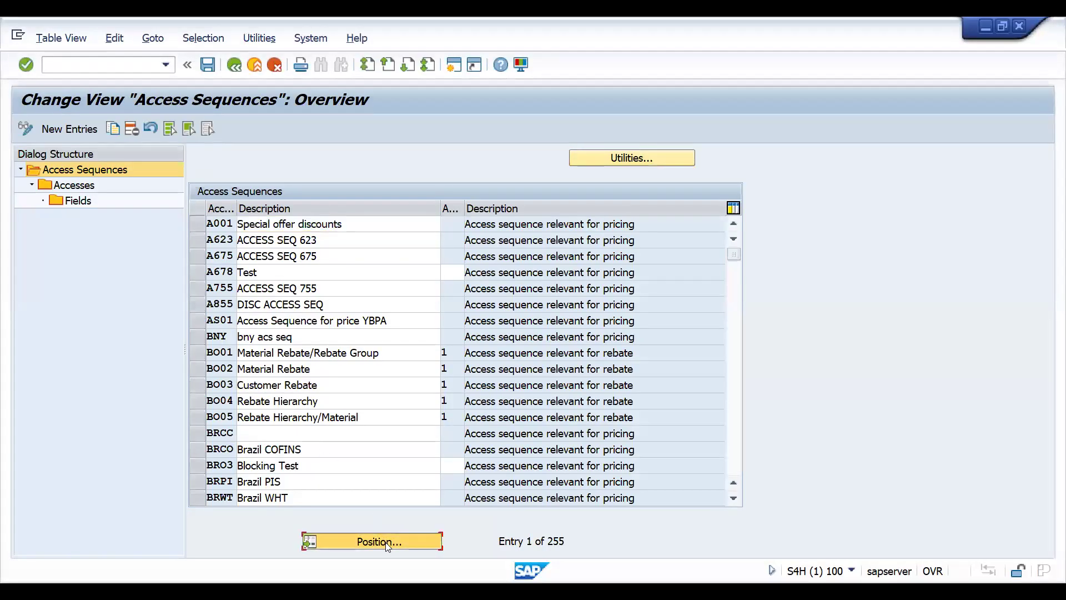
text(ZMAD)
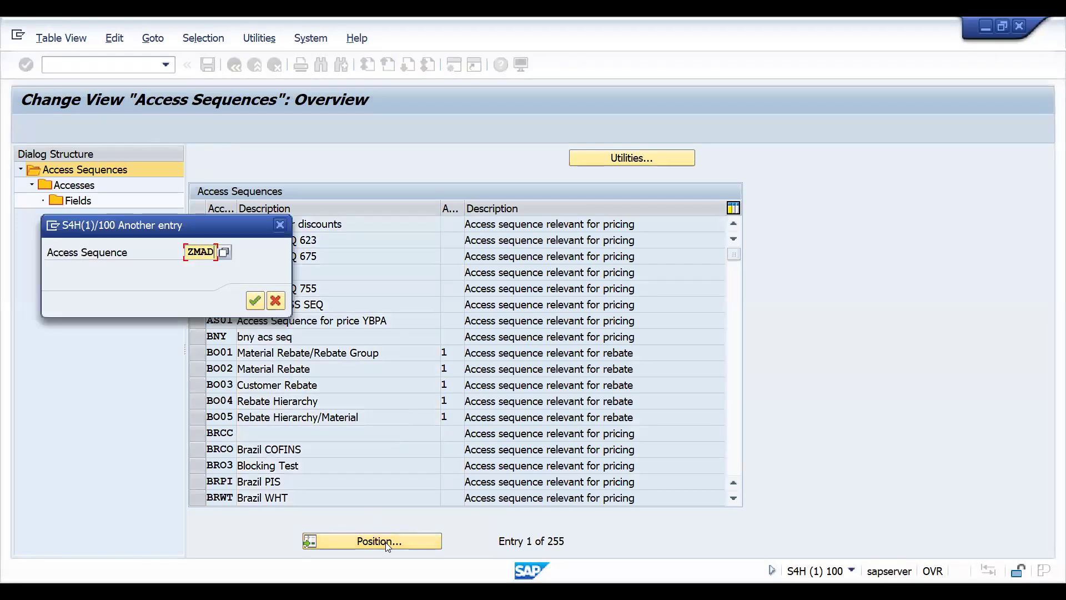
key(Return)
click(200, 226)
click(77, 189)
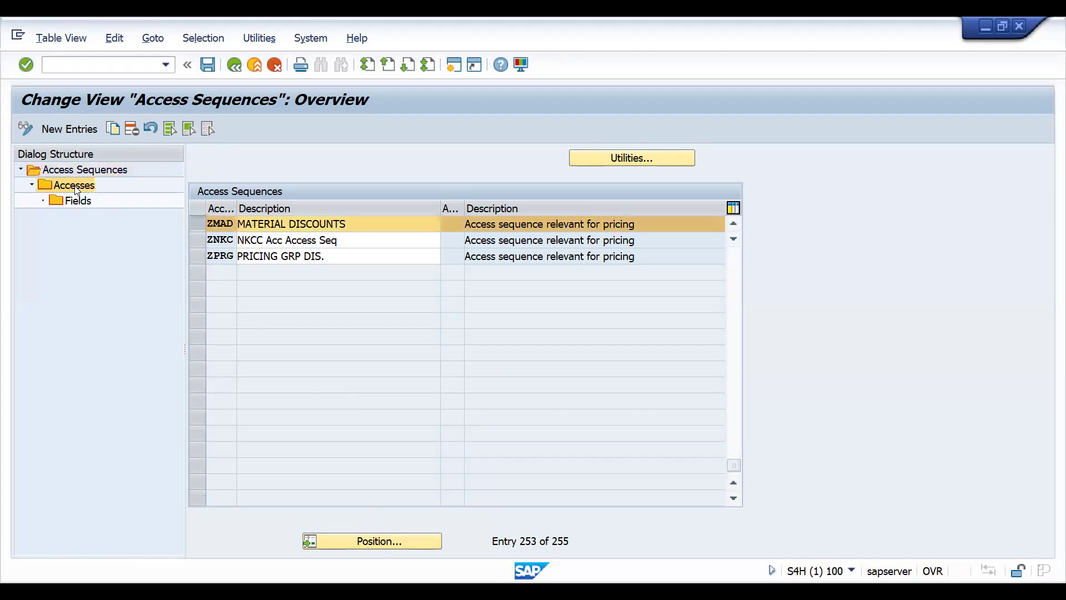
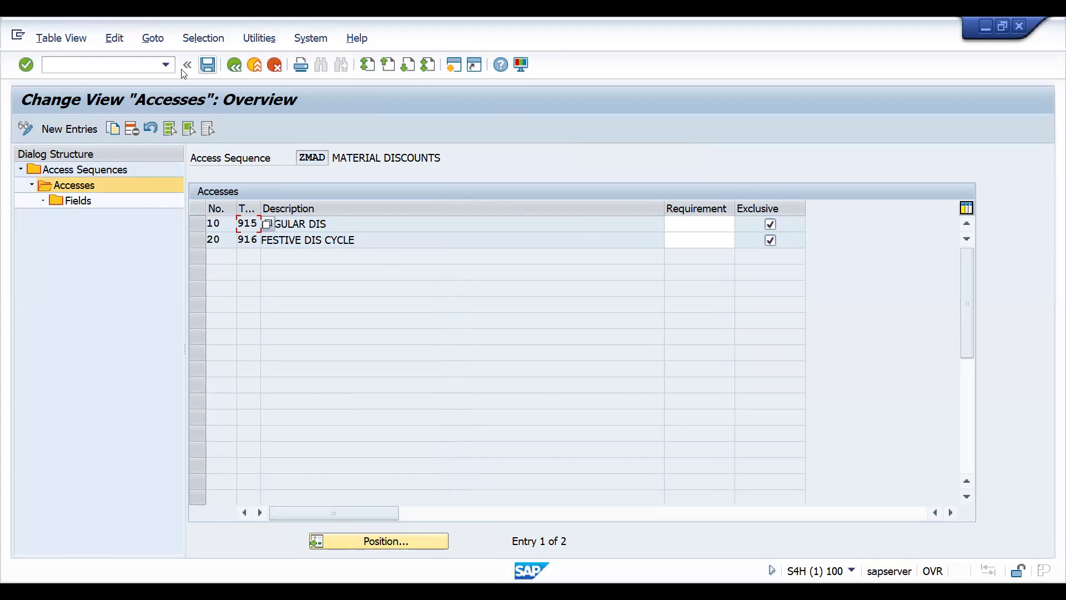
click(317, 224)
click(317, 239)
Step: Run transaction /NSPRO and open the SAP Customizing Implementation Guide
click(114, 66)
text(/NSPRO)
key(Return)
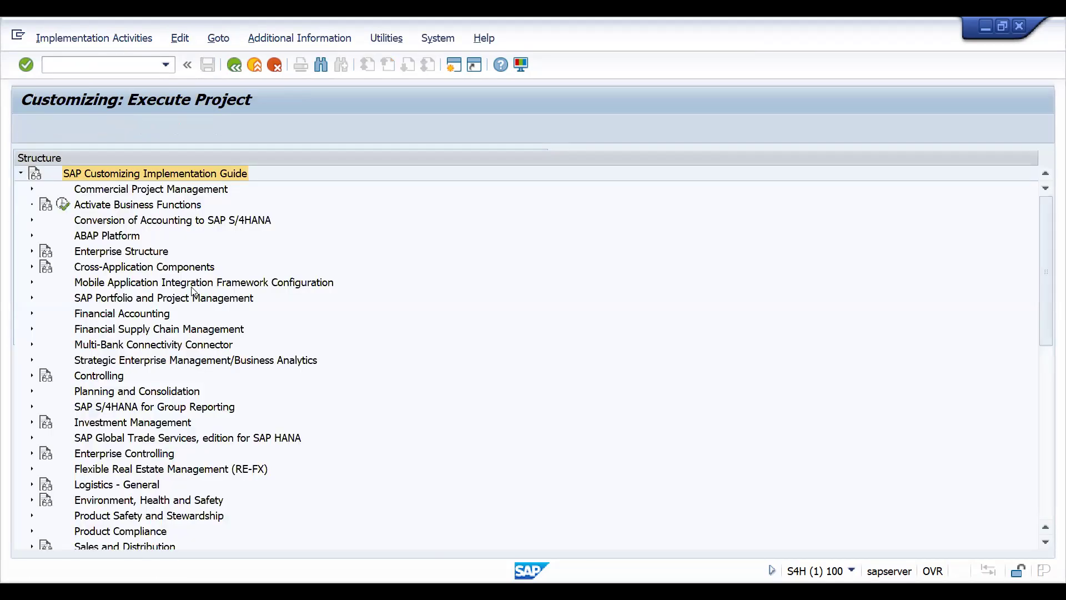
Step: Expand Sales and Distribution, Basic Functions and Pricing in the implementation guide structure
click(87, 302)
key(Down)
key(Down)
key(Down)
key(Down)
key(Down)
key(Down)
key(Down)
key(Down)
key(Down)
key(Down)
key(Down)
key(Down)
key(Down)
key(Down)
key(Down)
key(Down)
key(Down)
key(Down)
key(Down)
key(Down)
key(Down)
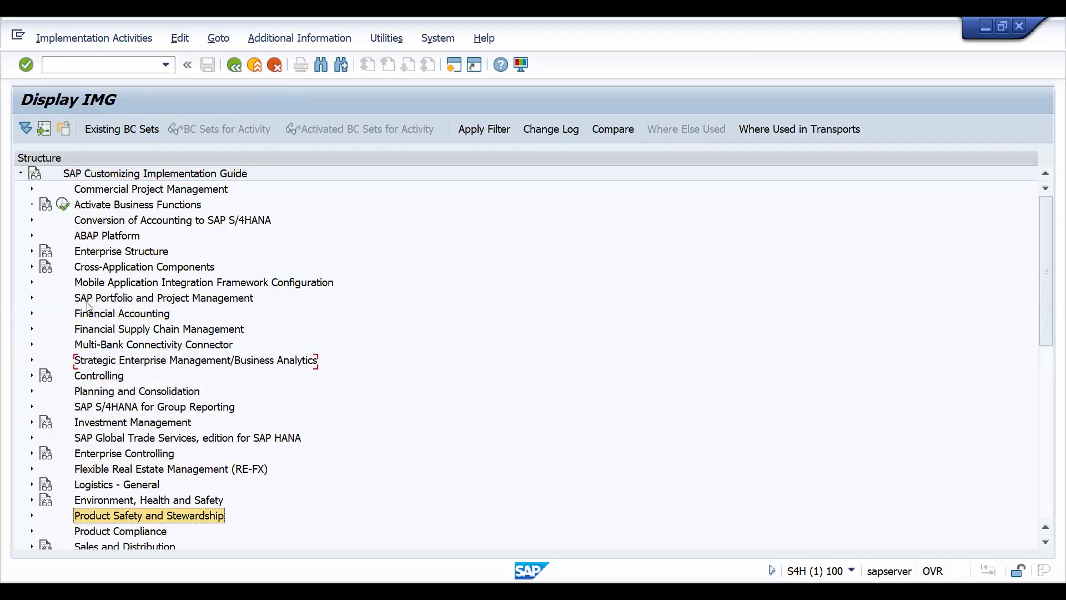
key(Up)
key(Up)
key(Up)
key(Up)
key(Up)
key(Up)
key(Up)
key(Up)
key(Up)
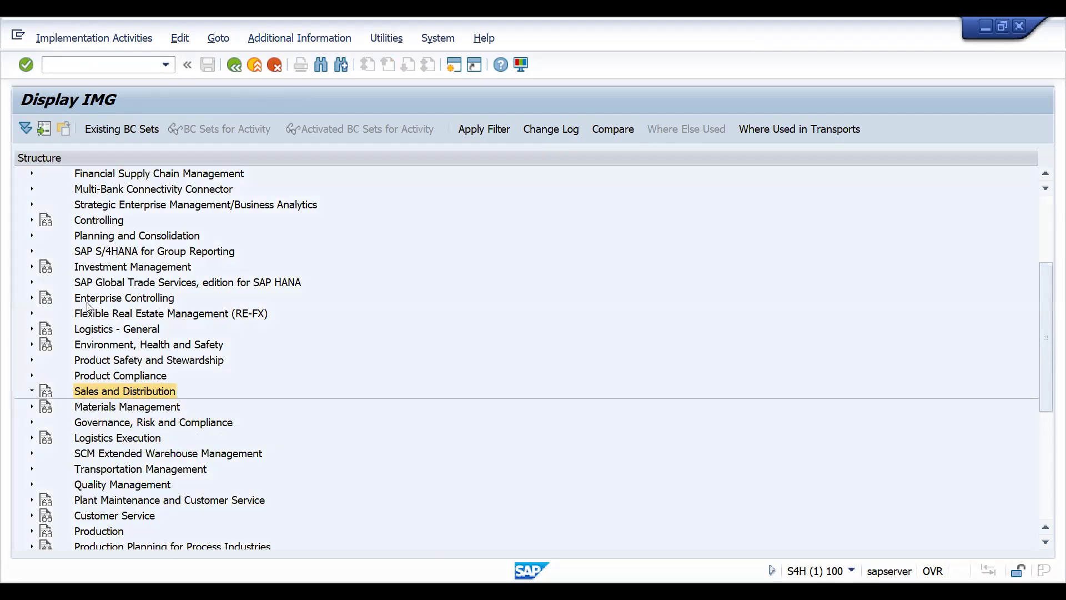
key(Right)
key(Down)
key(Down)
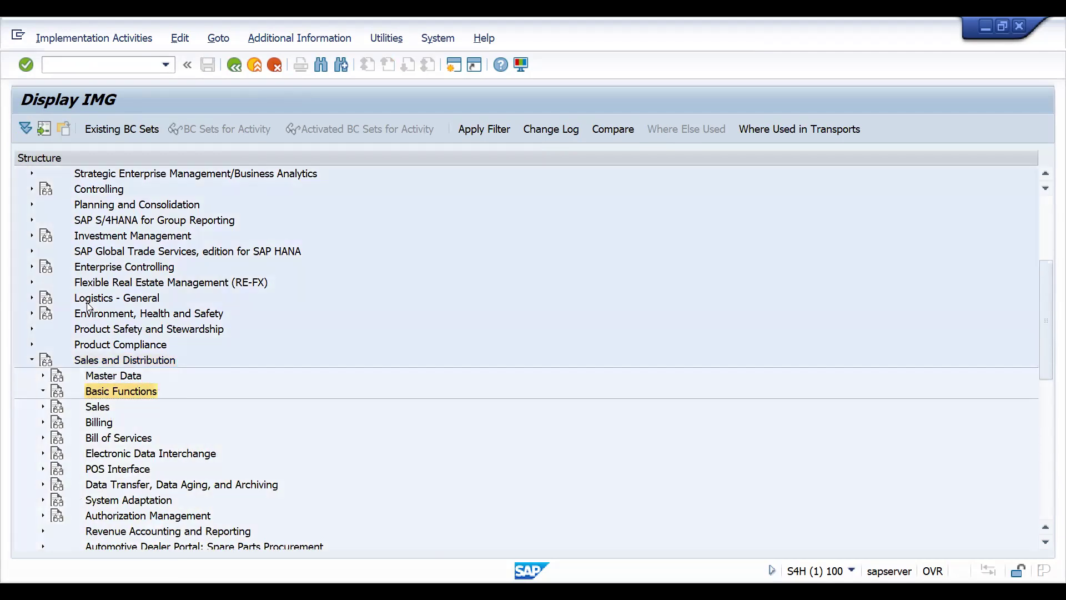
key(Right)
key(Down)
key(Down)
key(Up)
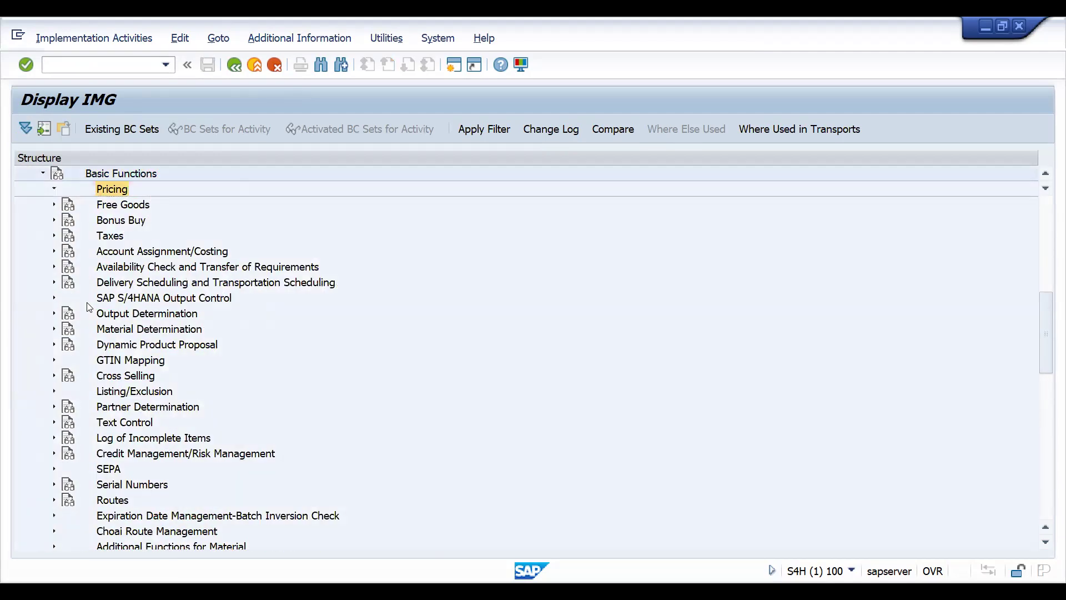
key(Right)
key(Down)
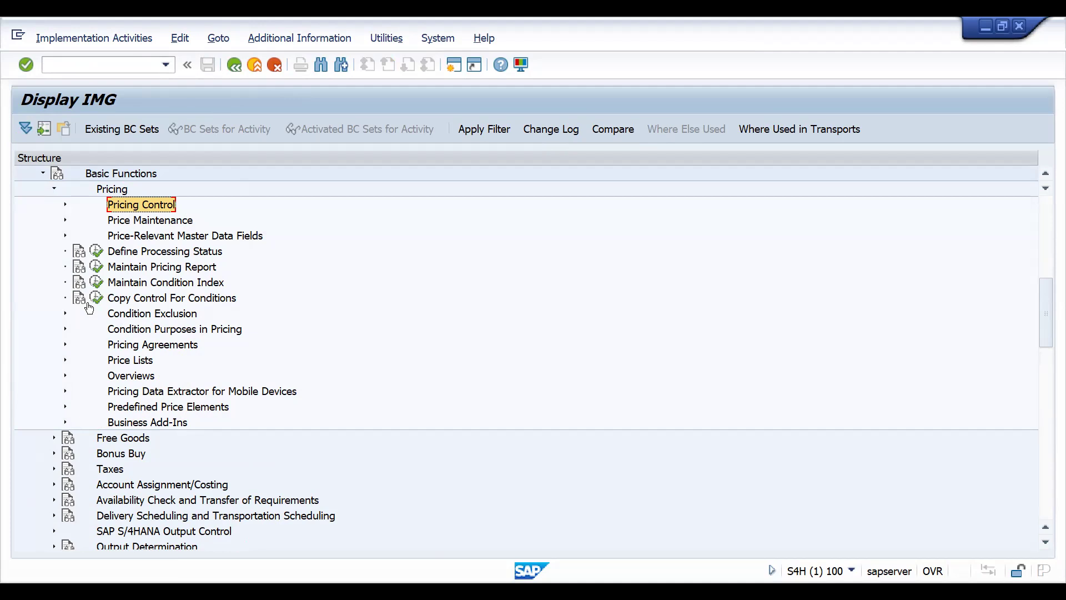
Step: Open the Define Processing Status activity under Pricing
key(Down)
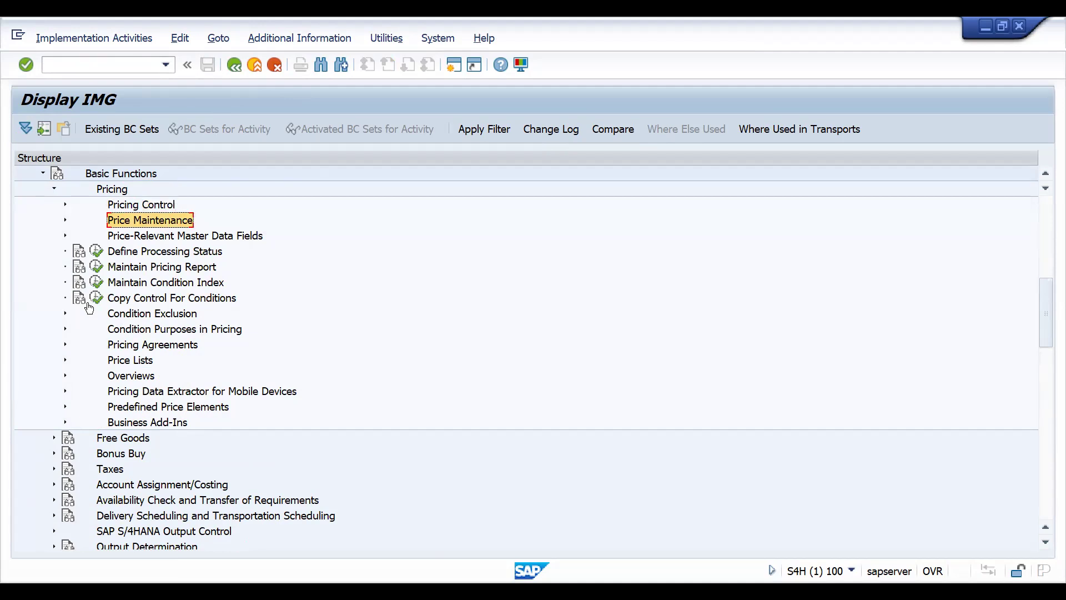
key(Down)
key(Down)
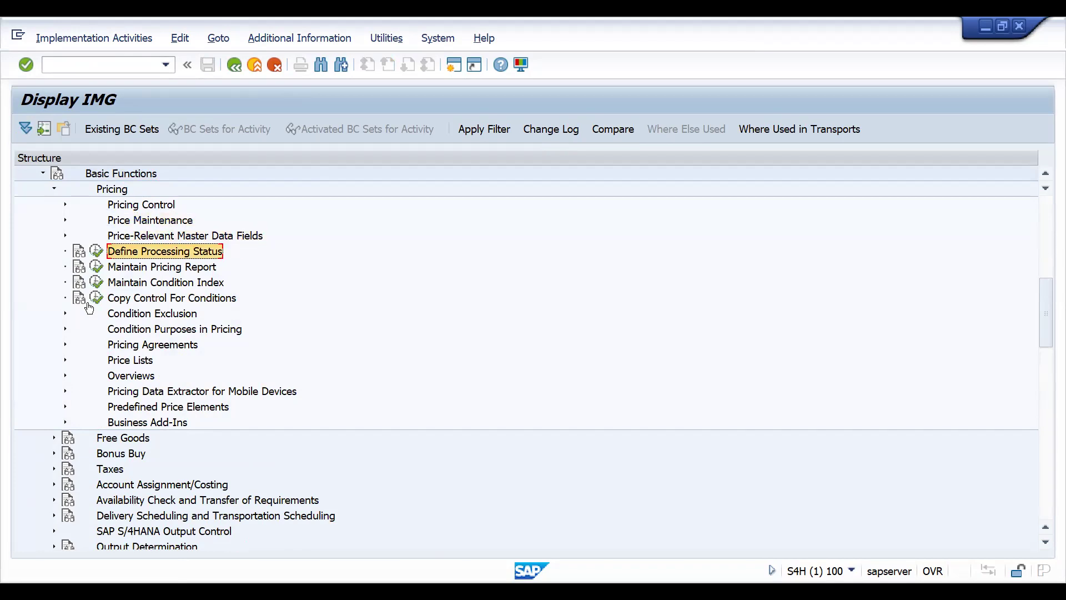
click(97, 252)
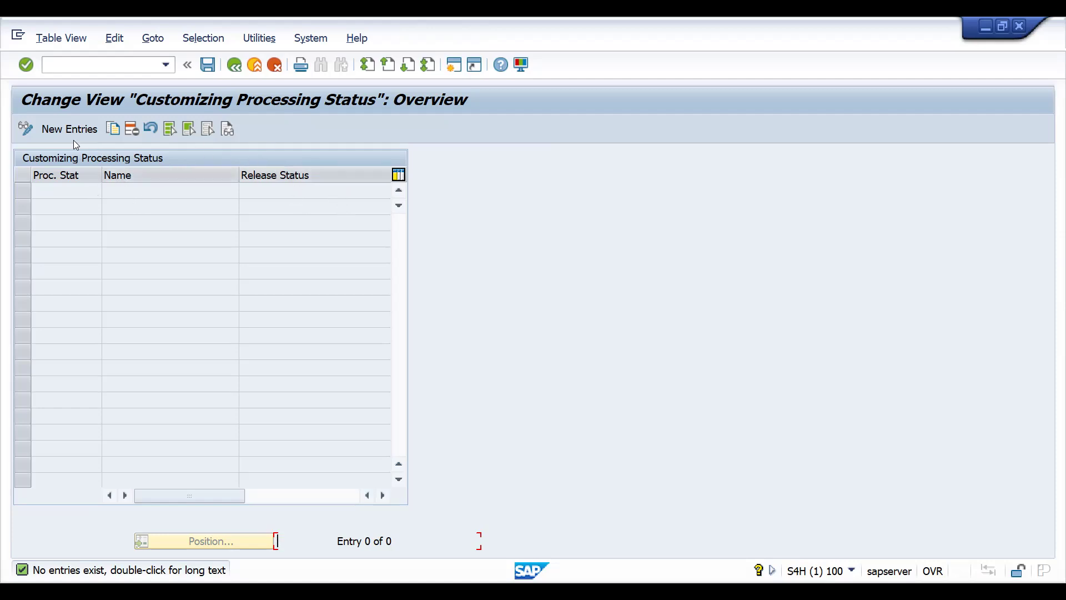
Step: Start new processing status entries and check which release statuses can be chosen
click(61, 127)
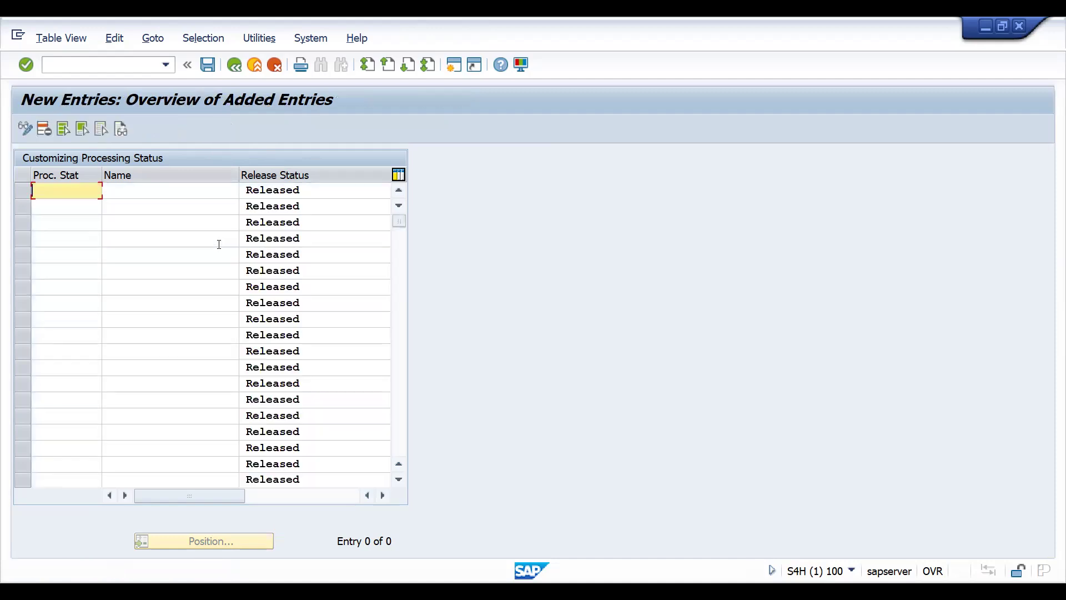
click(299, 191)
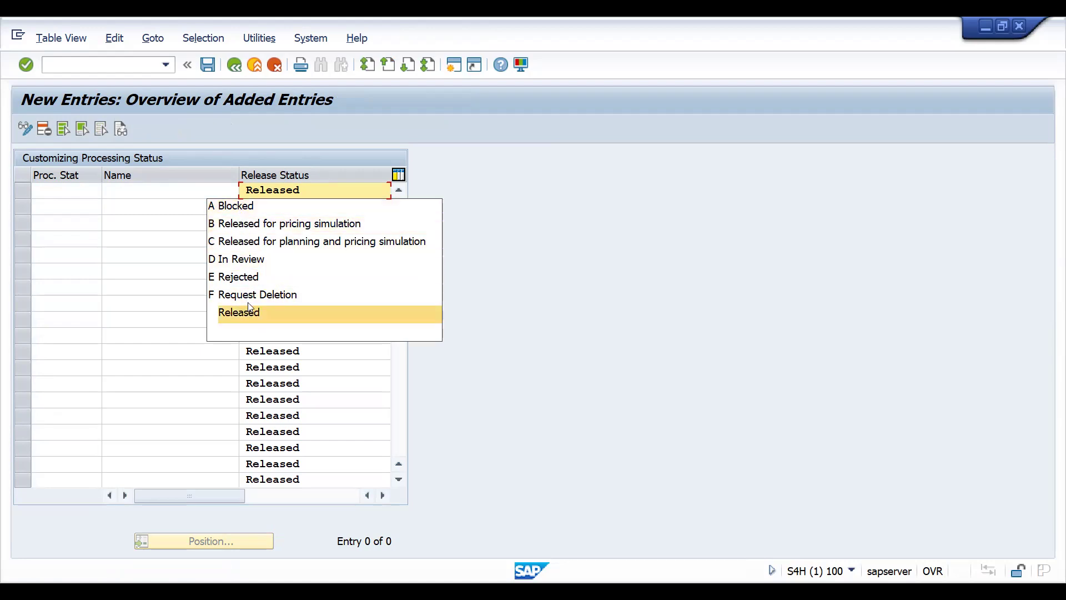
click(543, 165)
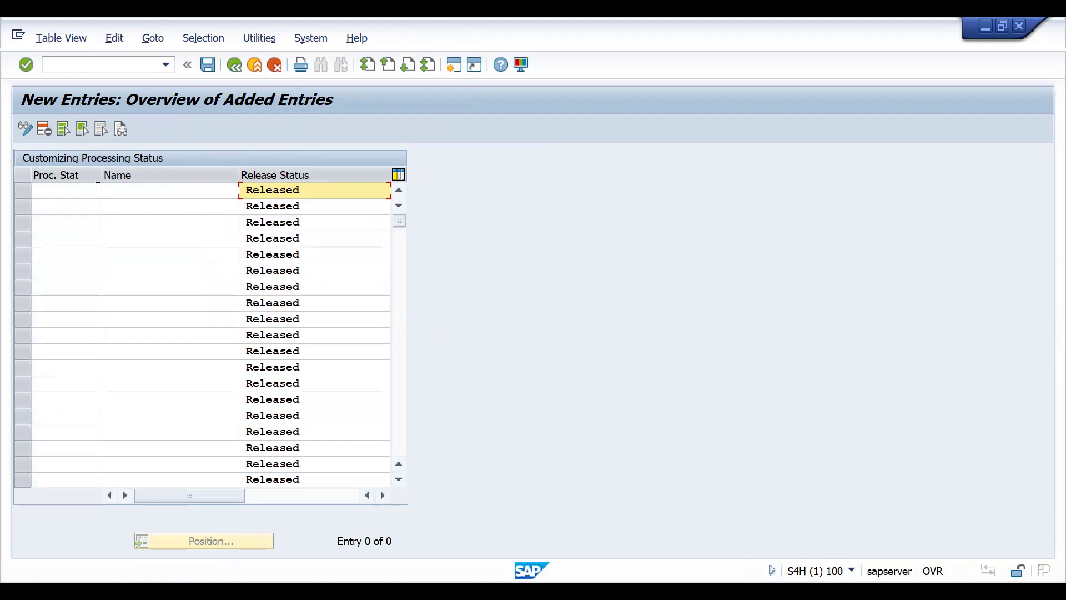
Step: Enter processing status RL with the name RELEASED and the release status Released
click(67, 193)
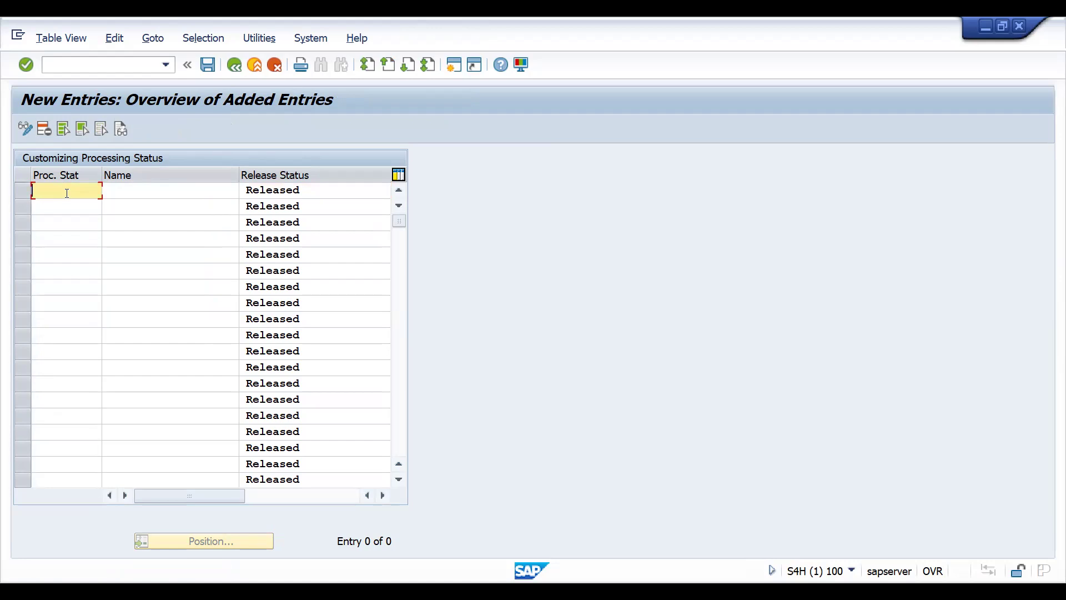
text(RR)
key(BackSpace)
text(1)
key(BackSpace)
text(L)
key(Tab)
text(REL)
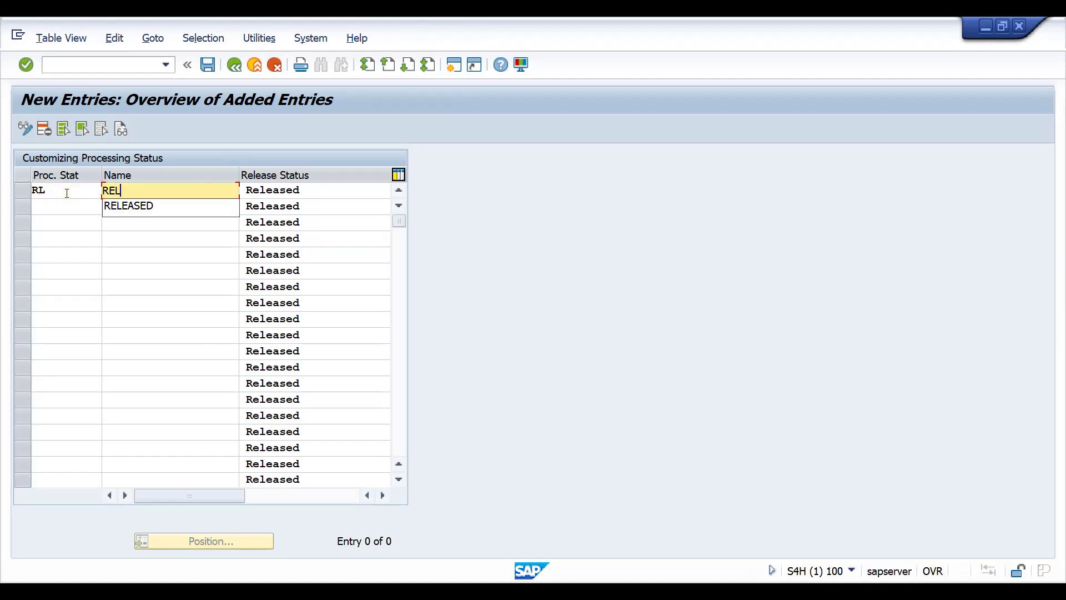
text(EASED)
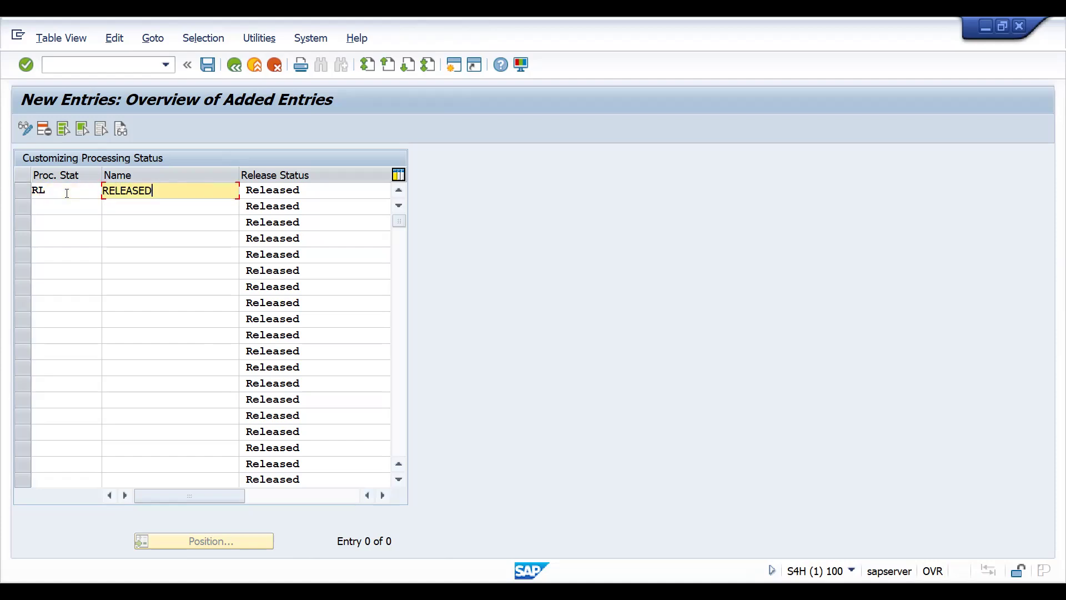
click(277, 193)
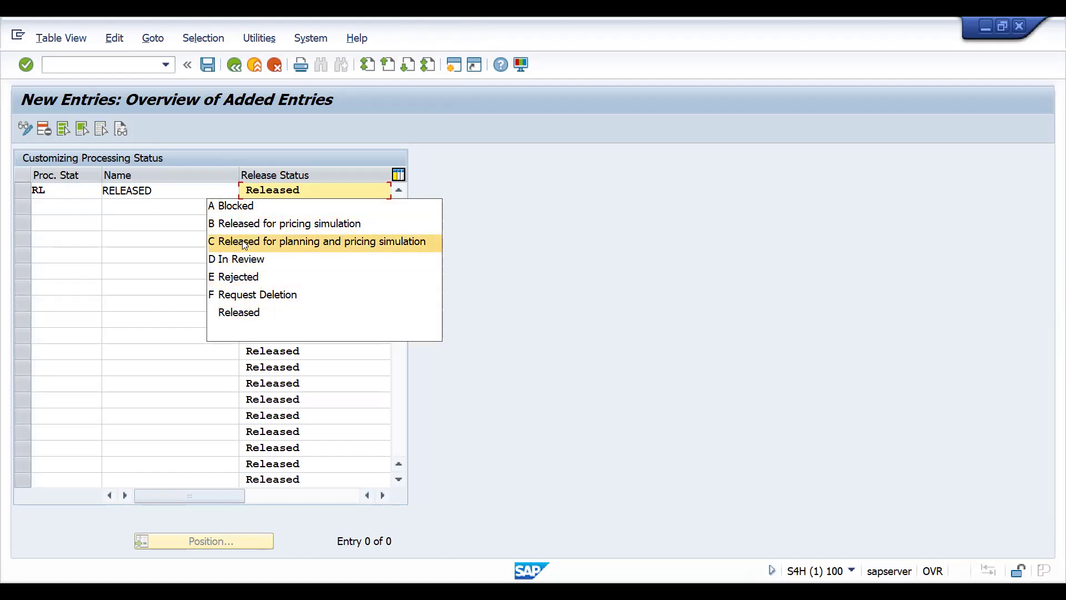
click(239, 312)
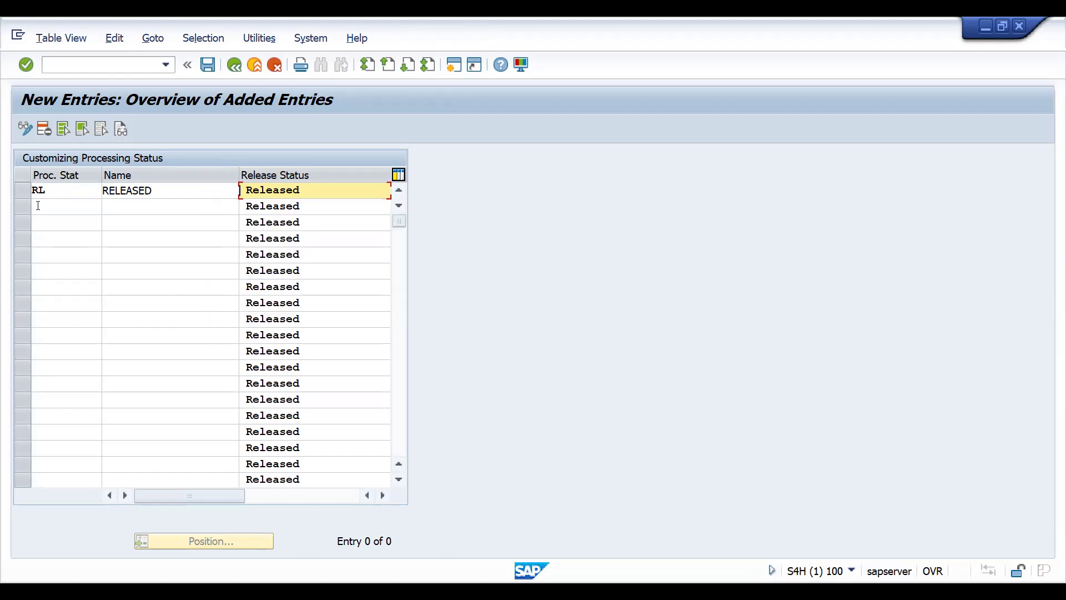
Step: Add processing status BL with the name BLOCKED and release status A Blocked, and confirm the entries
click(38, 206)
text(BL)
key(Tab)
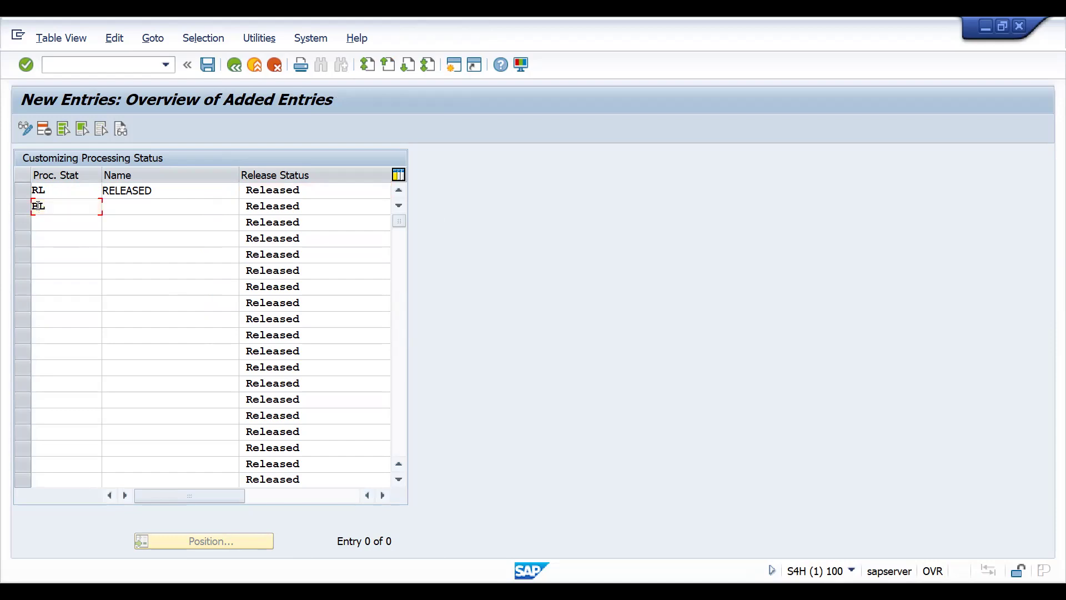
text(BL)
click(143, 224)
click(293, 209)
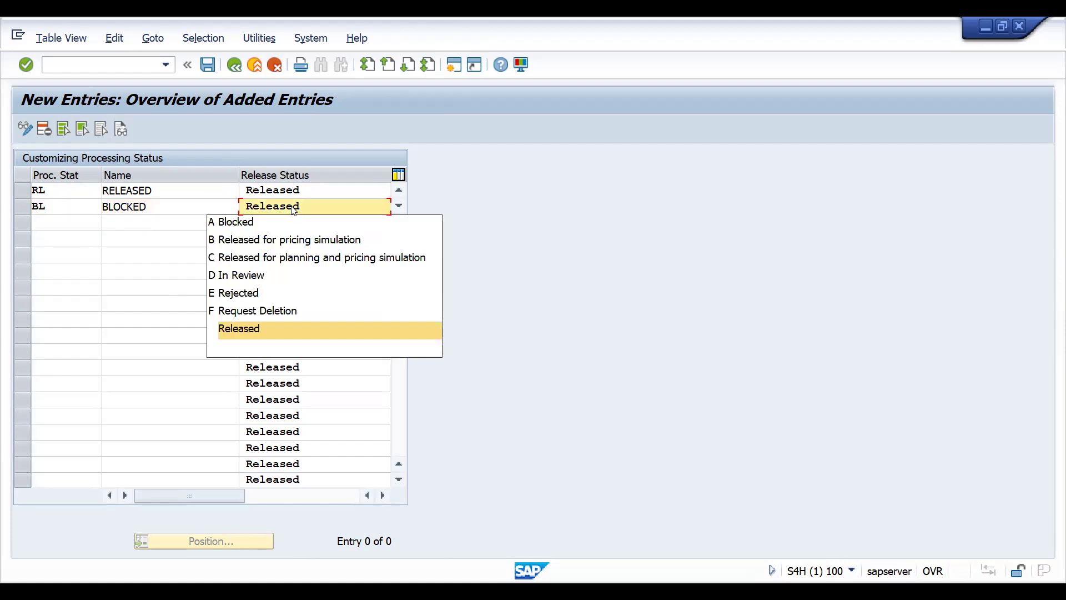
click(264, 224)
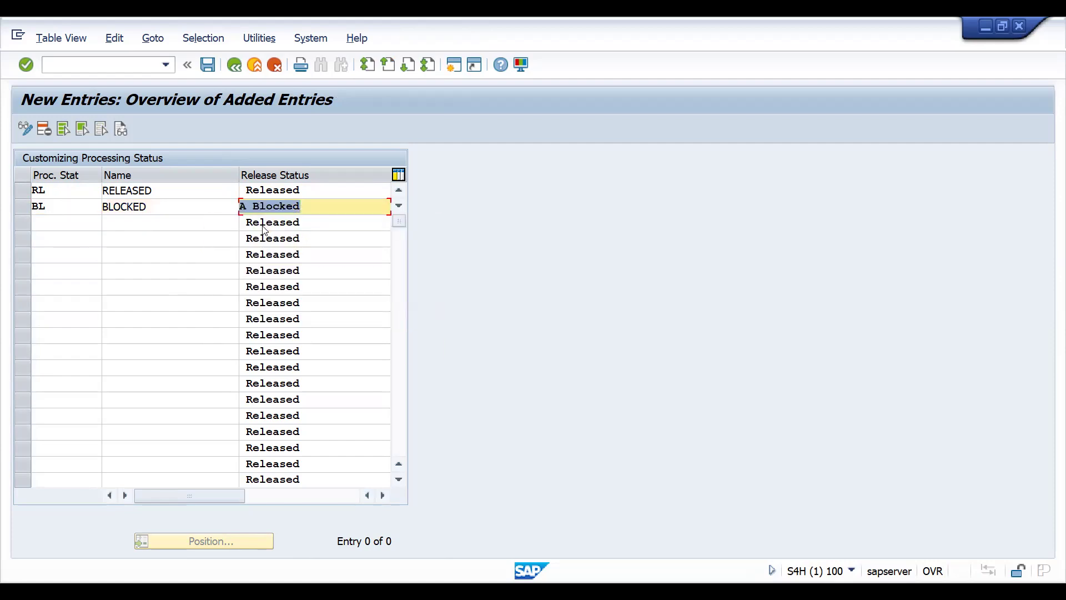
key(Return)
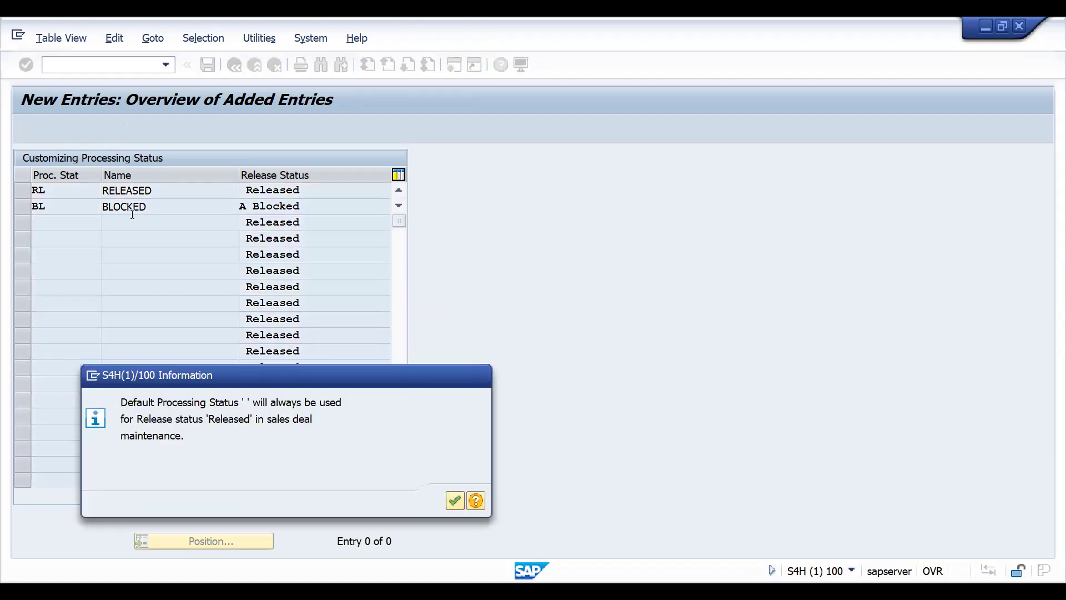
key(Return)
click(268, 194)
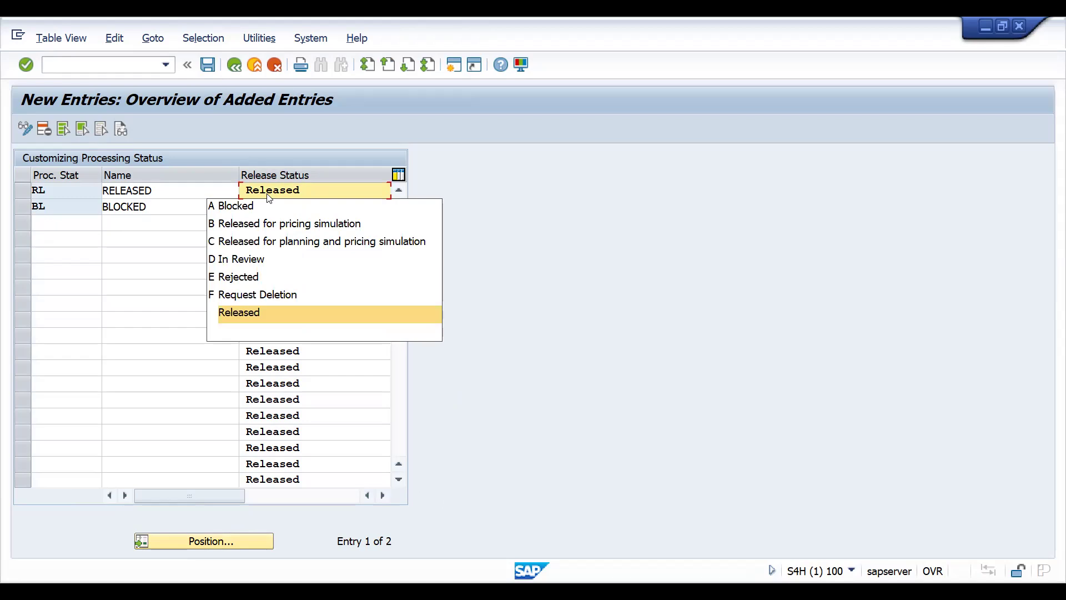
click(269, 195)
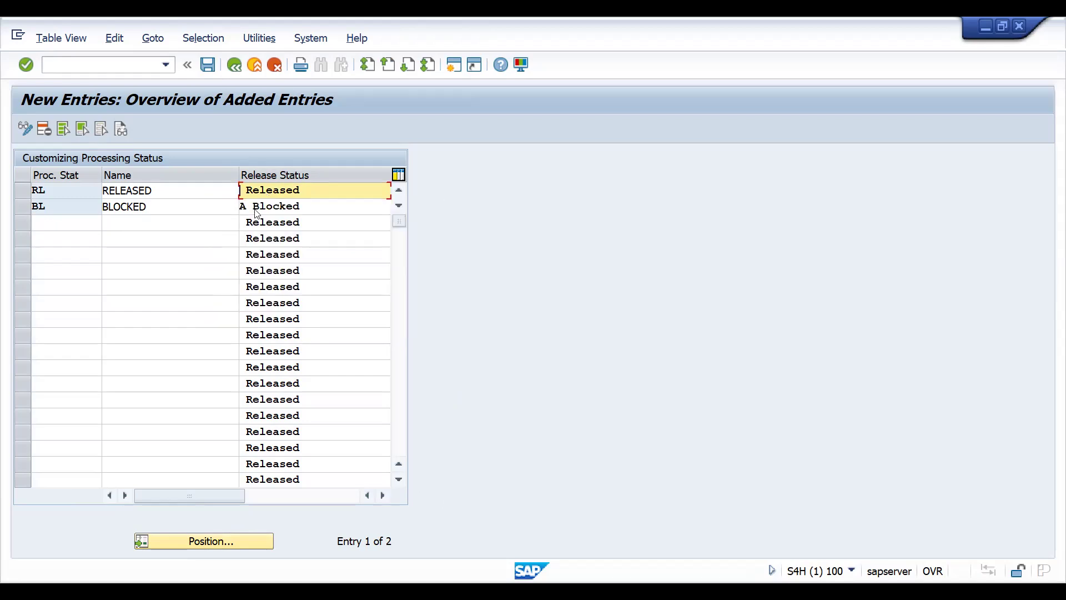
Step: Add processing status DL with the name DELETION and release status F Request Deletion
click(80, 224)
text(DL)
key(Tab)
text(D)
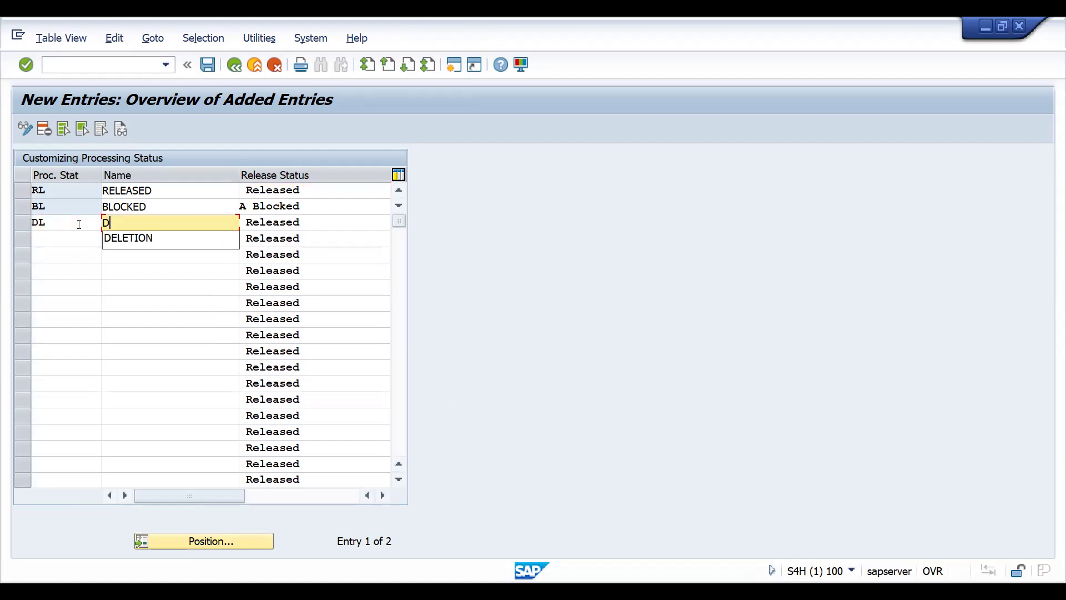
click(191, 240)
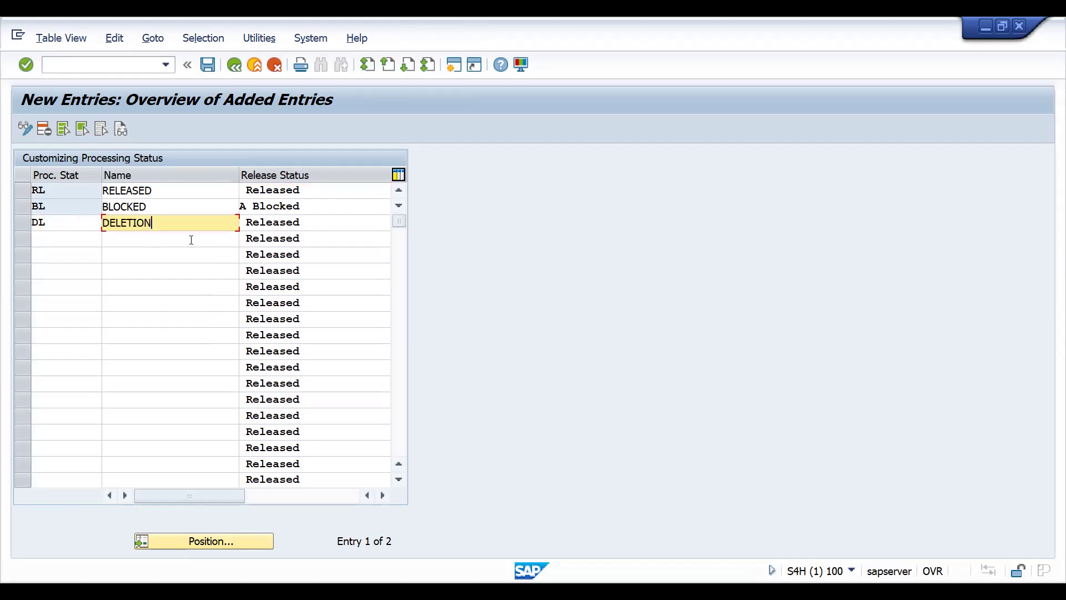
click(259, 225)
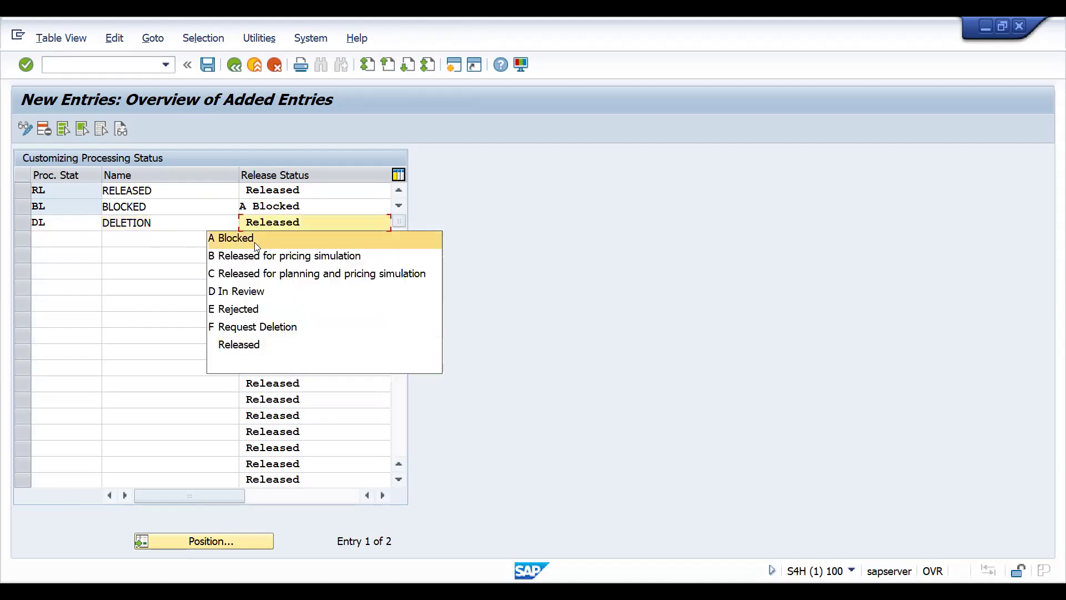
click(257, 328)
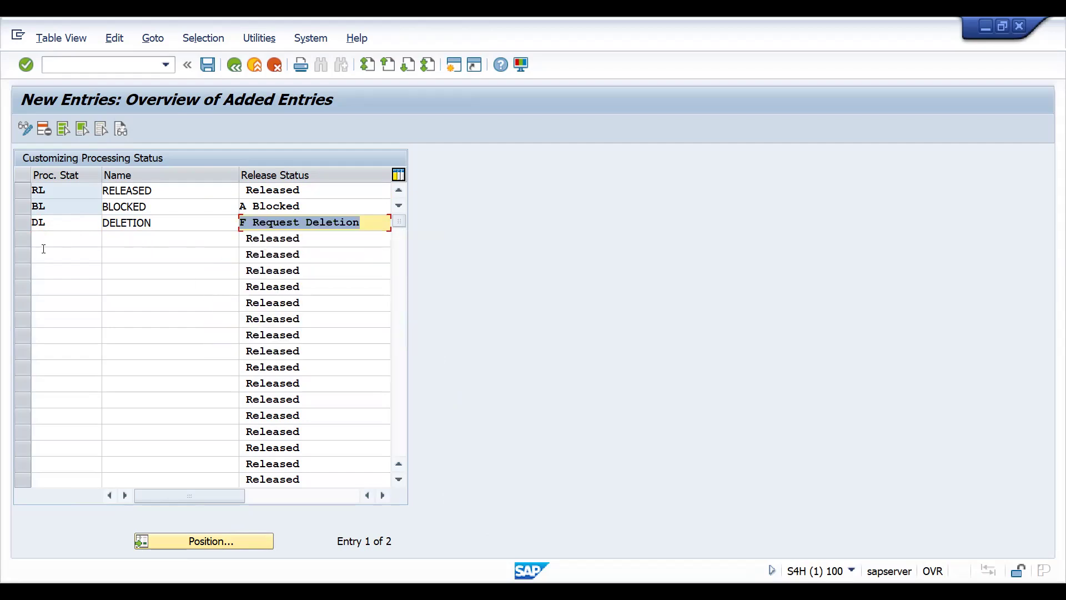
Step: Add processing status UN with the name UNDER REVIEW and release status D In Review
click(44, 239)
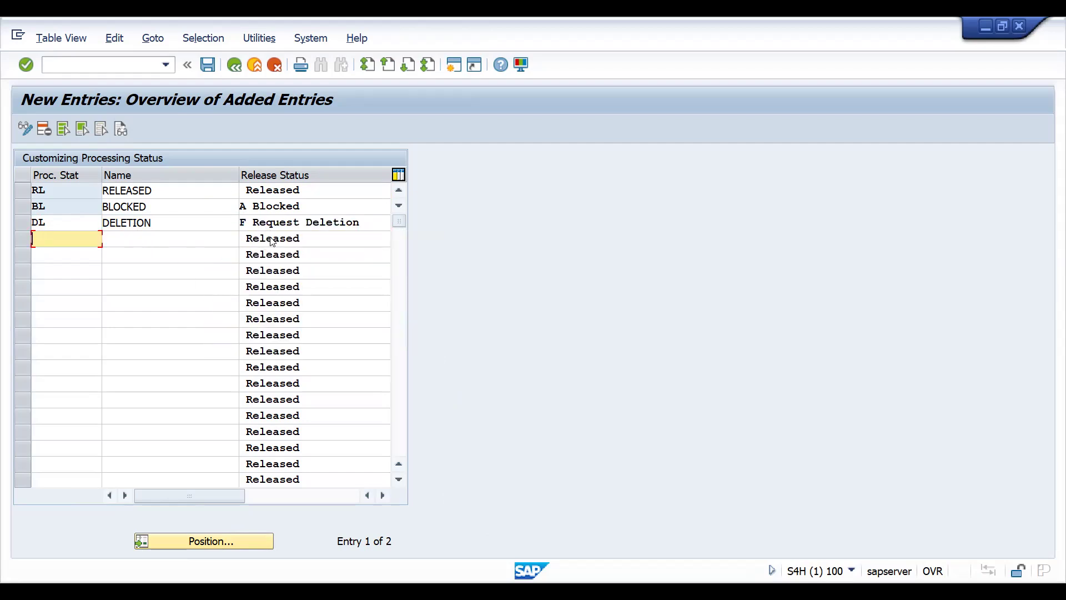
click(272, 239)
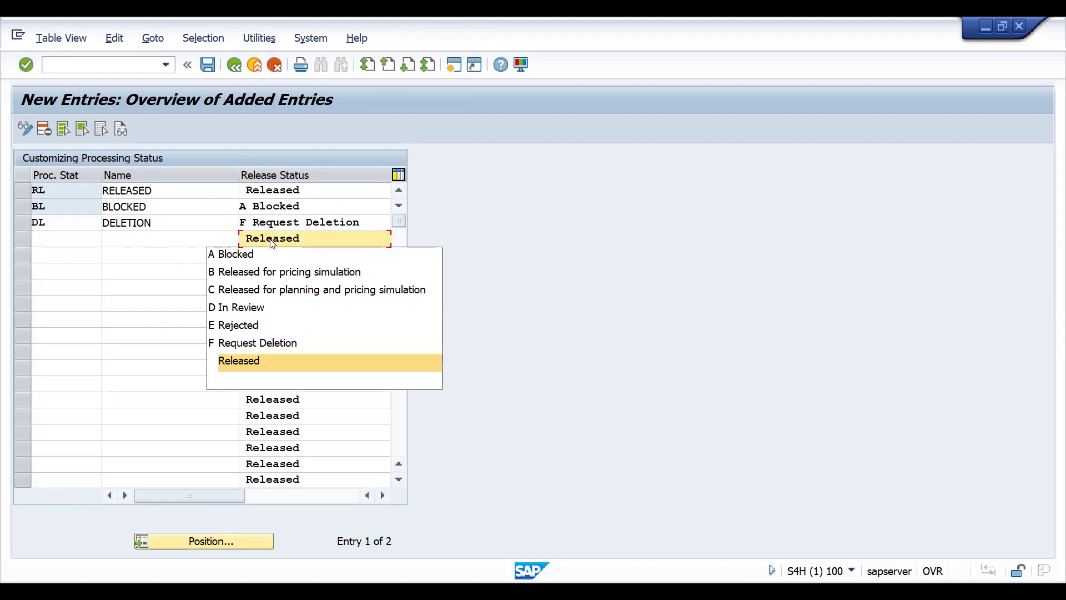
click(244, 309)
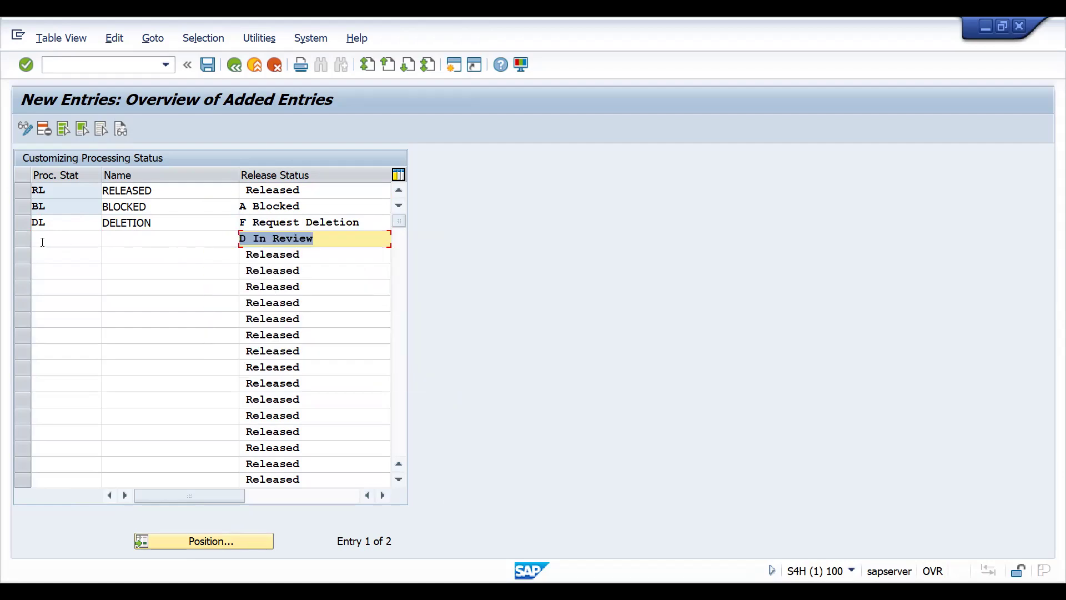
click(42, 242)
text(UN)
key(Tab)
text(UNDER RE)
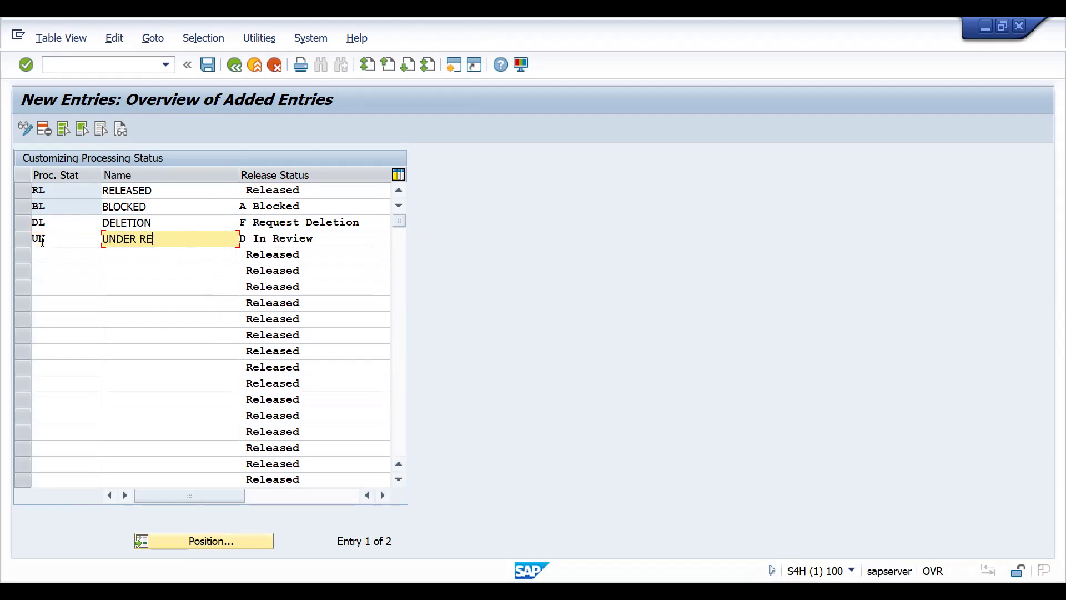
text(VIEW)
Step: Add processing status RJ with the name REJECTED and release status E Rejected, and save the new entries
click(266, 256)
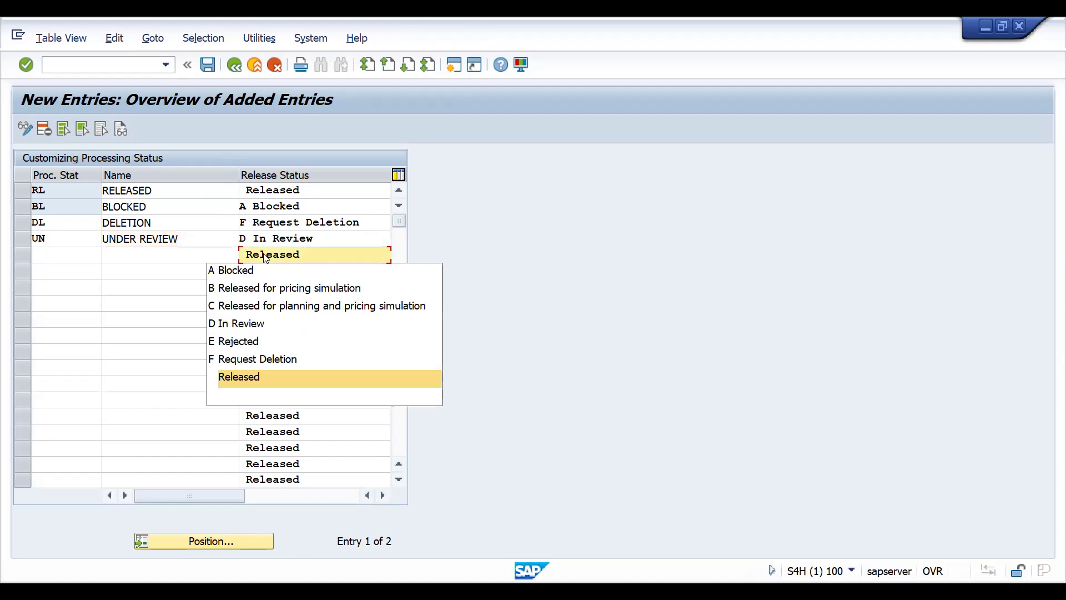
click(251, 343)
click(75, 255)
text(RJ)
key(Tab)
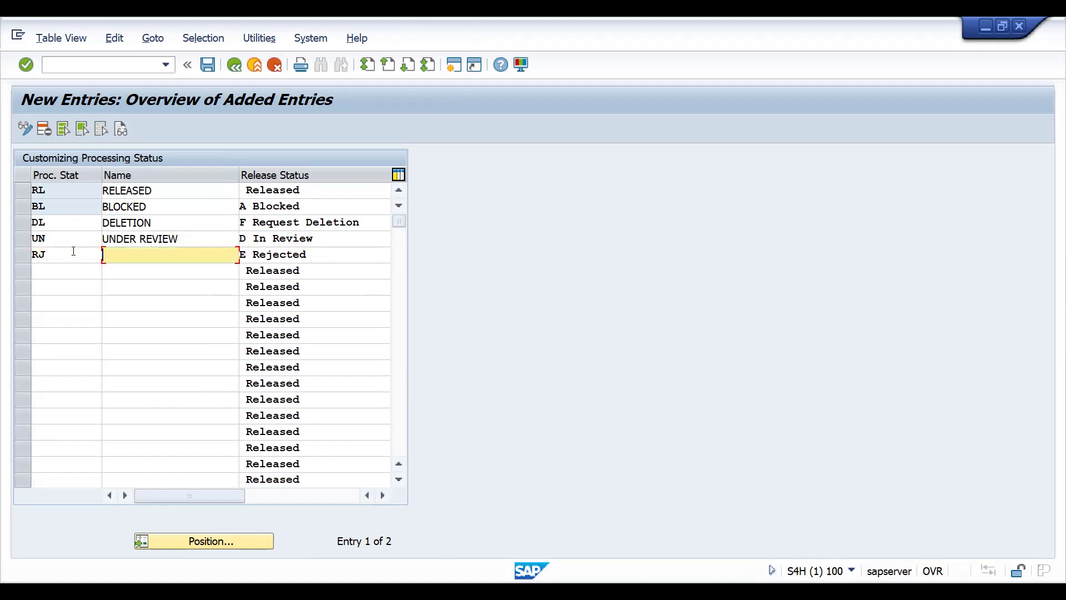
text(REJEC)
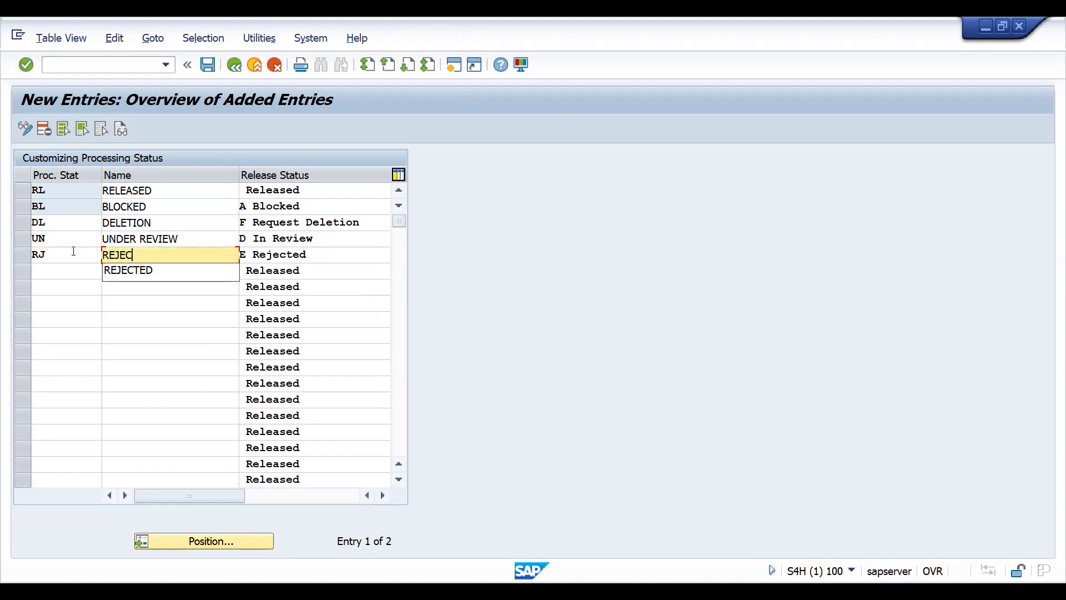
text(TED)
key(Return)
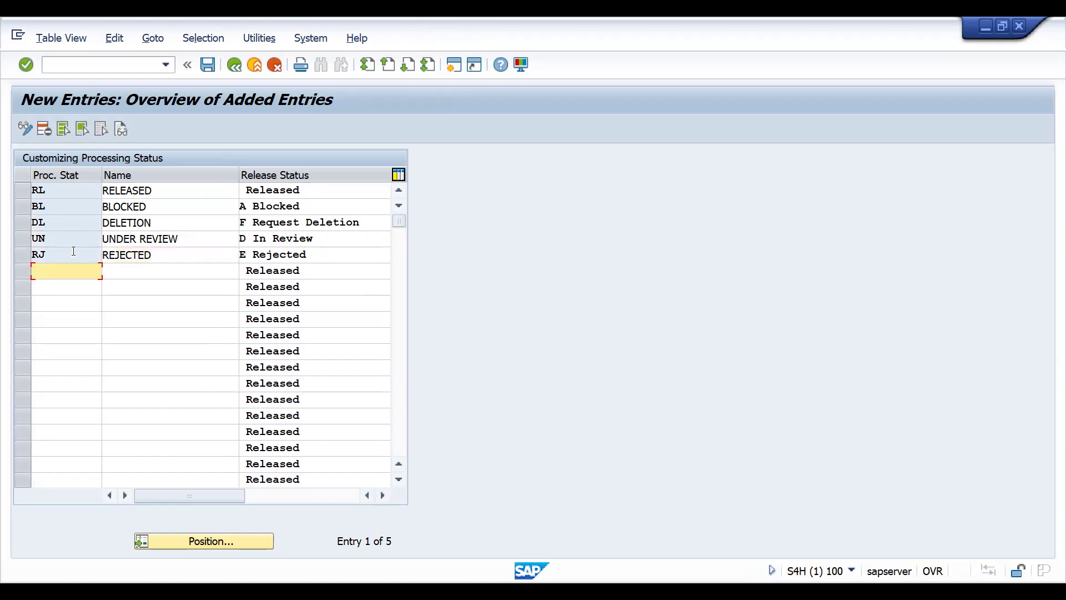
key(ctrl+s)
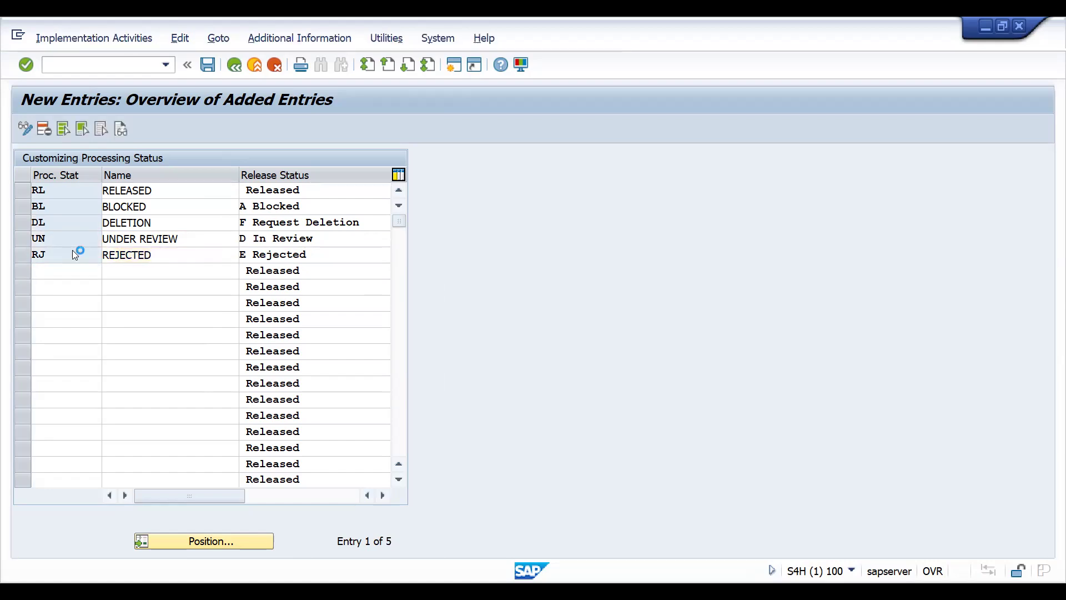
key(Return)
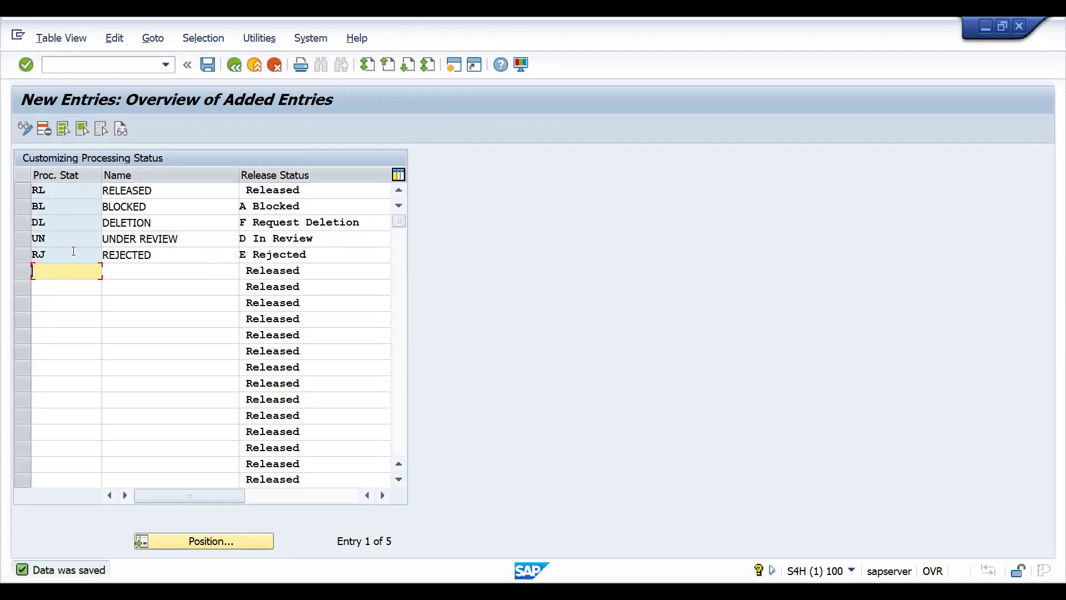
Step: Save again with the RL and BL entries selected, and return to the customizing structure
click(22, 190)
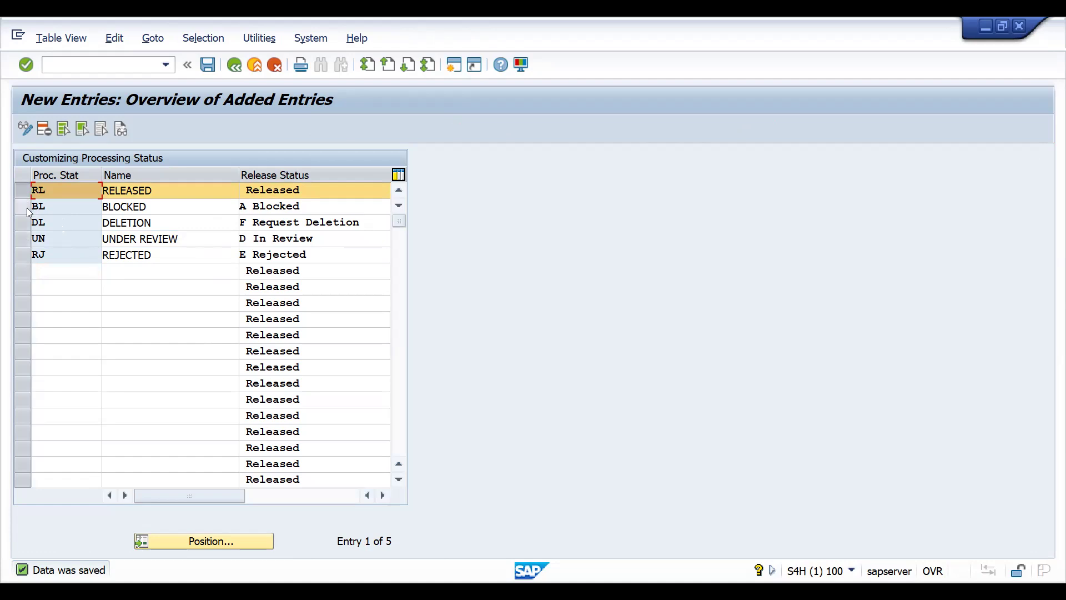
click(25, 208)
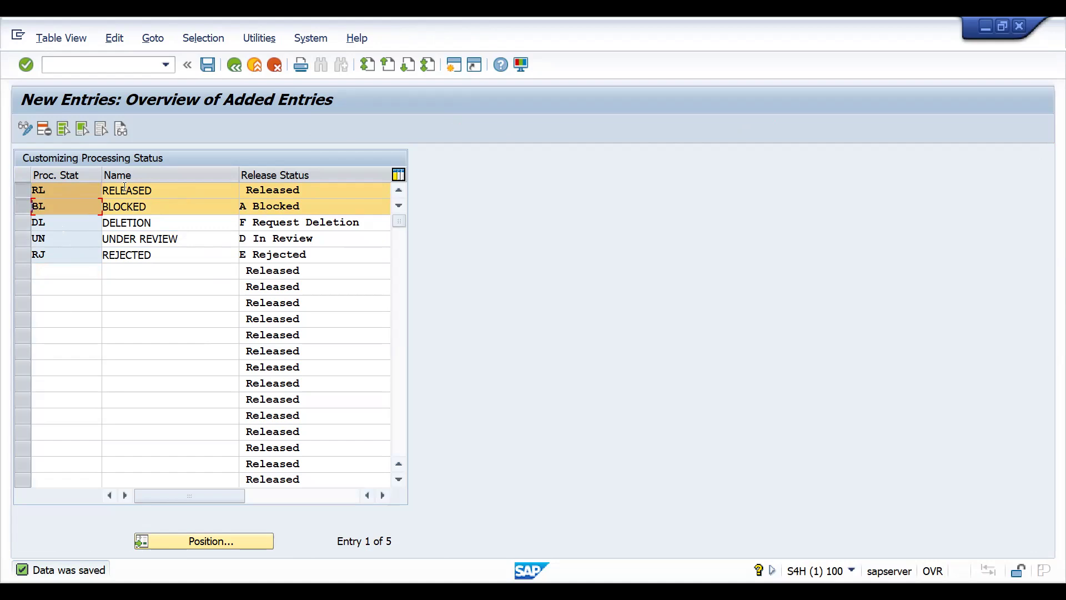
click(209, 65)
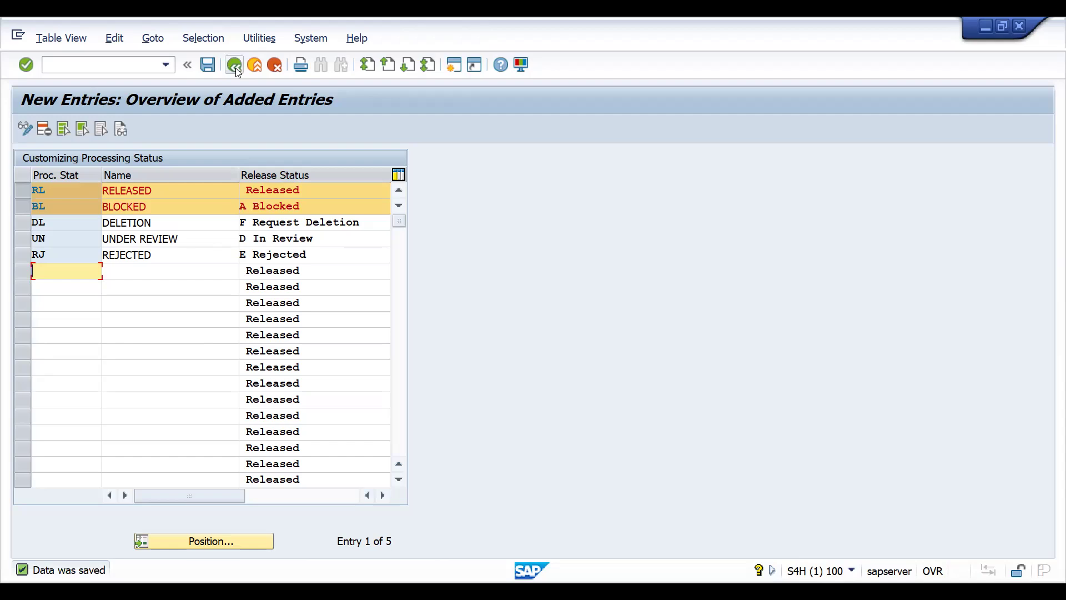
click(235, 67)
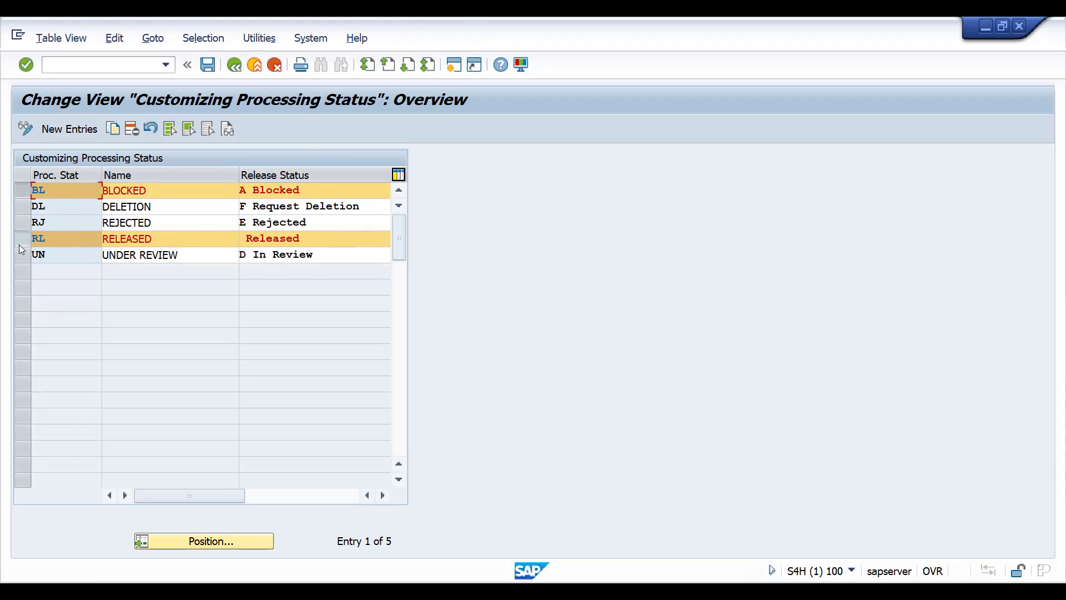
click(241, 62)
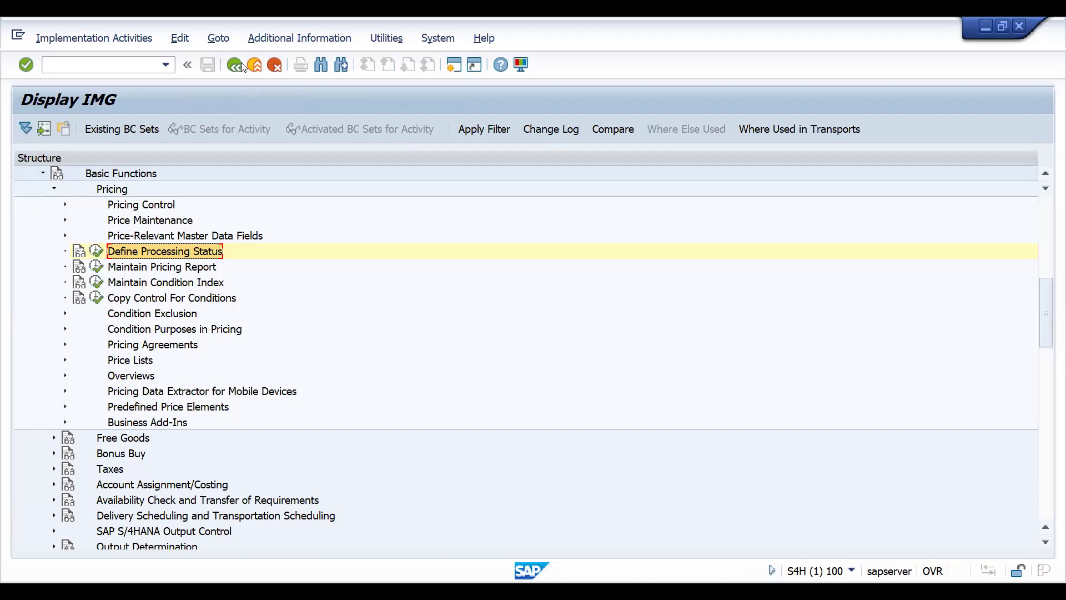
Step: Switch to the Excel workbook and enter status RL in P7 for the regular discount and BL in P8 for the festive one
key(alt+Tab)
click(747, 239)
text(RL)
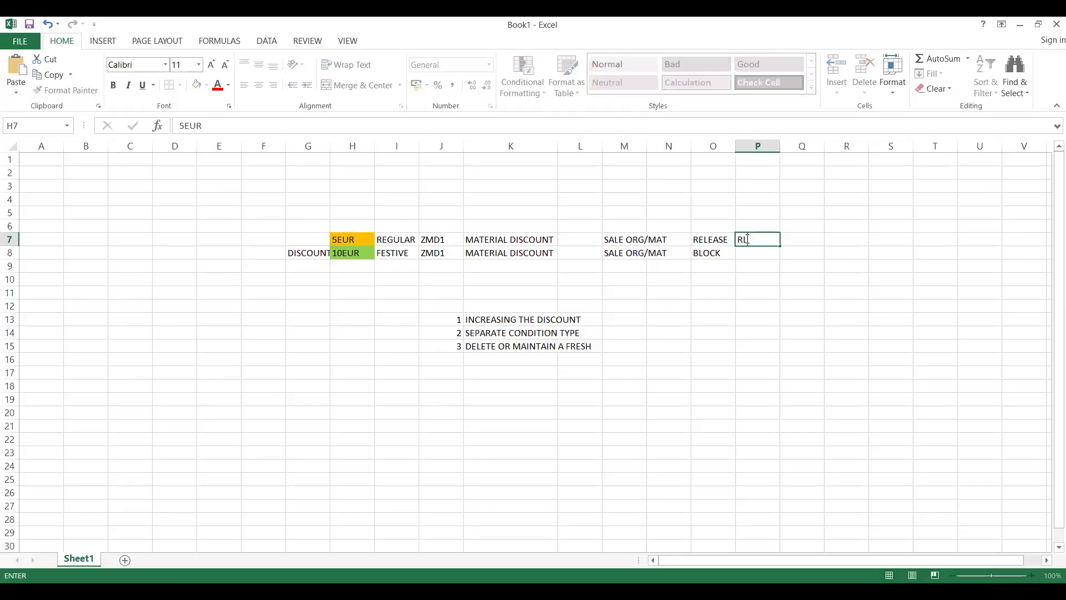
click(748, 253)
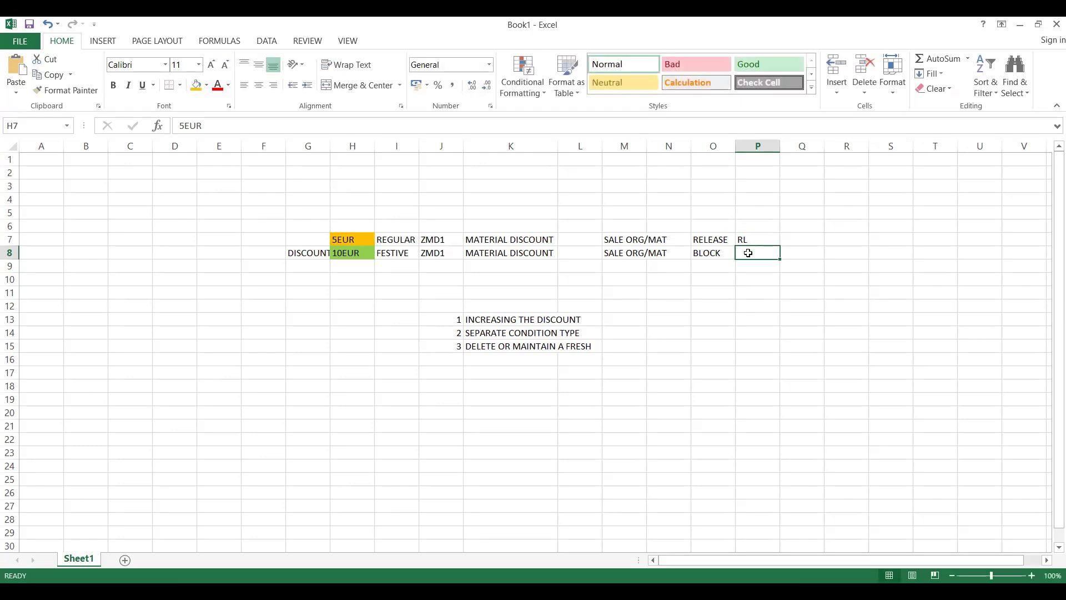
text(BL)
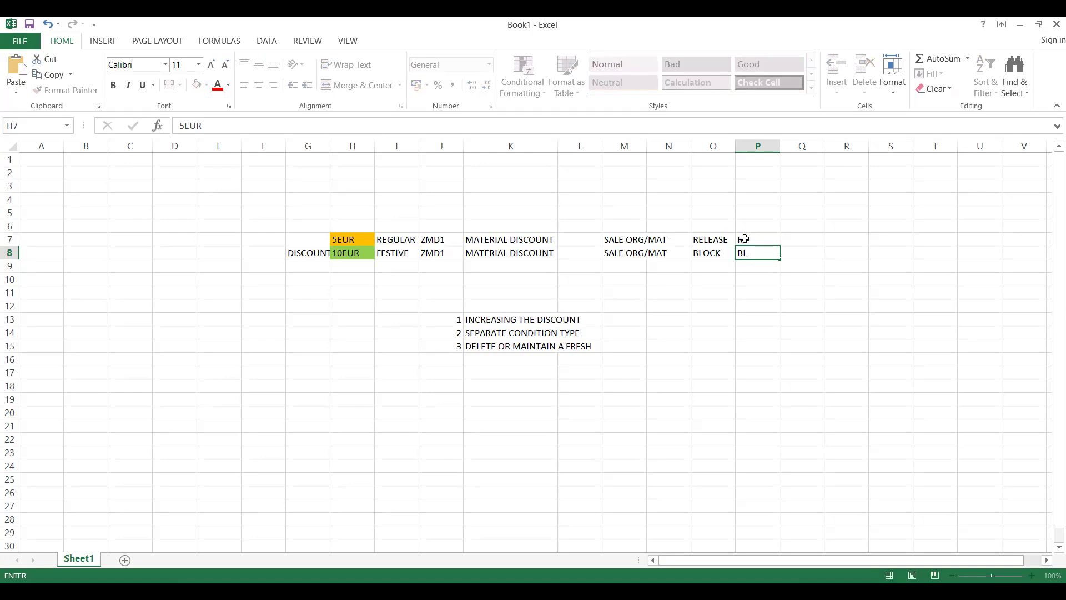
click(744, 239)
text(RL)
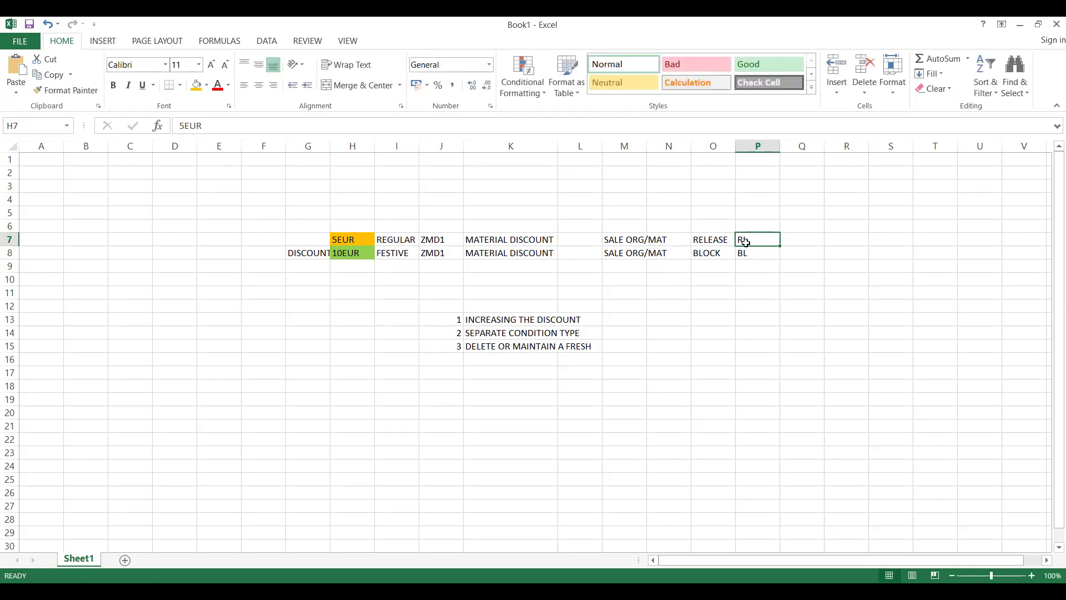
Step: Enter 5EUR in Q7 beside the RL status and BLANK in Q8 beside the BL status
click(792, 242)
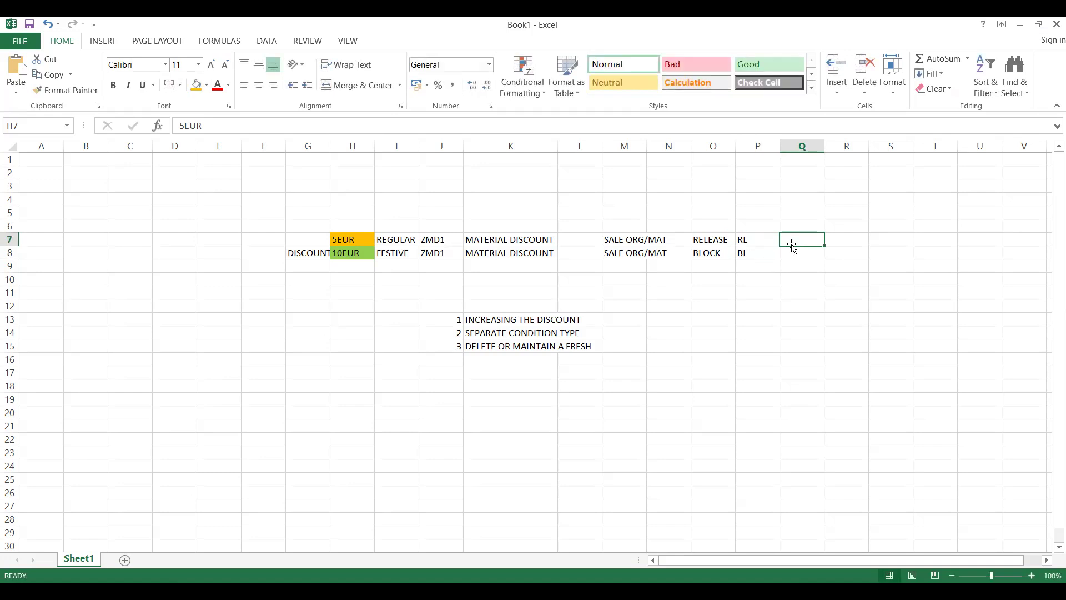
text(5EU)
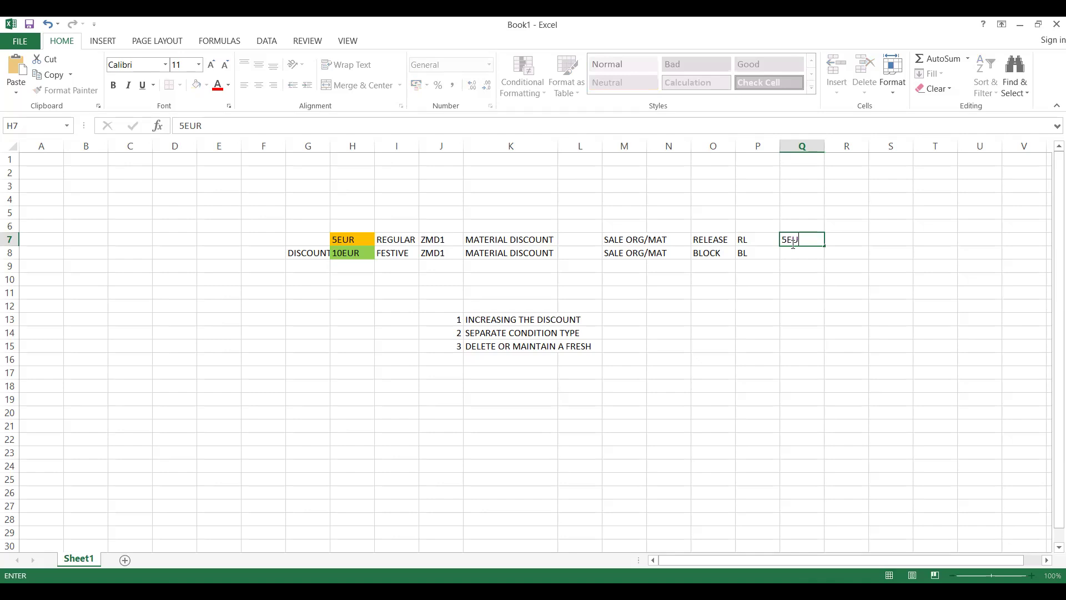
text(R)
click(794, 257)
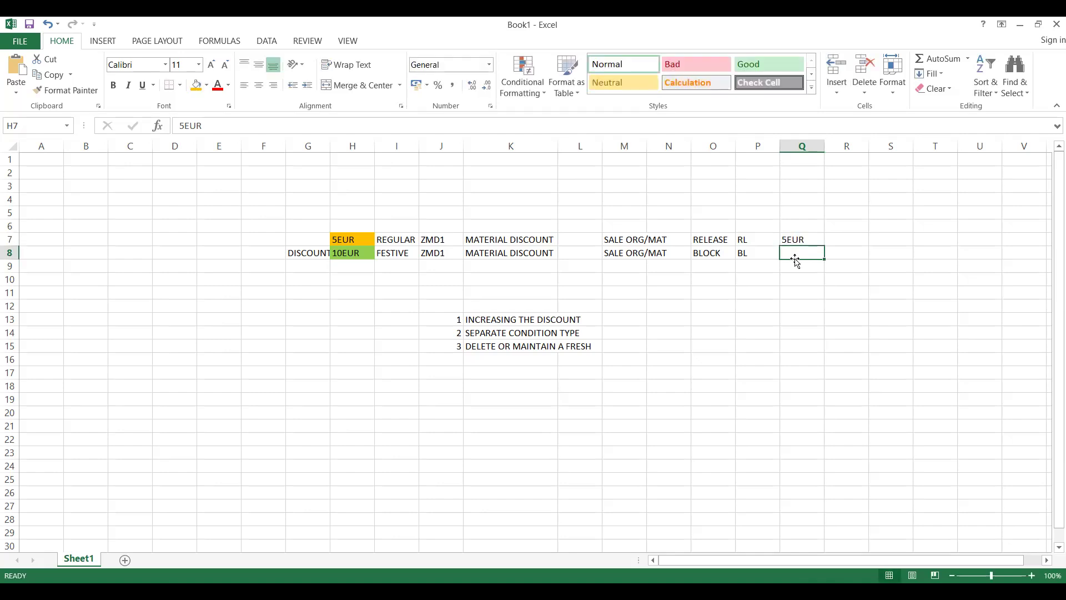
text(BL)
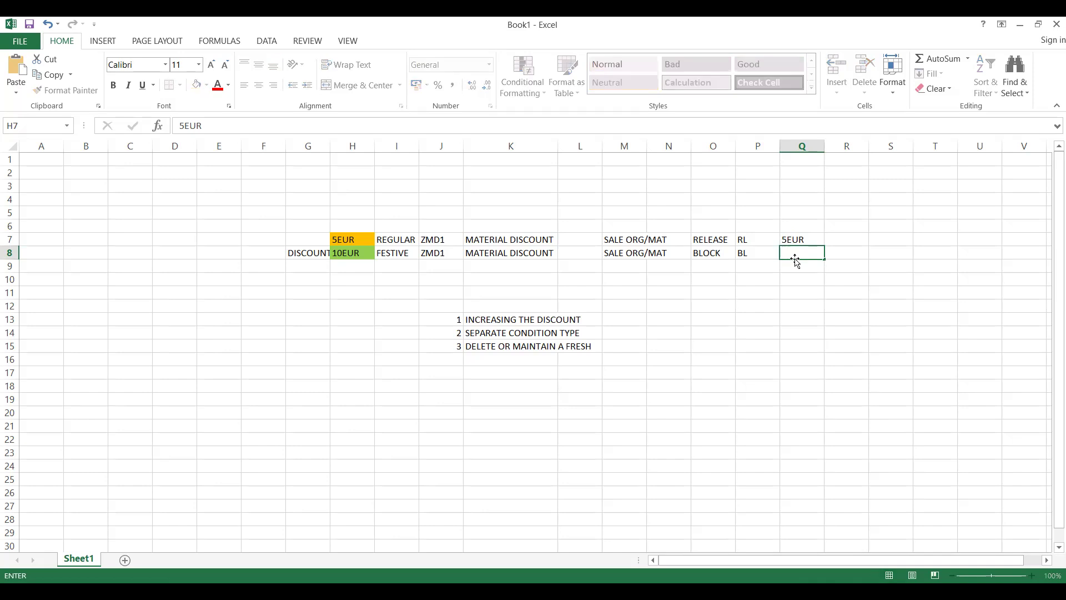
text(ANK)
click(754, 265)
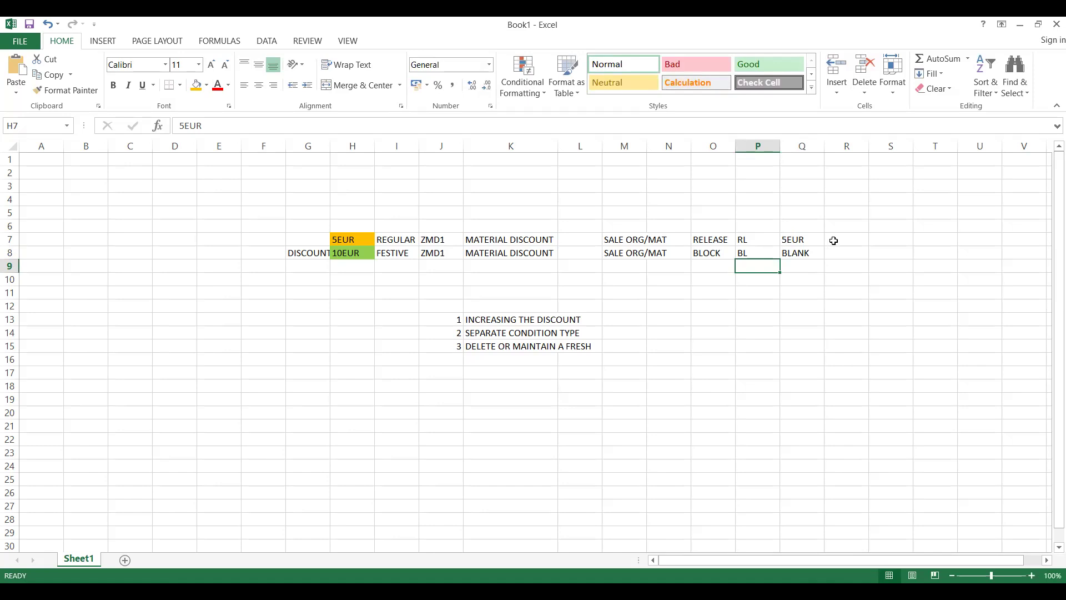
Step: Enter the reversed case for the regular discount, with BL in R7 and BLANK in S7
click(834, 240)
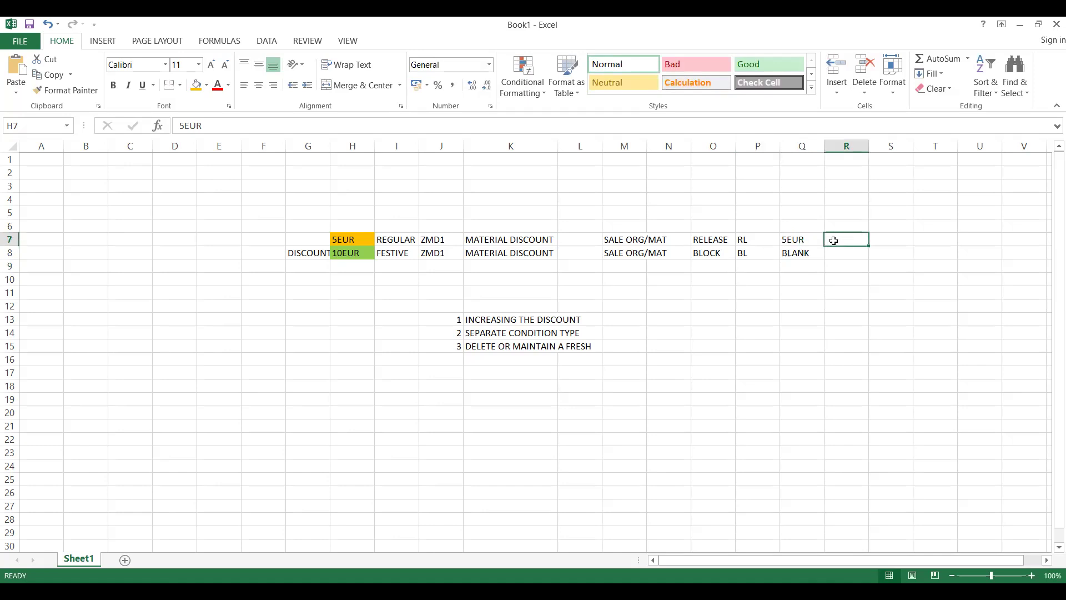
text(BL)
click(884, 237)
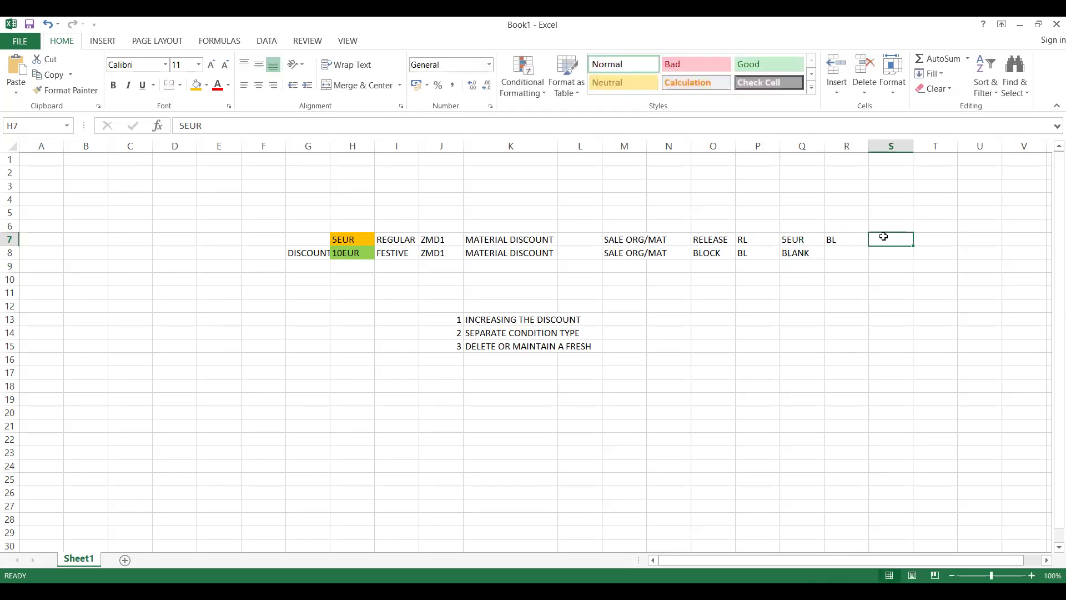
text(BLANK)
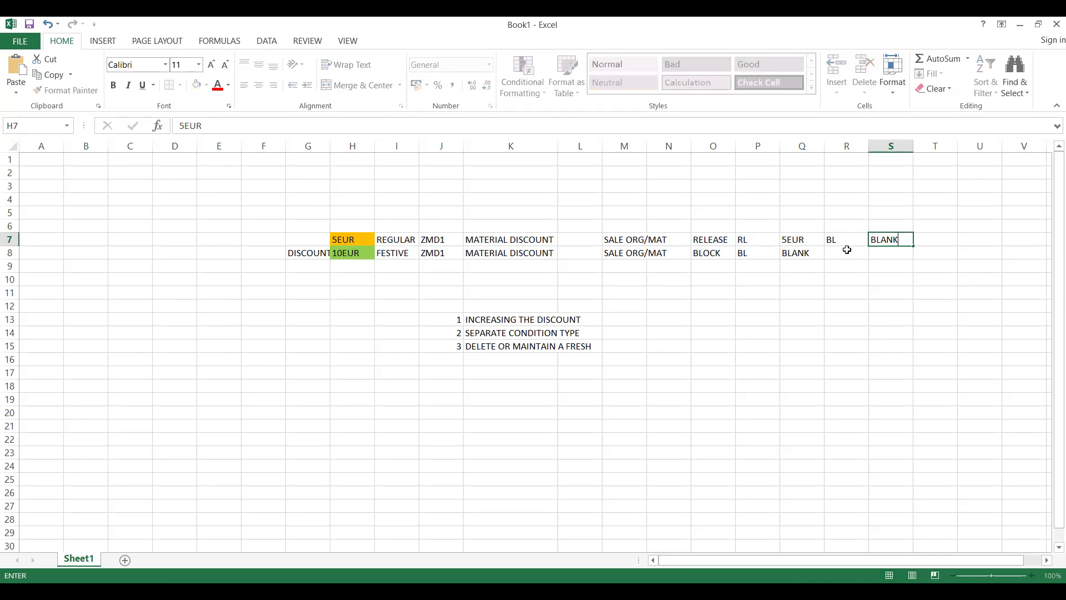
Step: Enter the reversed case for the festive discount, with RL in R8 and 10 in S8
click(847, 250)
text(RL)
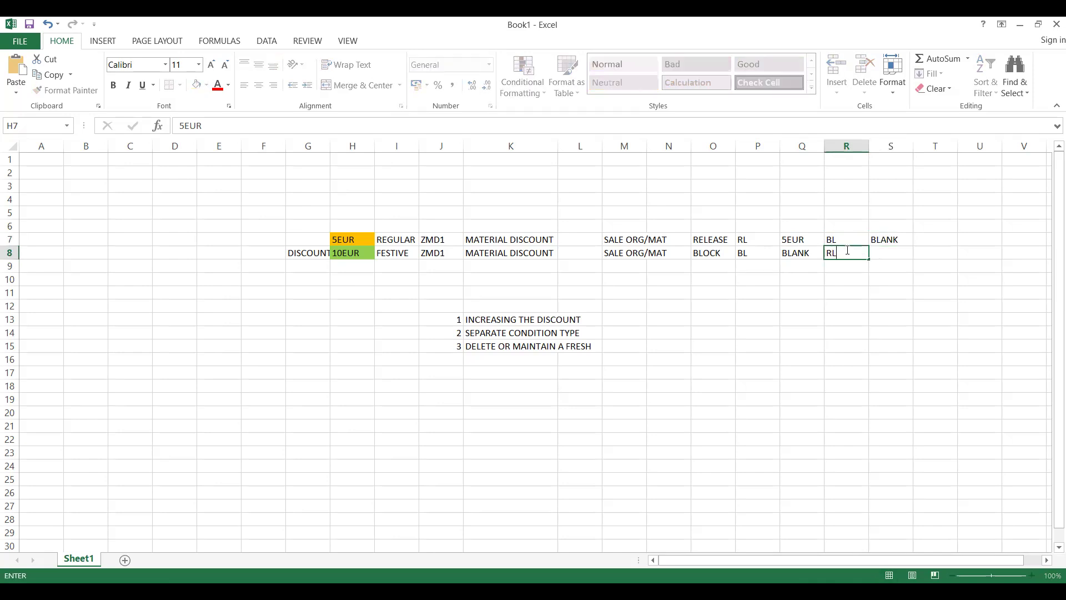
click(886, 251)
text(10)
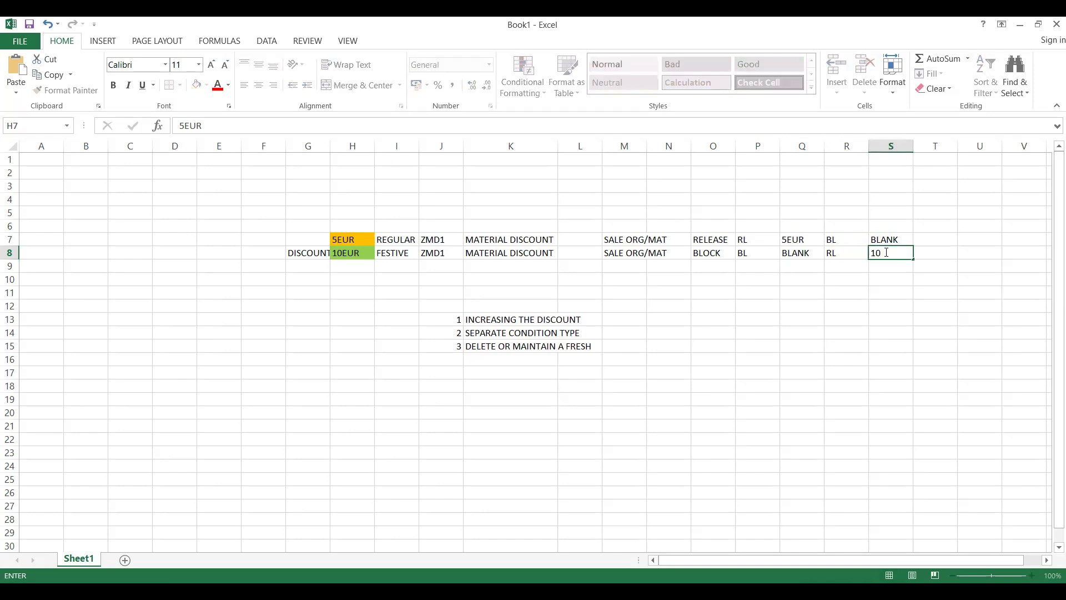
click(626, 335)
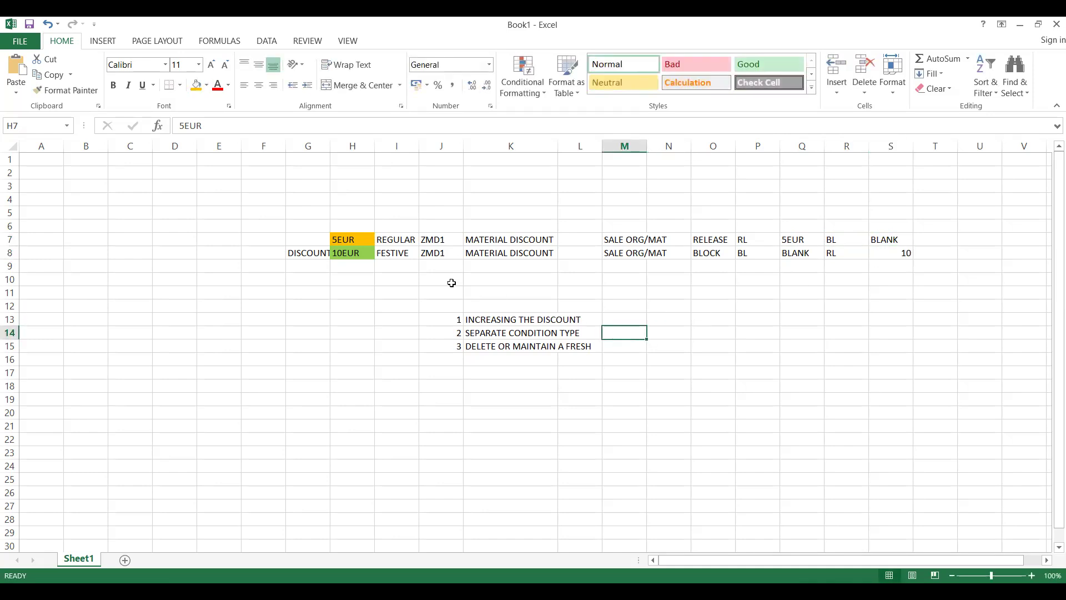
click(340, 240)
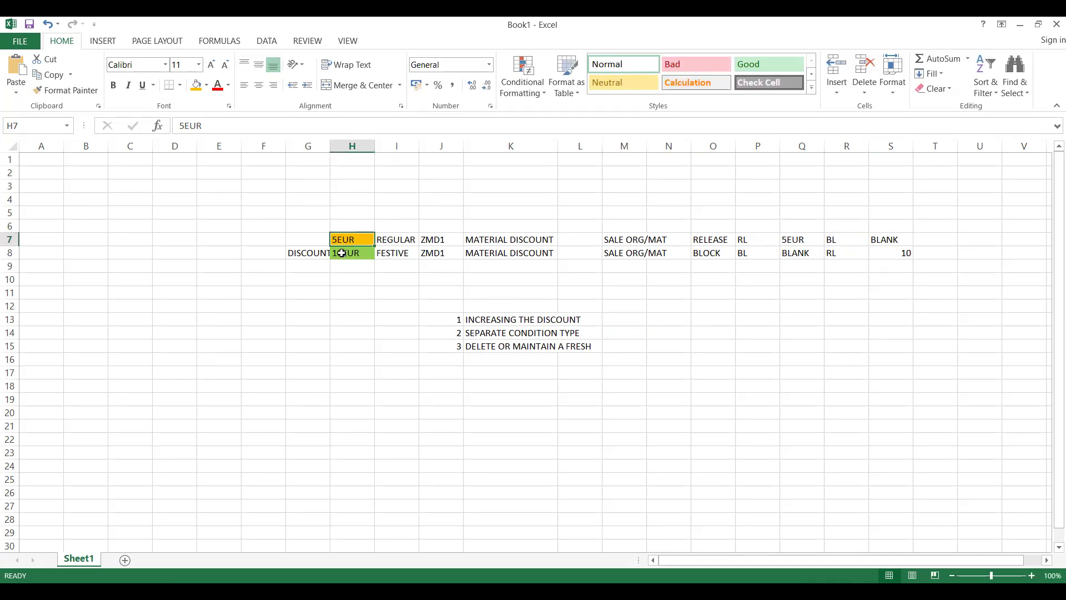
Step: Switch to SAP, run transaction VK12 and check the key combinations offered for condition type ZMAD
click(342, 253)
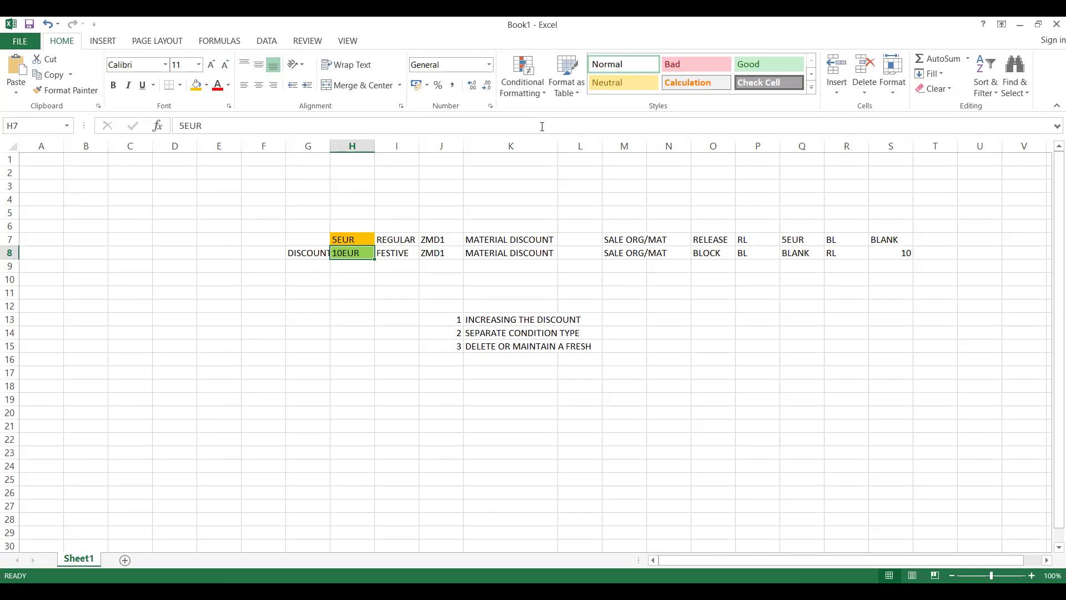
key(alt+Tab)
text(/NVK12)
key(Return)
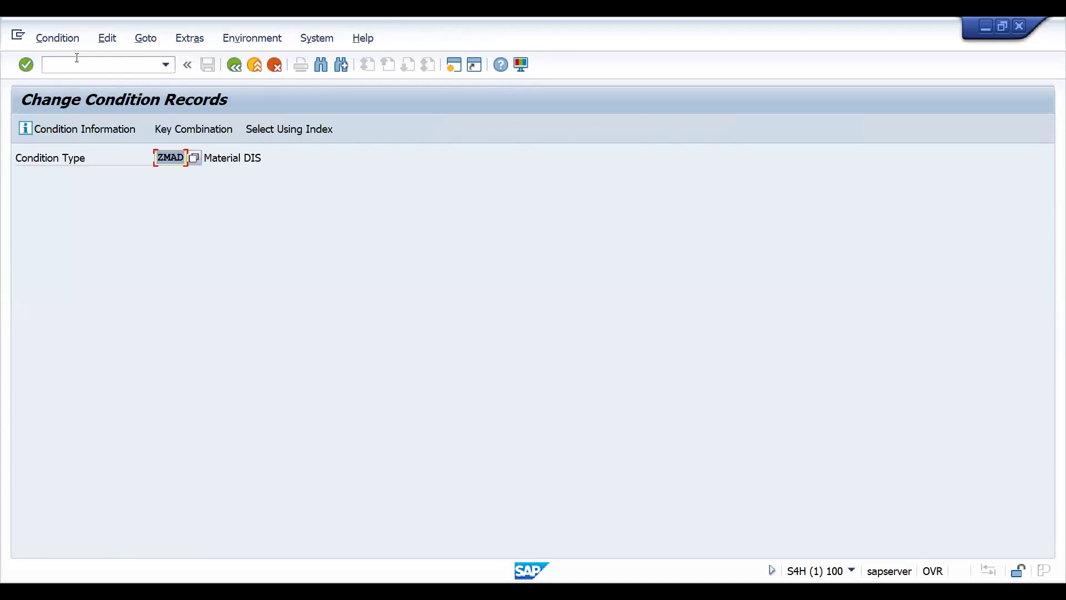
key(Return)
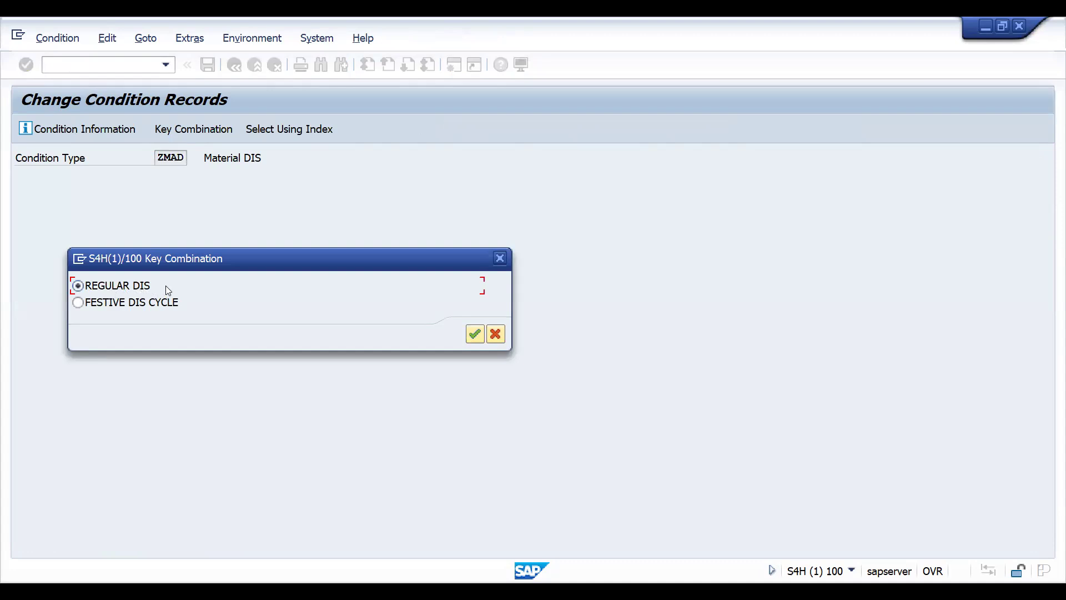
click(496, 334)
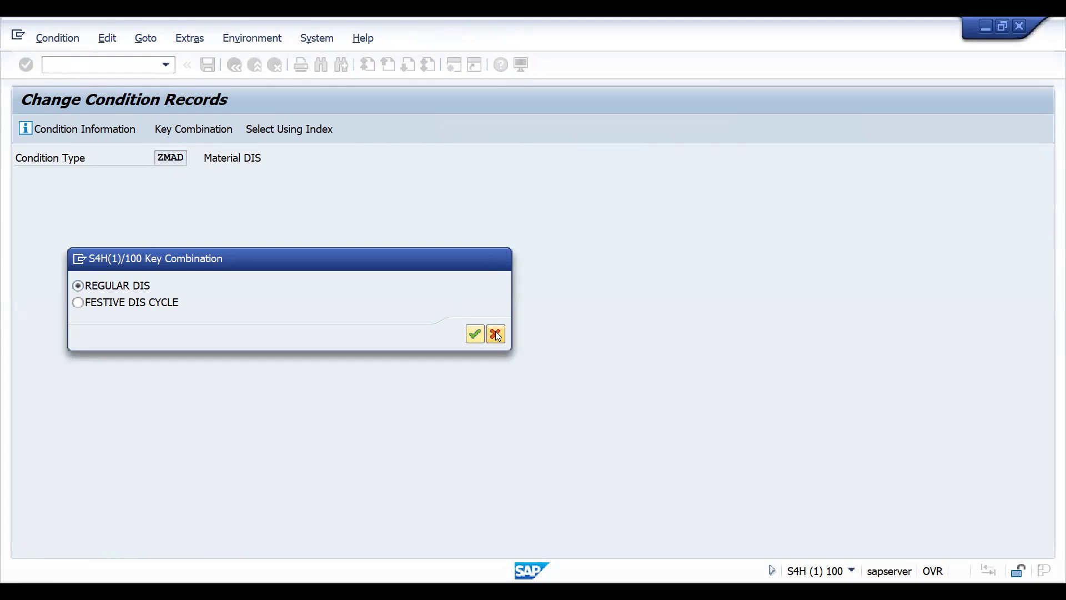
Step: Start a VA01 sales order of type DOR1 for sales organization DRAM, entering the sold-to party's customer number and accepting the proposed ship-to party
click(84, 63)
text(/NVA01)
key(Return)
key(Return)
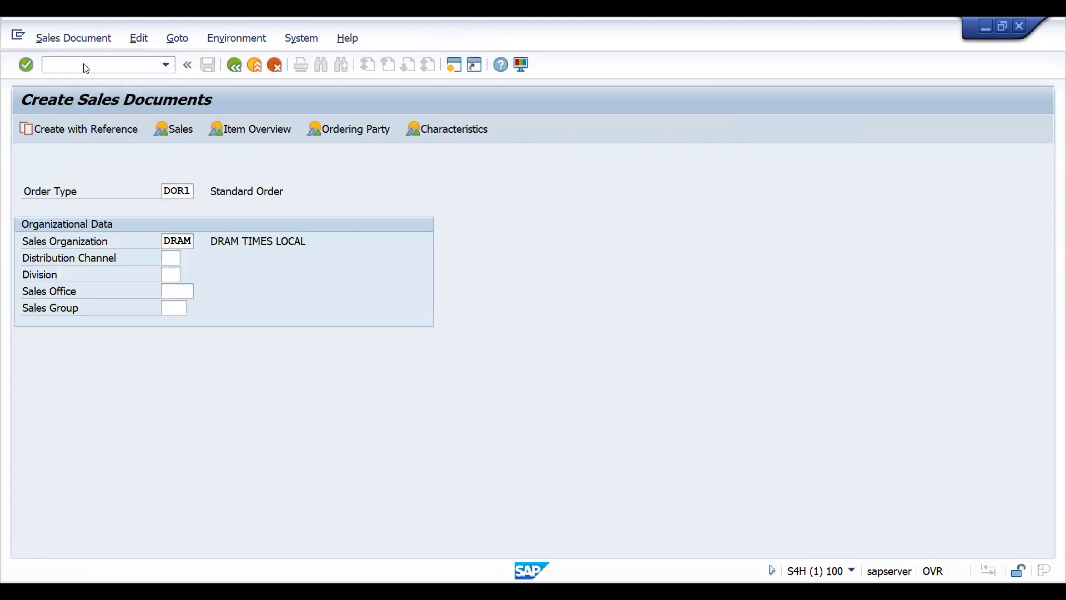
text(100031)
key(Return)
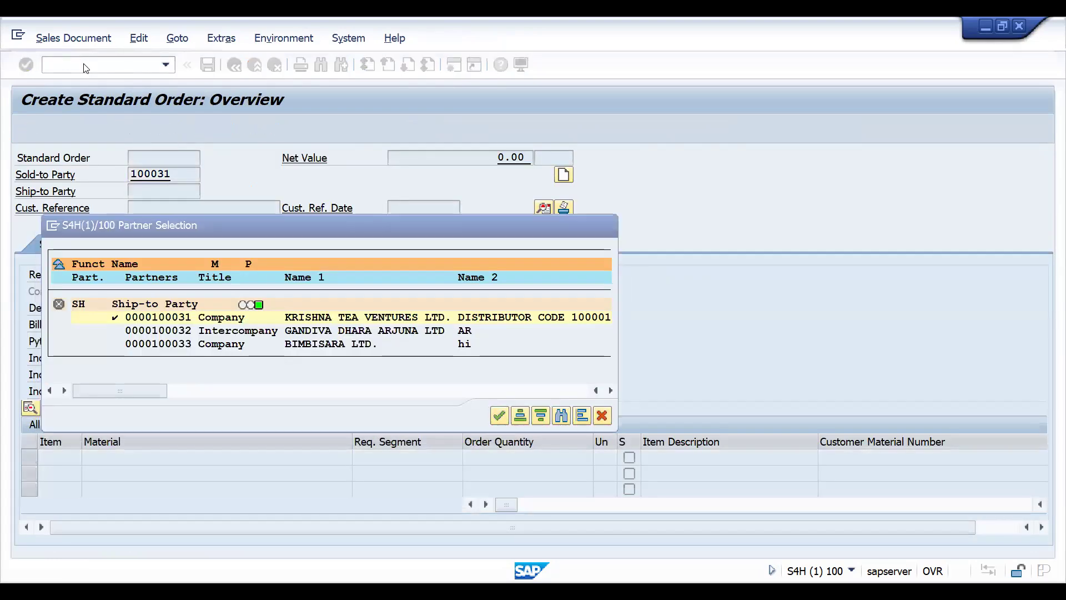
key(Return)
Step: Enter customer reference PRORELTEST and add material 25861 with quantity 1 as the order's first item
text(PRORELTEST)
key(Return)
text(25861)
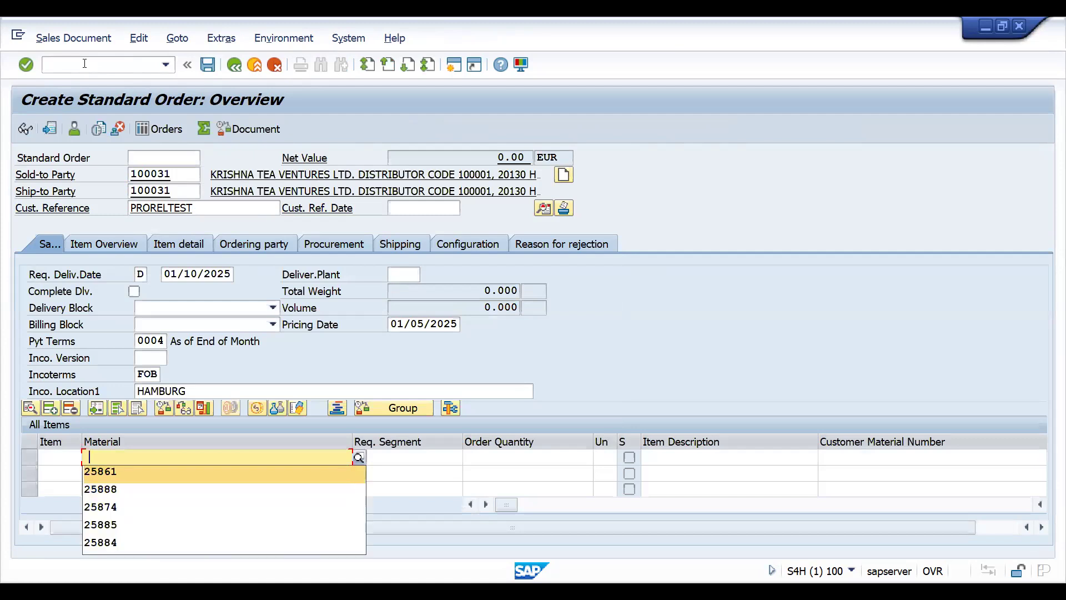
key(Tab)
key(Return)
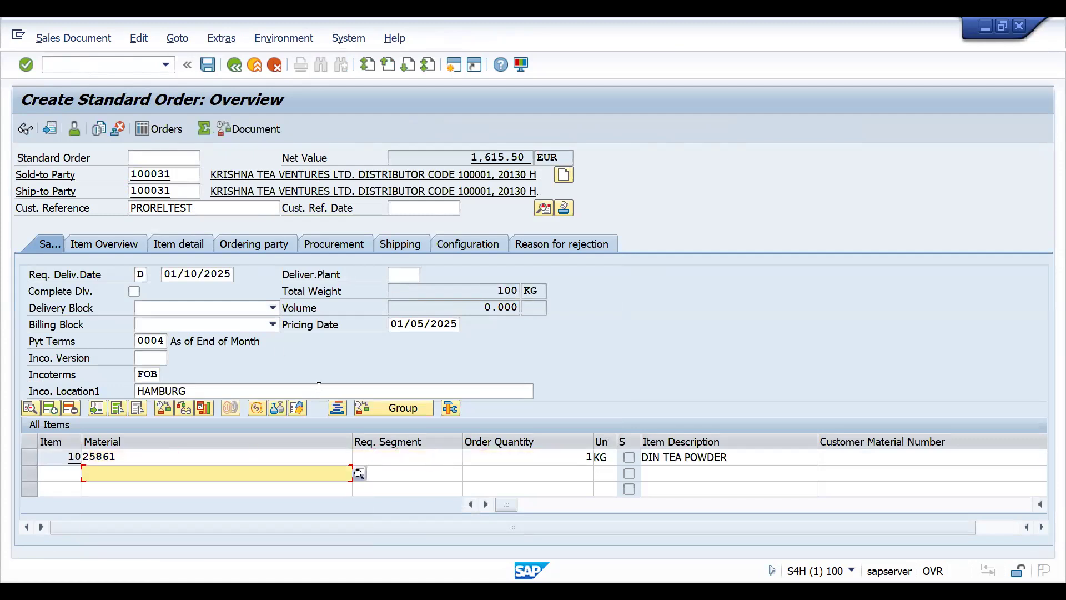
Step: Examine the item's pricing analysis and expand condition type ZMAD down to the REGULAR DIS access
double_click(508, 465)
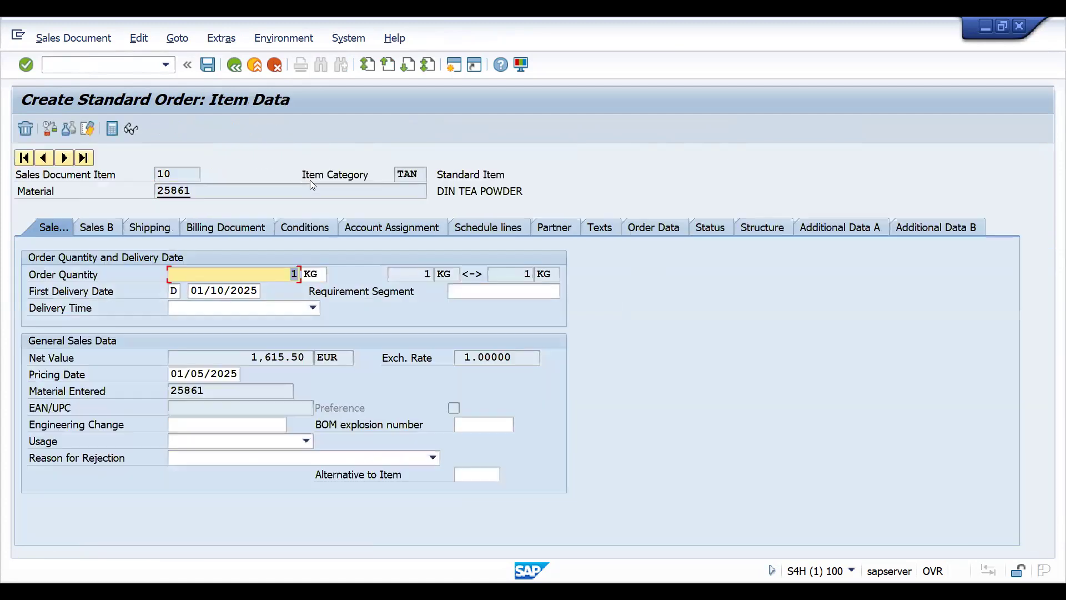
click(306, 228)
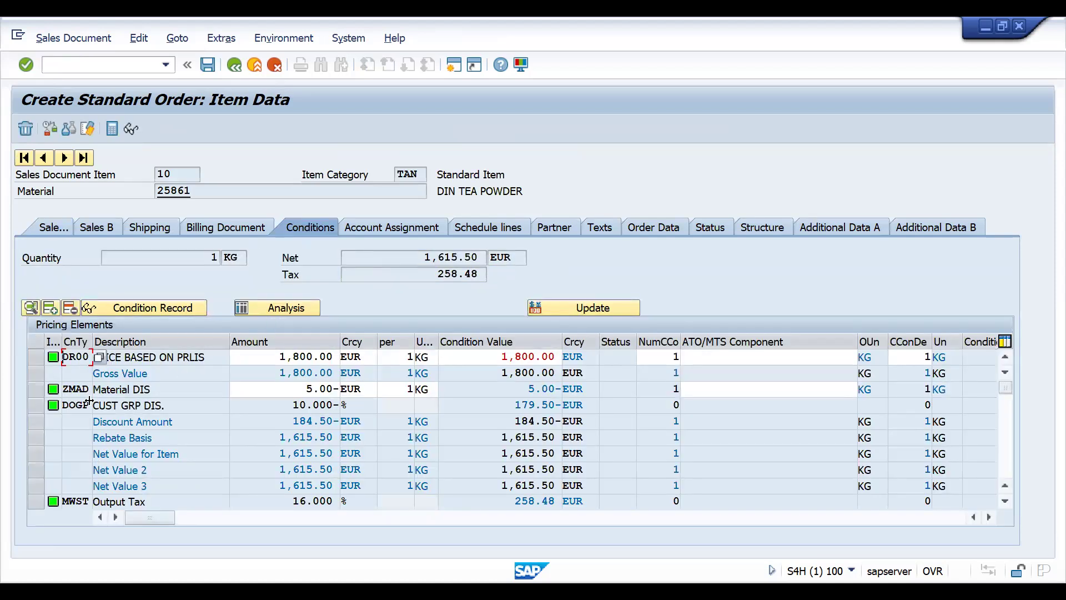
click(273, 313)
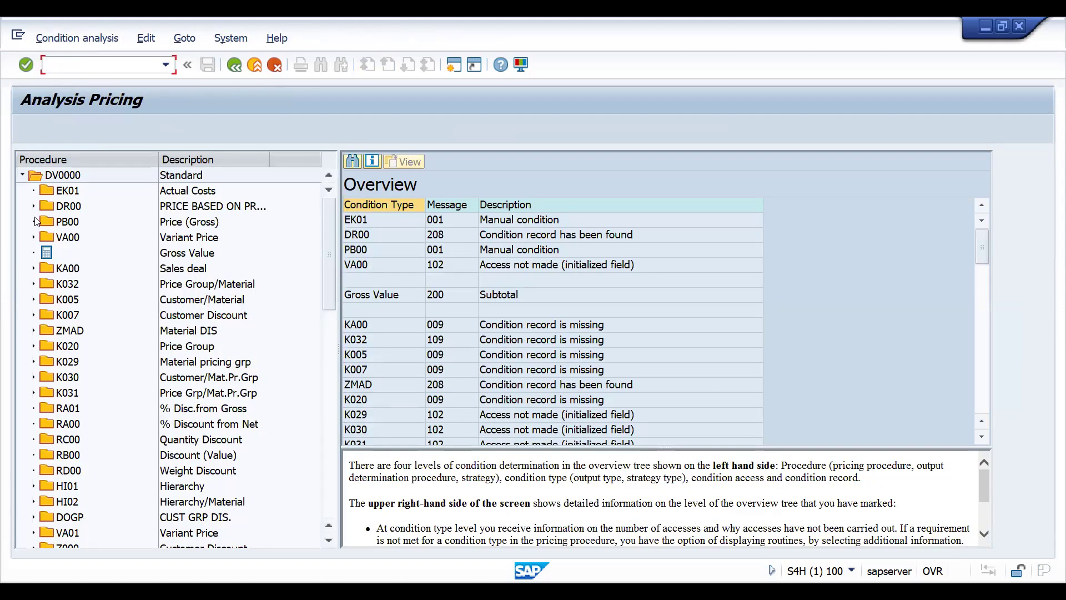
click(34, 330)
click(45, 346)
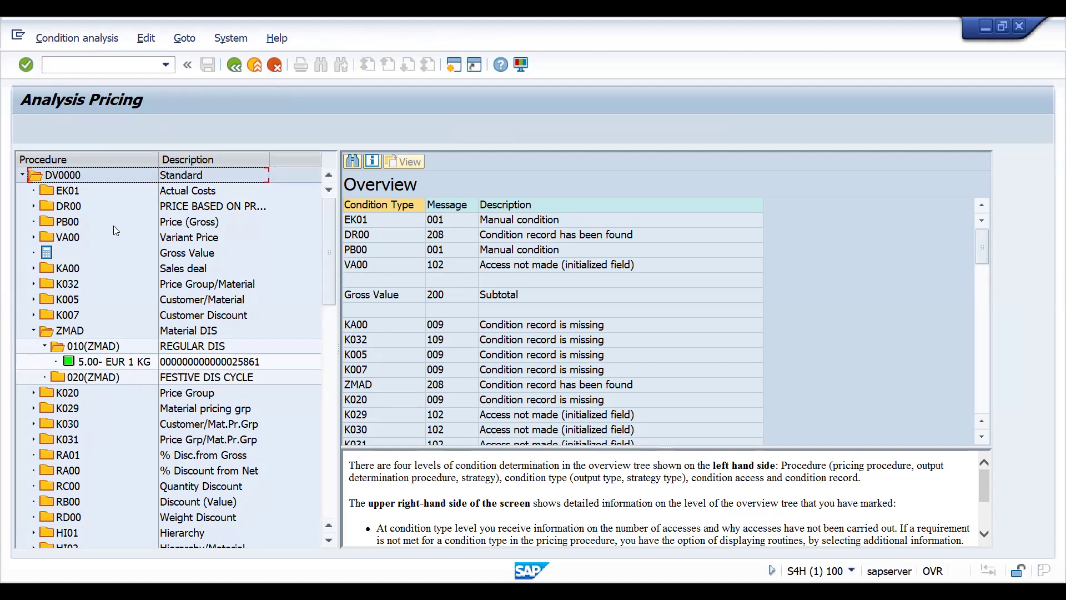
Step: Run transaction VK12 and open the ZMAD REGULAR DIS condition record for material 25861 in sales organization DRAM
click(91, 64)
text(/NV)
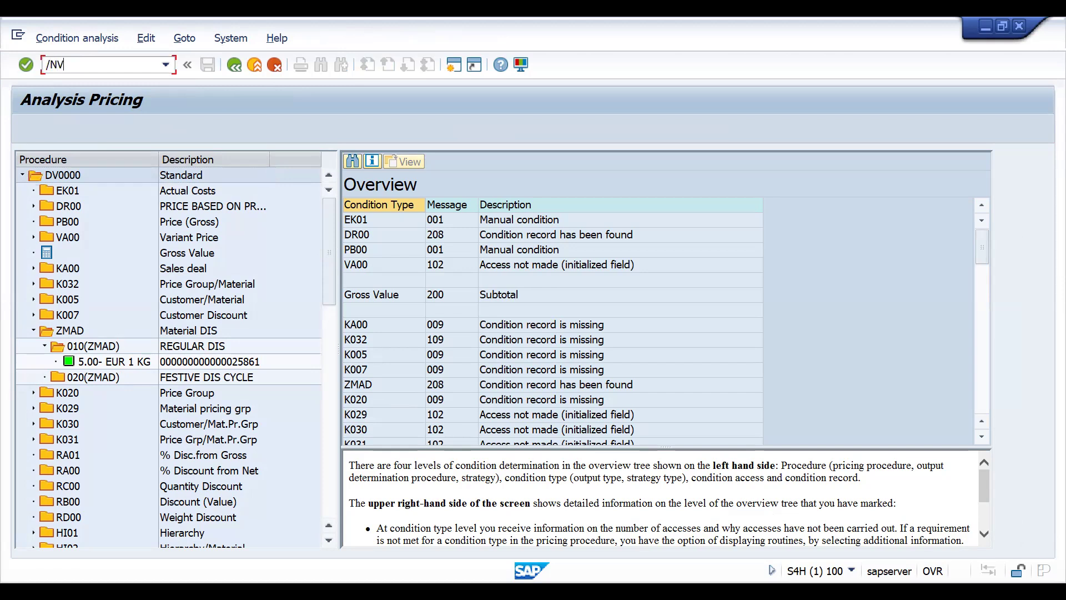
text(K12)
key(Return)
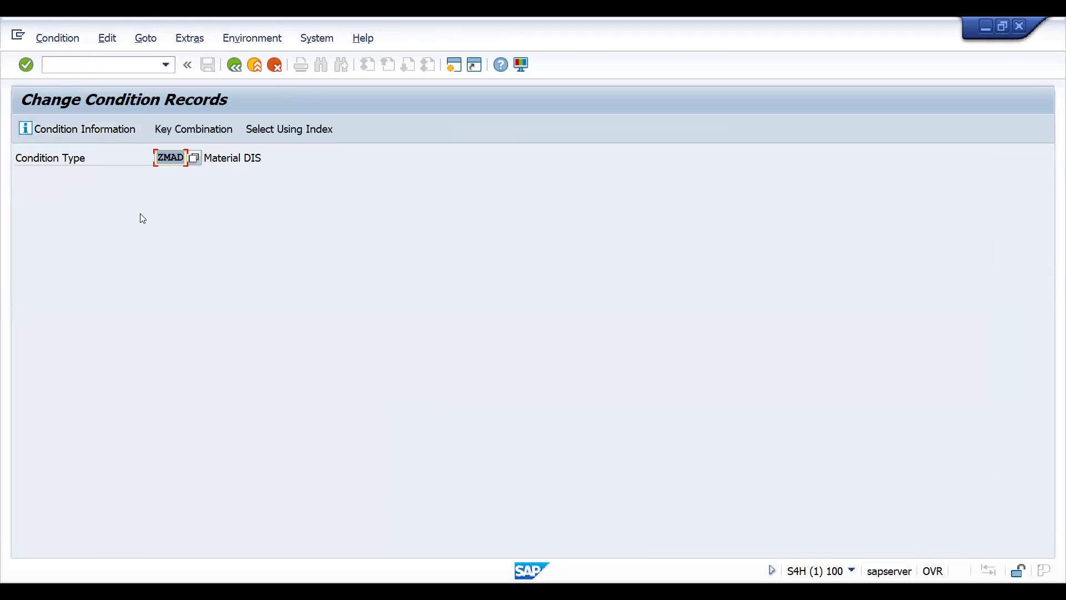
key(Return)
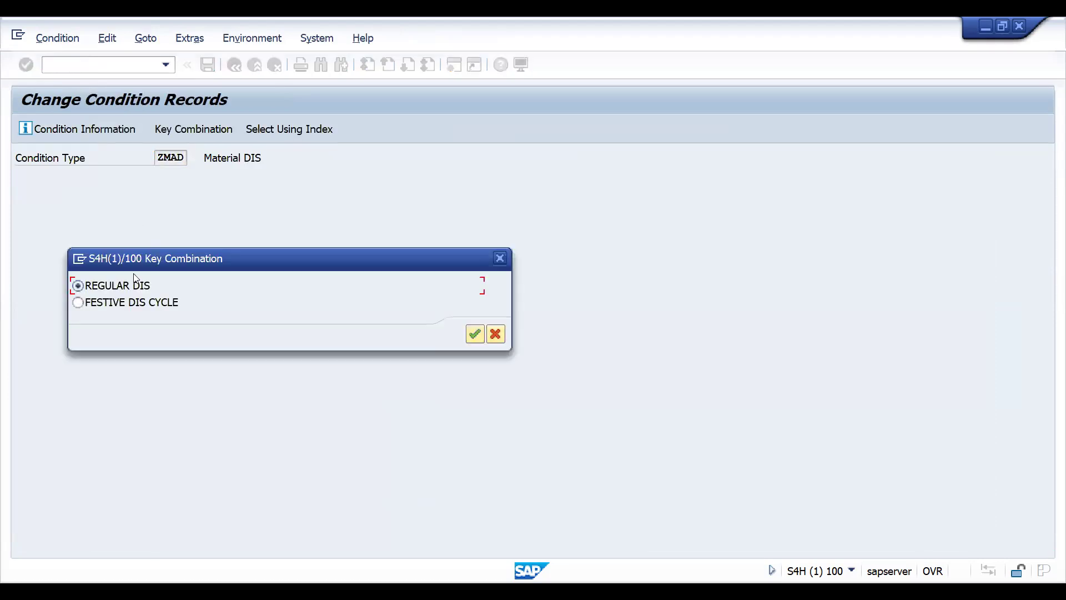
key(Return)
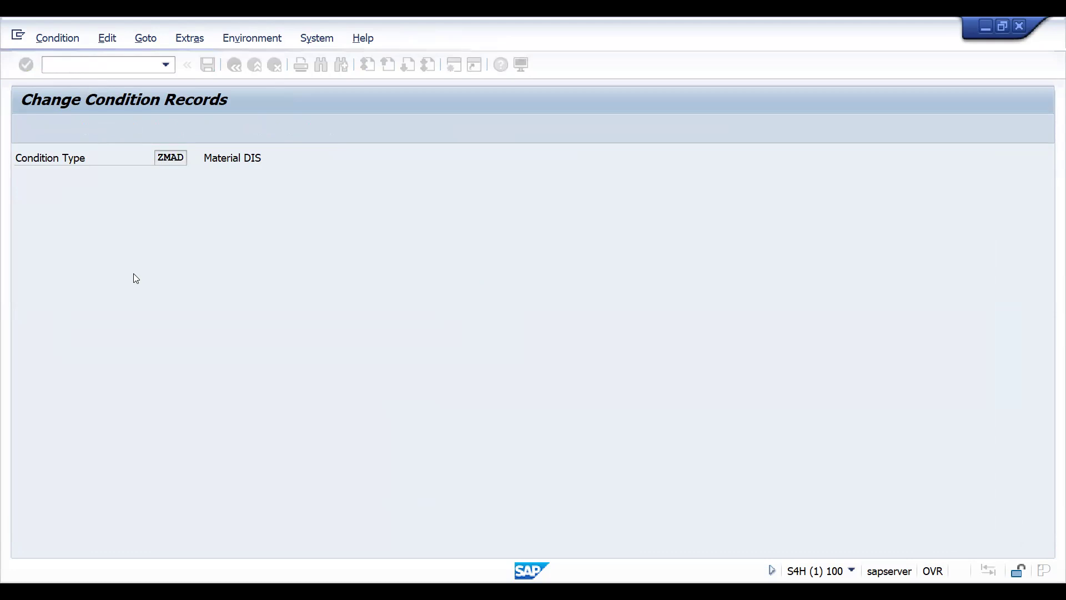
click(25, 129)
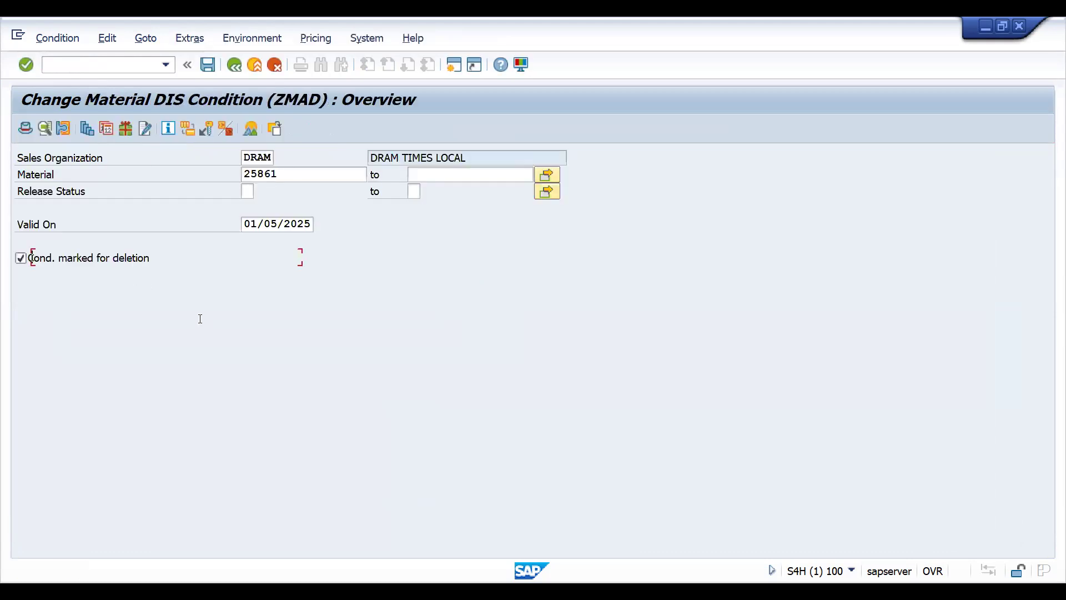
Step: Set the processing status of the regular discount record for material 25861 to BL (BLOCKED)
click(456, 259)
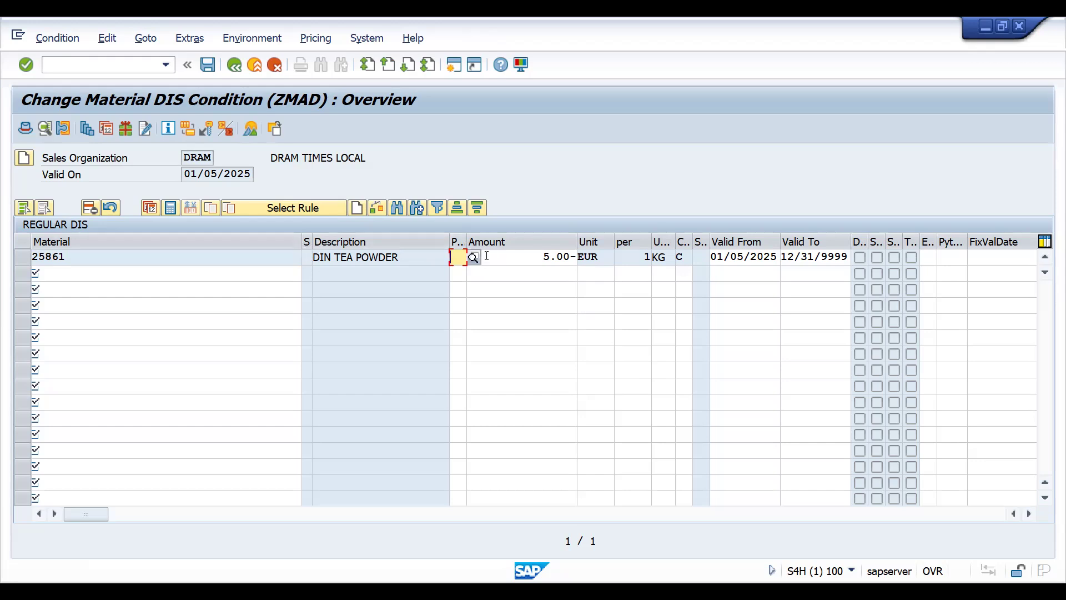
click(473, 258)
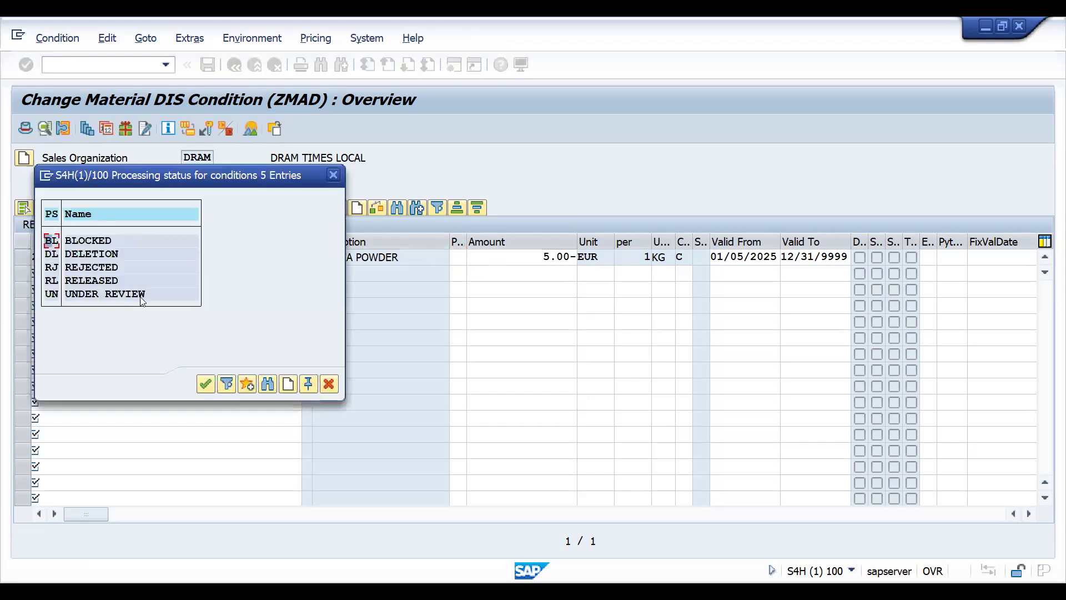
click(54, 245)
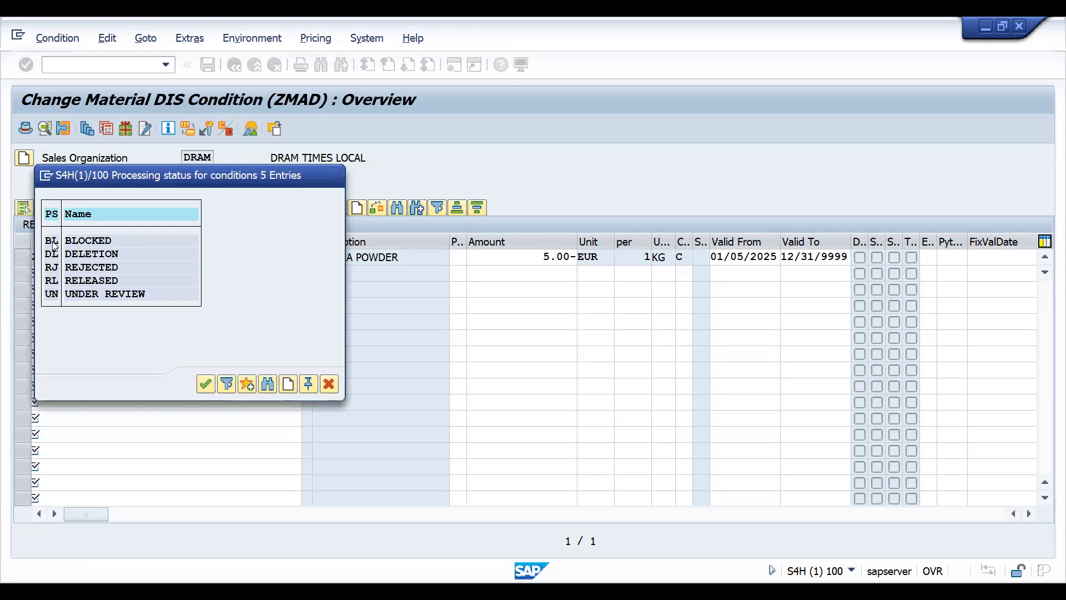
key(Return)
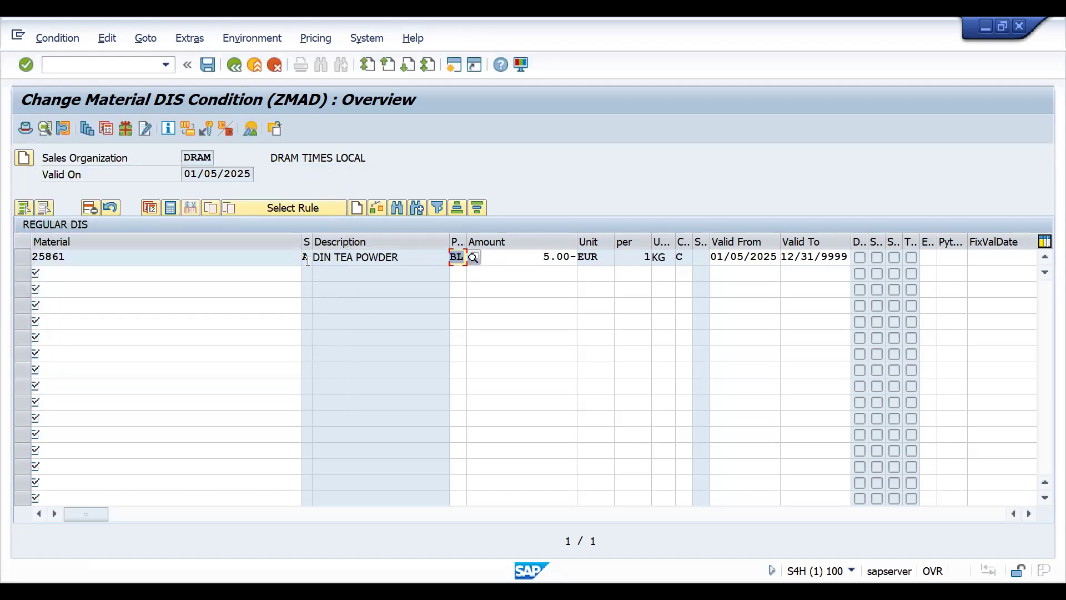
Step: Look up the Blocked entry among the release status values and save the regular discount record
click(307, 259)
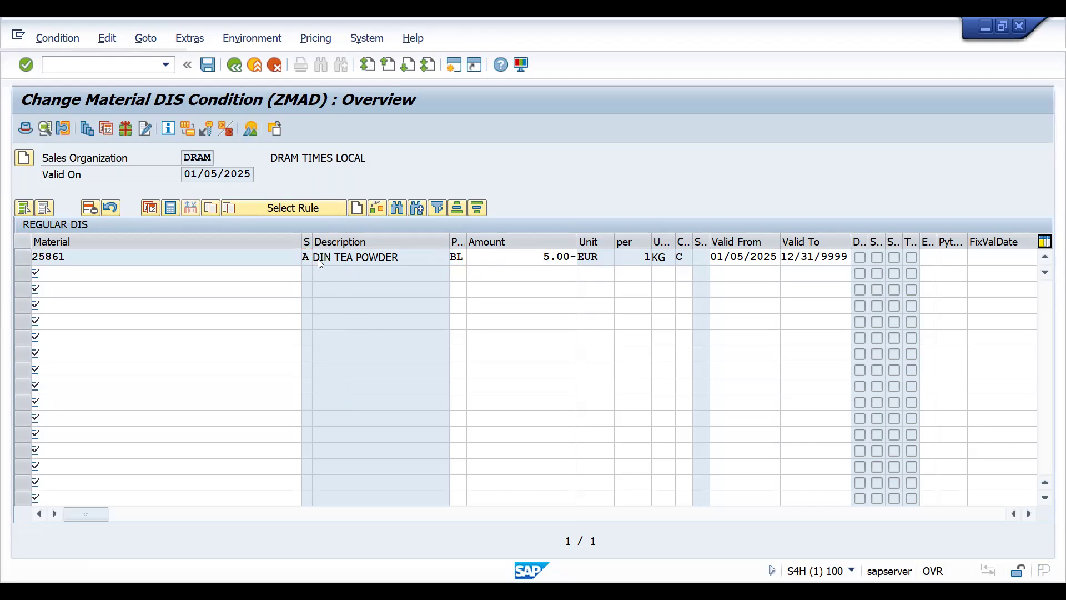
key(F4)
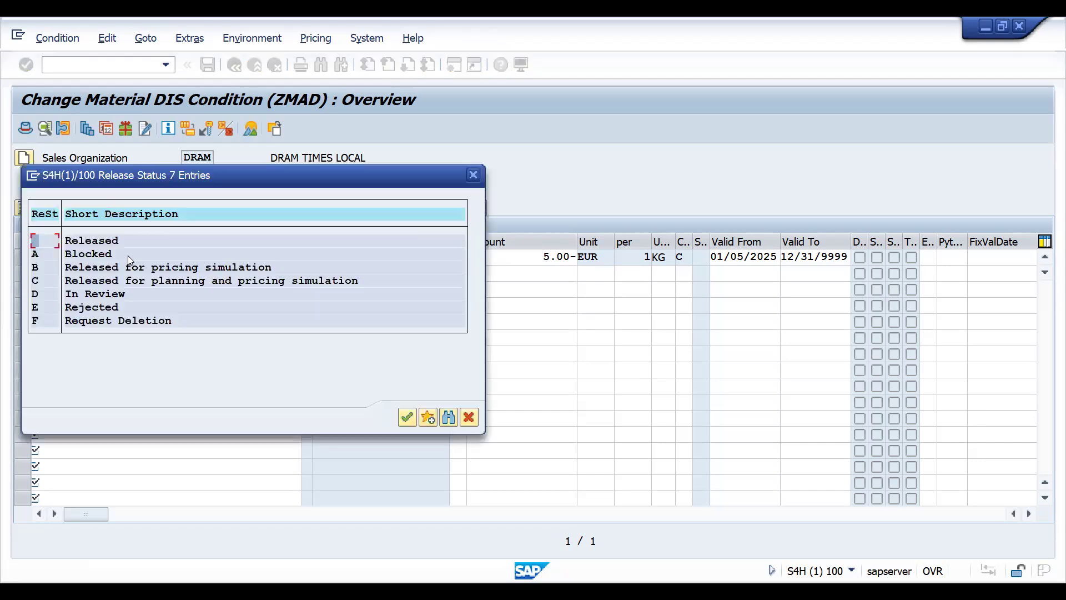
double_click(96, 260)
click(208, 65)
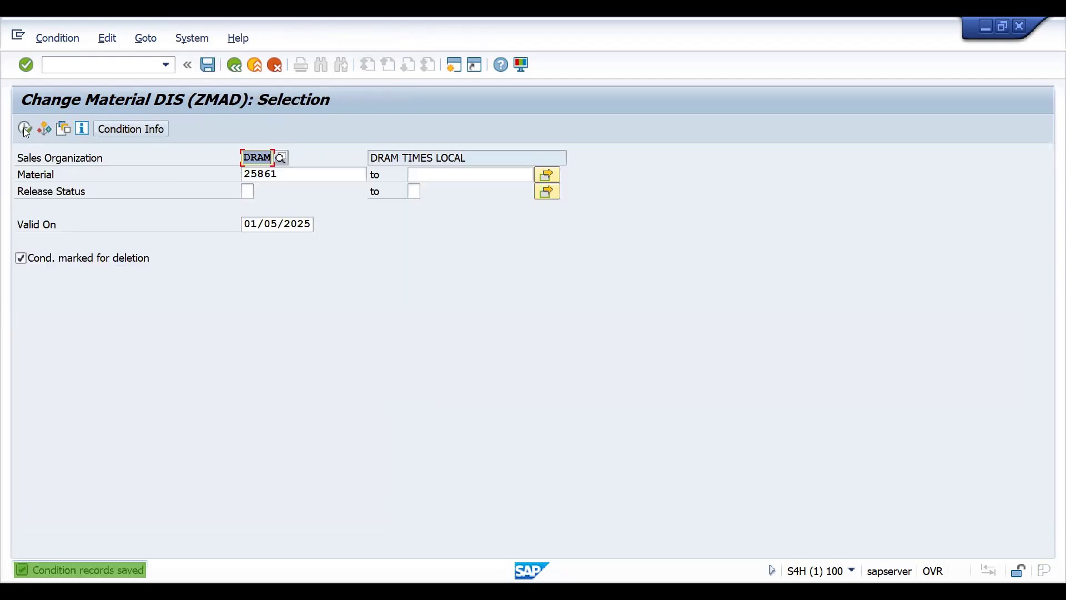
Step: Return to the condition type selection and open the ZMAD FESTIVE DIS CYCLE record for material 25861
click(235, 65)
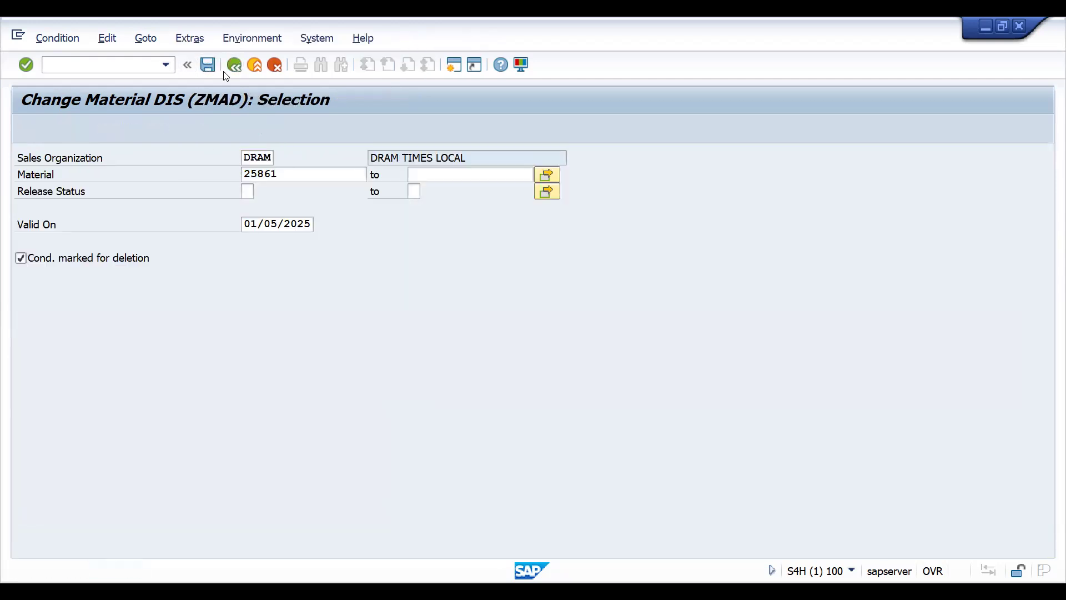
click(205, 128)
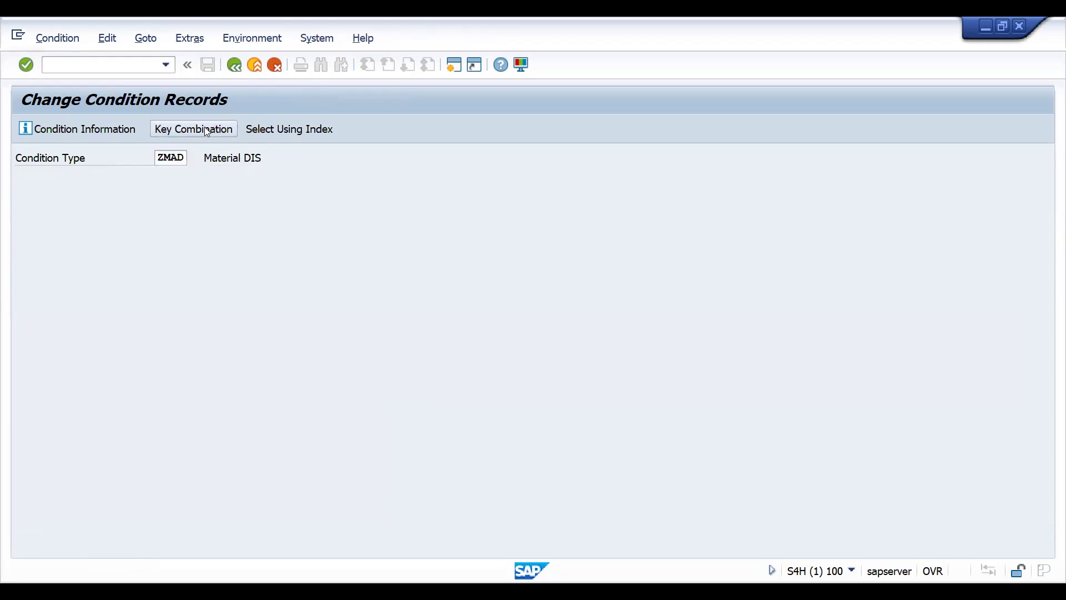
click(83, 304)
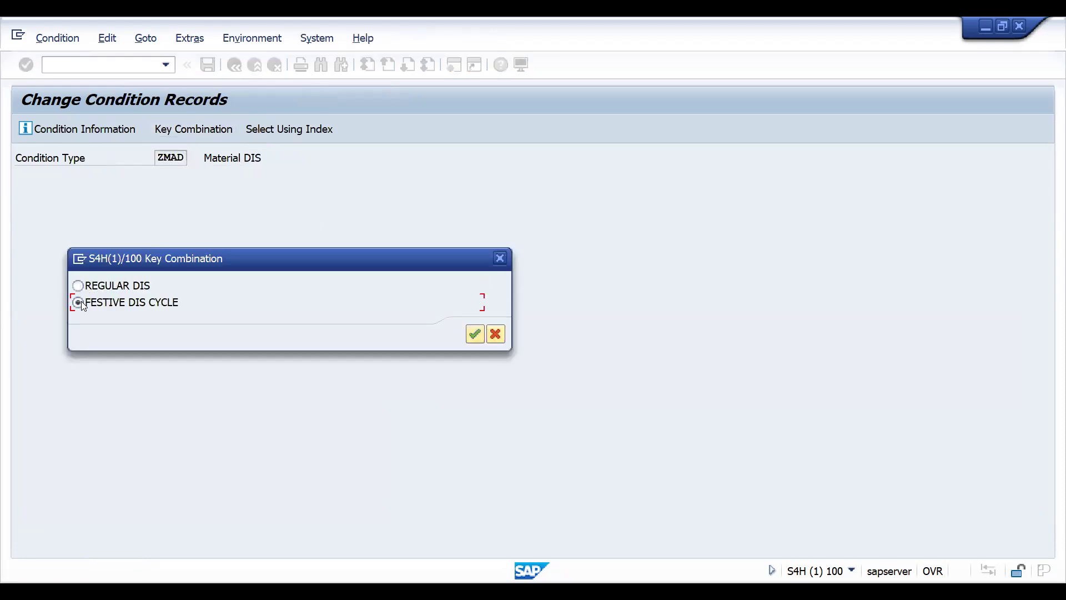
key(Return)
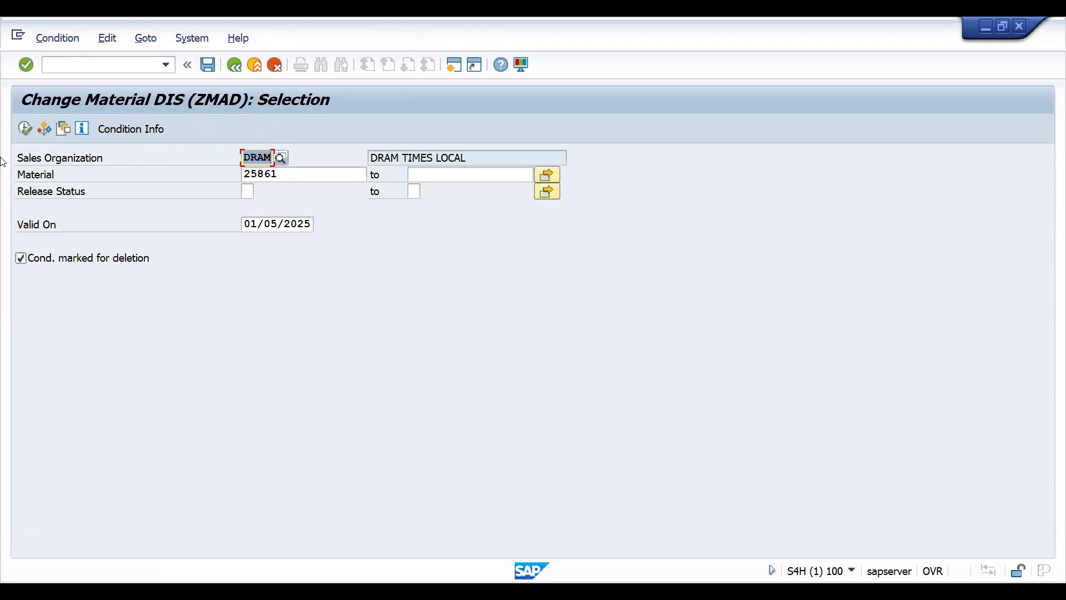
click(27, 130)
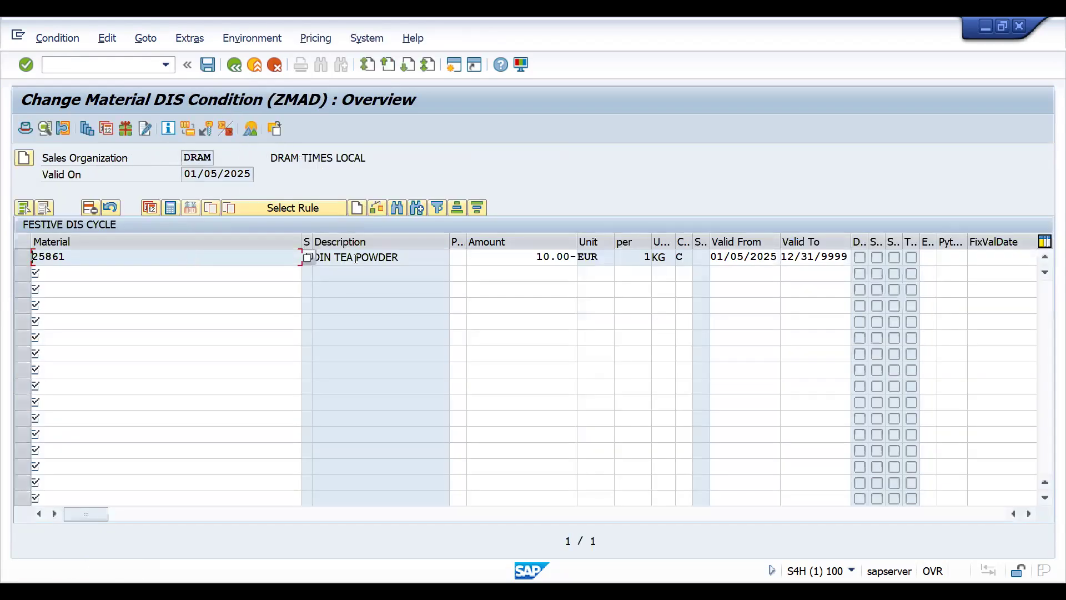
Step: Set the festive discount record's processing status to RL (RELEASED) and save it
click(465, 261)
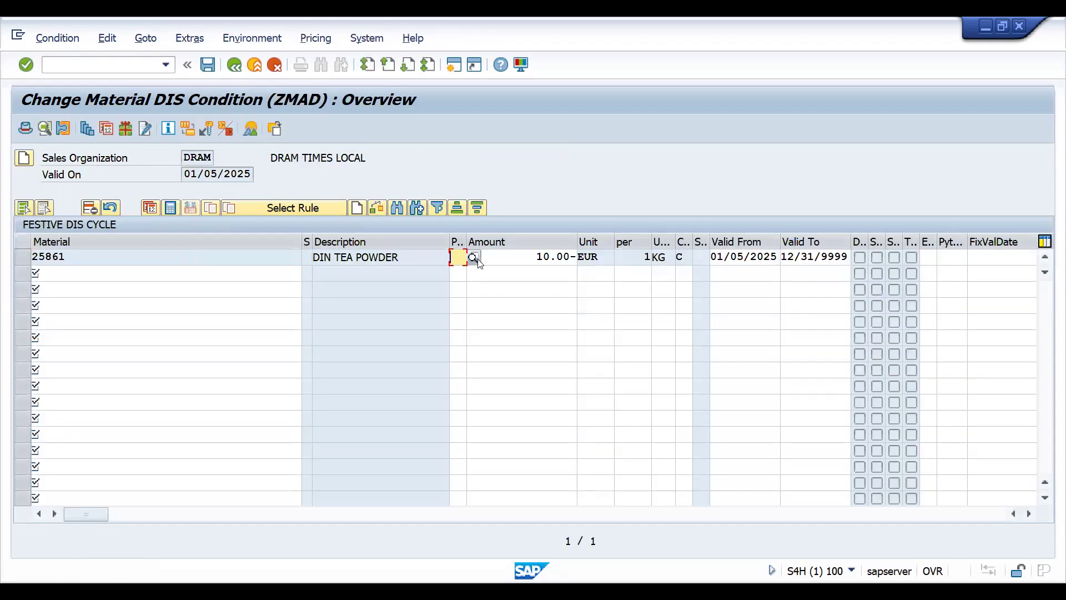
click(473, 258)
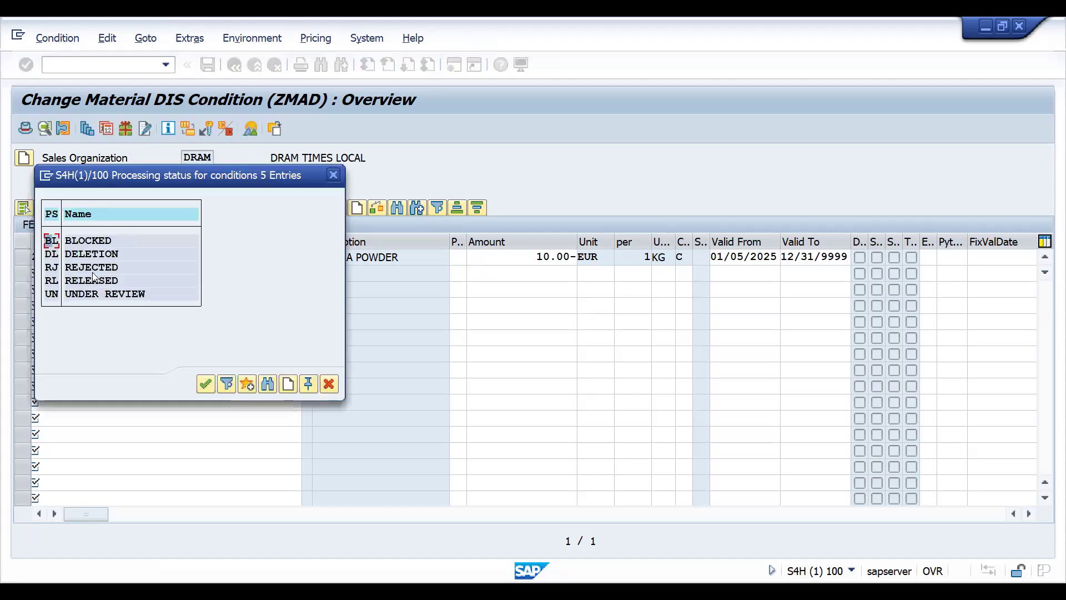
double_click(88, 281)
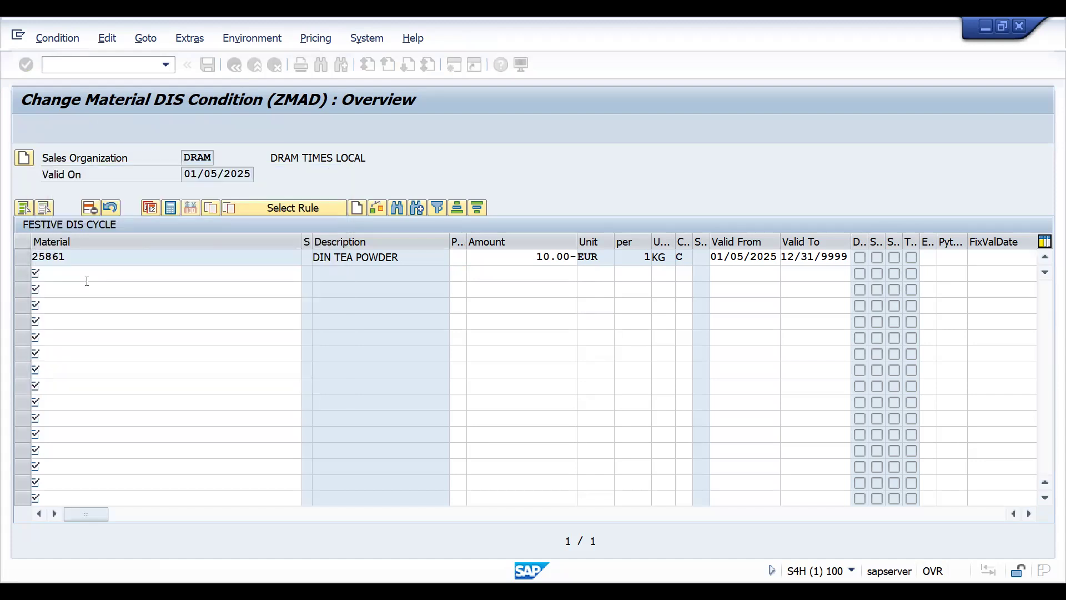
key(Return)
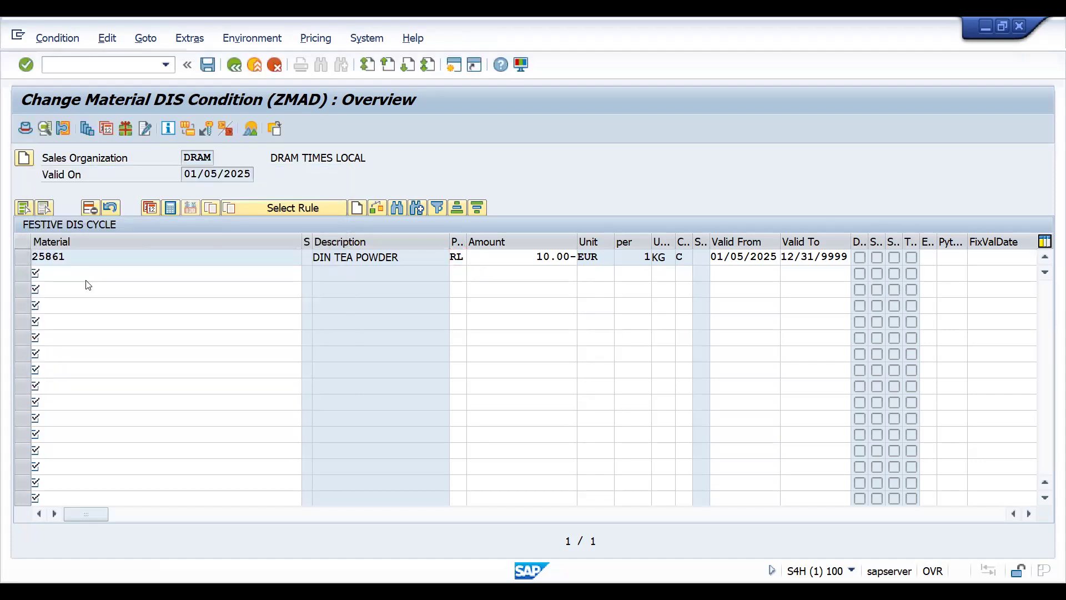
click(210, 65)
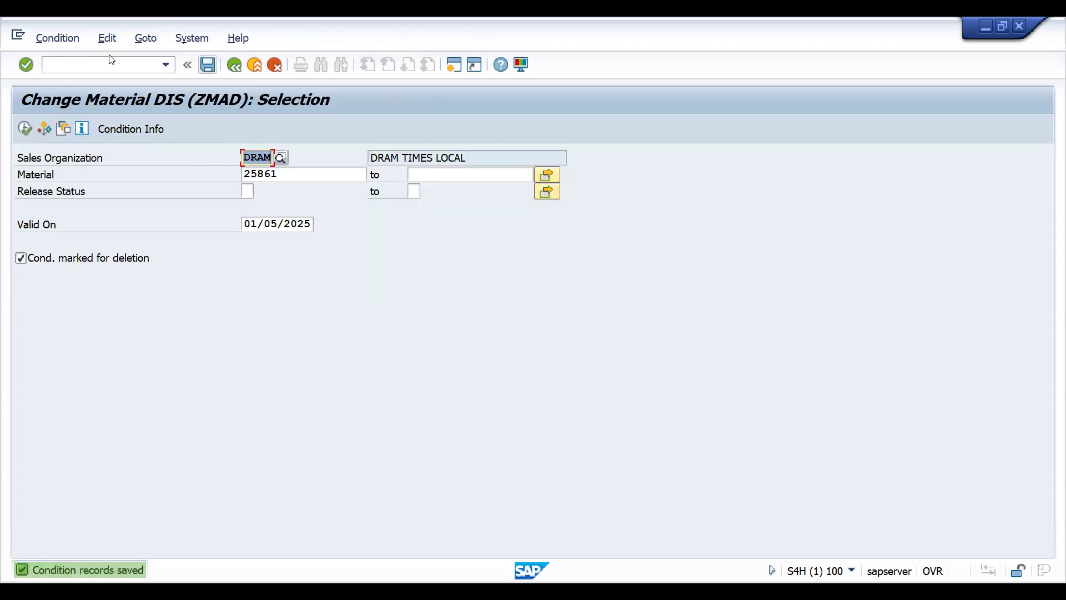
Step: Start a new standard order in VA01 with KRISHNA TEA VENTURES LTD. as sold-to and ship-to party and customer reference PRORELTEST
click(102, 59)
text(/NVA01)
key(Return)
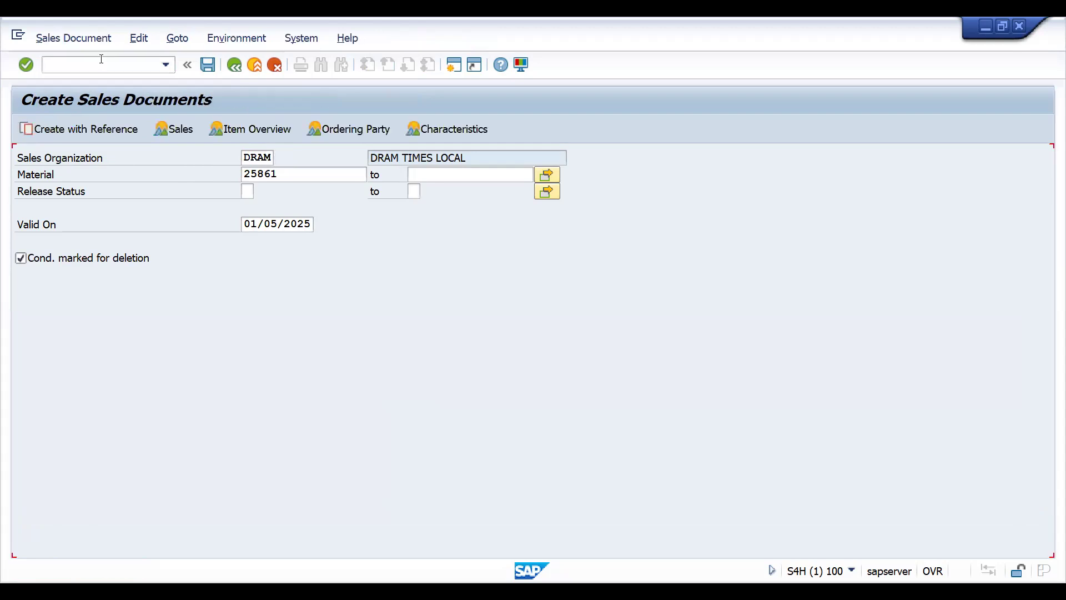
key(Return)
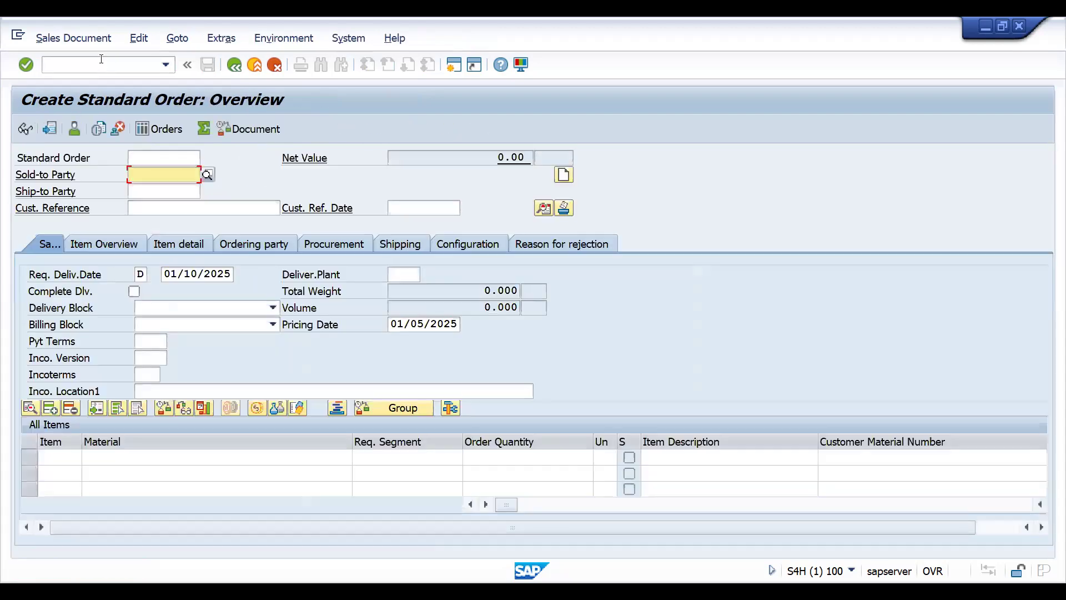
key(BackSpace)
key(Return)
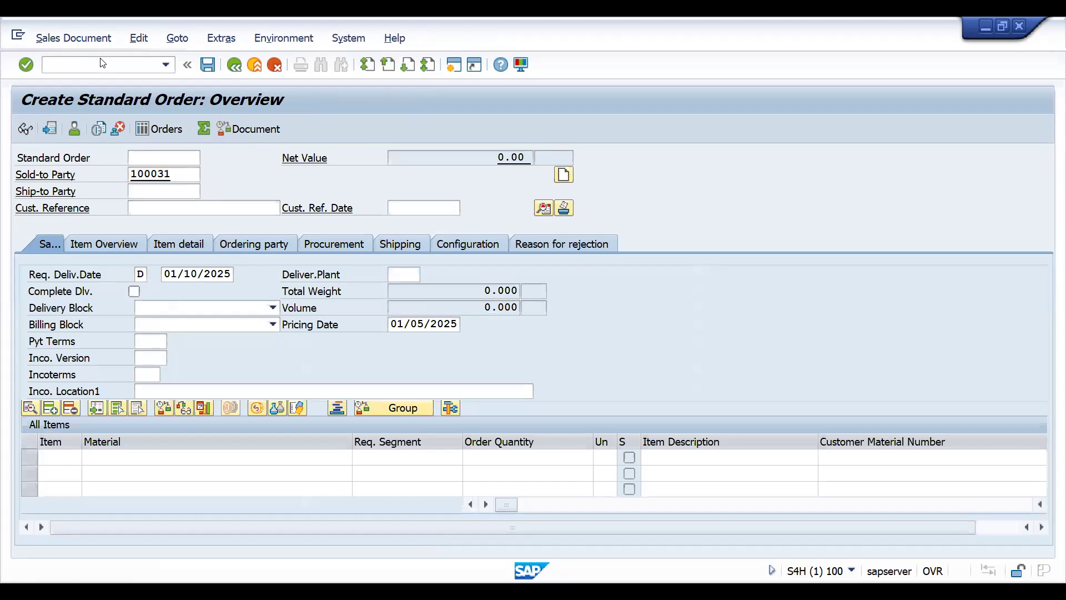
key(Return)
key(Down)
key(Return)
key(Return)
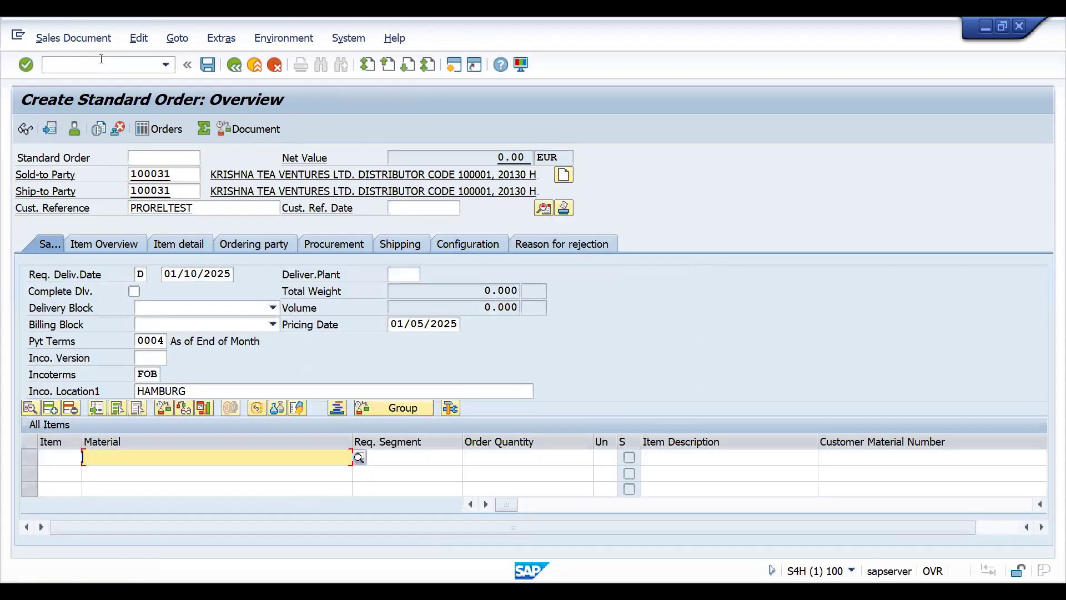
Step: Add material 25861 with order quantity 1 to the order and change the customer reference to PRORELTESTSC1
key(Down)
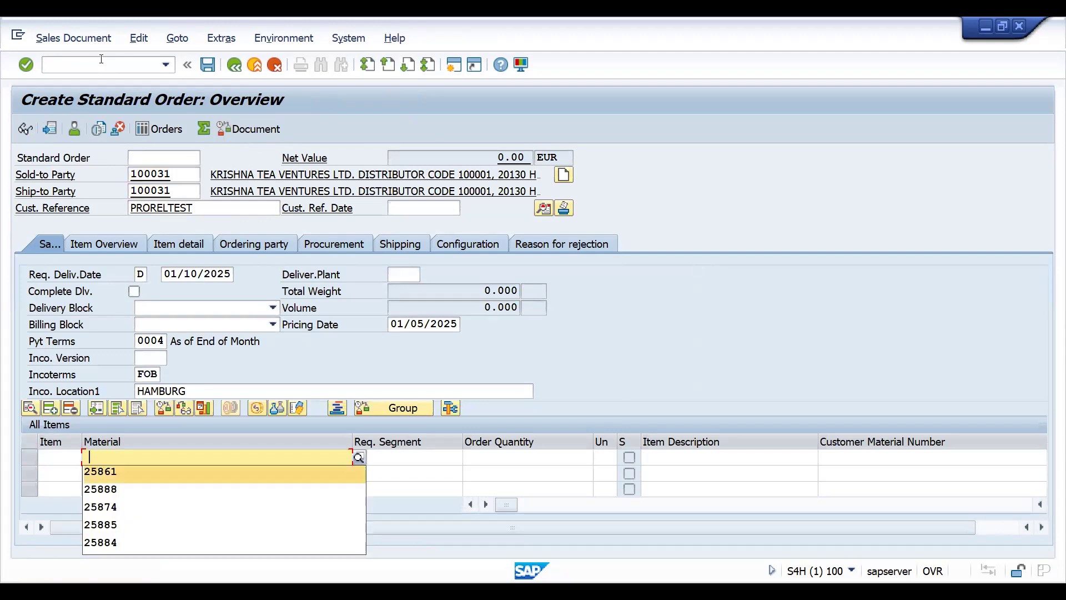
key(Return)
key(Tab)
key(Tab)
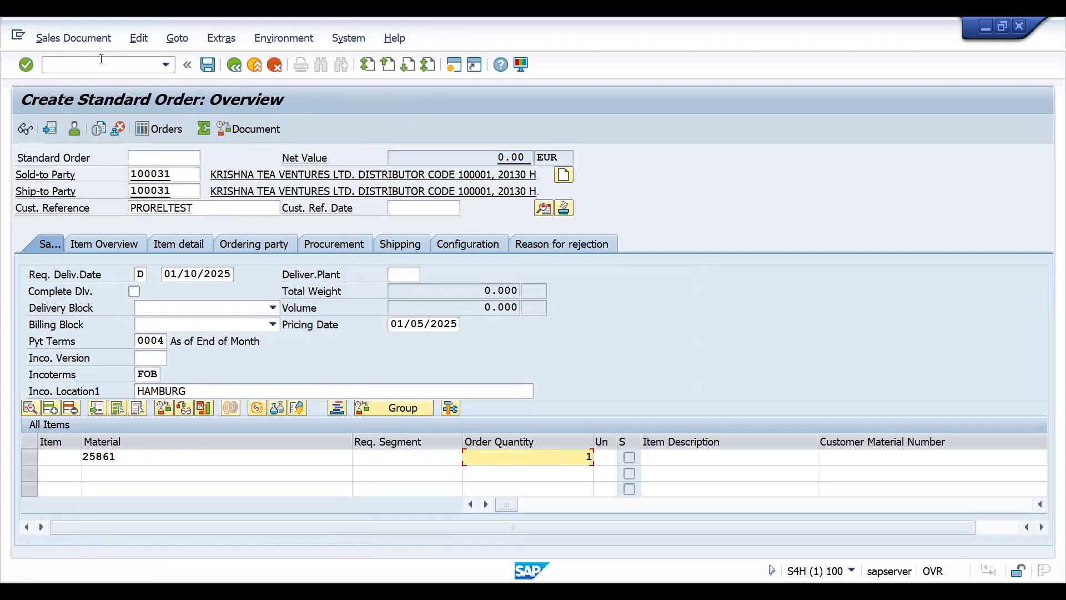
click(206, 207)
text(SC)
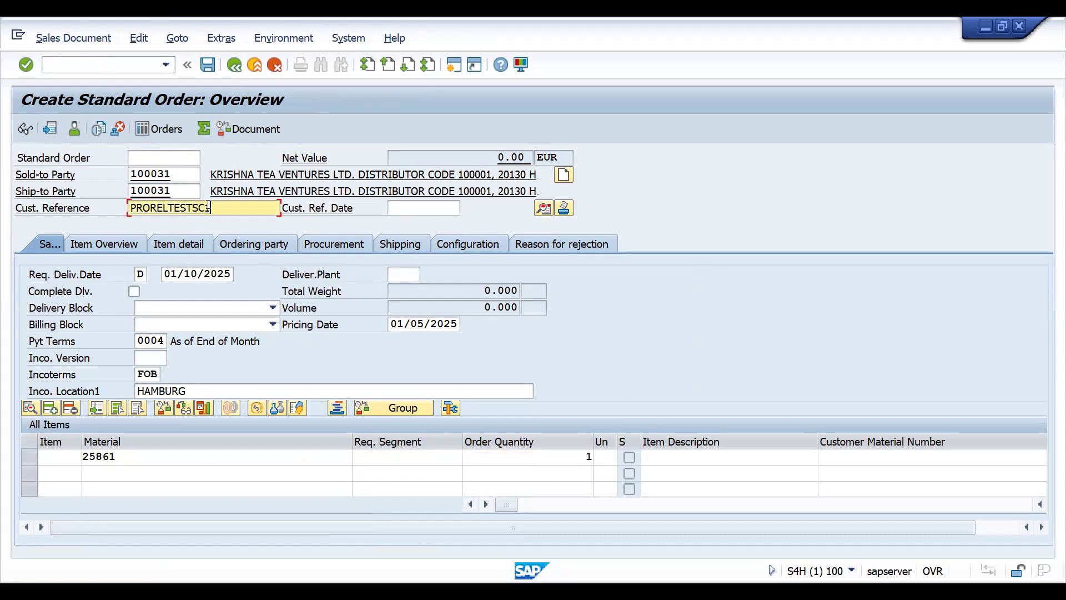
text(1)
key(Return)
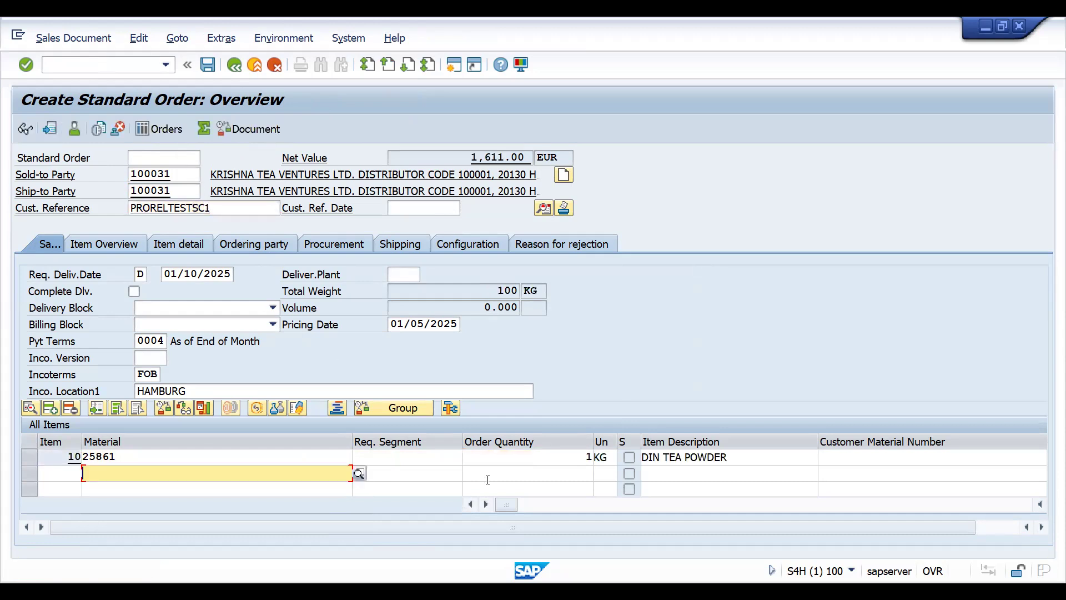
Step: Open the pricing conditions of order item 10 and select the ZMAD Material DIS line
double_click(485, 460)
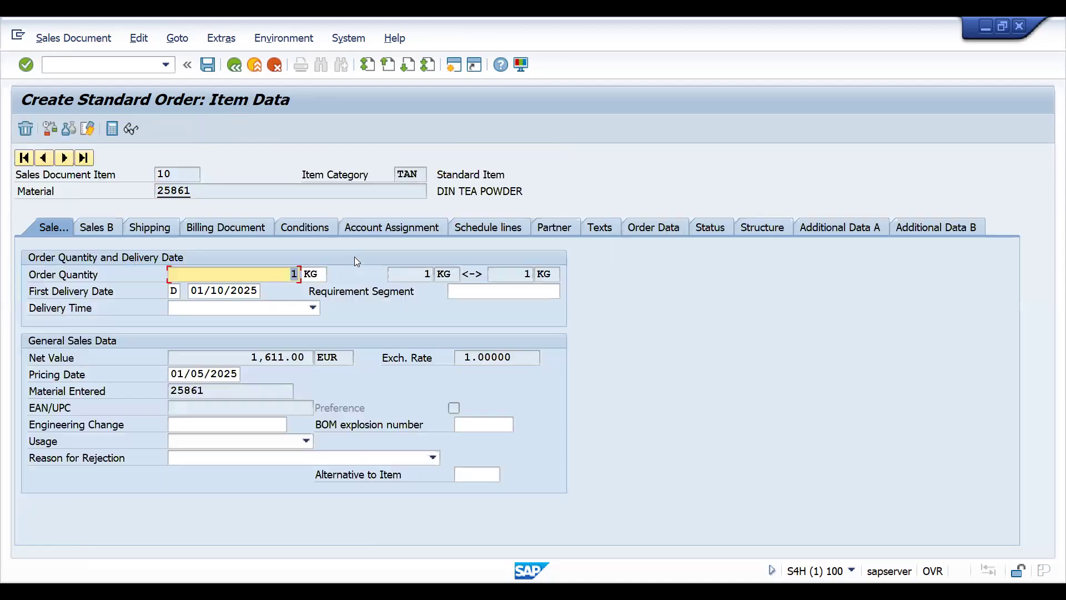
click(298, 231)
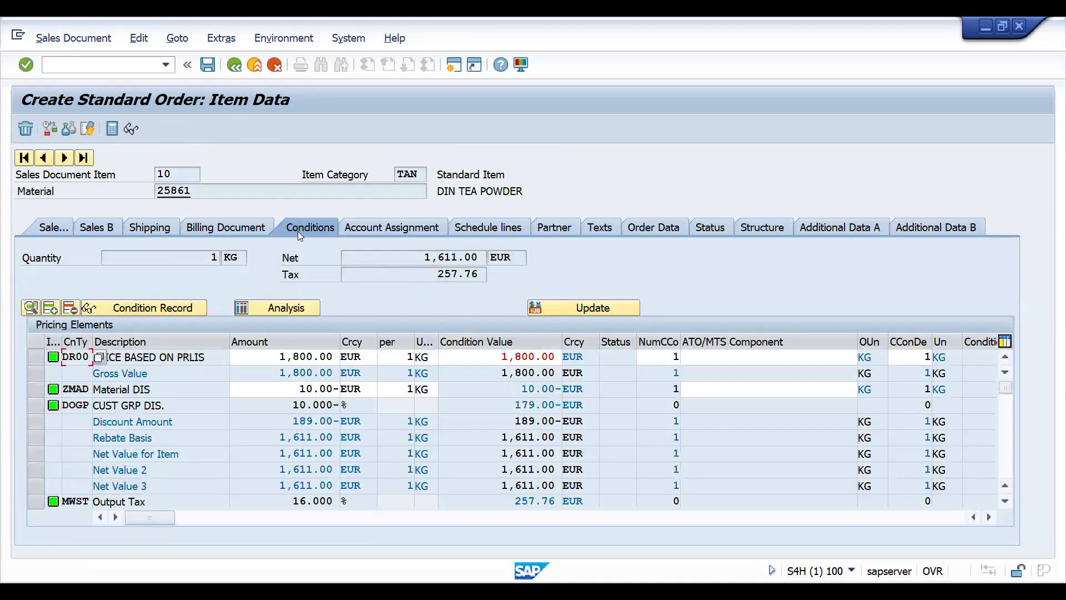
click(35, 390)
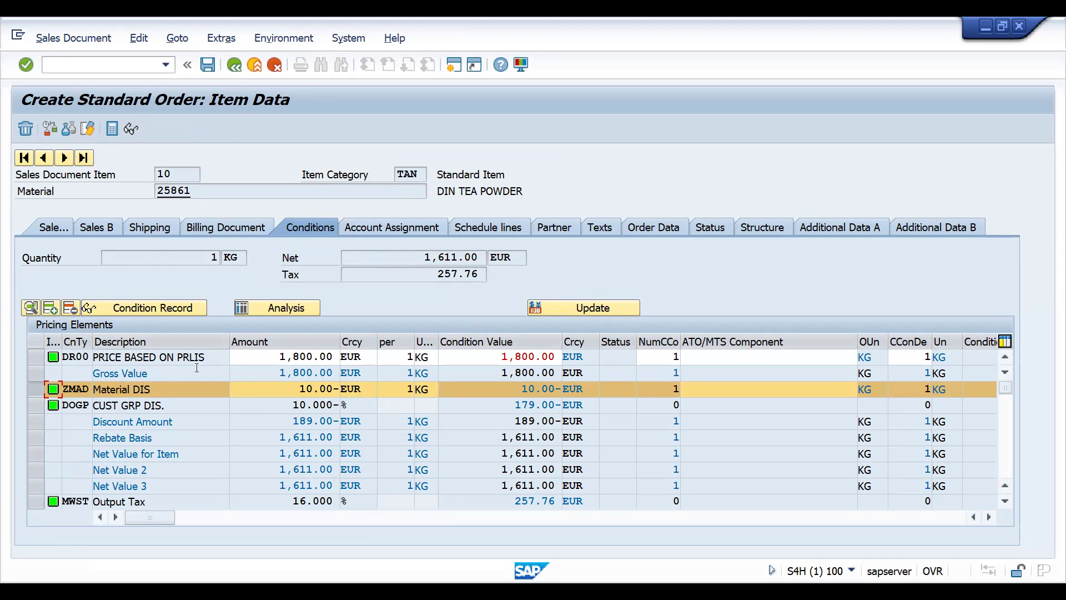
Step: Examine the ZMAD REGULAR DIS and FESTIVE DIS CYCLE accesses in the pricing analysis, and save the sales order
click(289, 307)
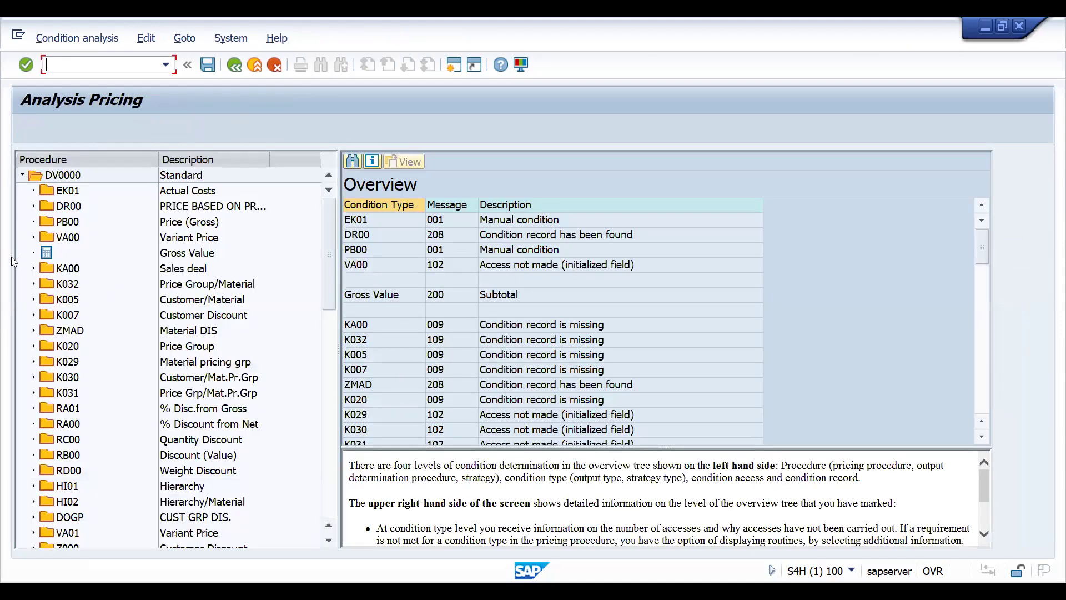
click(33, 331)
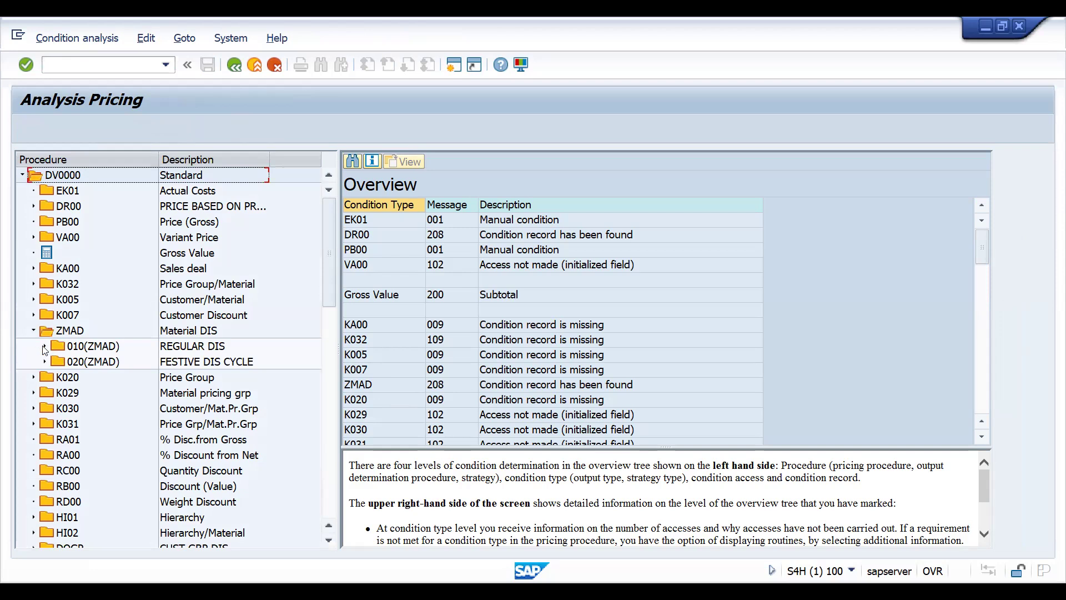
click(45, 346)
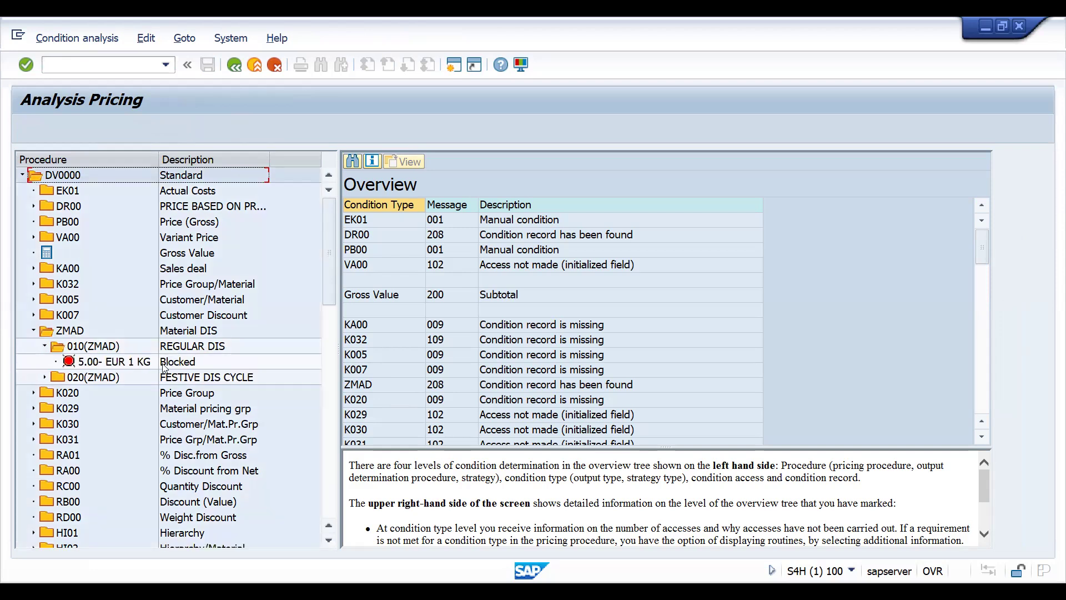
click(44, 377)
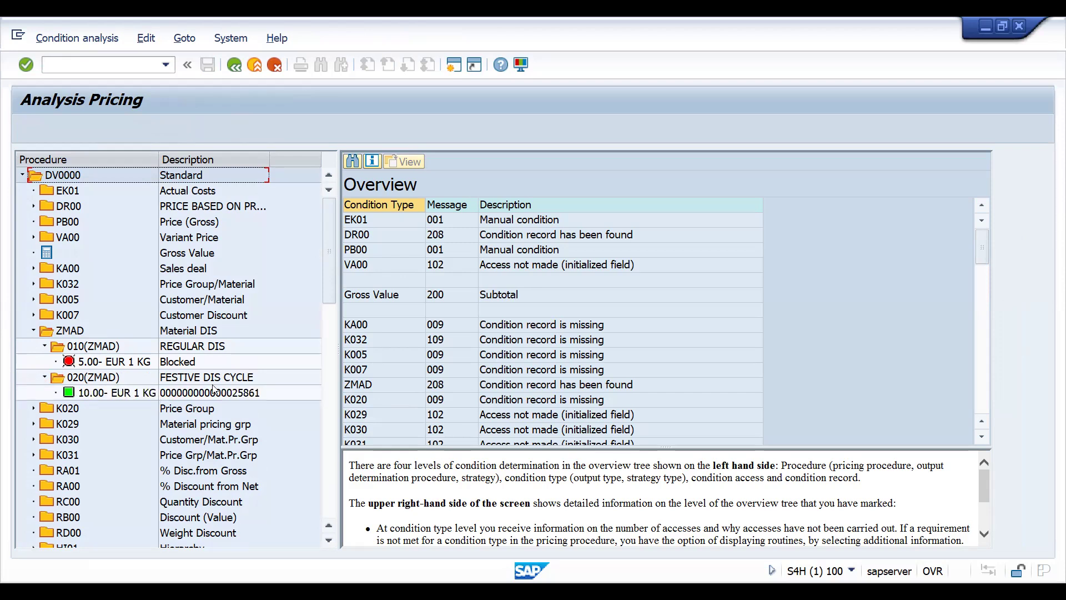
click(234, 65)
click(210, 67)
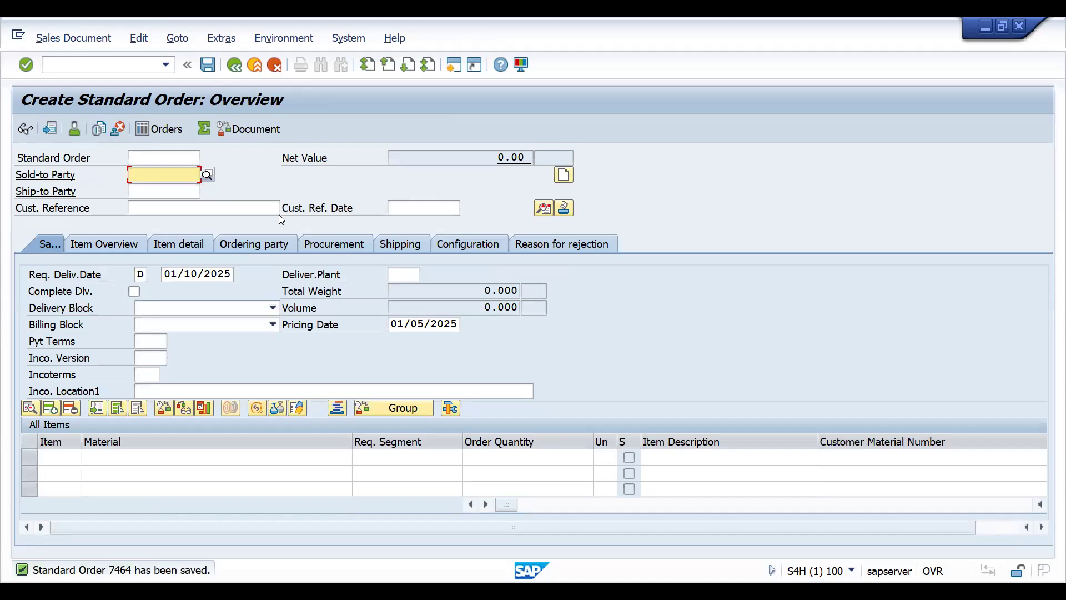
Step: Open the ZMAD REGULAR DIS condition record for material 25861 in sales organization DRAM for changing with VK12
click(106, 66)
text(/NVK12)
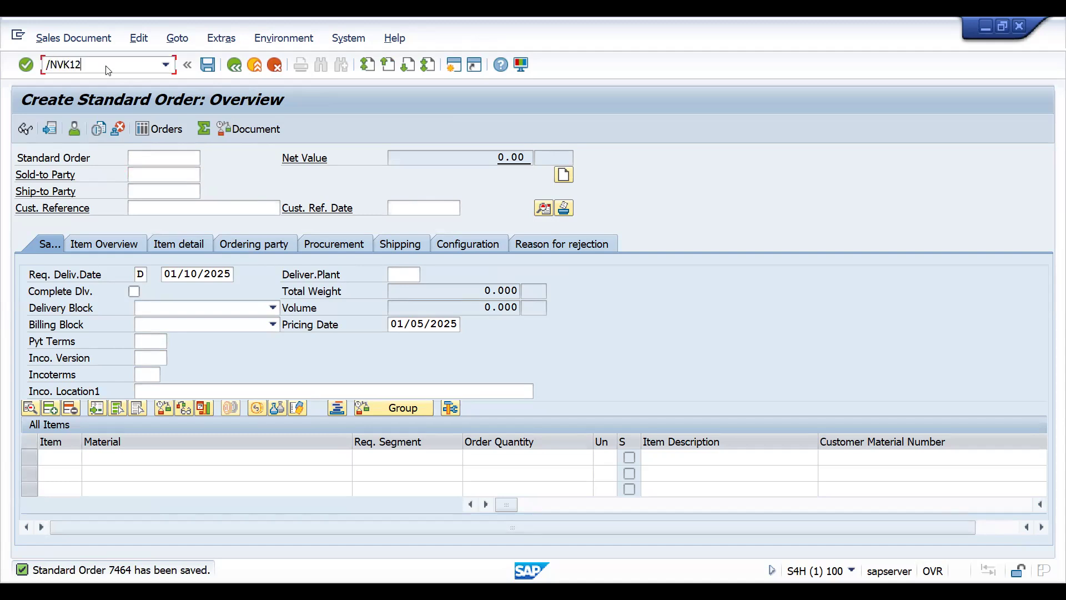
key(Return)
key(Return)
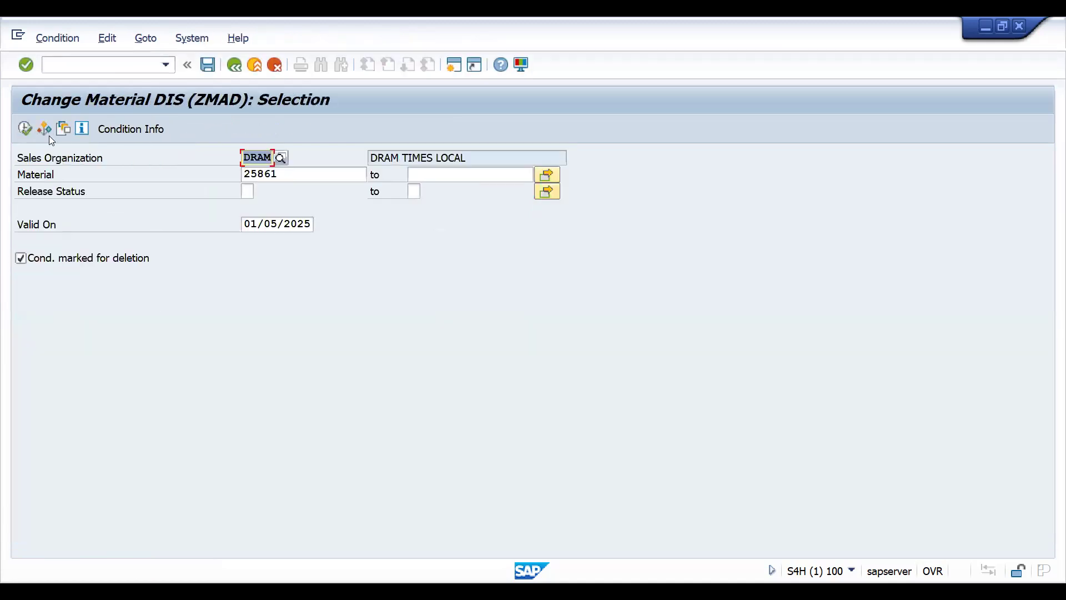
click(30, 132)
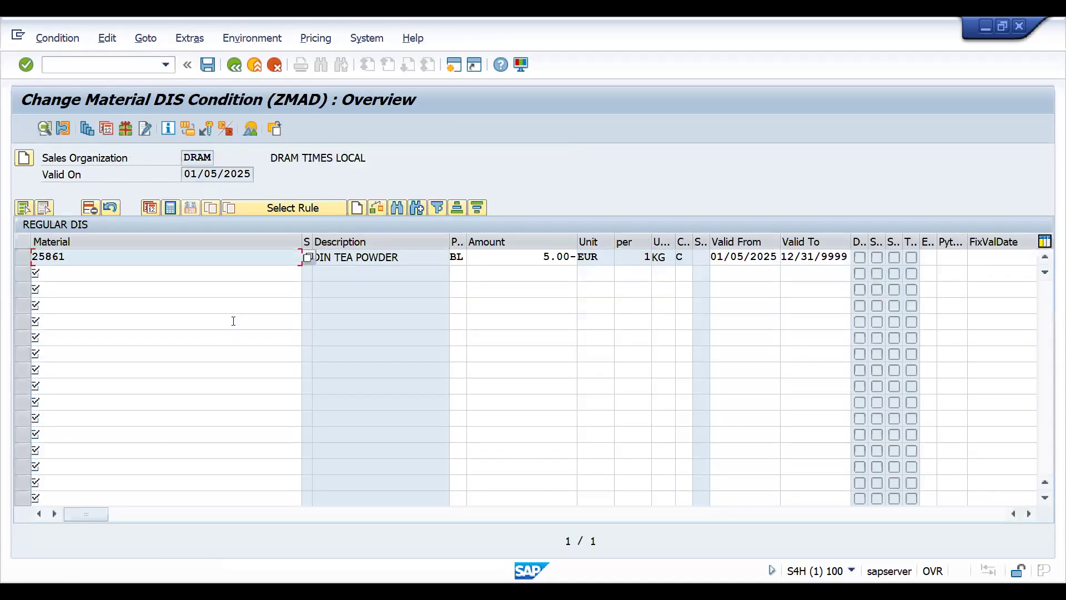
Step: Set the regular discount record's processing status to RL (RELEASED) and save the condition record
click(463, 258)
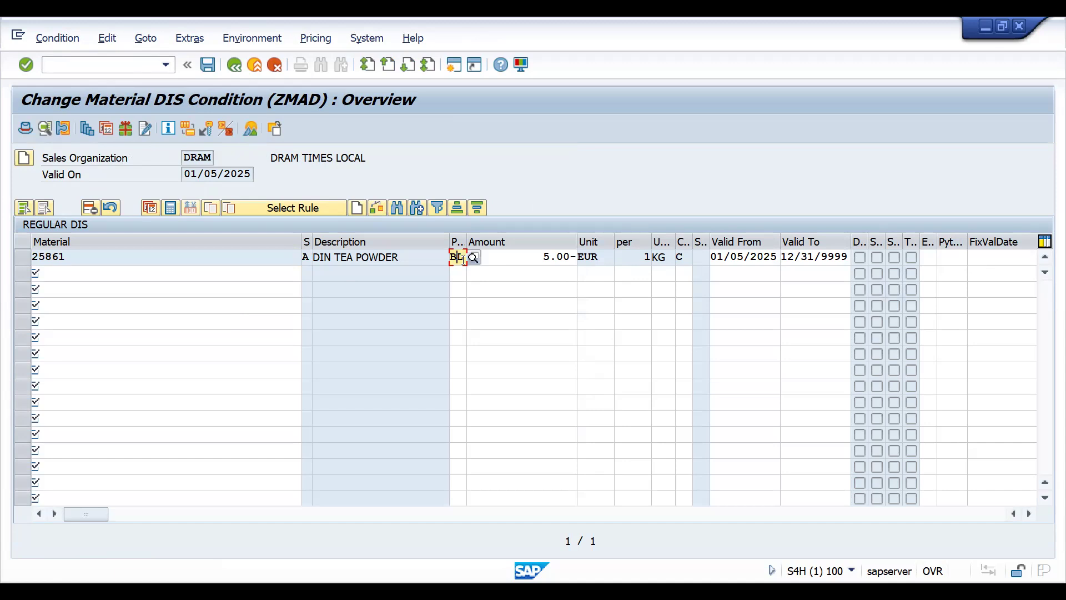
click(472, 260)
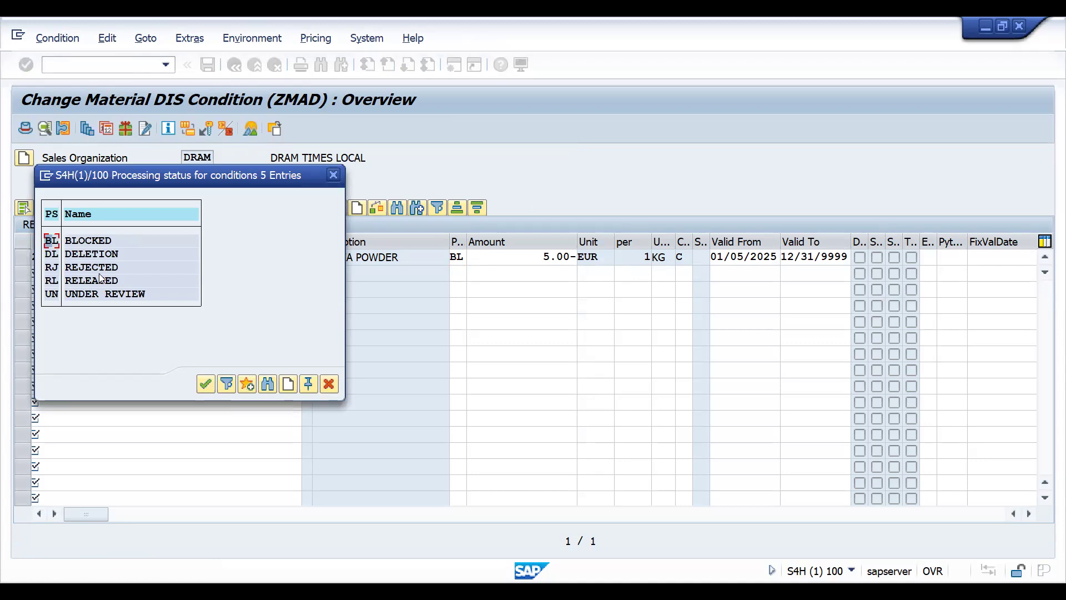
double_click(53, 283)
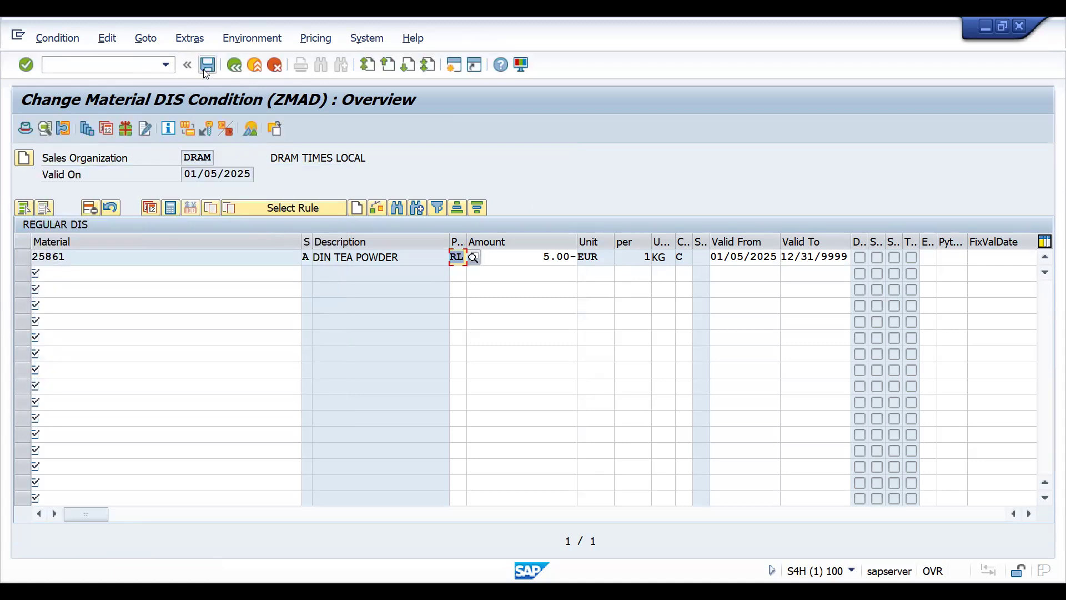
click(206, 65)
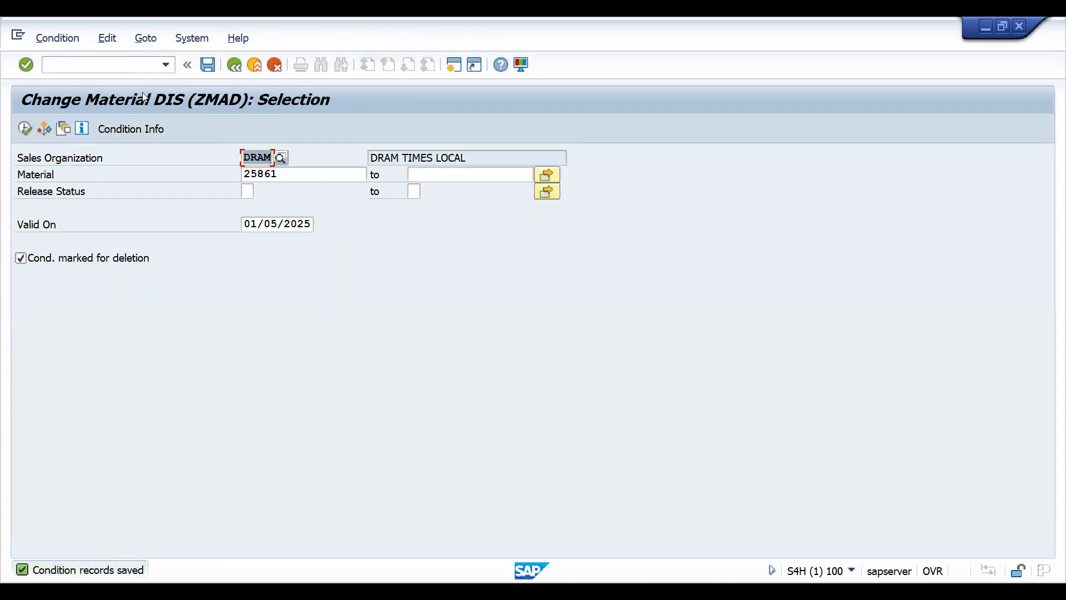
Step: Start a DOR1 standard order in VA01 for KRISHNA TEA VENTURES LTD. with customer reference PRORELTESTSC2
click(90, 65)
text(/nva02)
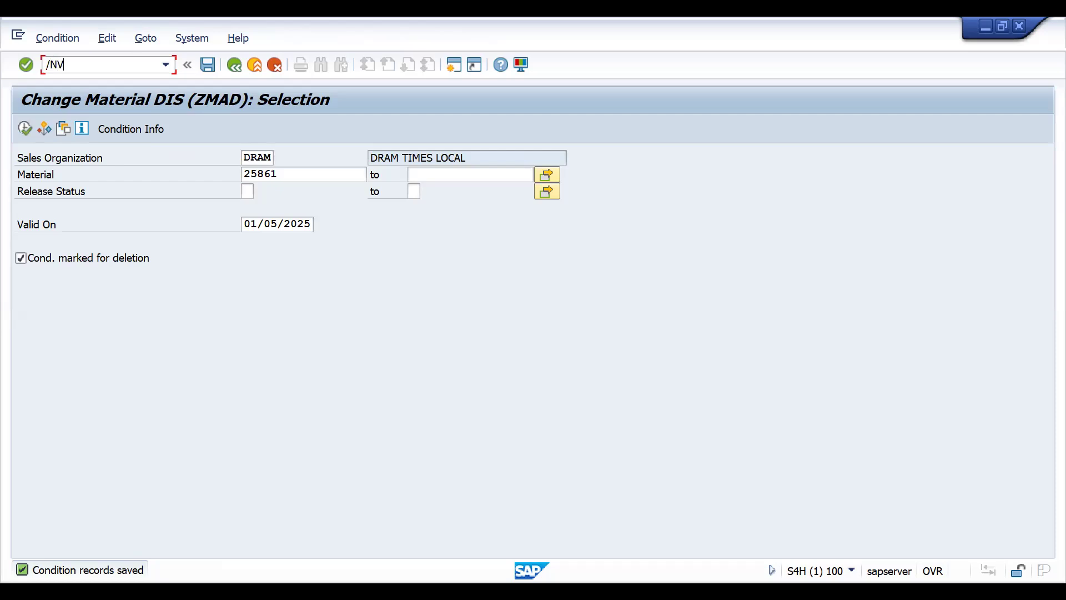
key(Return)
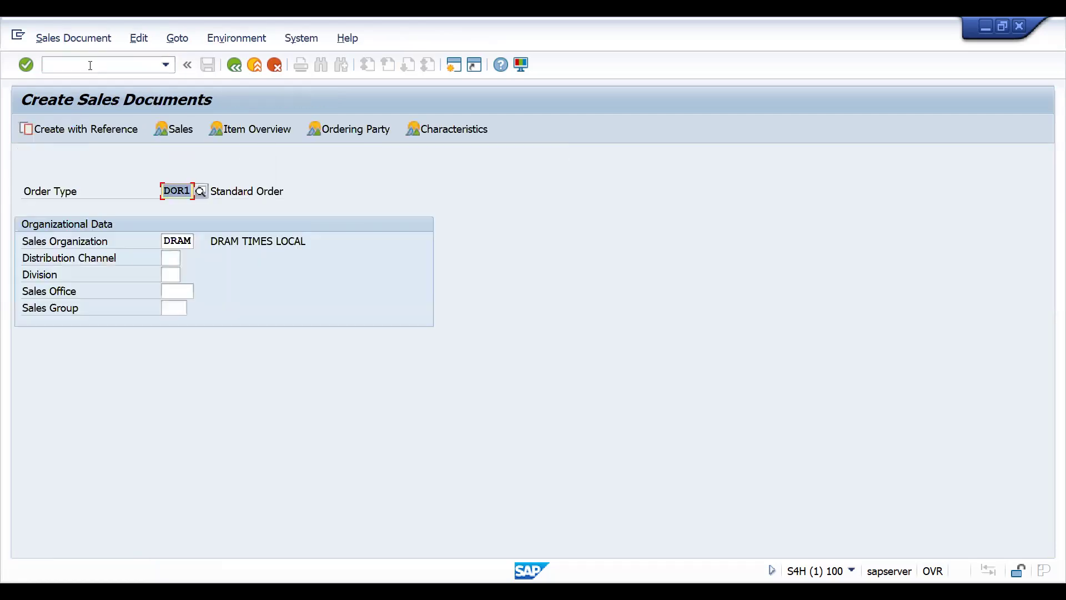
key(Return)
key(Return)
key(Return)
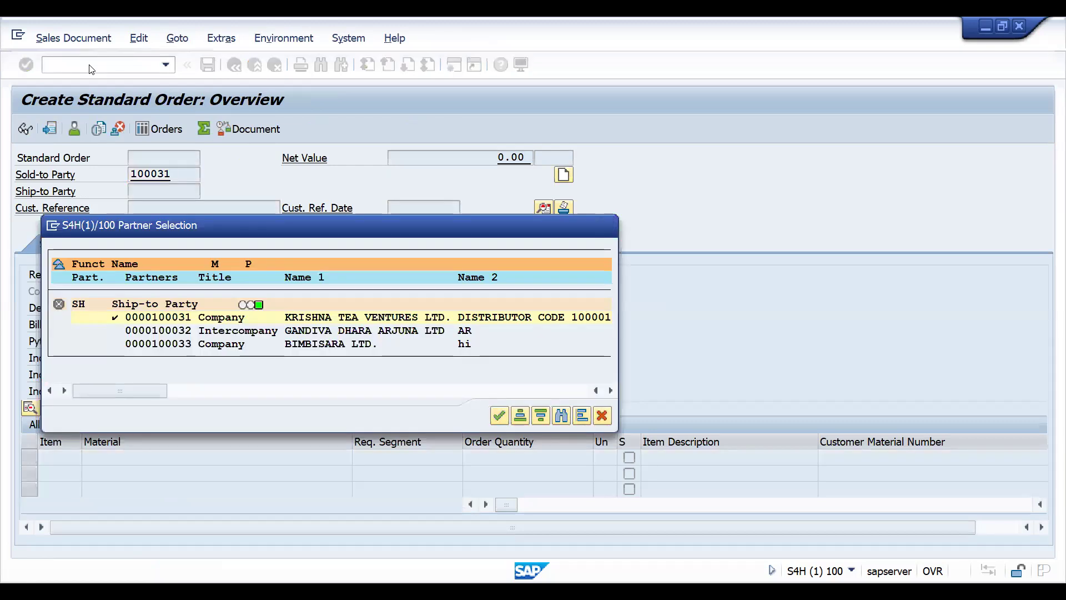
key(Return)
text(PRORELTESTSC)
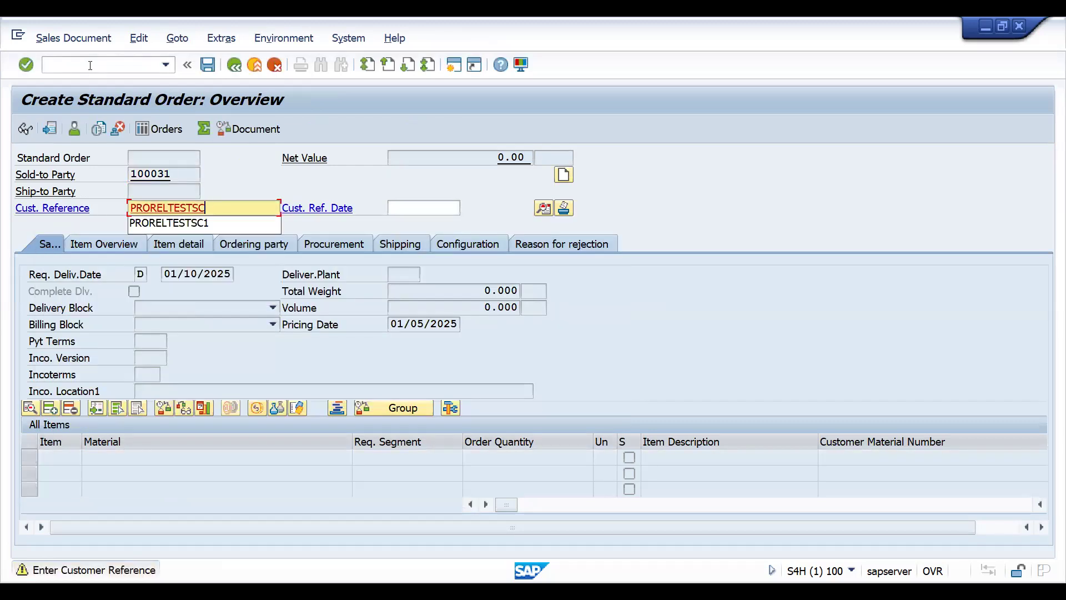
text(2)
key(Return)
Step: Enter material 25861 with order quantity 1 as the item of the PRORELTESTSC2 order
text(25861)
key(Tab)
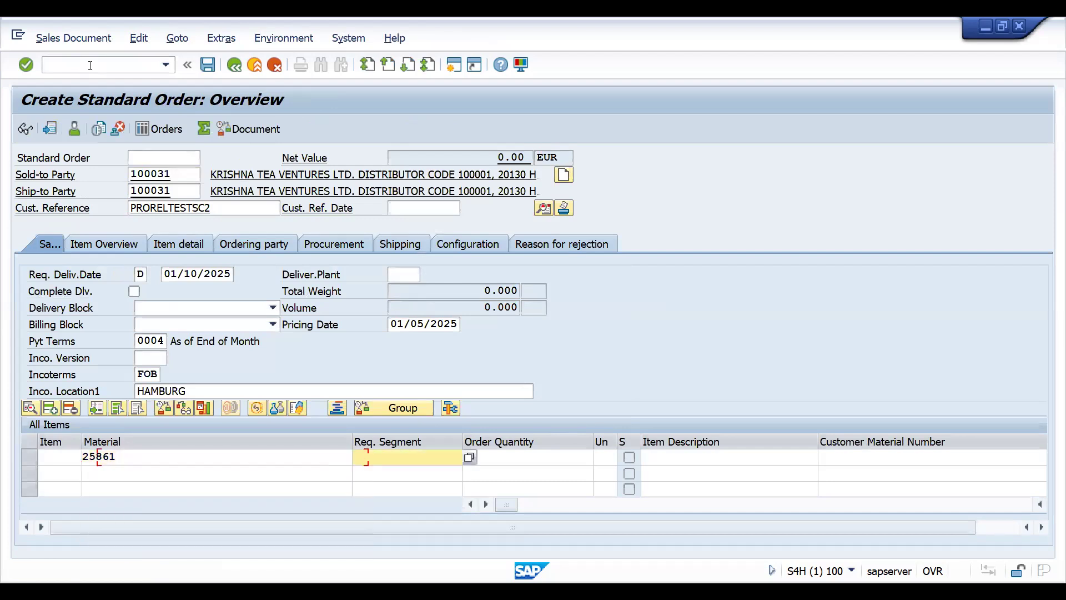
key(Tab)
text(1)
key(Return)
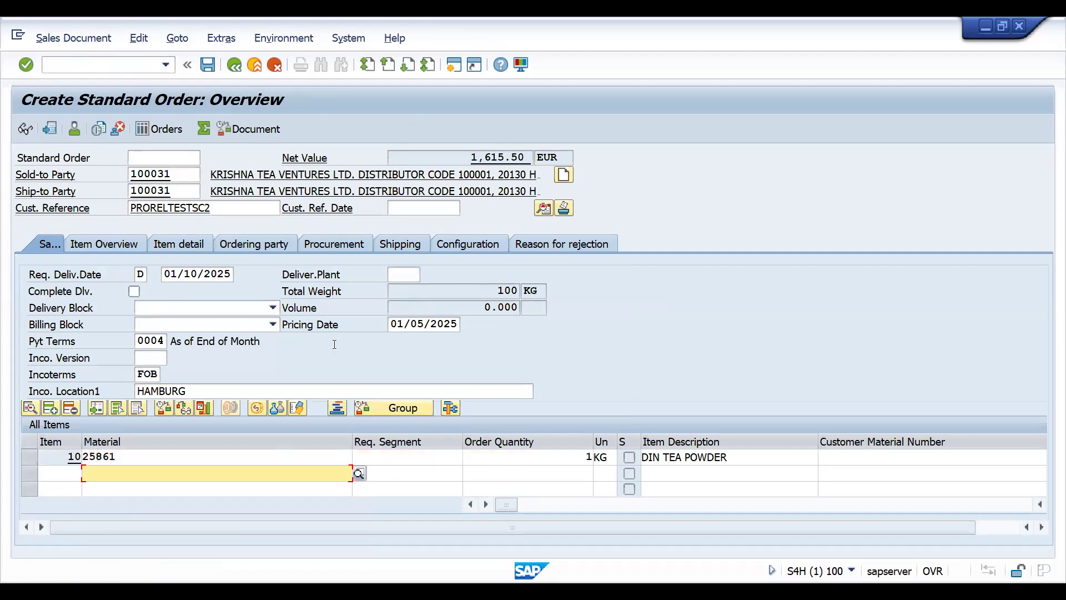
Step: Check the ZMAD REGULAR DIS access for item 10 in the pricing analysis, and save the PRORELTESTSC2 order
click(498, 457)
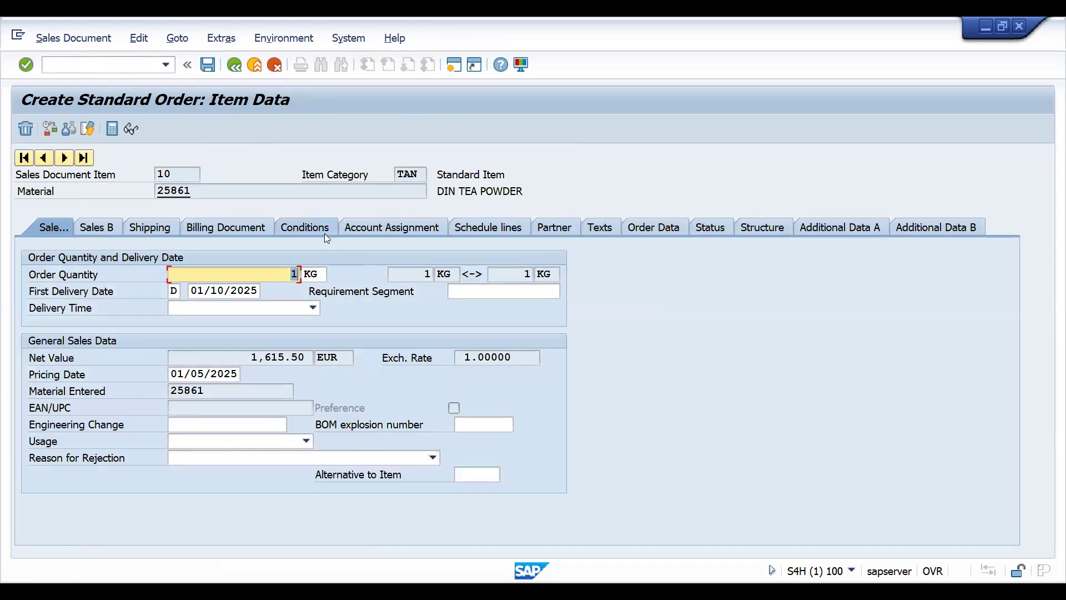
click(321, 230)
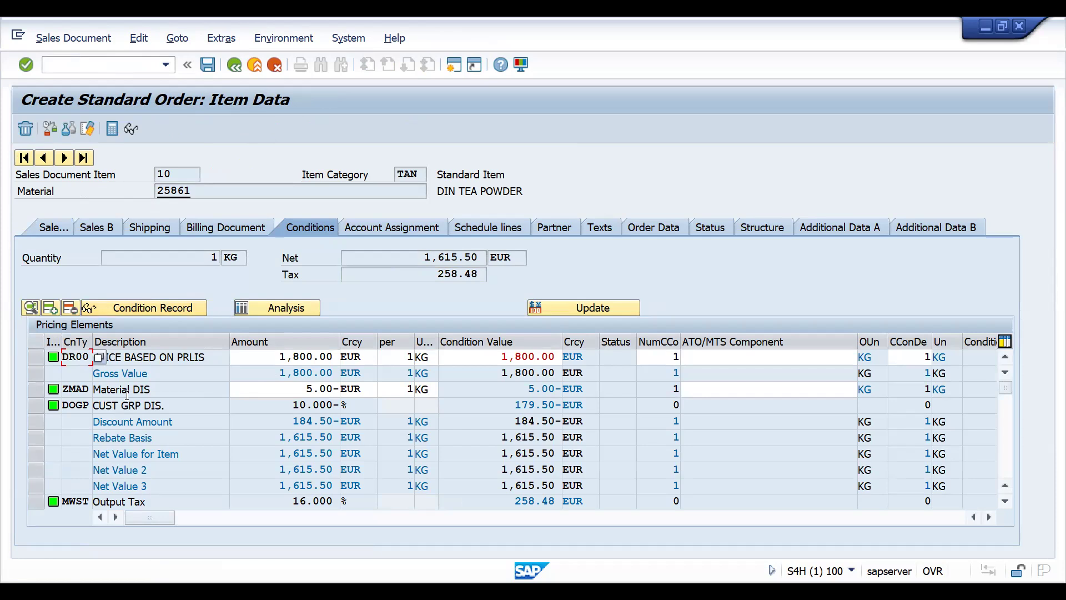
click(240, 306)
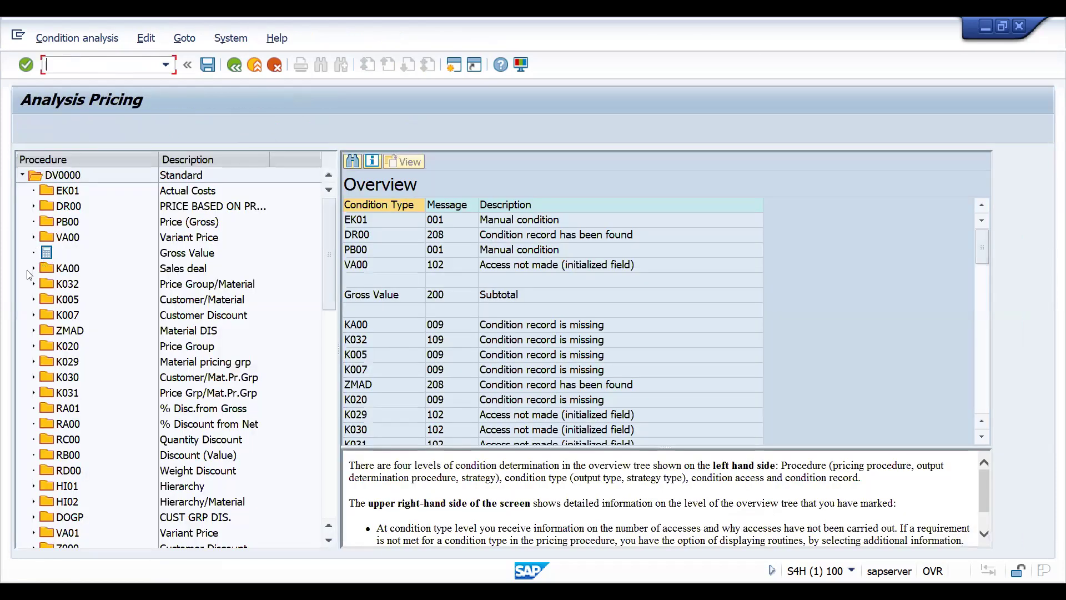
click(33, 331)
click(44, 346)
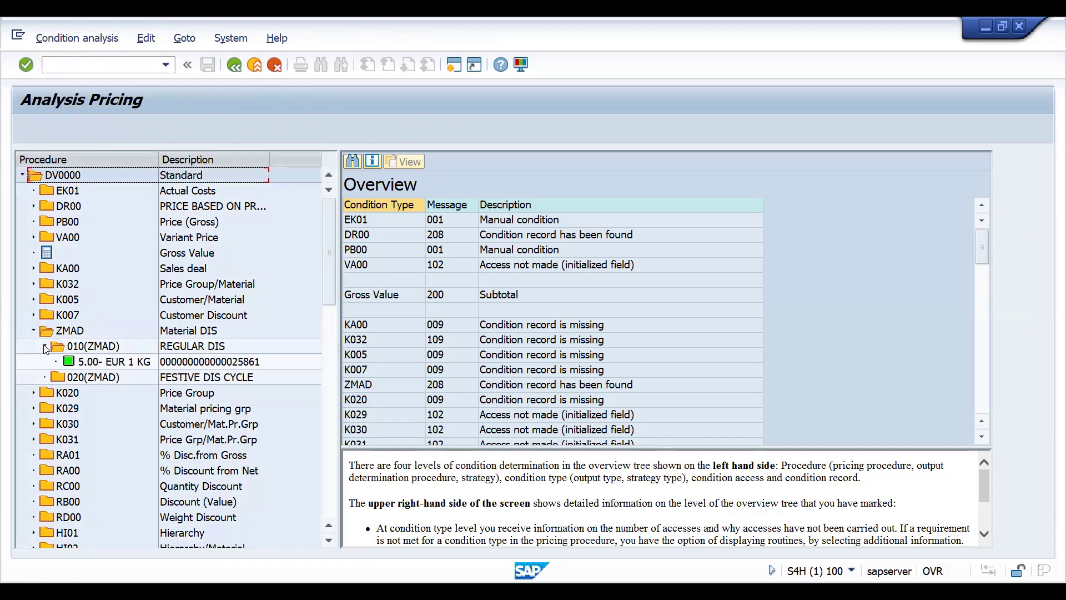
click(233, 66)
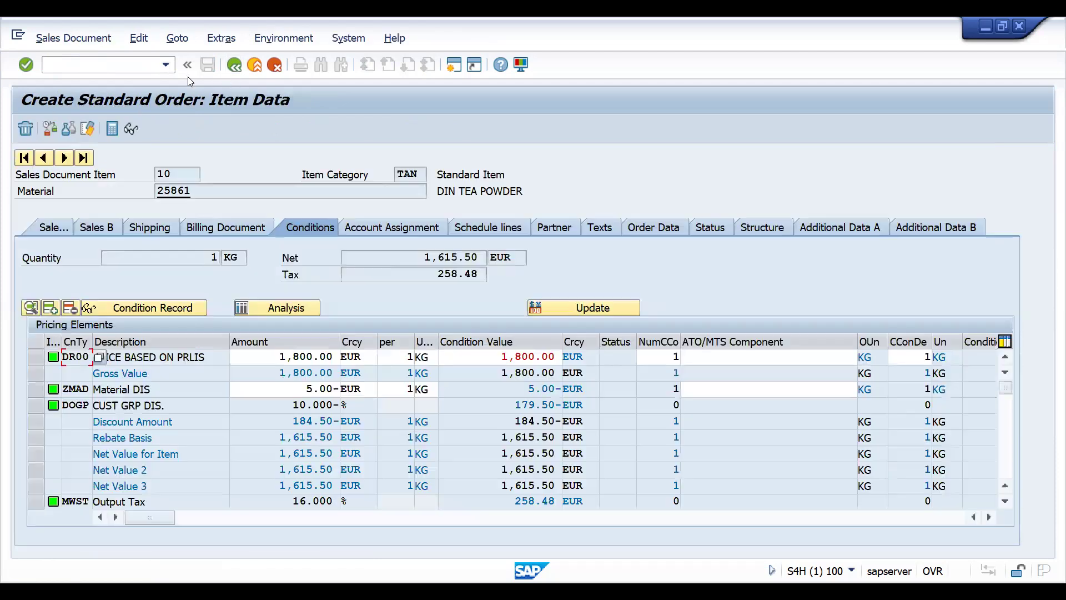
key(ctrl+s)
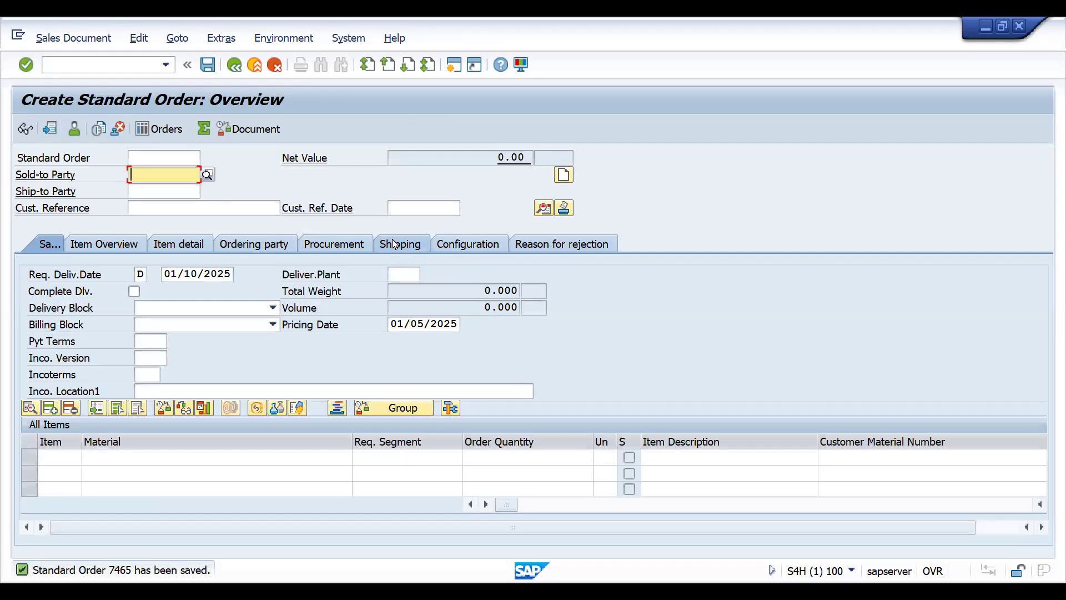
Step: Open the ZMAD REGULAR DIS condition record for material 25861 in sales organization DRAM for changing in VK12
click(62, 65)
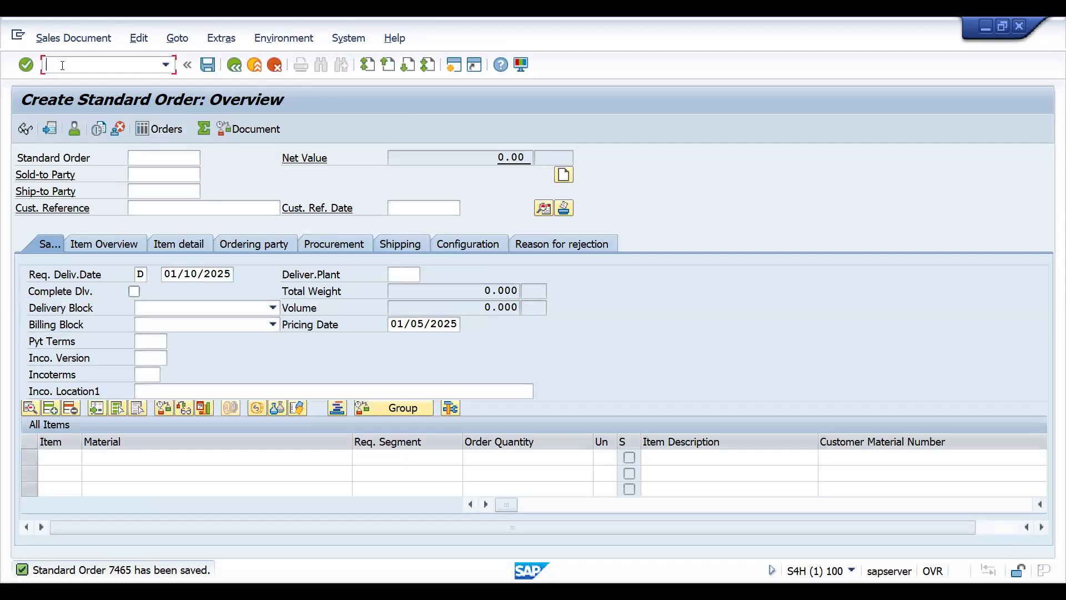
text(/NVK12)
key(Return)
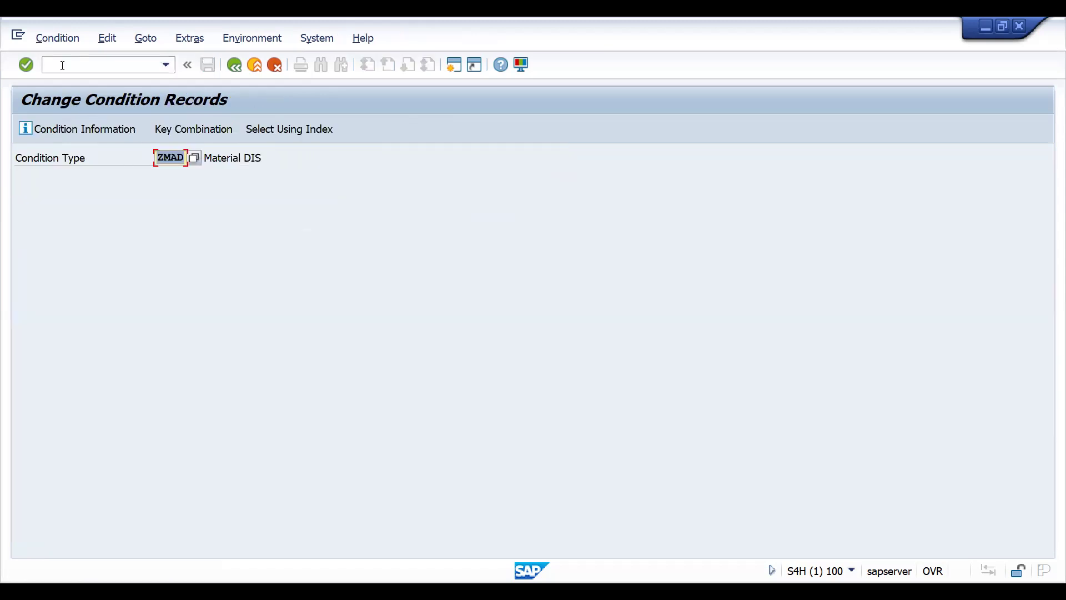
key(Return)
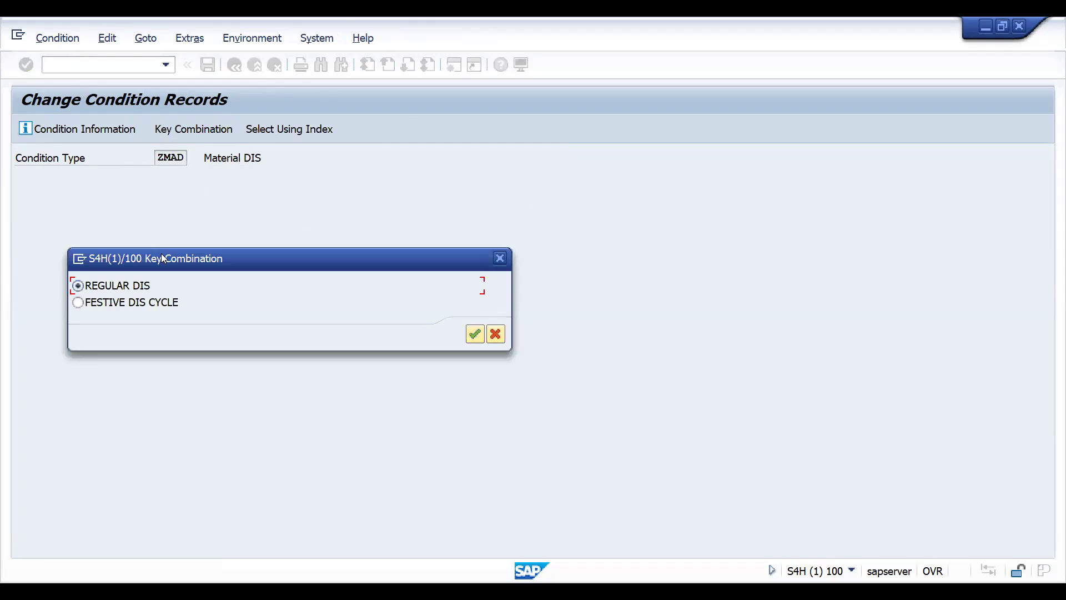
key(Return)
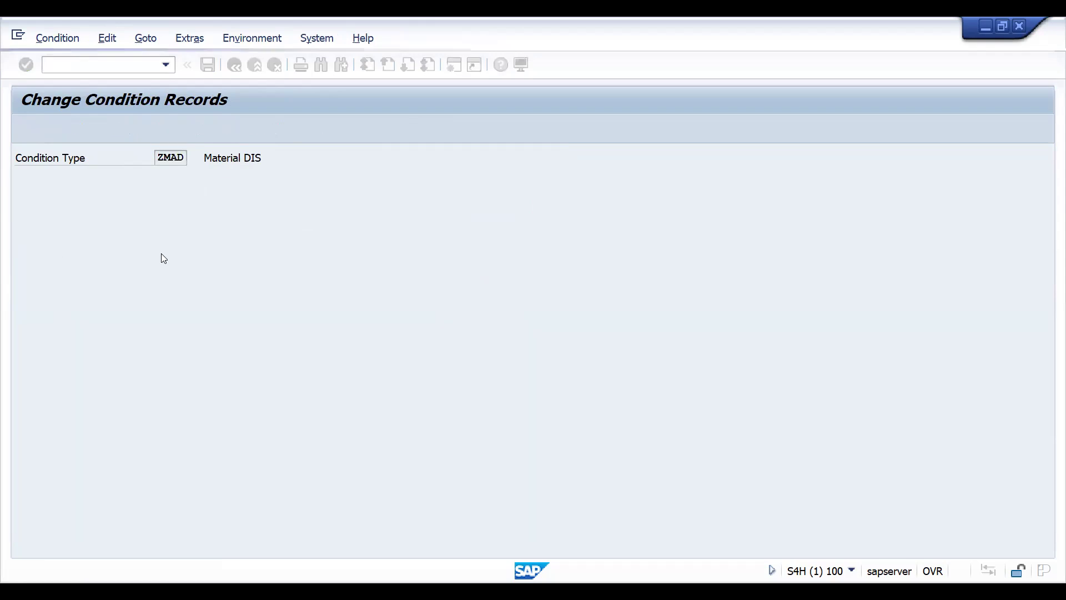
click(25, 127)
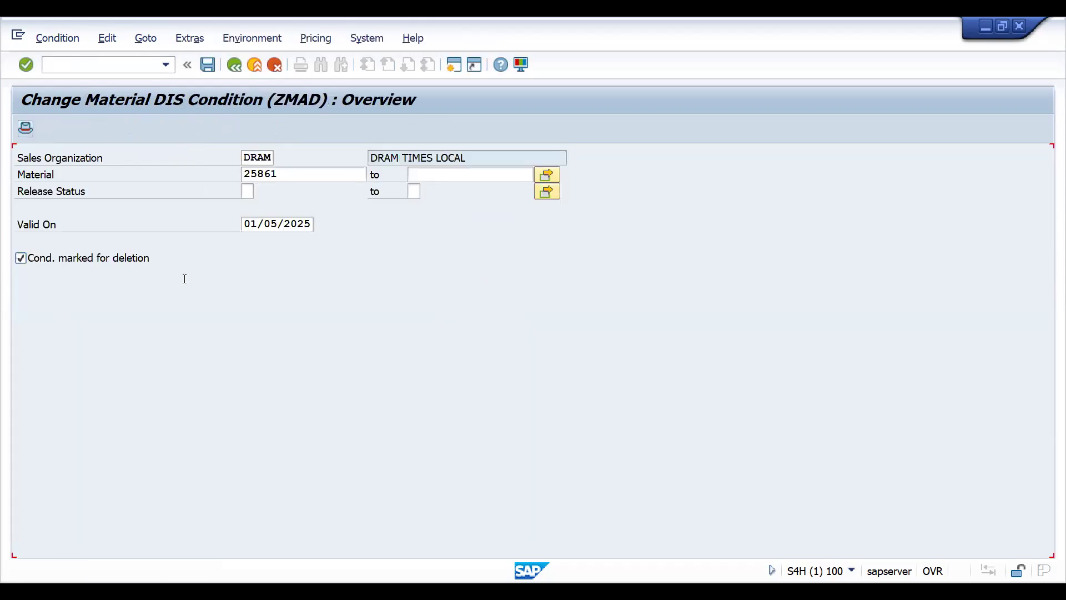
Step: Set the regular discount record's processing status to DL (DELETION) and save the condition record
click(463, 260)
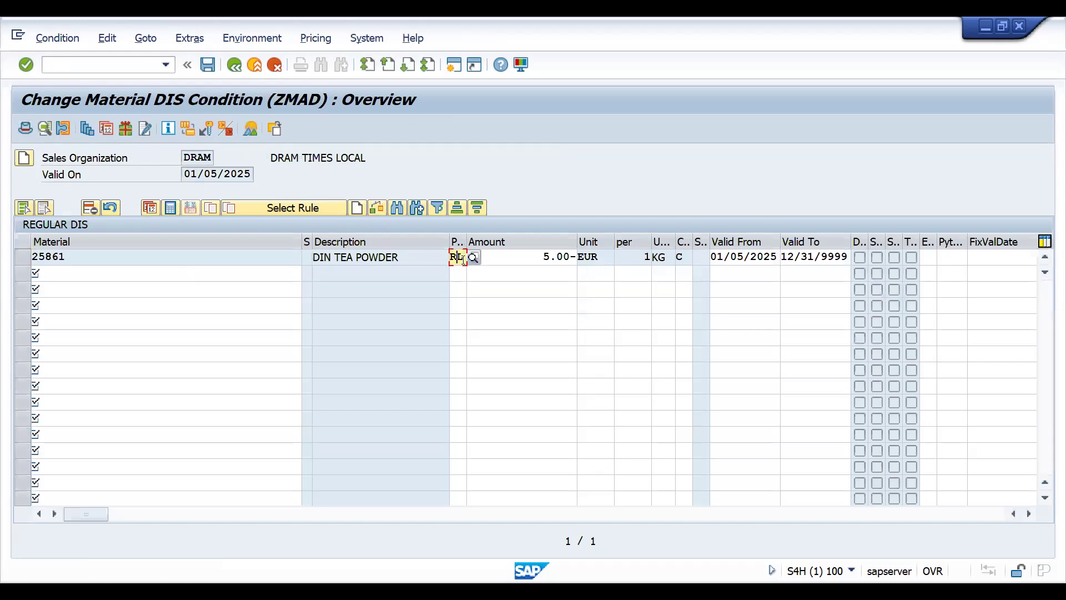
click(471, 259)
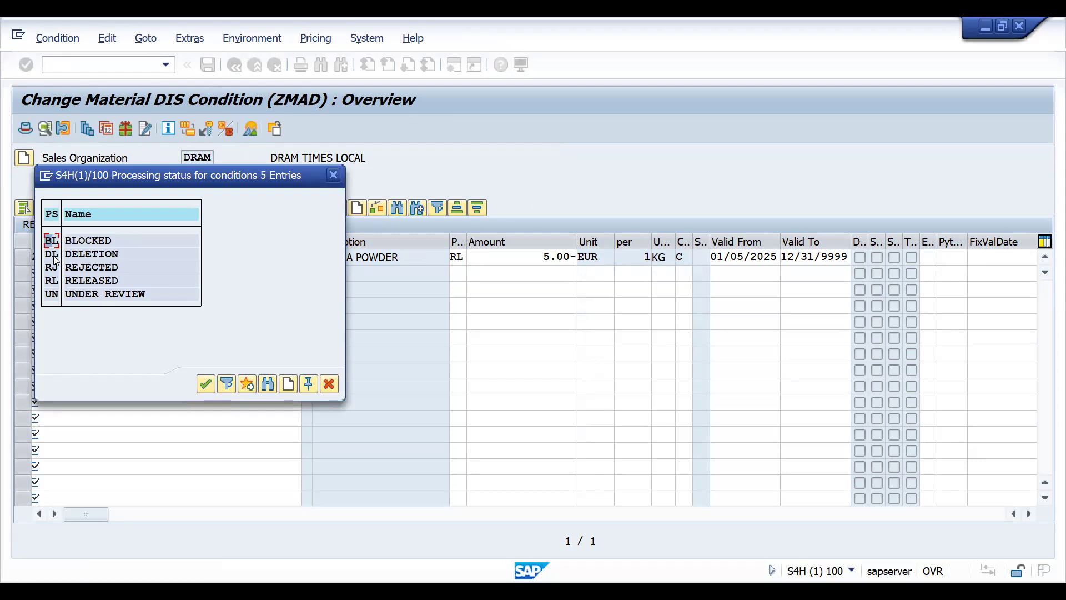
click(55, 259)
click(50, 255)
click(208, 65)
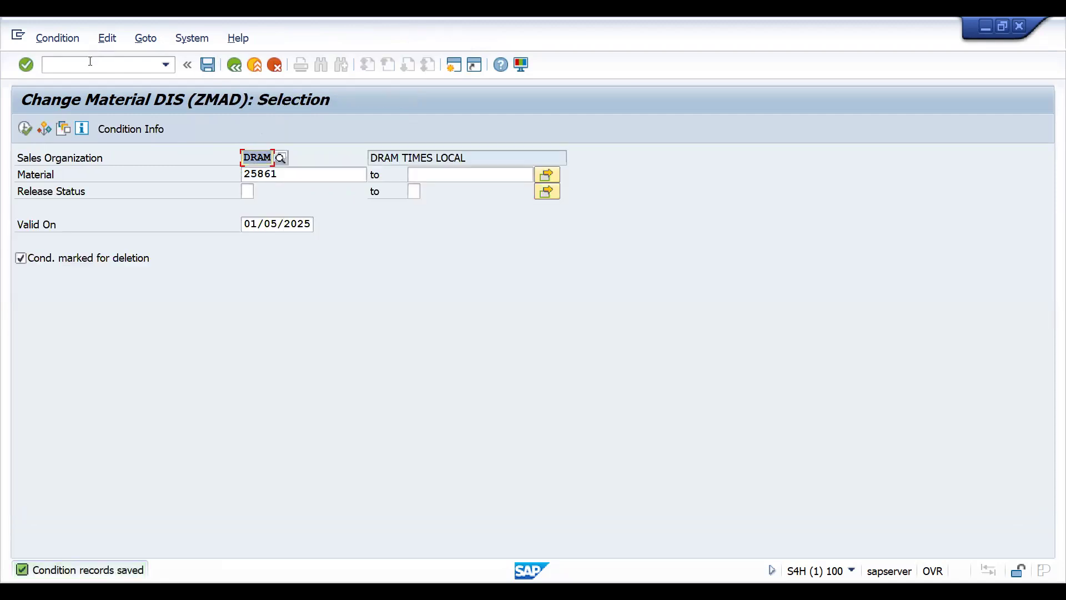
Step: Start a DOR1 standard order in VA01 for KRISHNA TEA VENTURES LTD. with customer reference PRORELTESTSC3
click(89, 63)
text(/N)
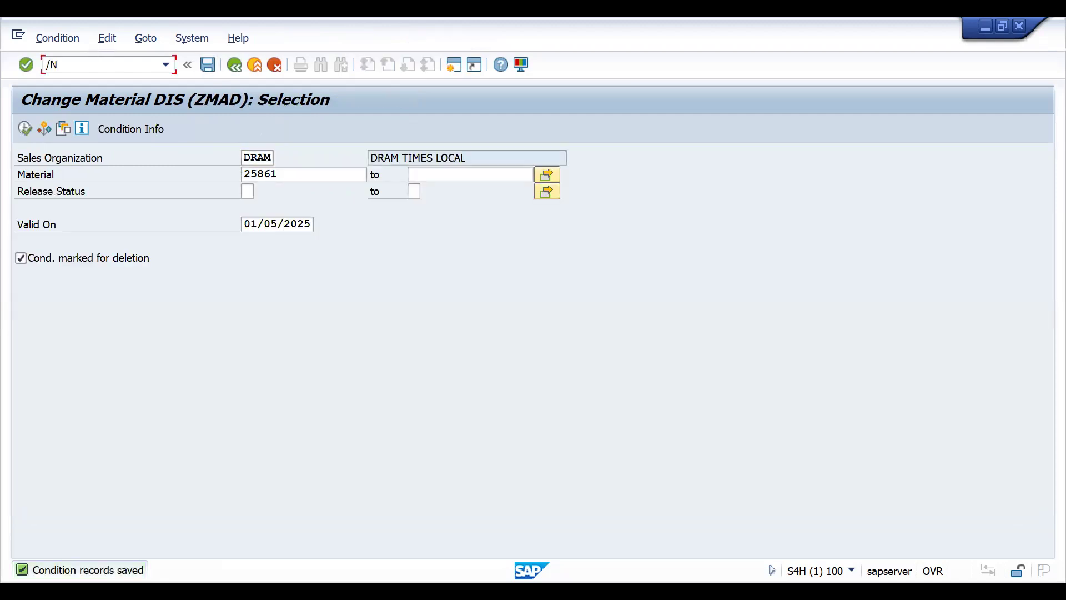
text(VK12)
key(Return)
key(Return)
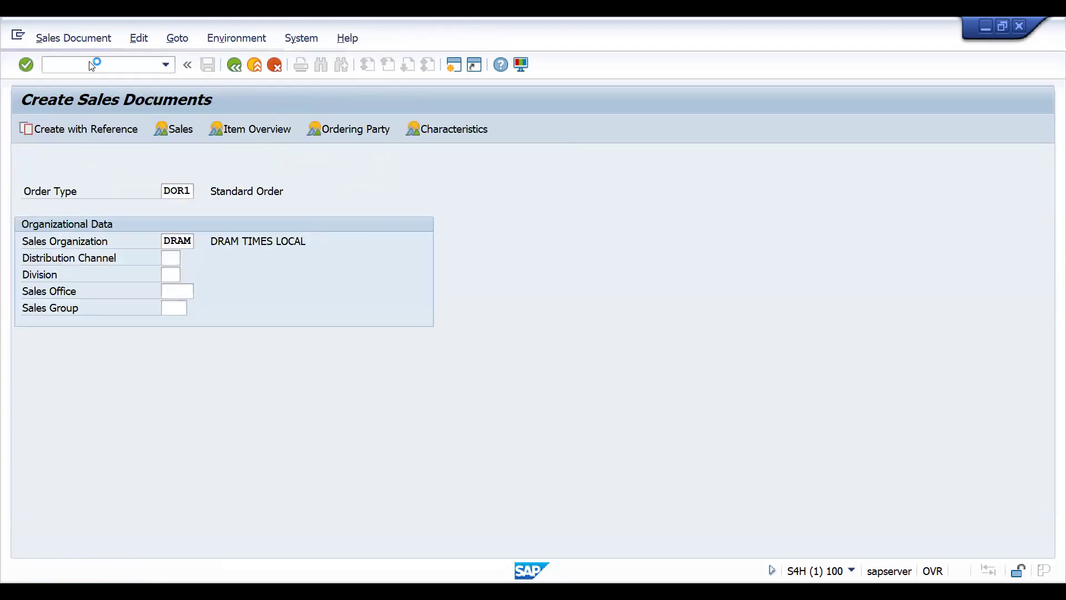
text(100031)
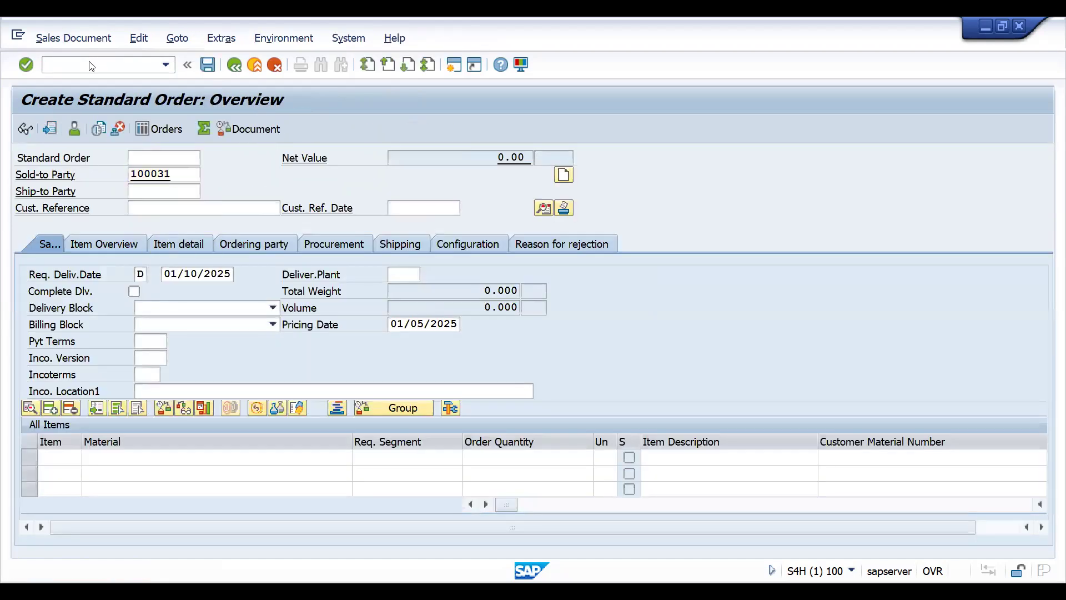
key(Return)
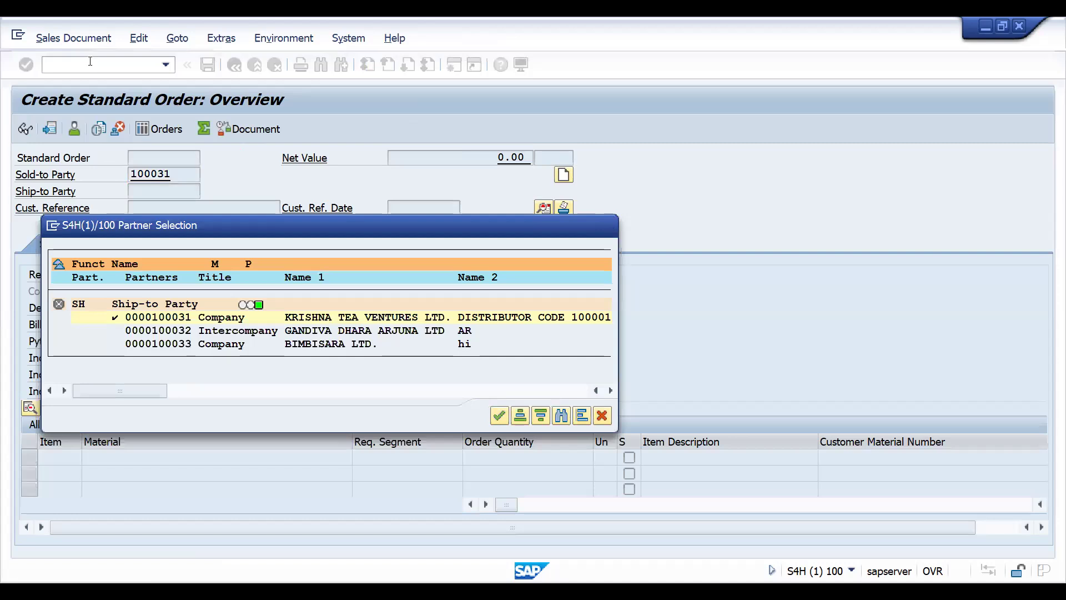
key(Return)
text(PRORELTESTSC3)
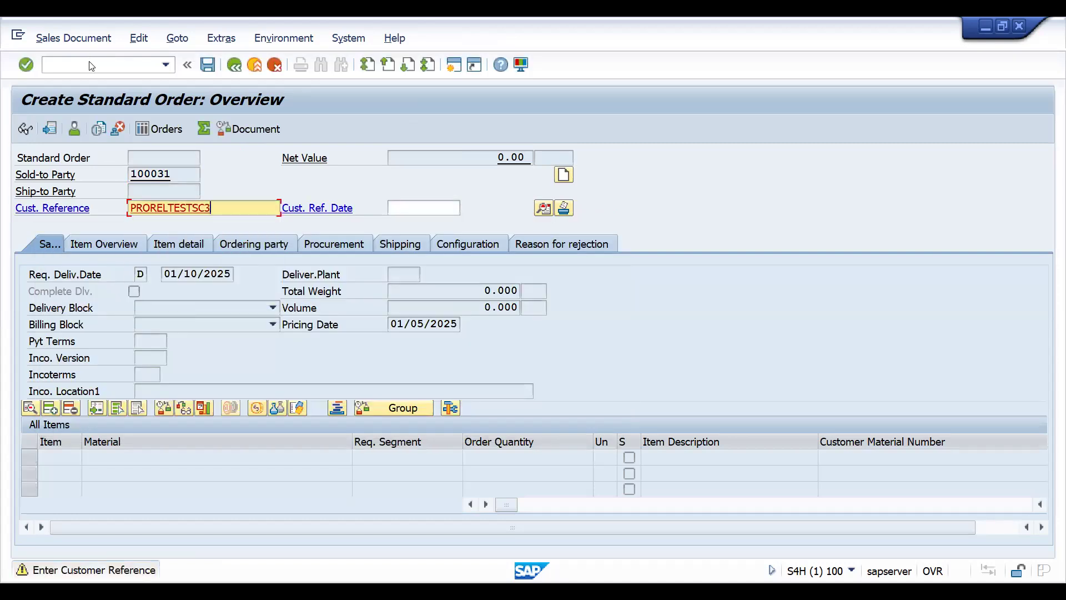
key(Return)
Step: Enter material 25861 with order quantity 1 as the item of the PRORELTESTSC3 order
text(25861)
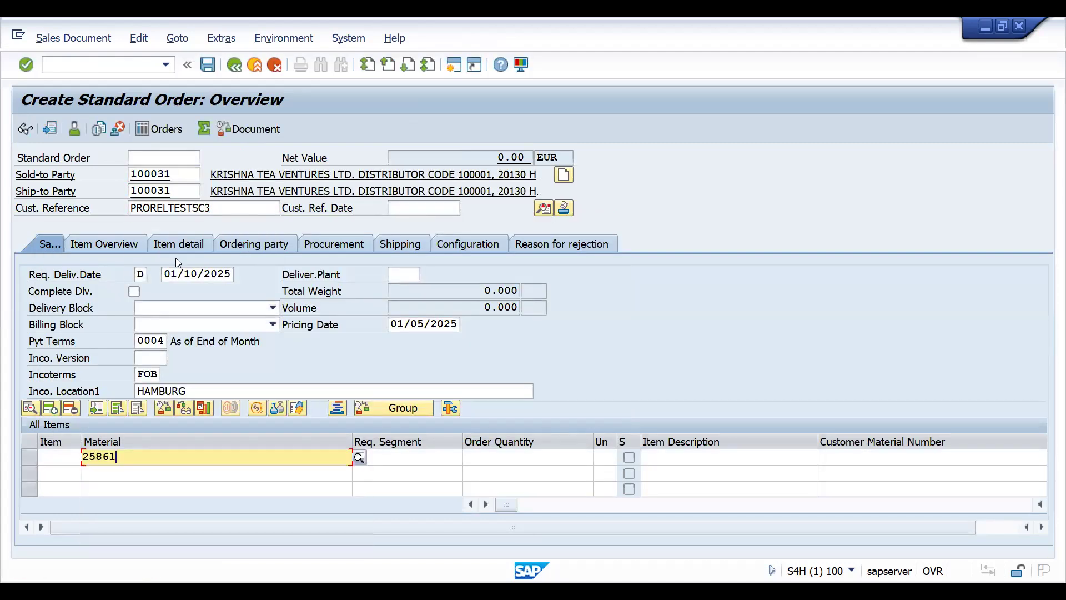
key(Tab)
key(Tab)
text(1)
key(Return)
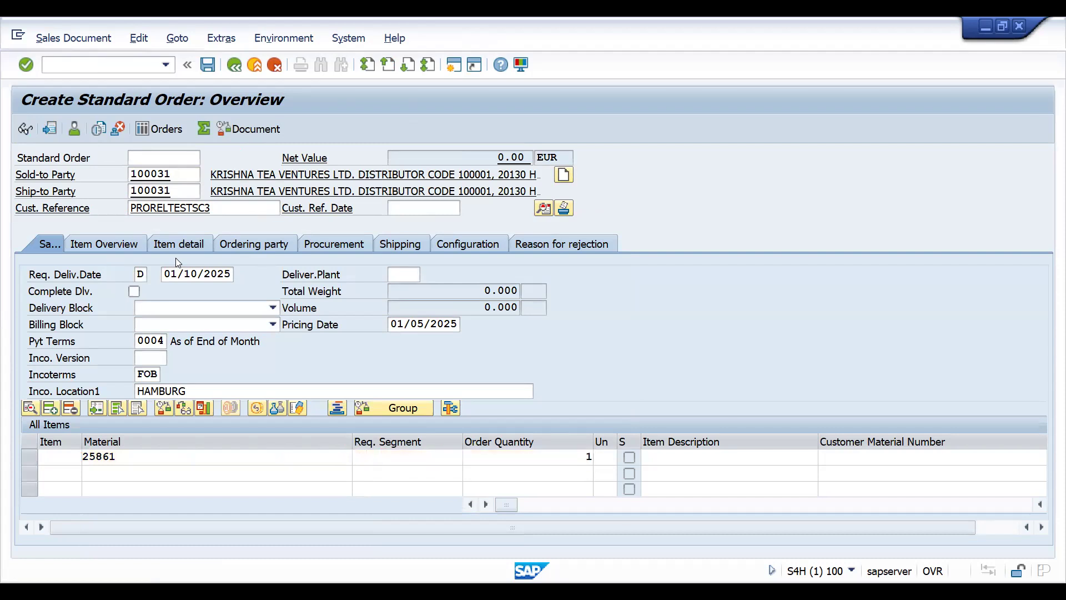
Step: Check the ZMAD REGULAR DIS and FESTIVE DIS CYCLE accesses for item 10 in the pricing analysis, and save the PRORELTESTSC3 order
double_click(393, 453)
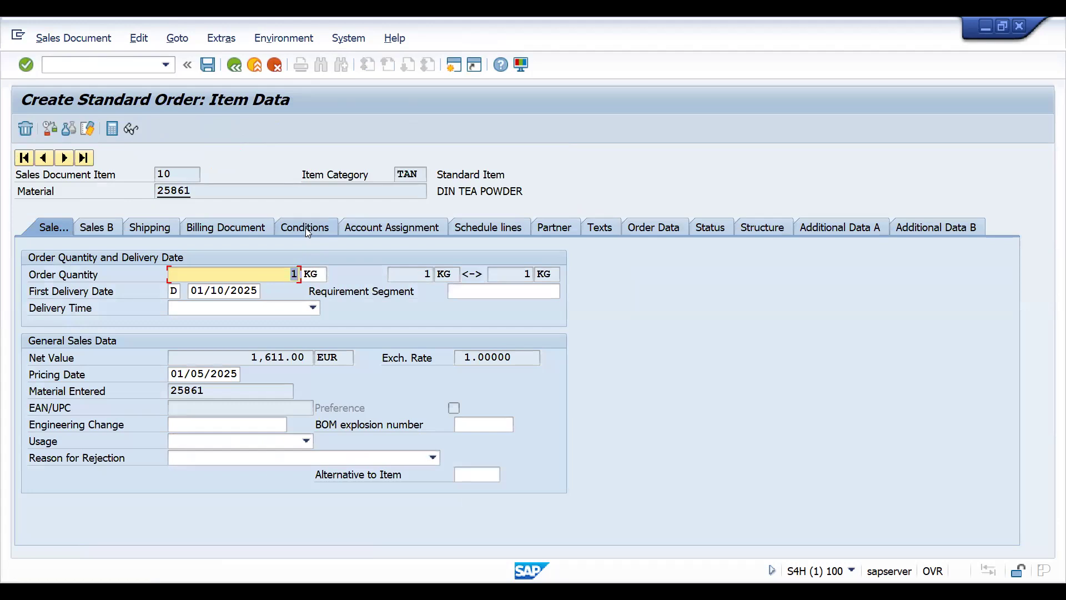
click(306, 228)
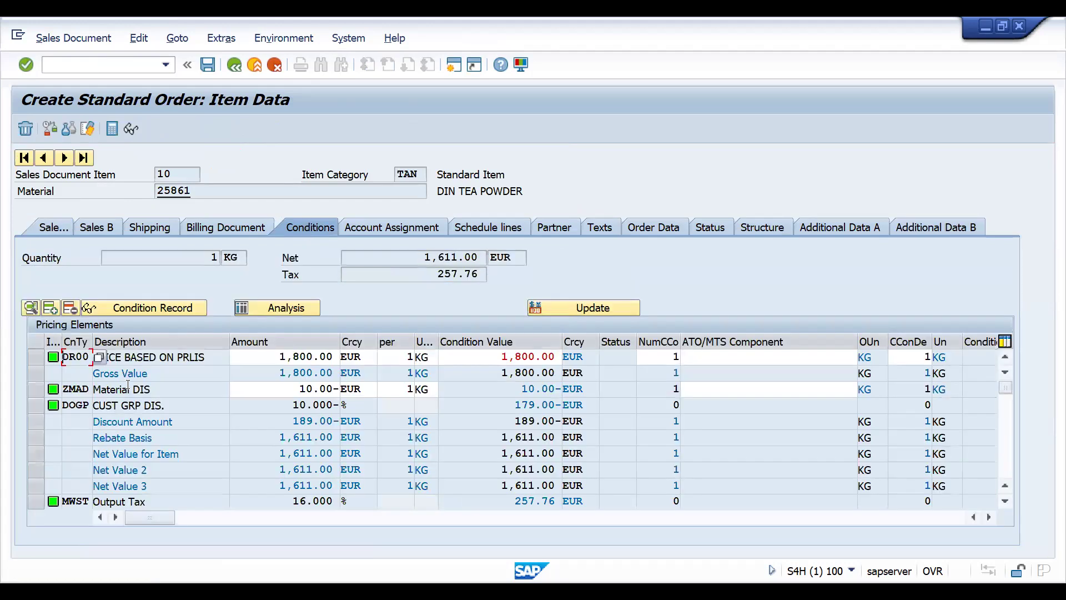
click(287, 310)
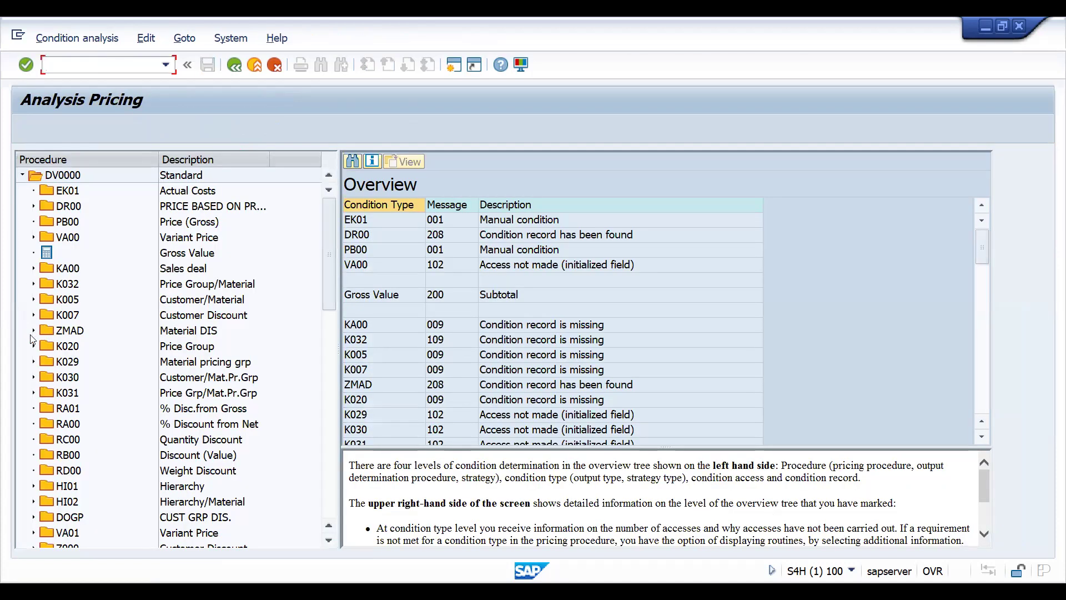
click(33, 332)
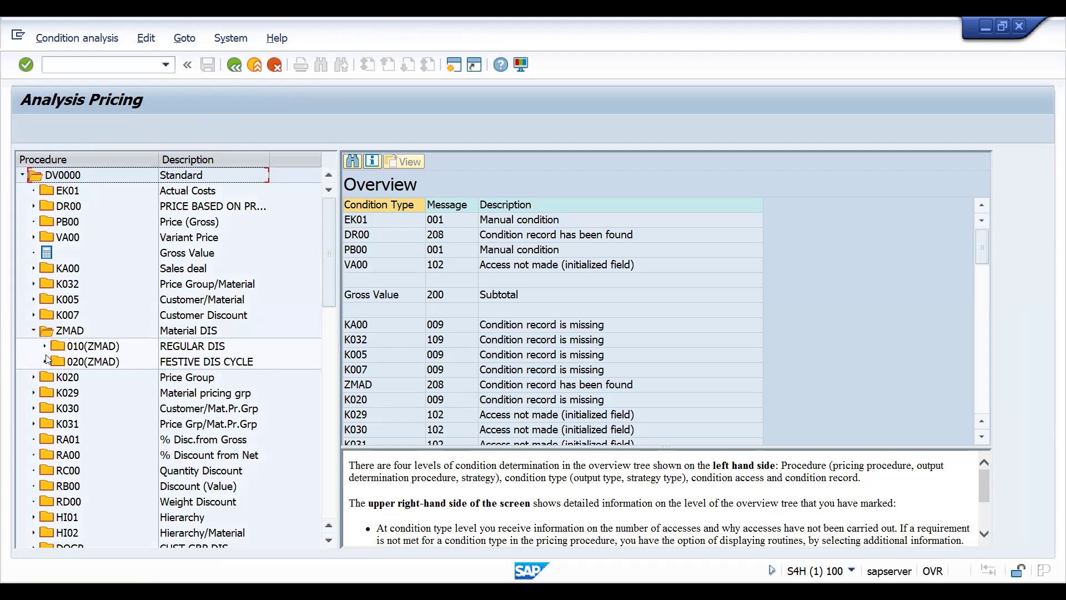
click(45, 346)
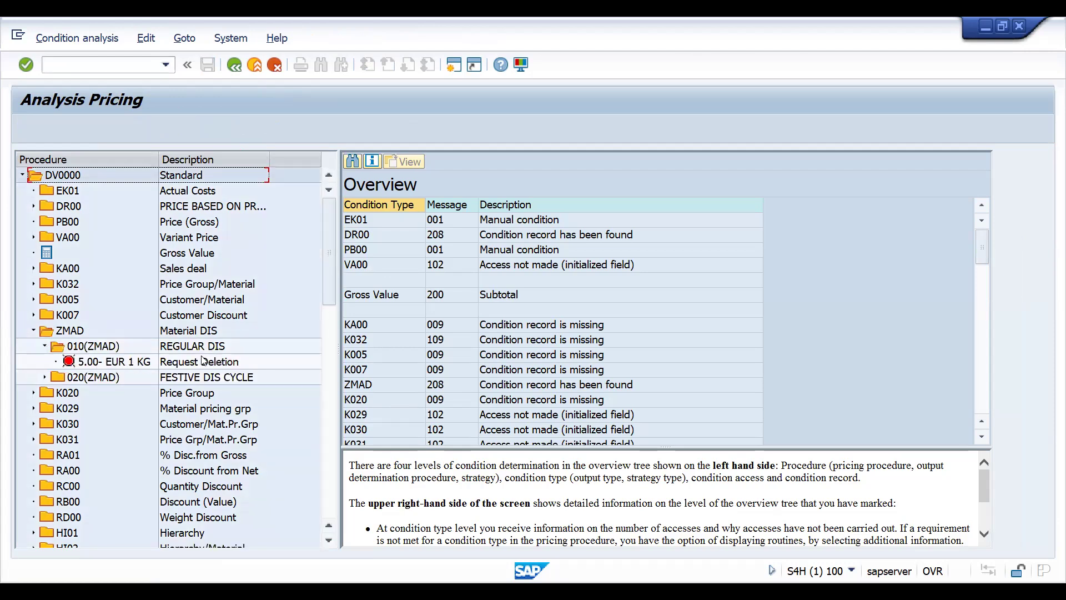
click(46, 377)
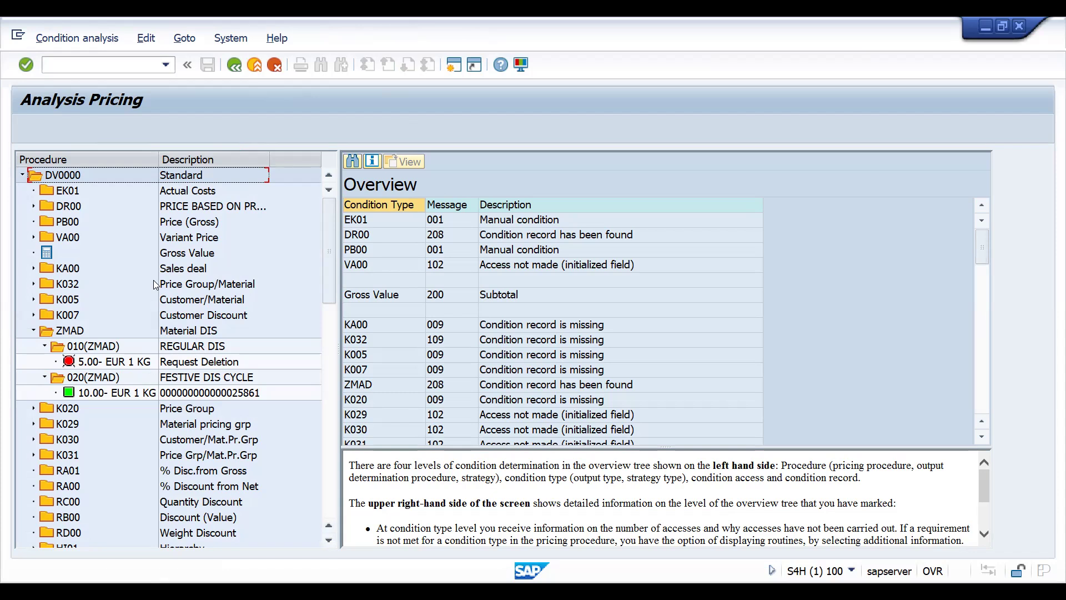
click(233, 65)
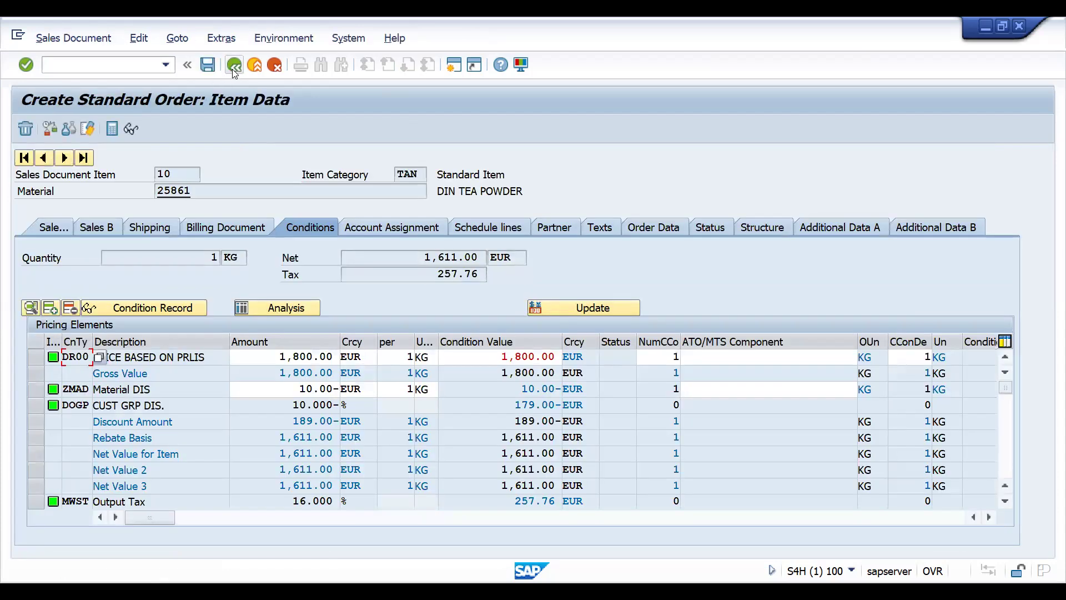
click(232, 69)
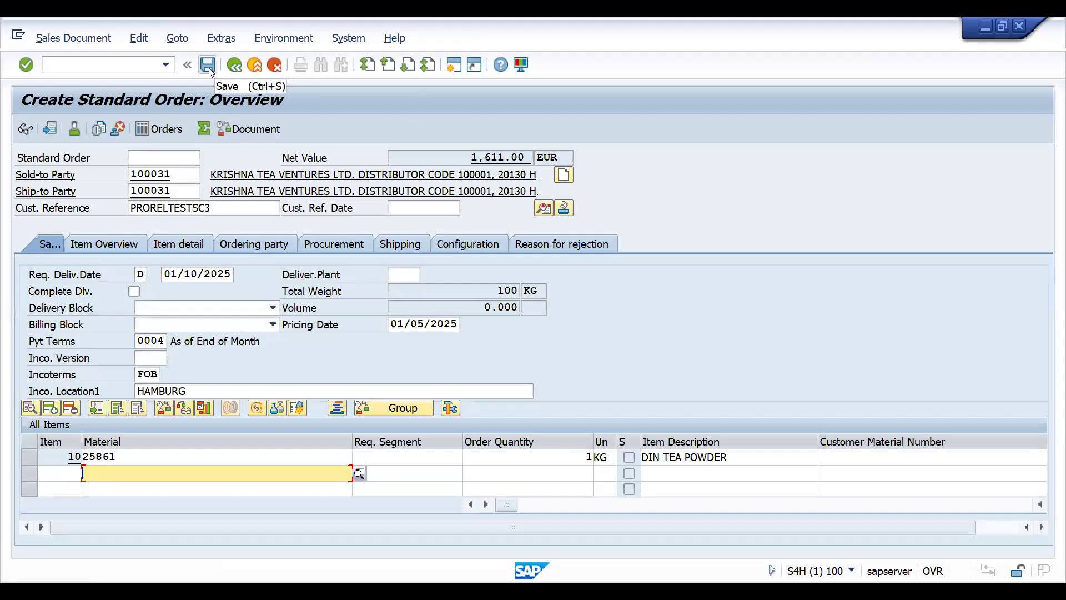
click(209, 67)
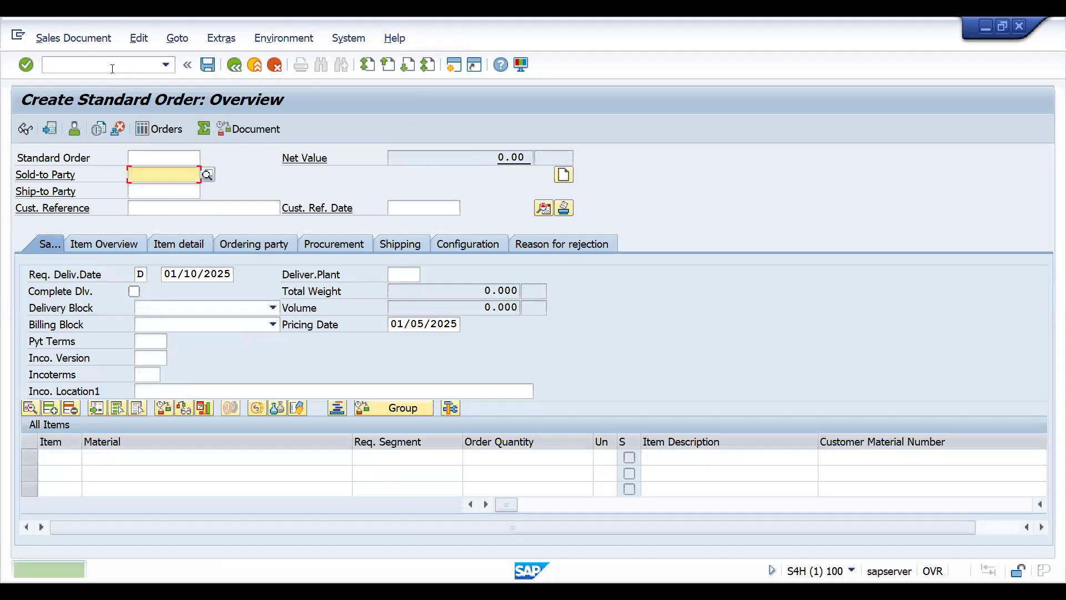
Step: Reopen the ZMAD REGULAR DIS condition record for material 25861 for changing in VK12
text(/NVK1)
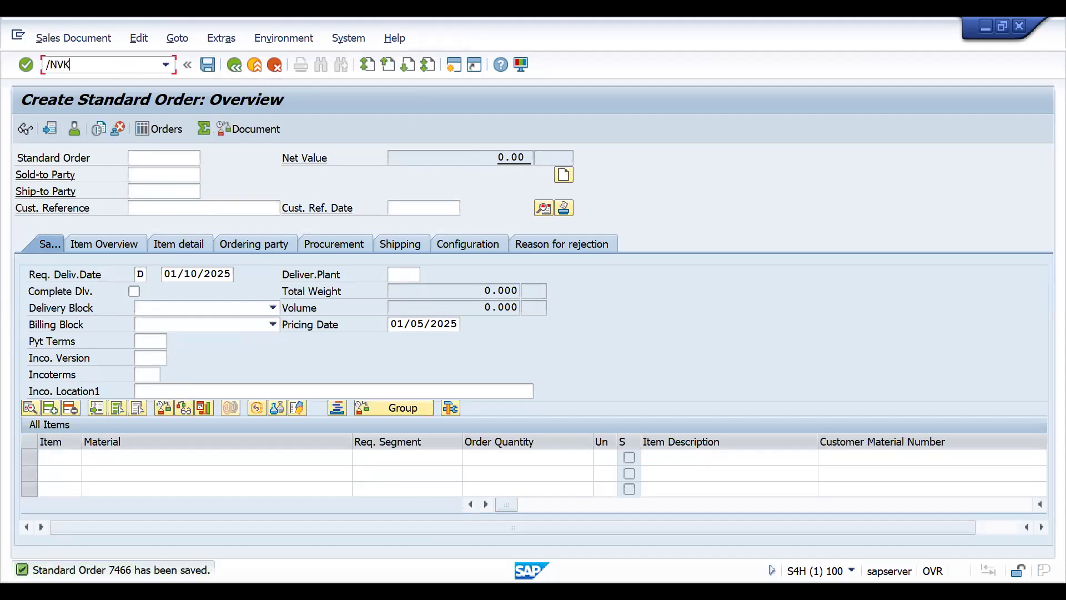
key(Return)
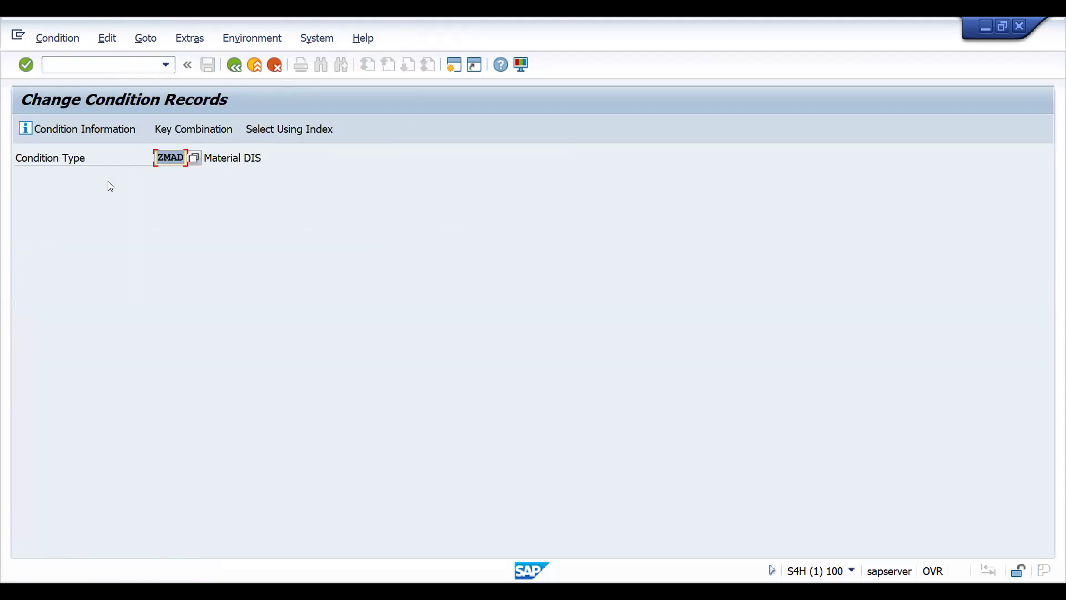
key(Return)
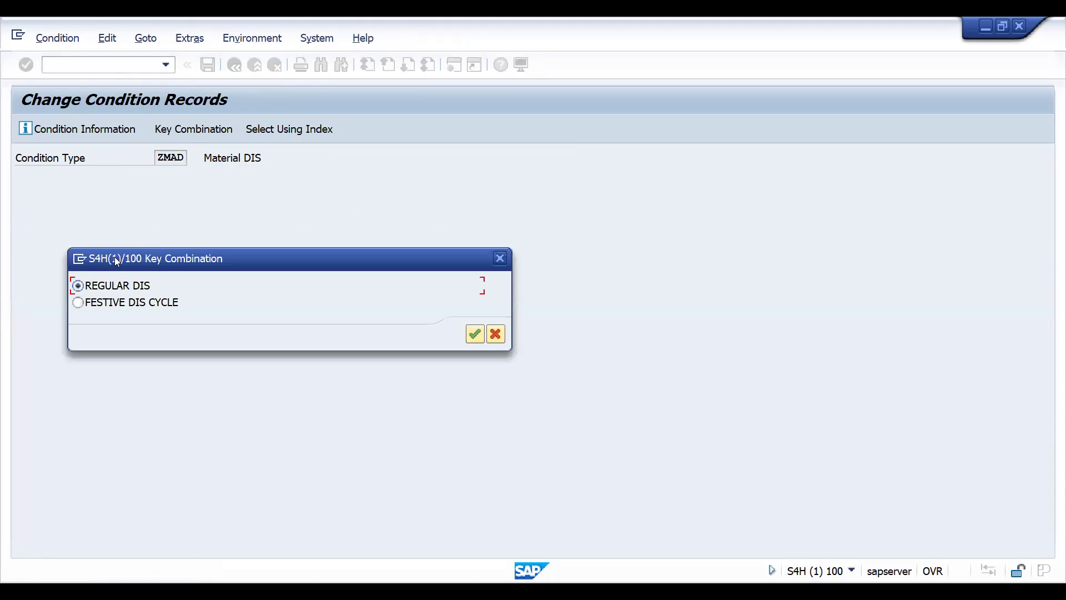
key(Return)
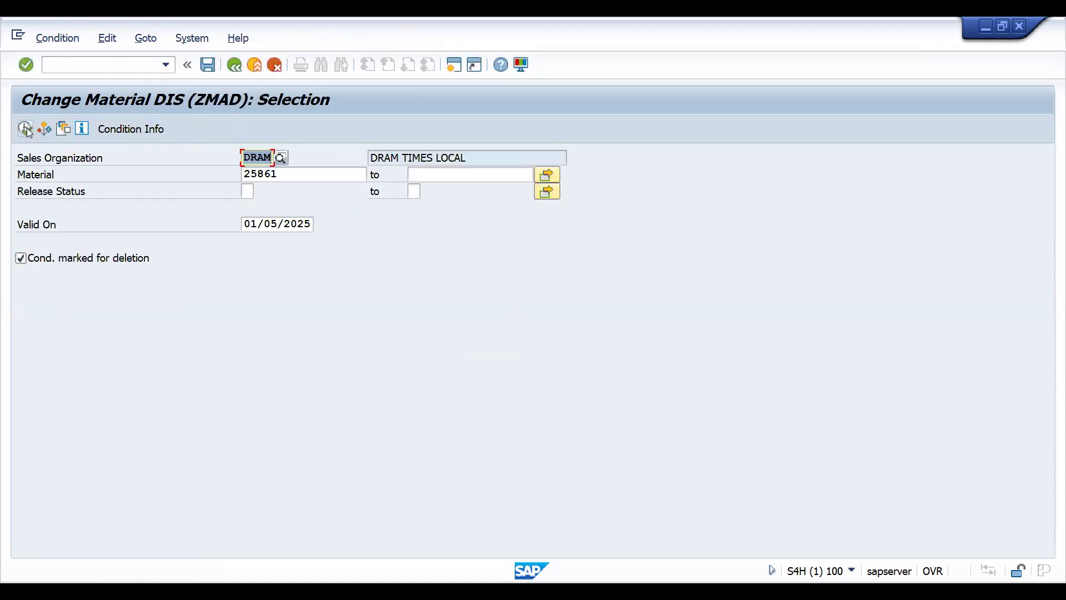
click(25, 129)
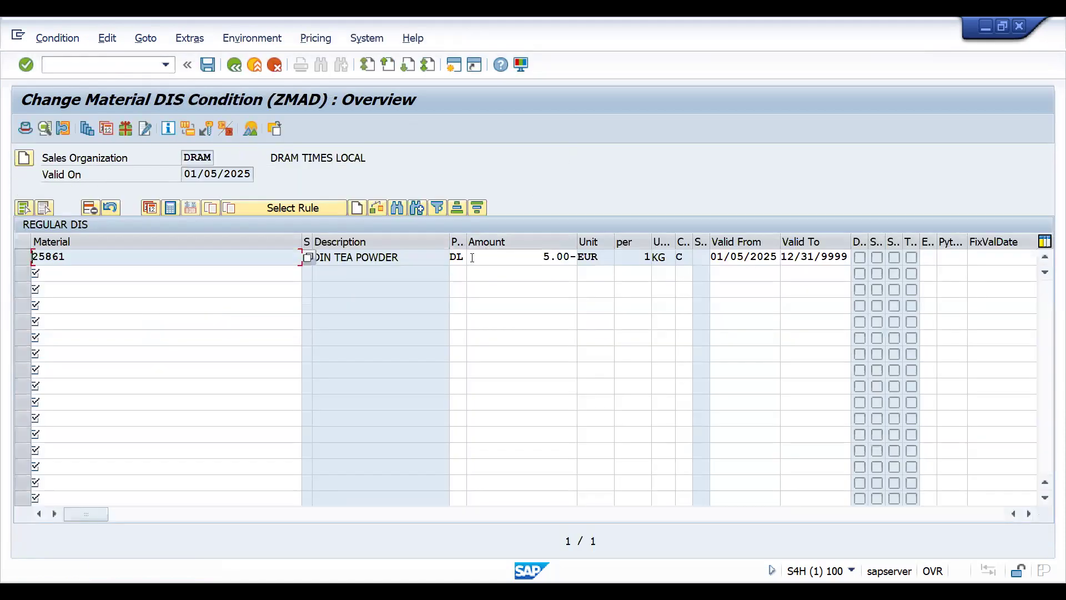
Step: Set the regular discount record's processing status to RJ (REJECTED) and save the condition record
click(465, 258)
click(472, 259)
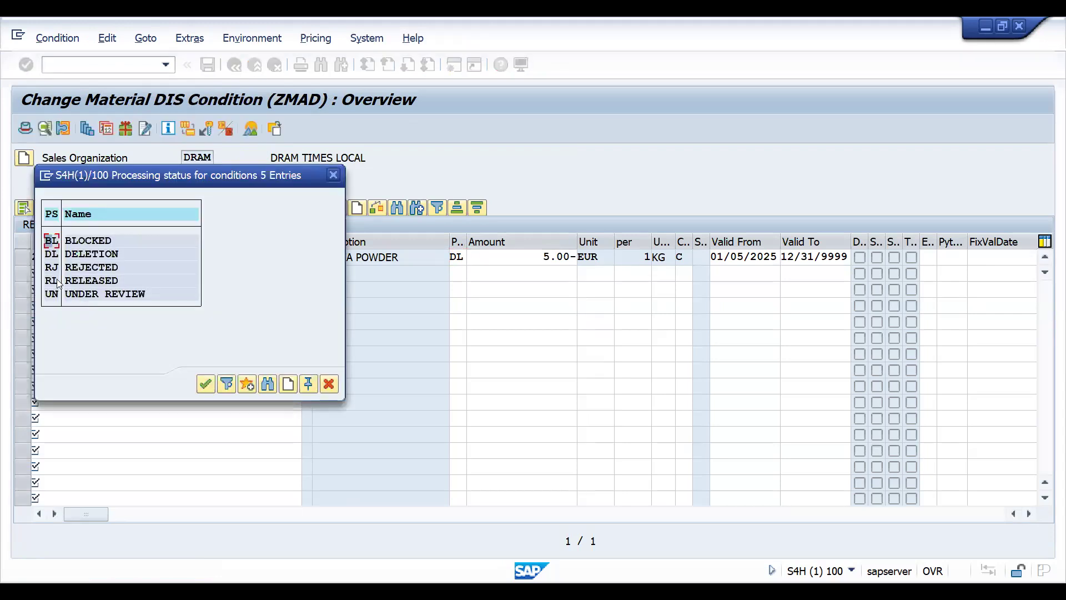
double_click(53, 268)
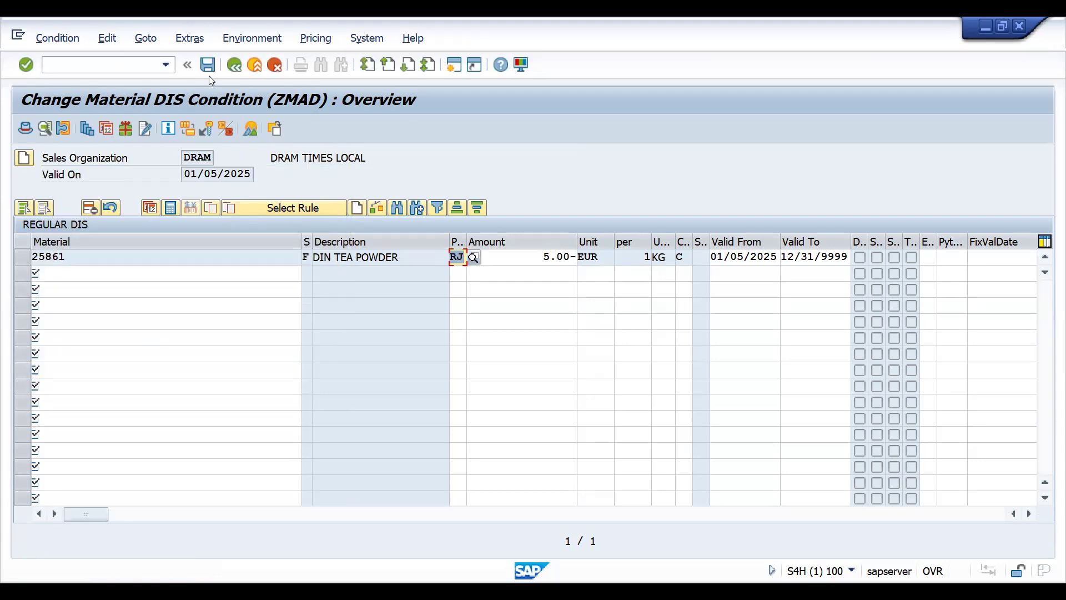
click(207, 65)
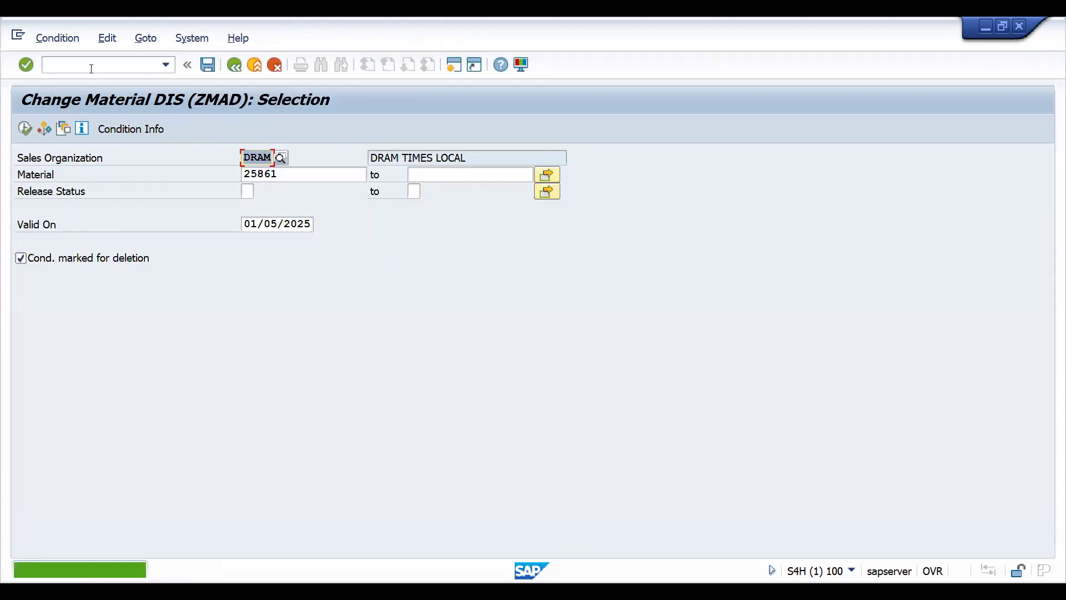
Step: Start another DOR1 standard order in VA01 for KRISHNA TEA VENTURES LTD., using customer reference PRORELTESTSC3
text(/NVA01)
key(Return)
key(Return)
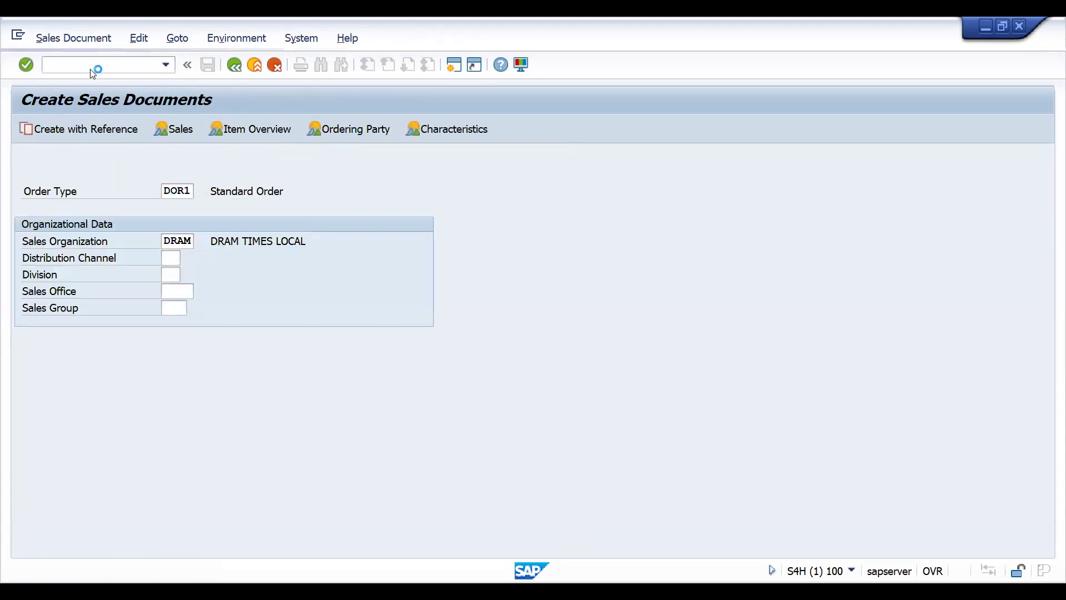
key(space)
key(Down)
key(Return)
key(Return)
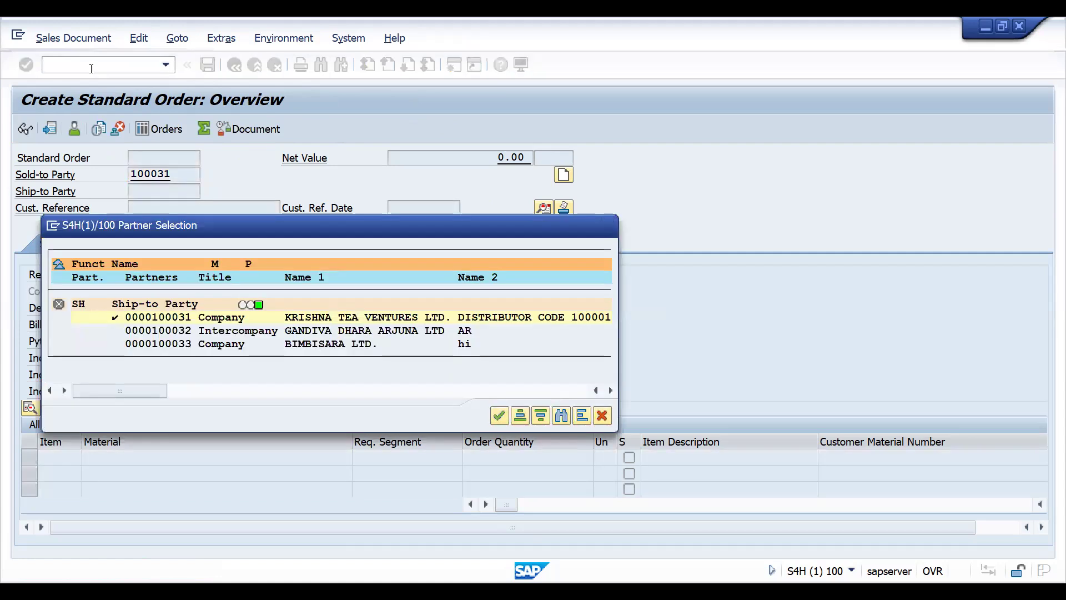
key(Return)
text(PRORELTESTSC3)
key(Return)
Step: Enter material 25861 with order quantity 1 as the item of the new standard order
key(space)
key(Down)
key(Return)
key(Tab)
key(Tab)
text(1)
key(Return)
key(Return)
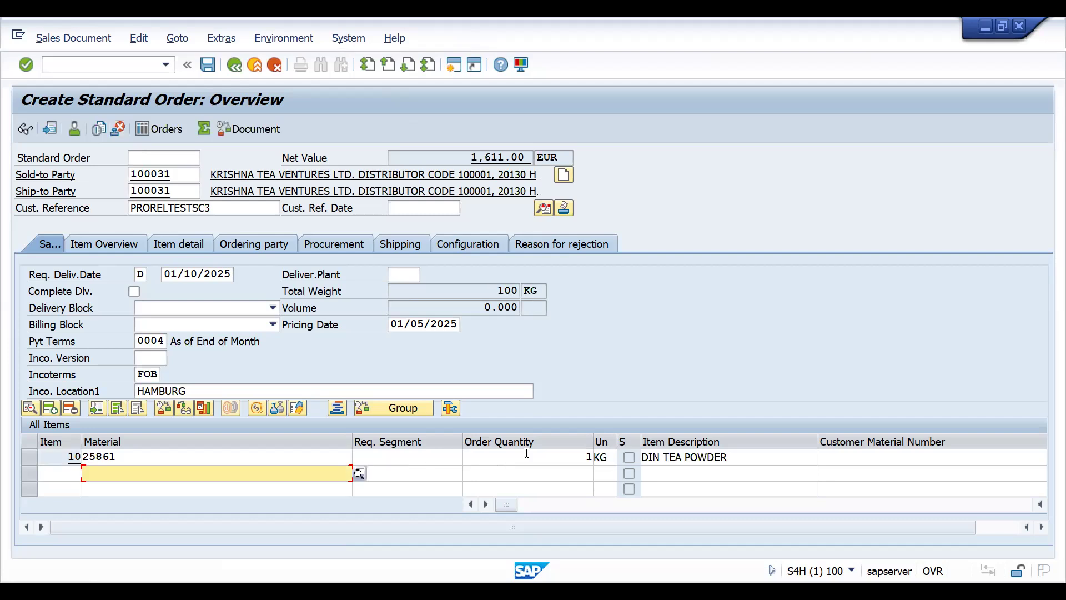
Step: Examine item 10's pricing conditions and, in the pricing analysis, the DR00 price access and both ZMAD discount accesses
double_click(533, 459)
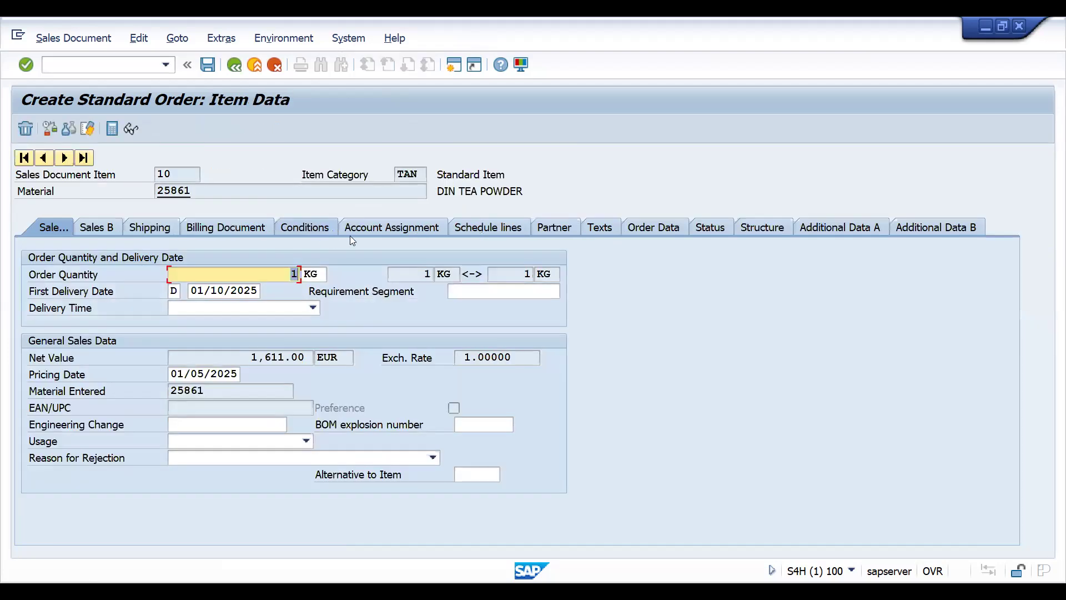
click(328, 226)
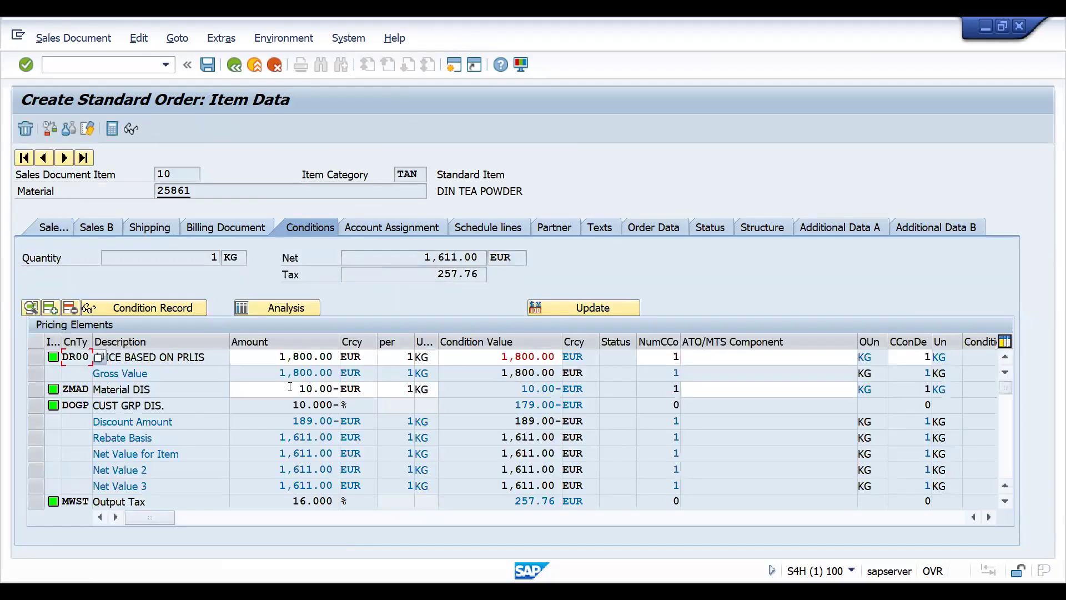
click(282, 311)
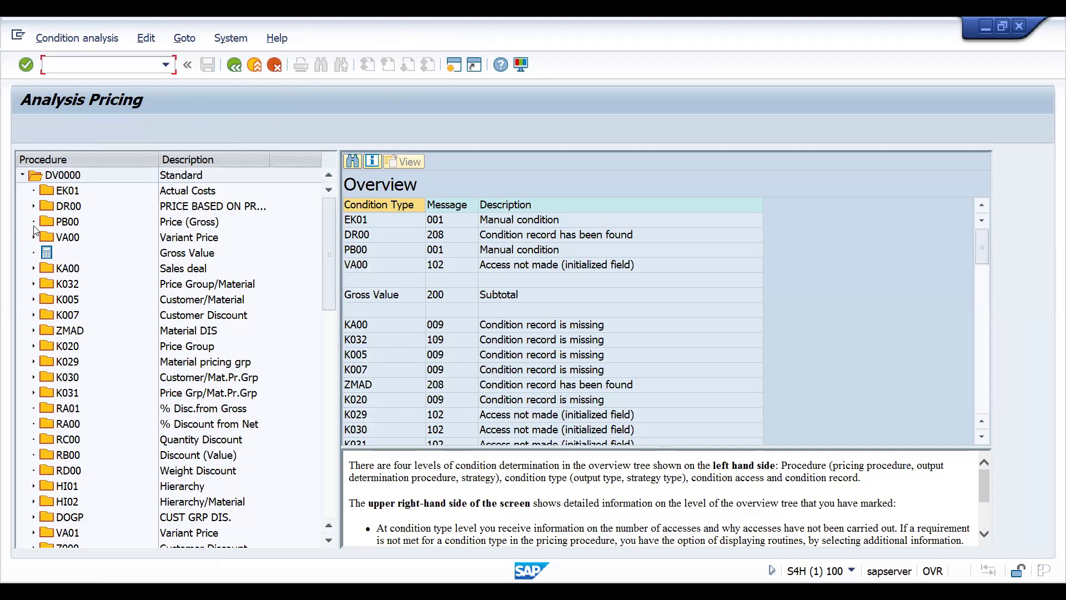
click(34, 207)
click(45, 238)
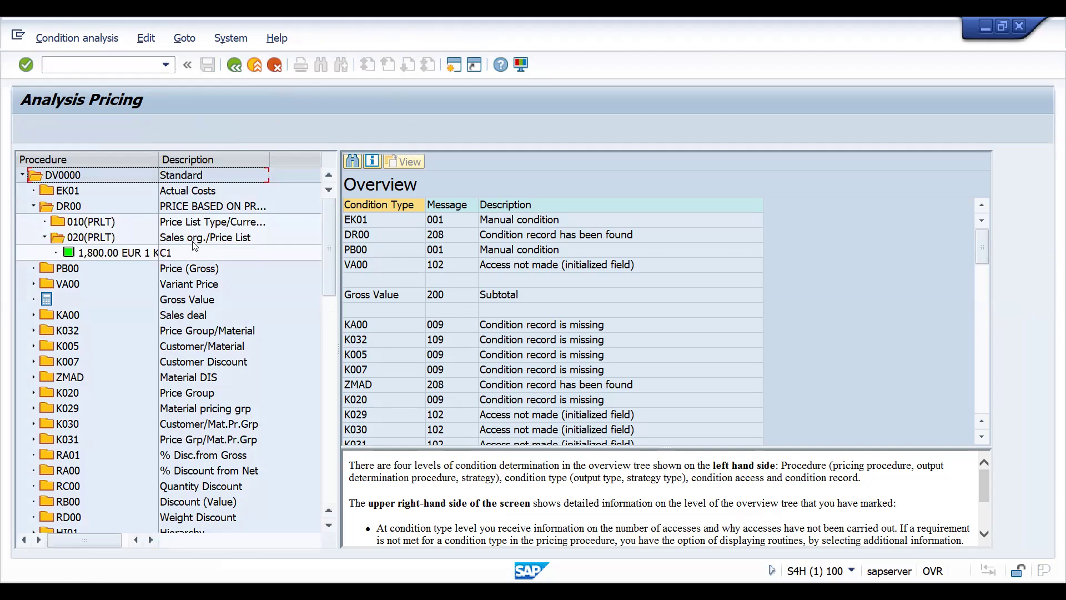
click(34, 378)
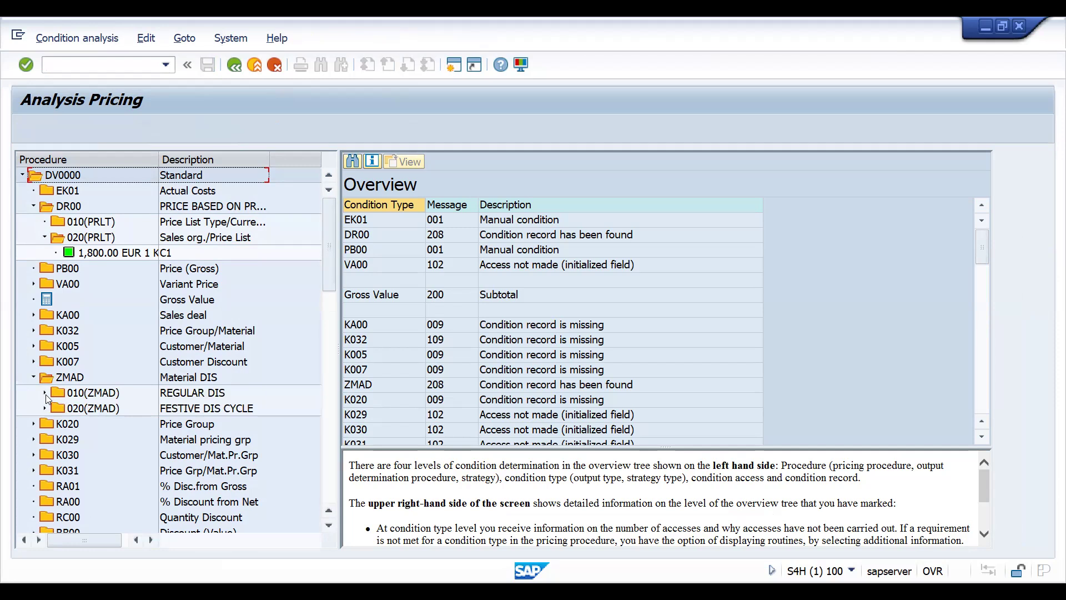
click(45, 393)
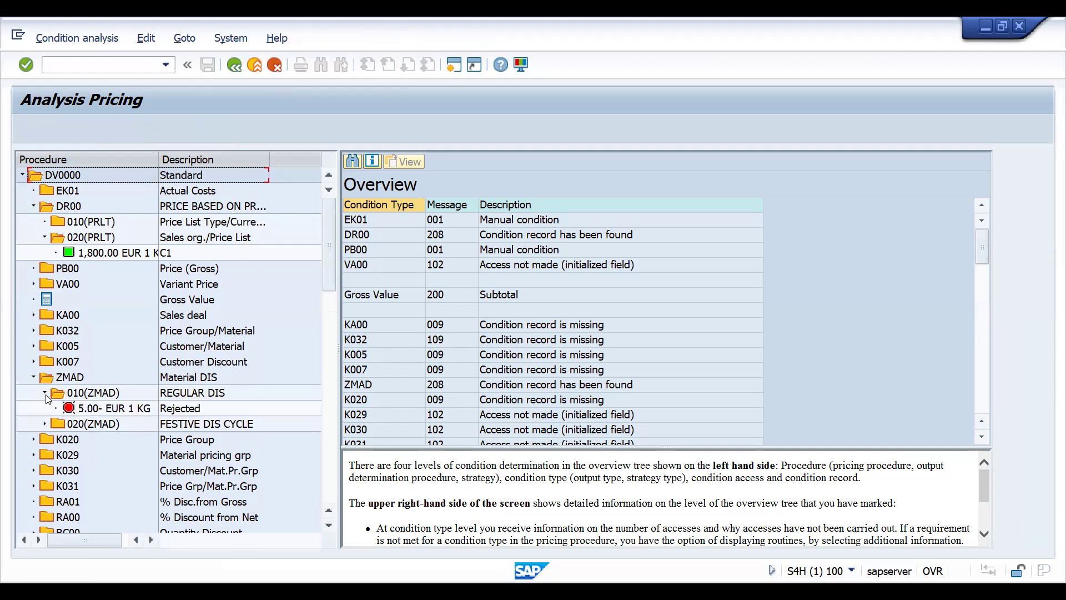
click(45, 424)
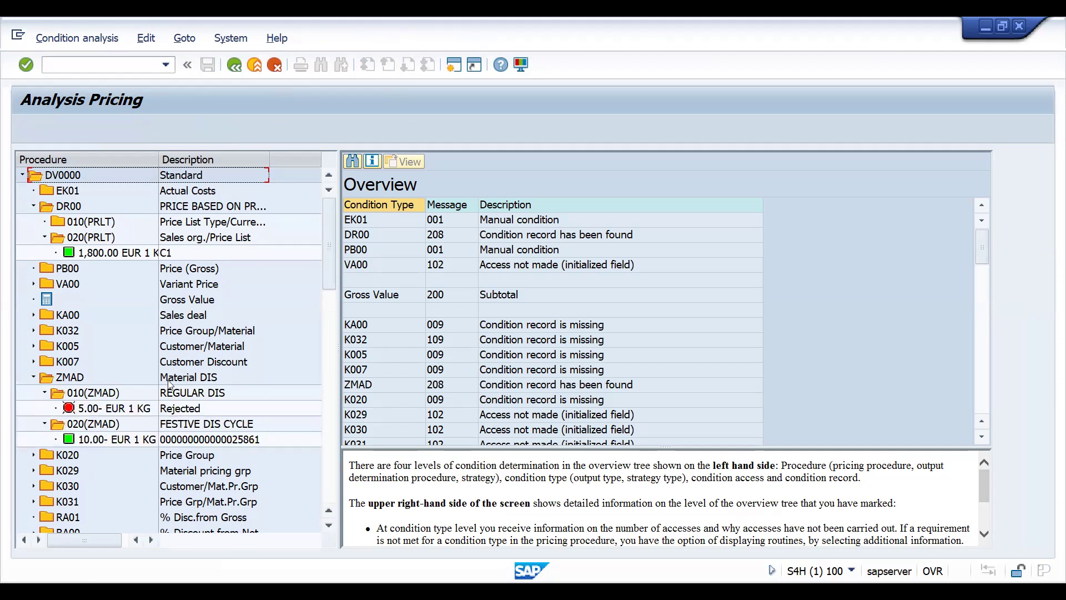
click(235, 66)
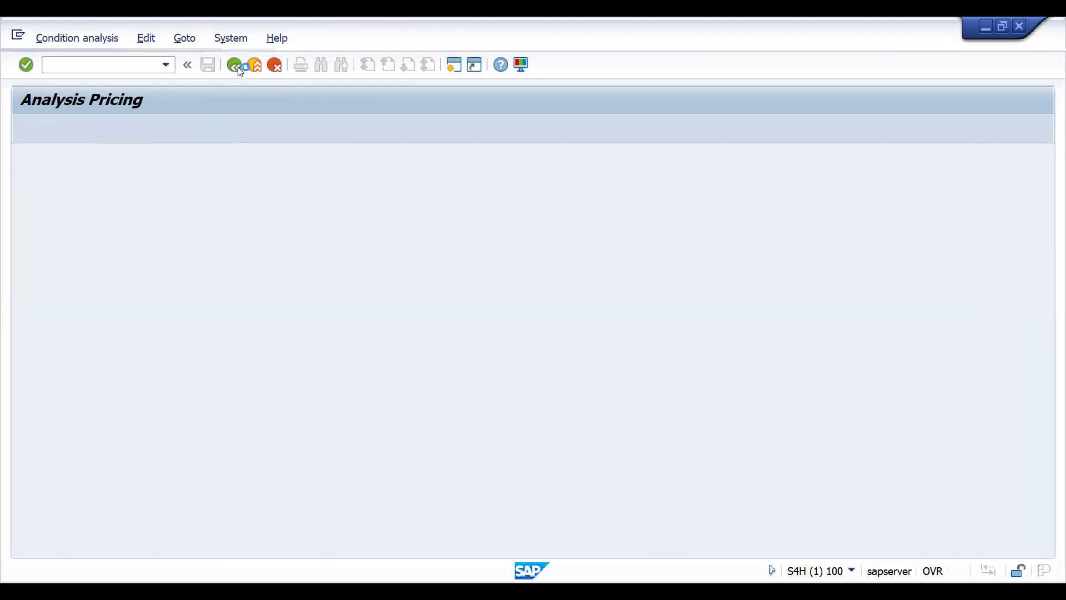
click(235, 65)
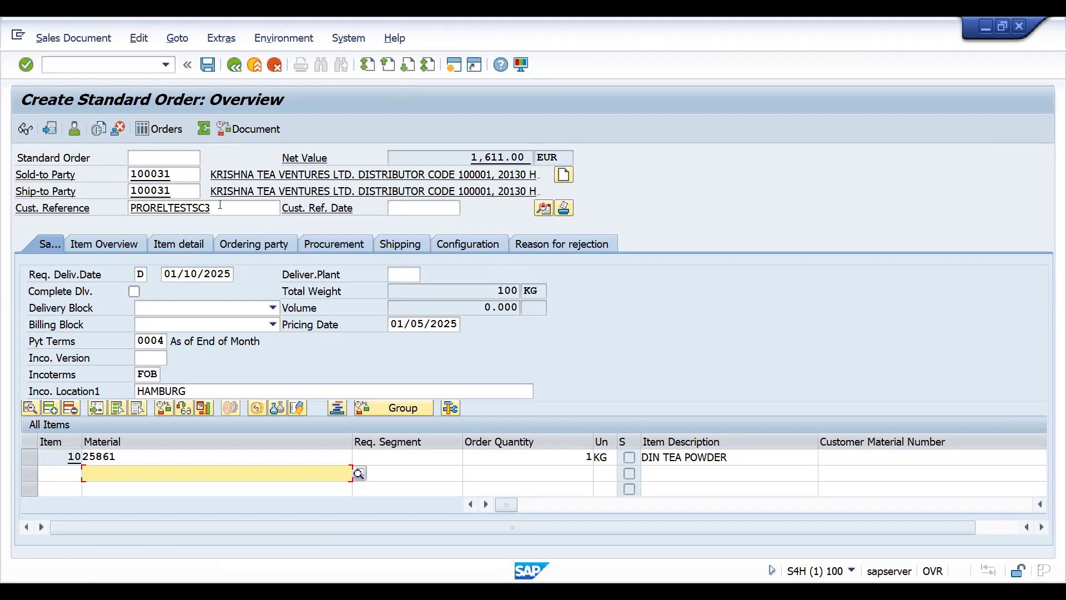
Step: Change the order's customer reference to PRORELTESTSC4 and save the standard order
click(220, 205)
key(BackSpace)
text(4)
key(Return)
key(ctrl+s)
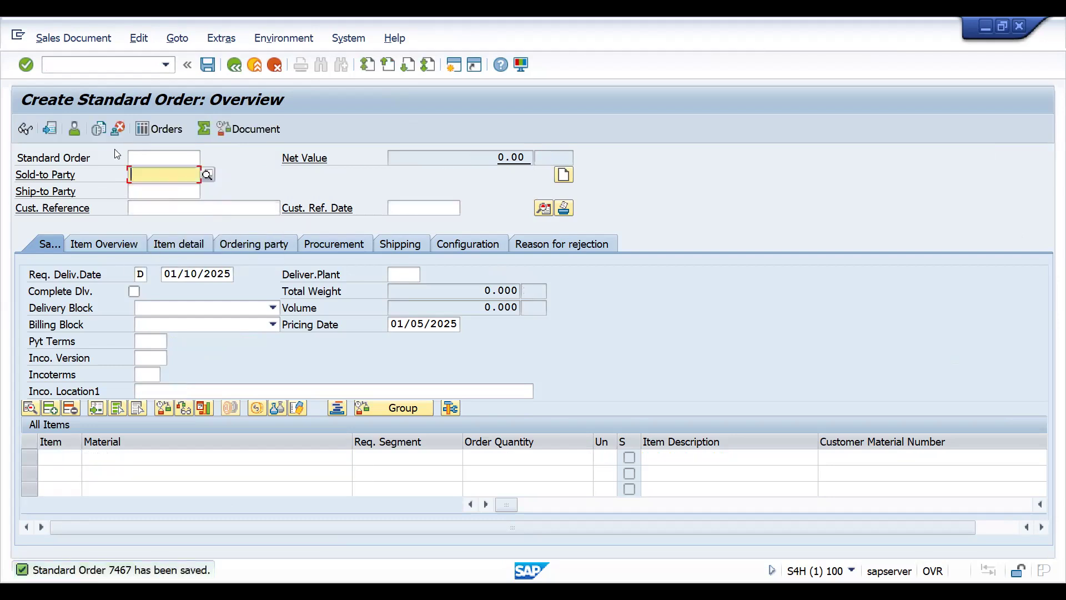
Step: Reopen the ZMAD REGULAR DIS condition record for material 25861 in VK12, using sales organization DRAM
click(68, 69)
text(/NVK12)
key(Return)
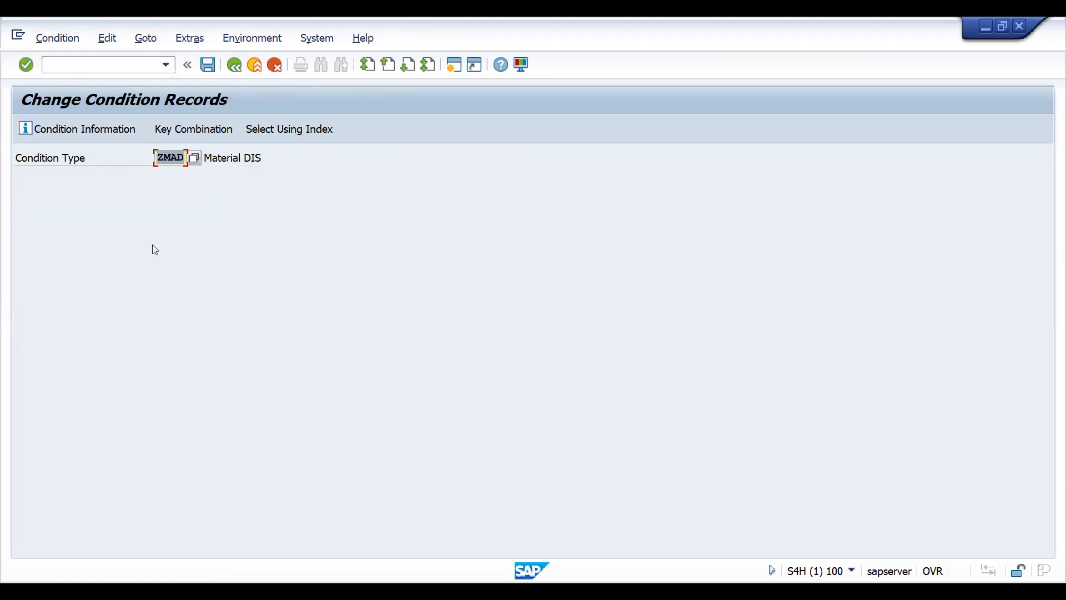
key(Return)
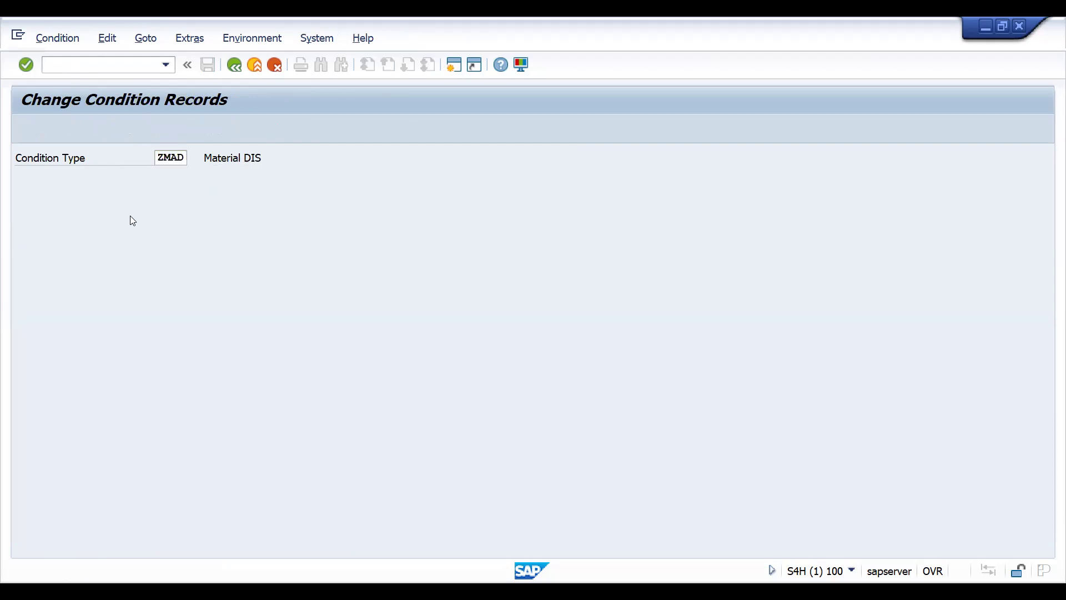
key(Return)
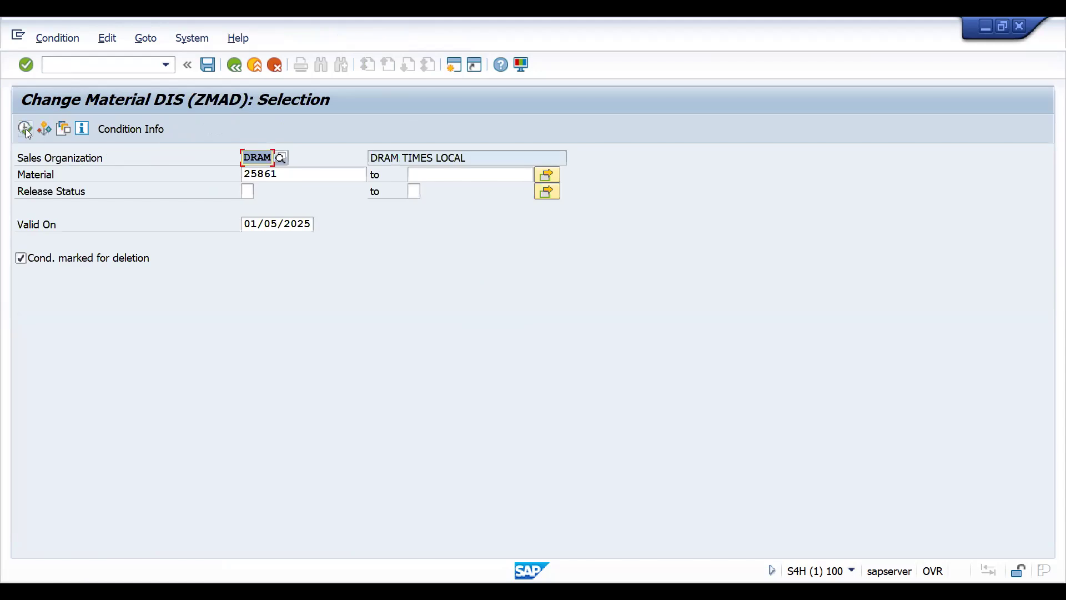
click(26, 129)
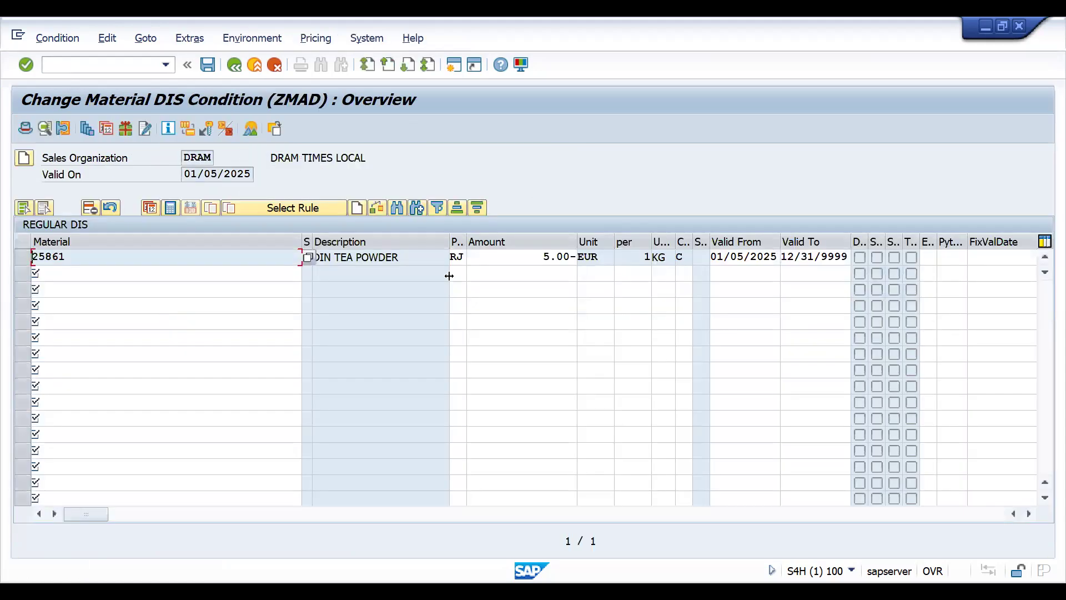
Step: Set the regular discount record's processing status to UN (UNDER REVIEW) and save the condition record
click(462, 259)
click(475, 260)
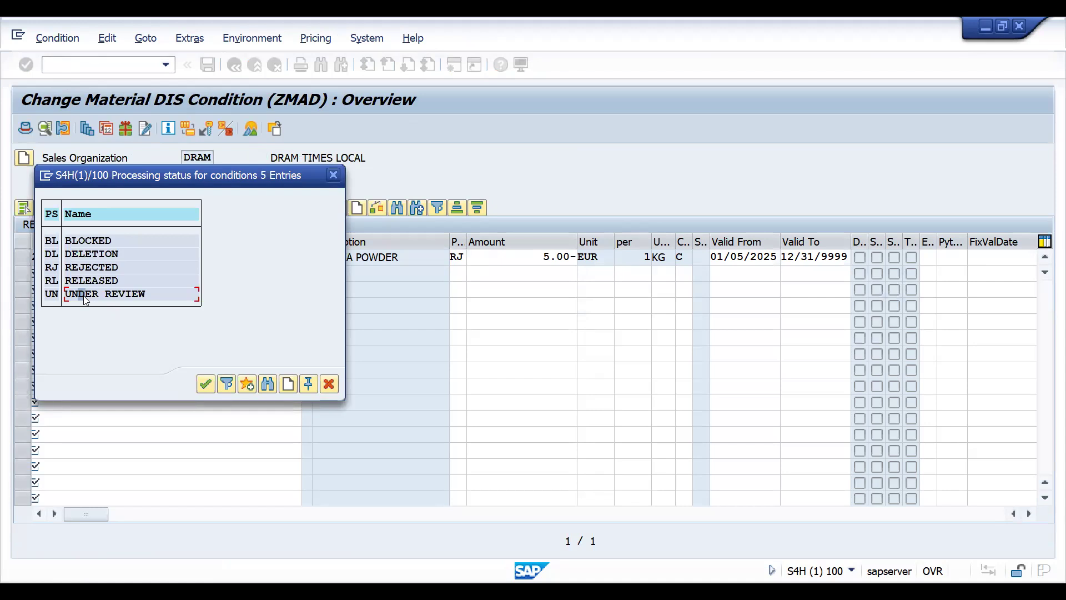
double_click(53, 299)
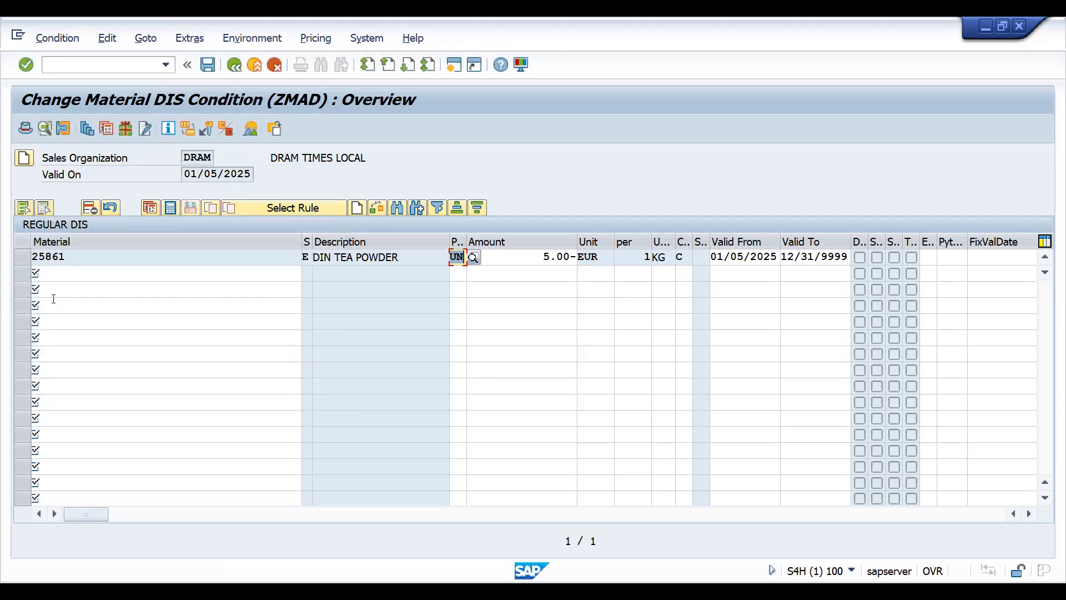
click(208, 67)
Step: Start a DOR1 standard order in VA01 with KRISHNA TEA VENTURES LTD. as sold-to and ship-to party
text(/nVA01)
key(Return)
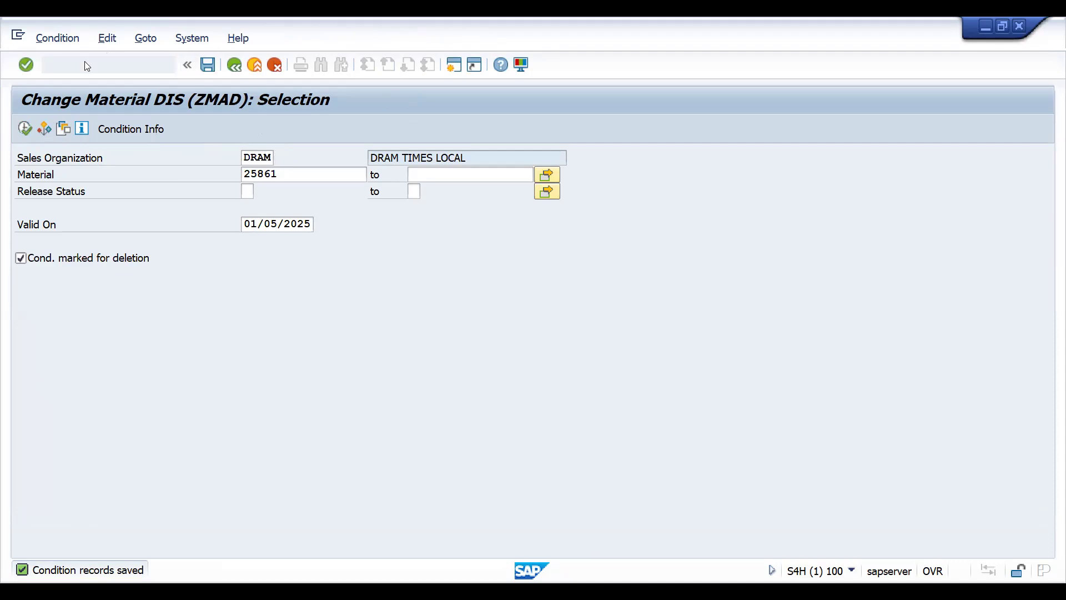
key(Return)
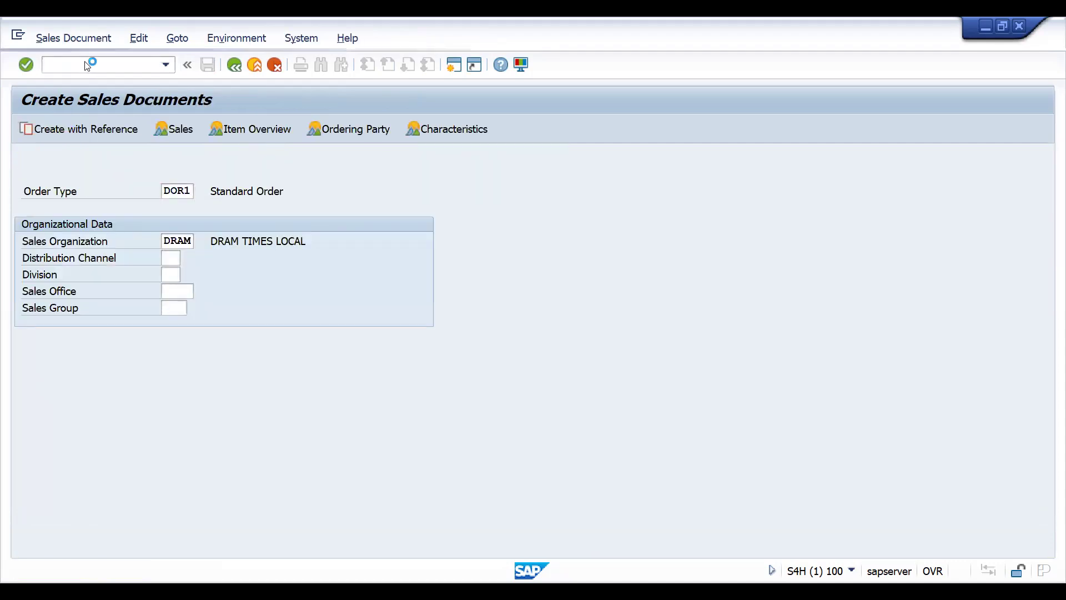
key(space)
key(Down)
key(Return)
key(Return)
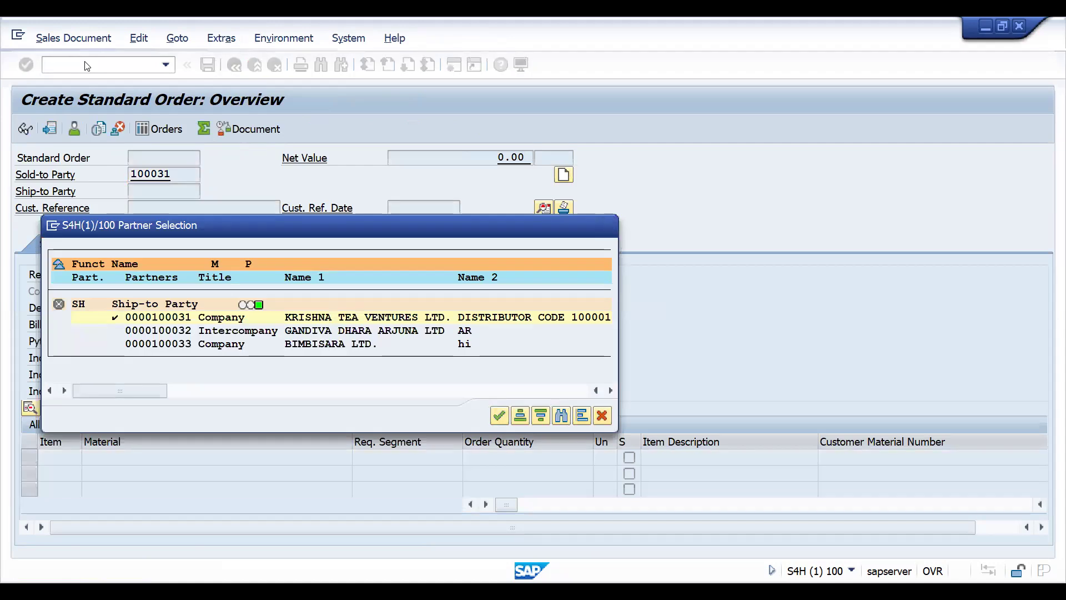
key(Return)
Step: Enter customer reference PRORELTESTSC5 and add material 25861 with order quantity 1 to the new order
key(space)
key(Down)
key(Return)
key(BackSpace)
text(5)
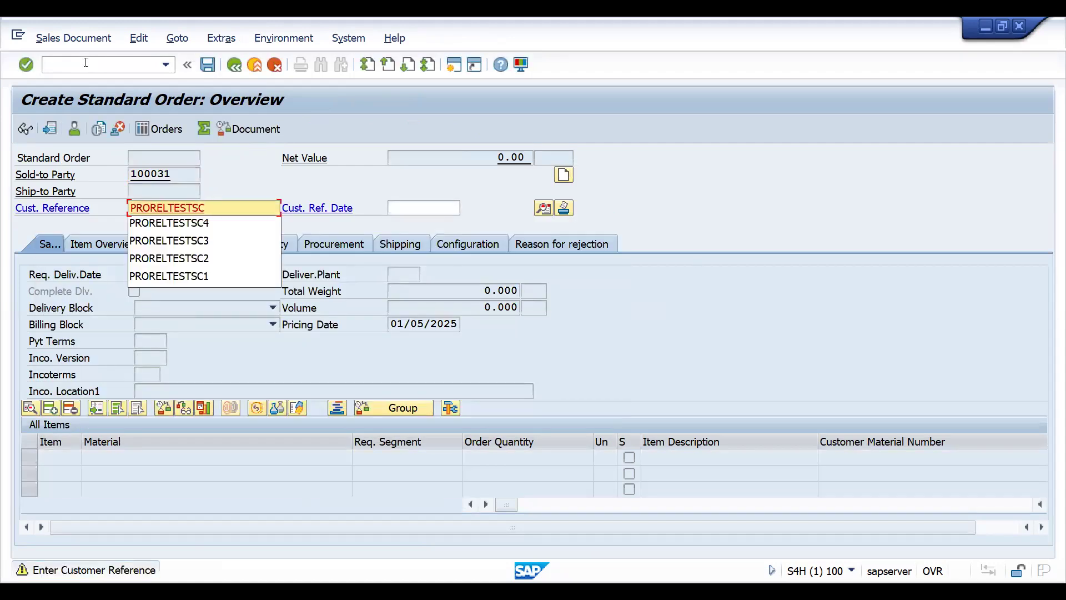
key(Return)
key(Down)
key(Return)
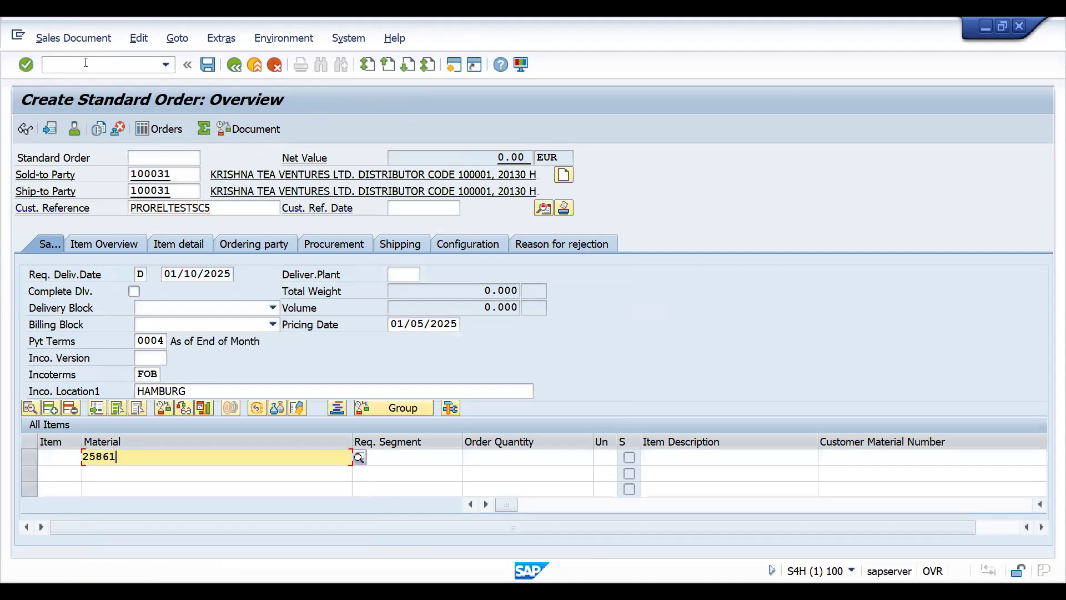
key(Tab)
key(Tab)
text(1)
key(Return)
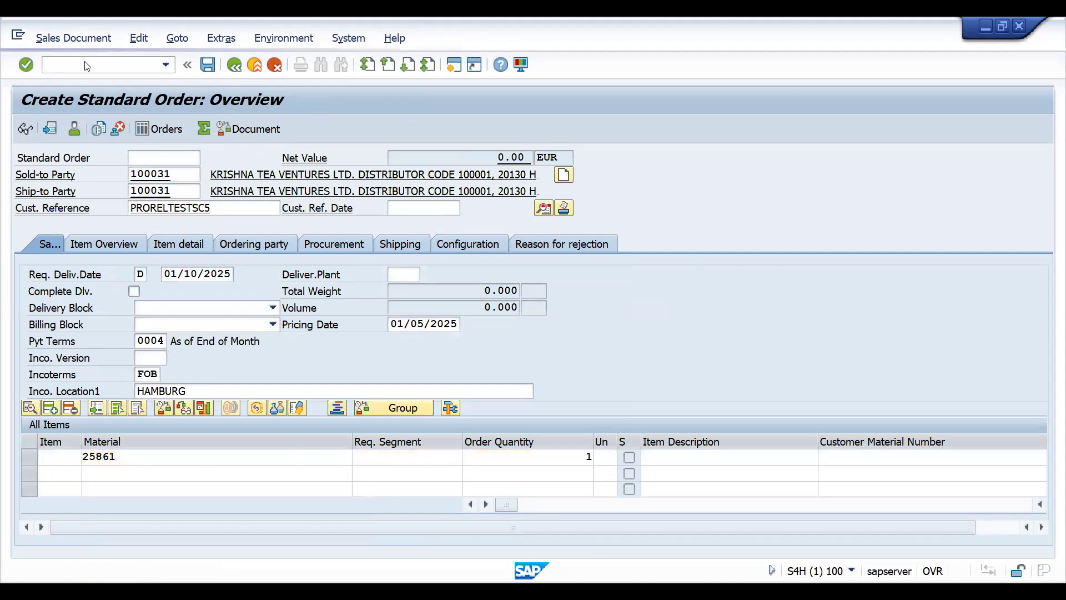
Step: Examine the new order item's pricing conditions and its ZMAD REGULAR DIS and FESTIVE DIS CYCLE accesses in the pricing analysis
double_click(507, 458)
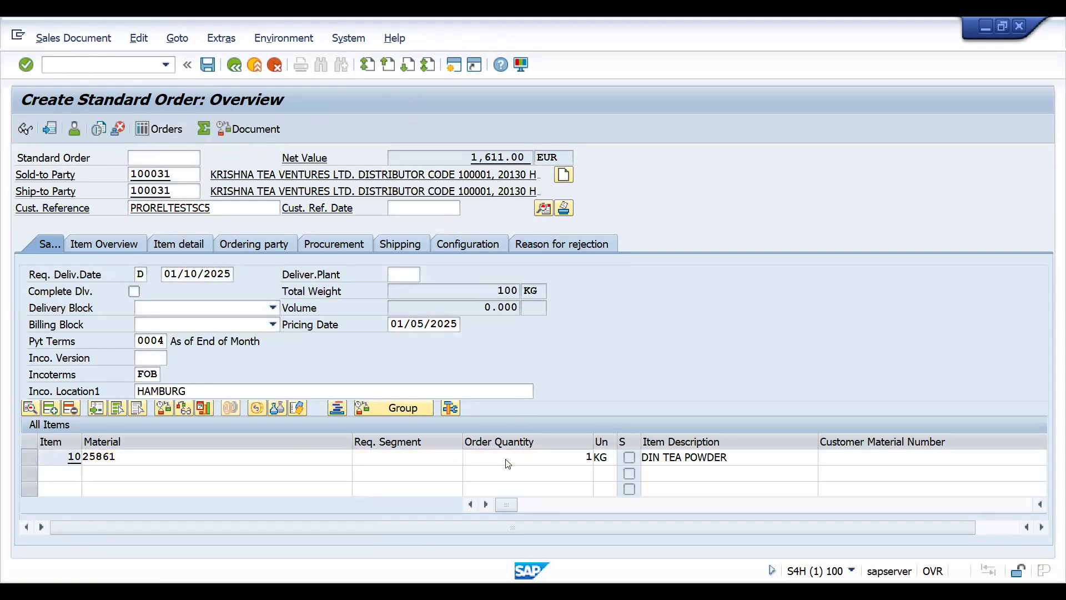
click(306, 228)
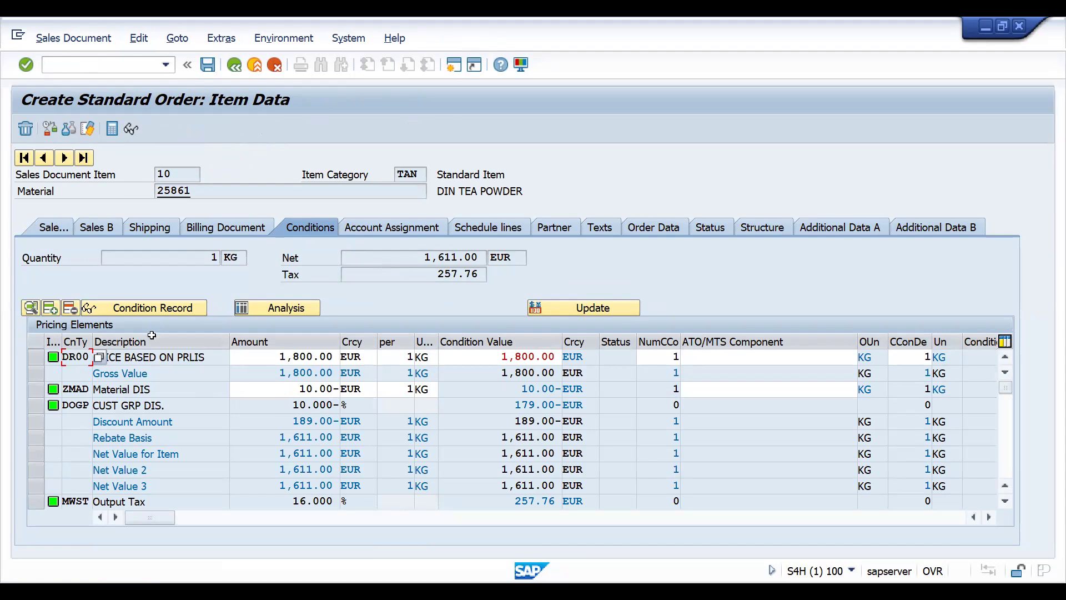
click(269, 309)
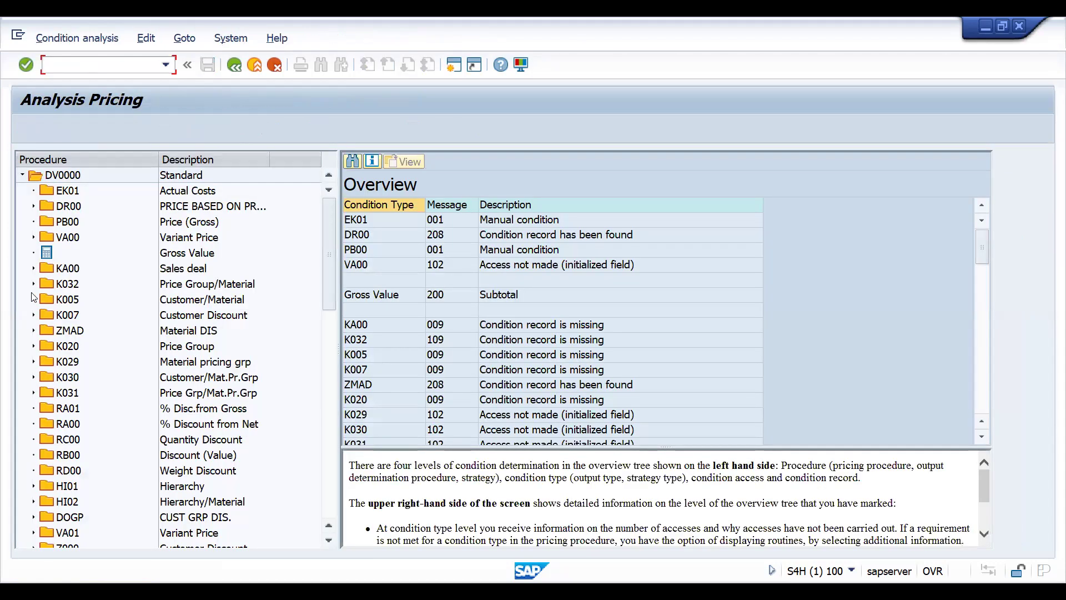
click(33, 330)
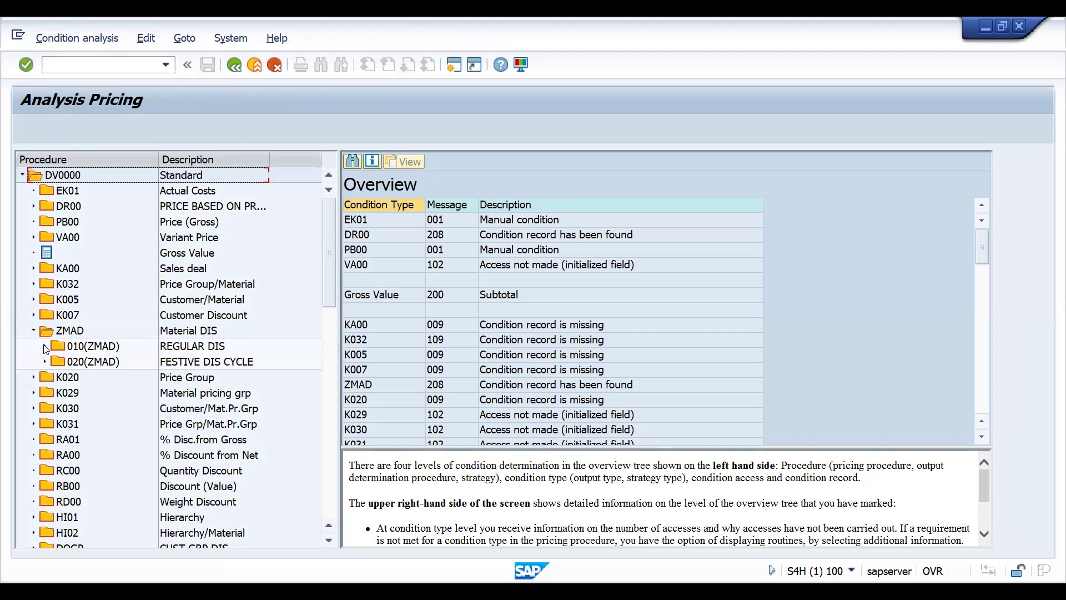
click(45, 346)
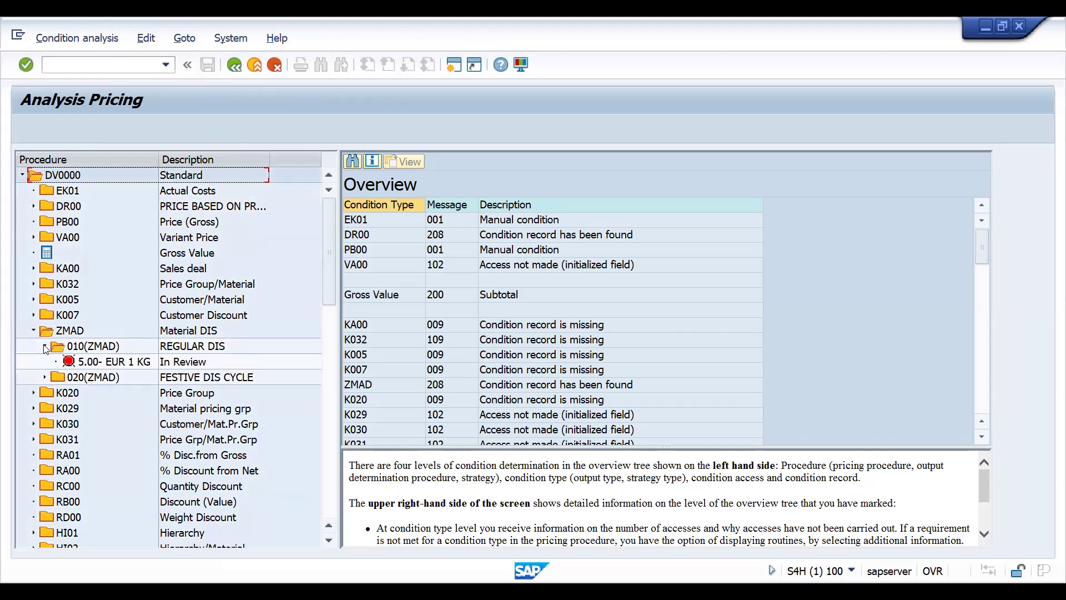
click(45, 377)
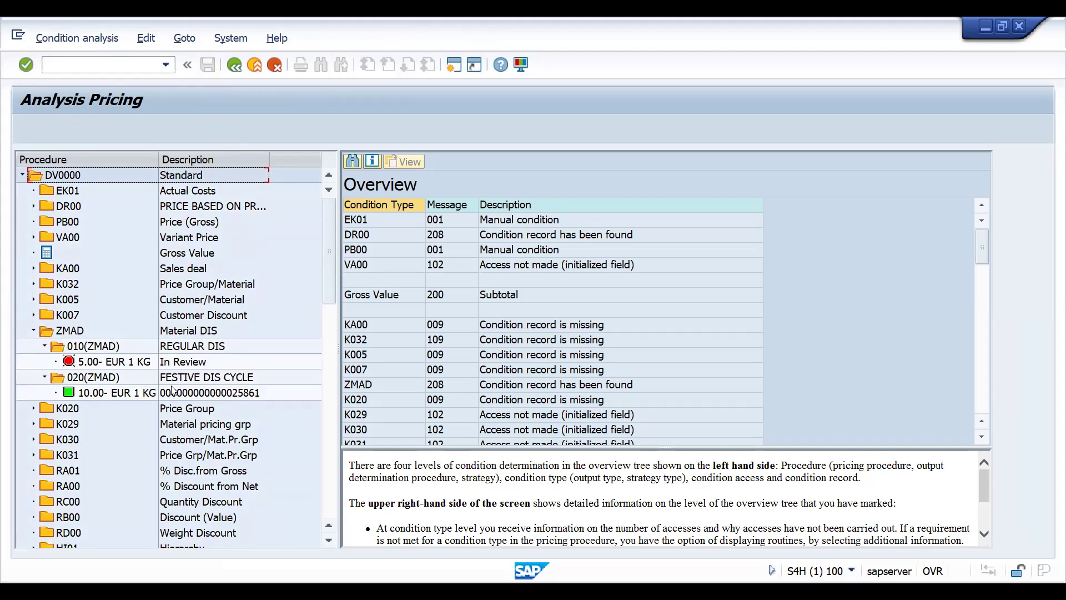
click(233, 66)
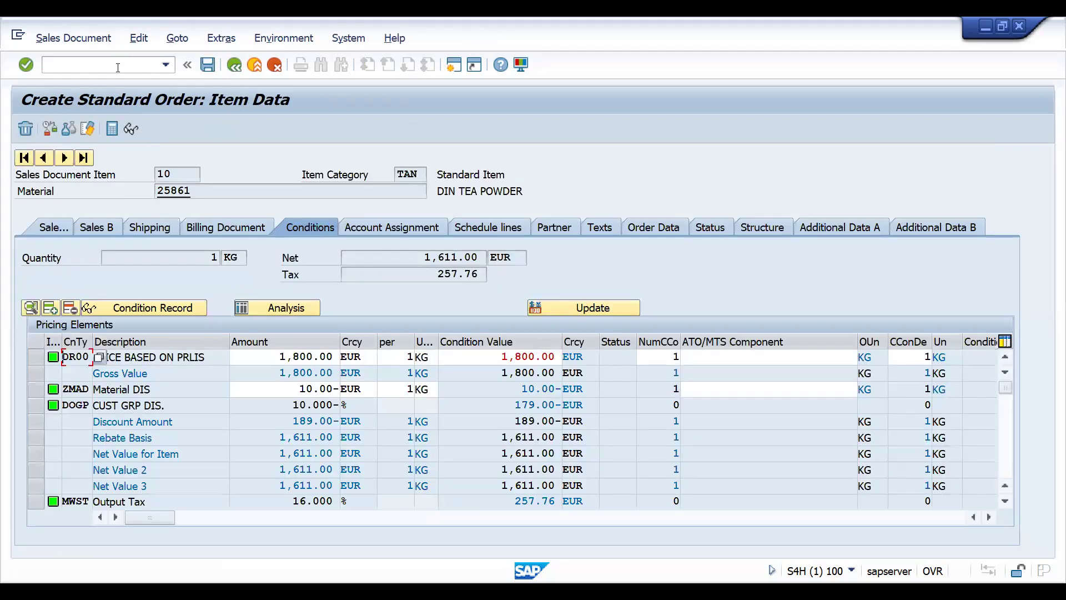
click(234, 66)
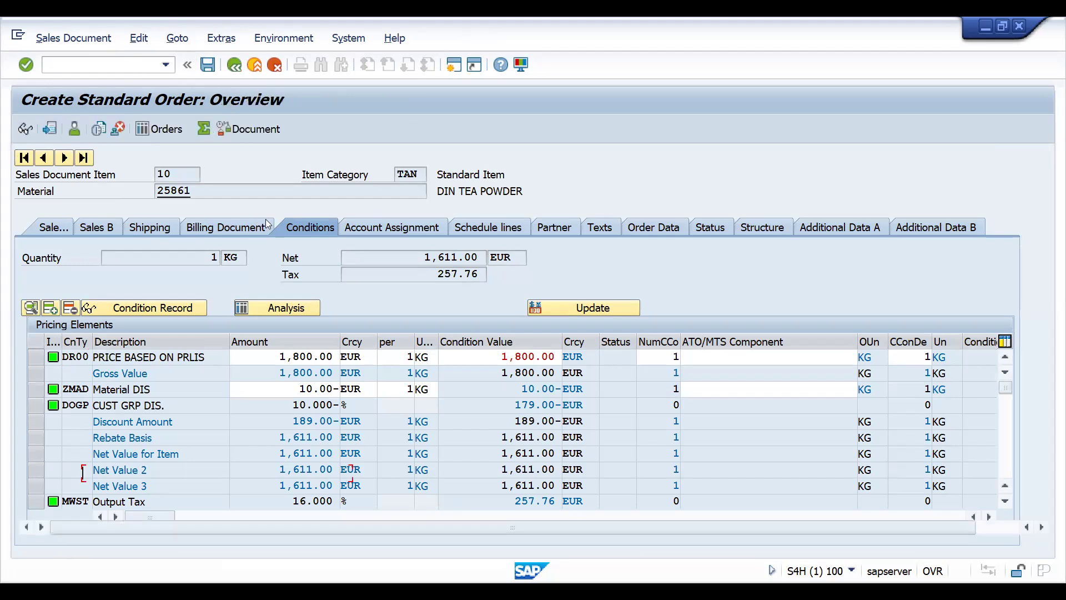
Step: Change the order's customer reference to PRORELTESTSC6 and save the standard order
click(232, 210)
key(BackSpace)
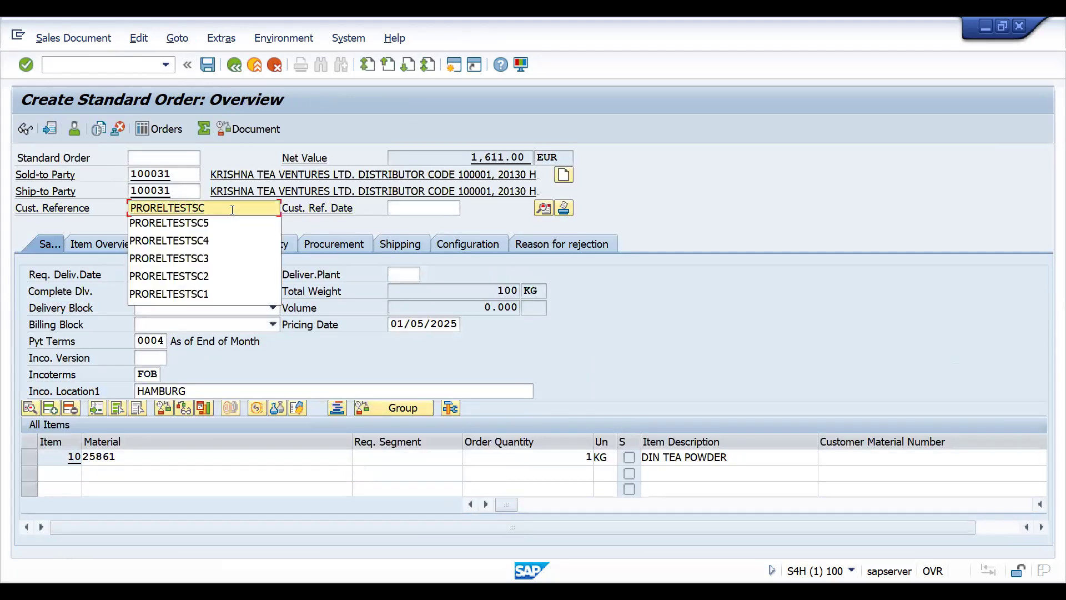
text(6)
key(Return)
click(208, 66)
Step: Return to VK12 and display the ZMAD REGULAR DIS condition record for material 25861 for changing
text(/NVA12)
key(Return)
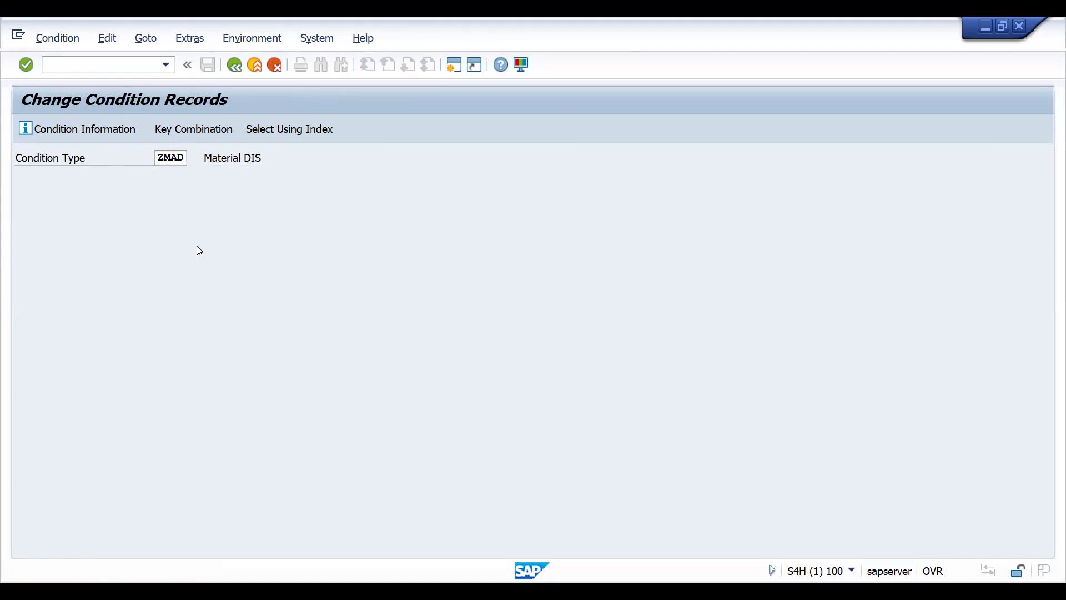
key(Return)
key(Return)
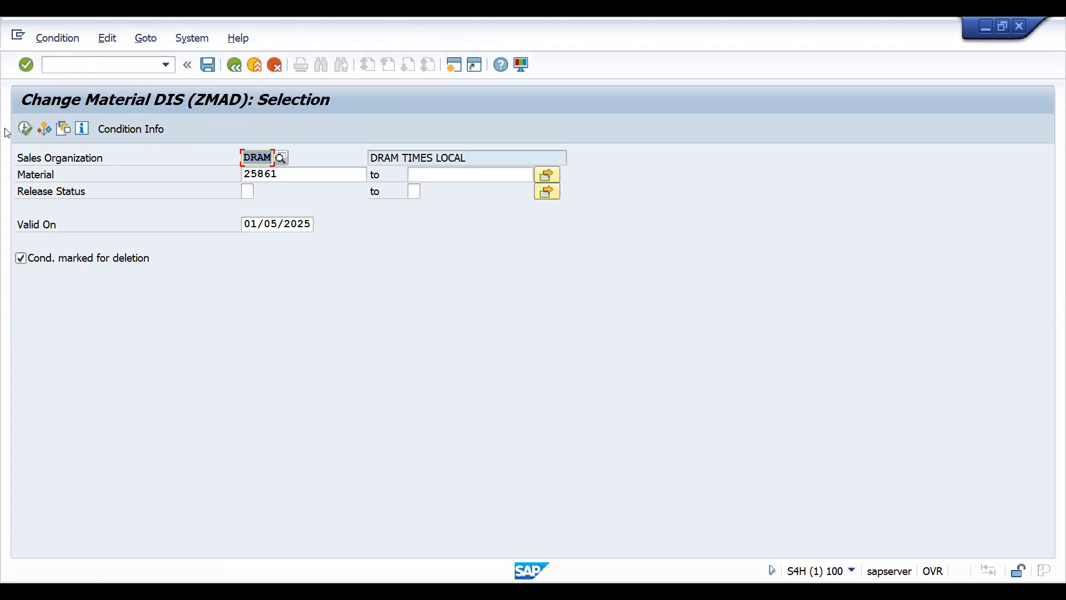
click(22, 128)
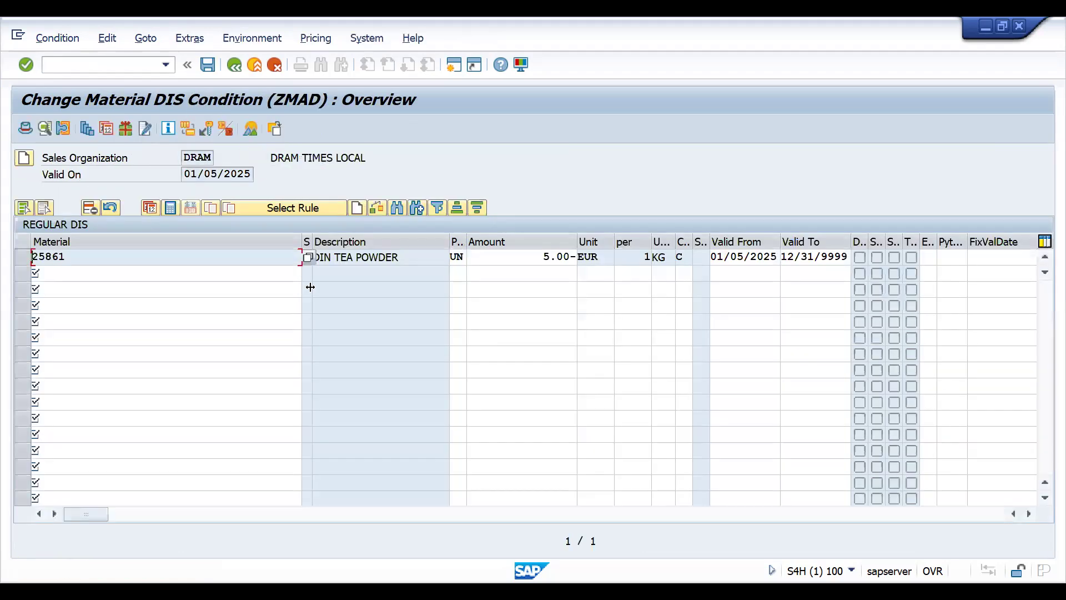
Step: Set the processing status of the REGULAR DIS record for material 25861 to RL (released) and save it
click(461, 259)
click(475, 257)
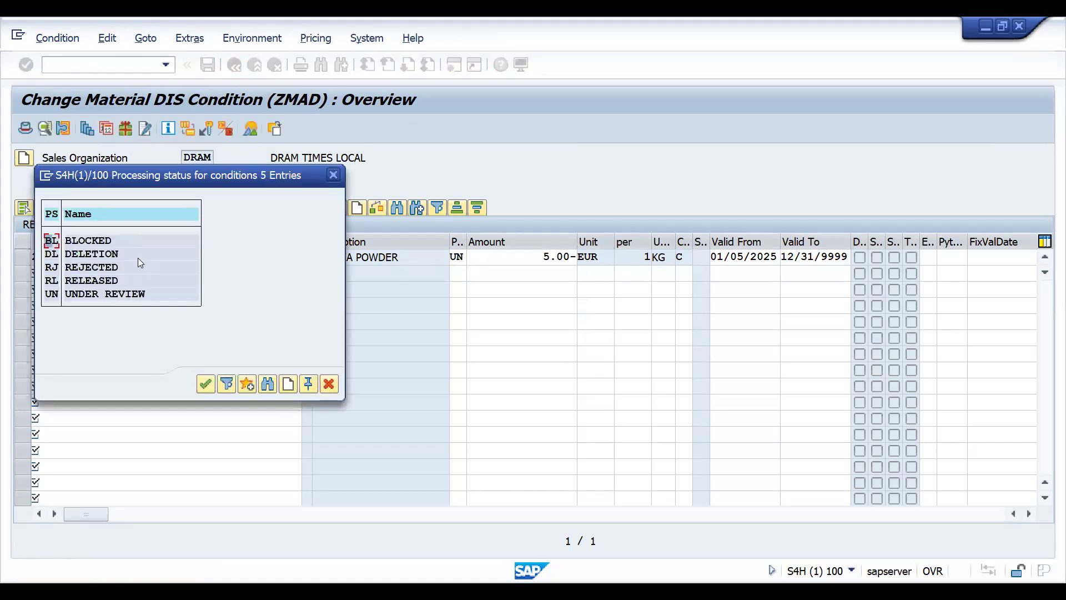
double_click(49, 282)
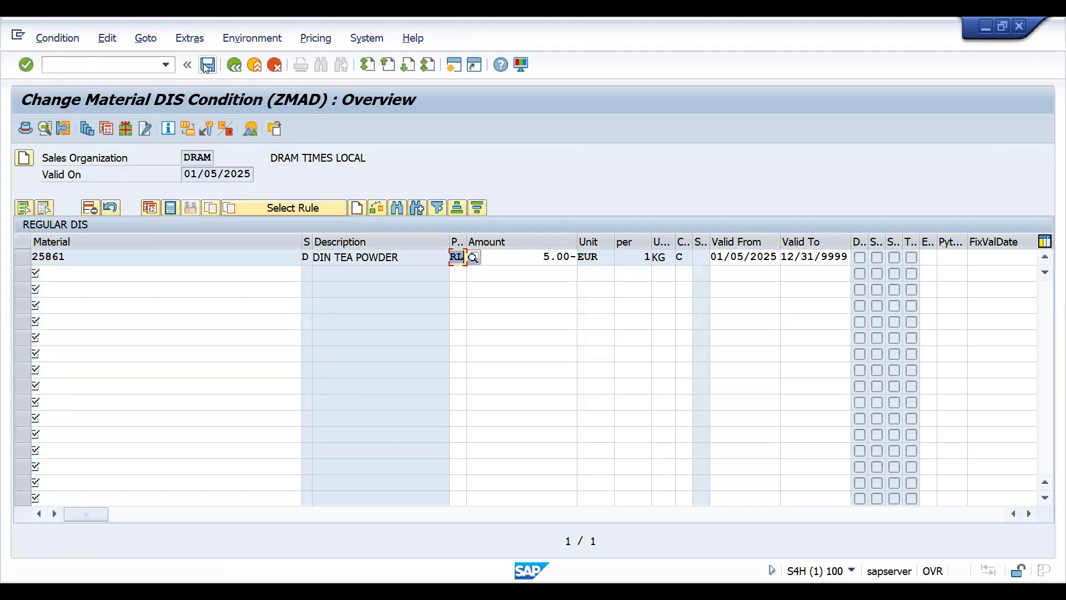
click(207, 65)
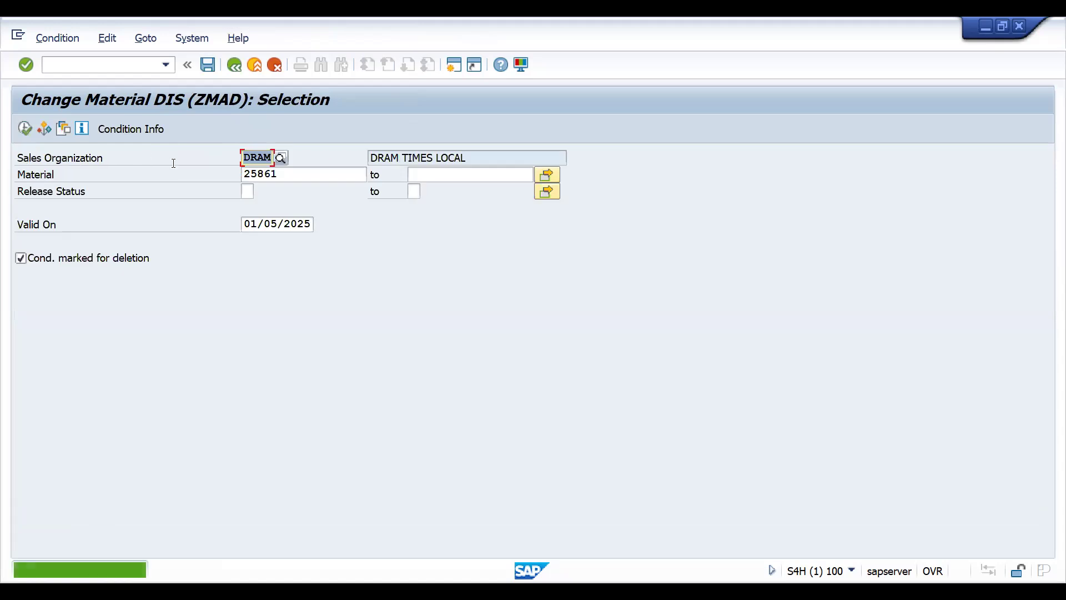
Step: Open the FESTIVE DIS CYCLE record for material 25861, pick its processing status from the status list and save the record
click(235, 65)
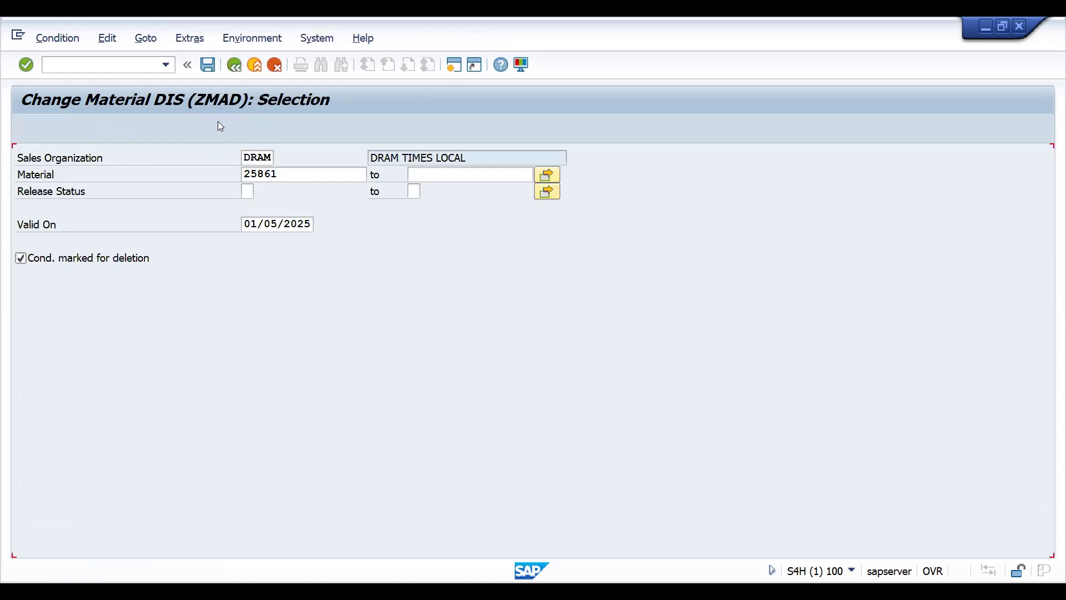
click(219, 131)
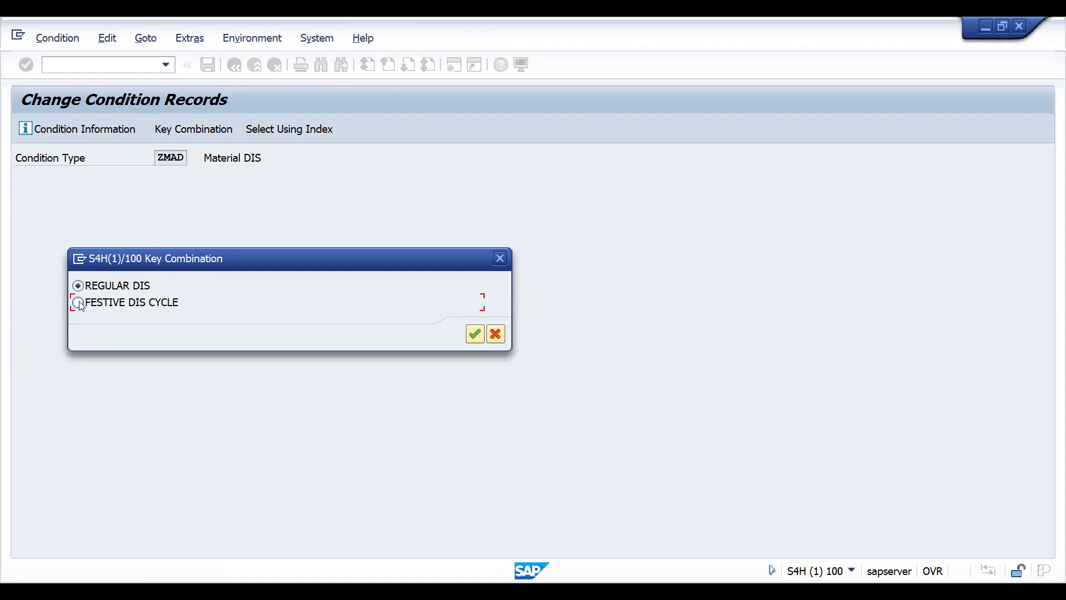
double_click(79, 302)
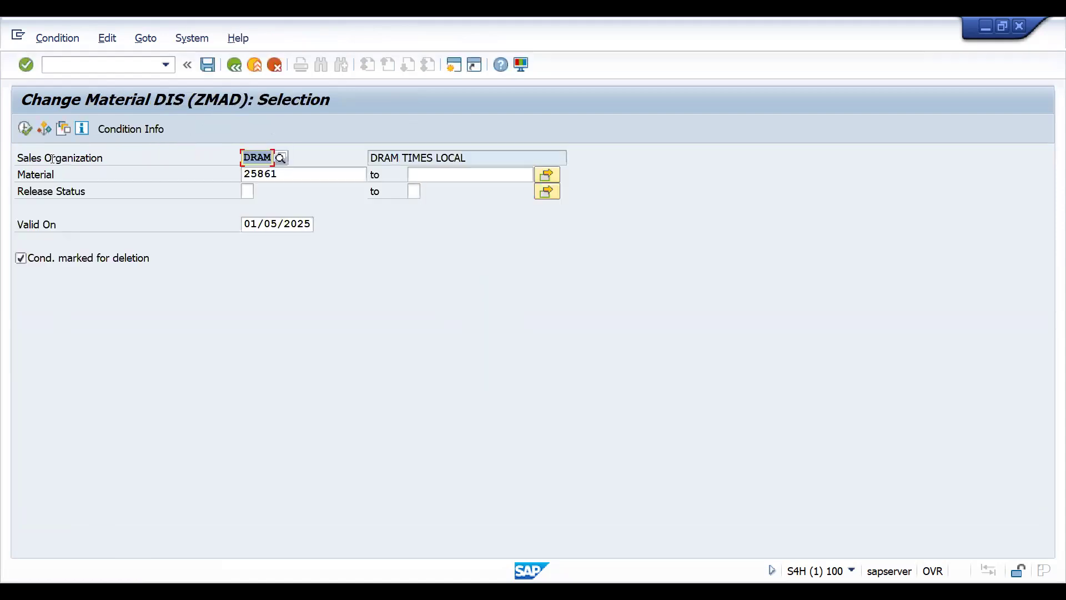
click(25, 133)
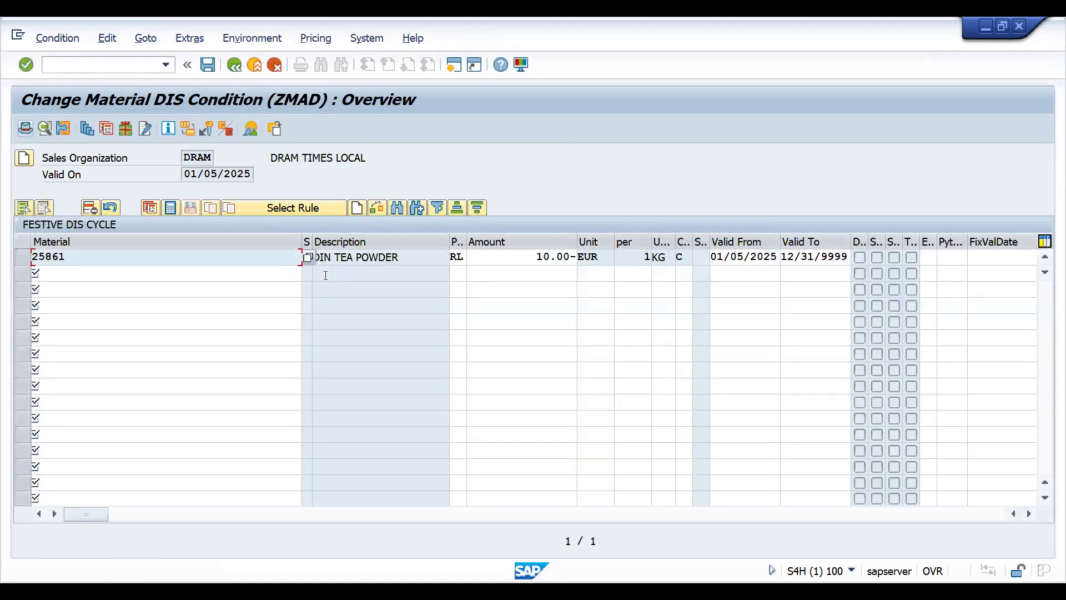
click(458, 259)
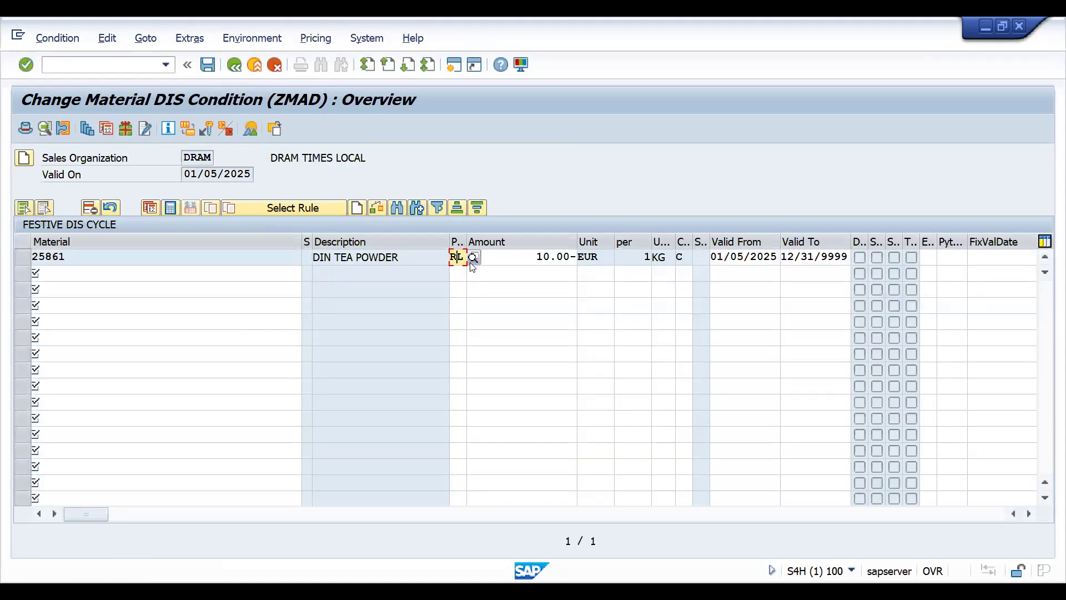
click(472, 261)
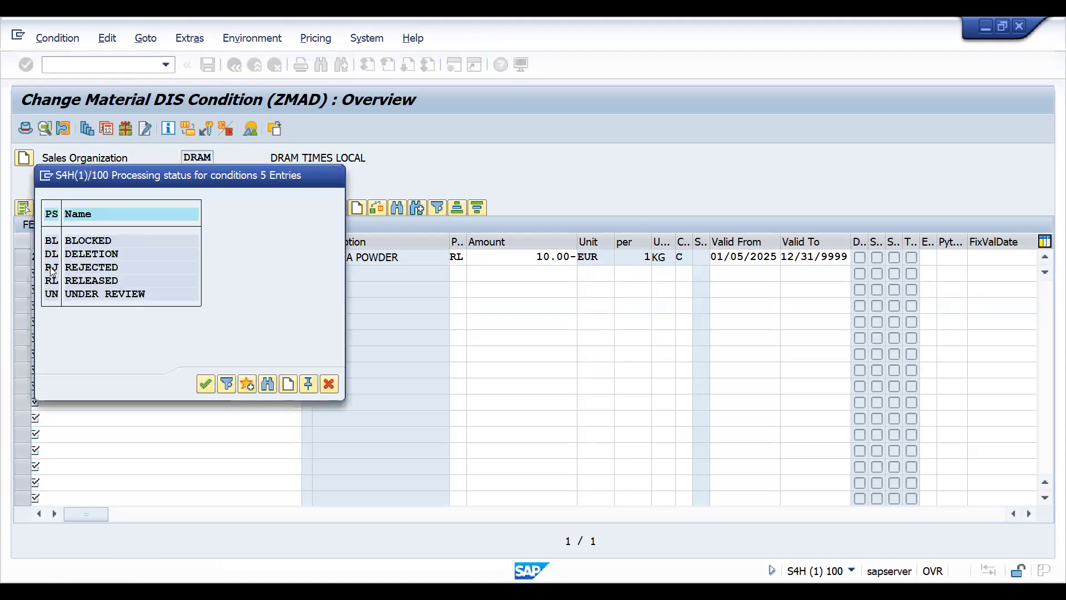
click(208, 65)
Step: Start a new standard order, enter the sold-to party's customer number and accept the proposed ship-to party
text(/NVA02)
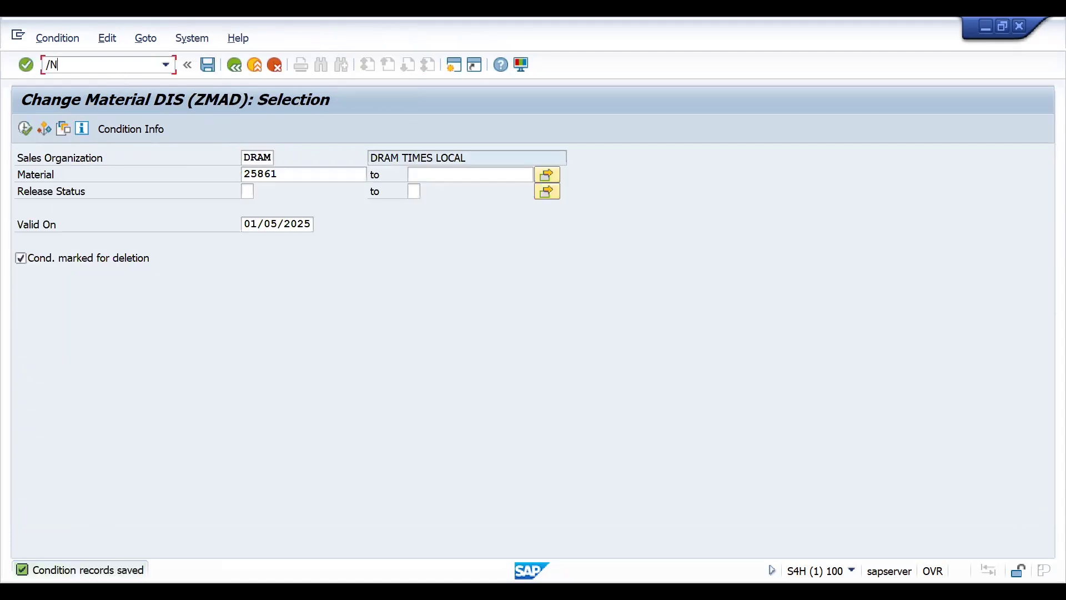
key(Return)
key(Return)
key(space)
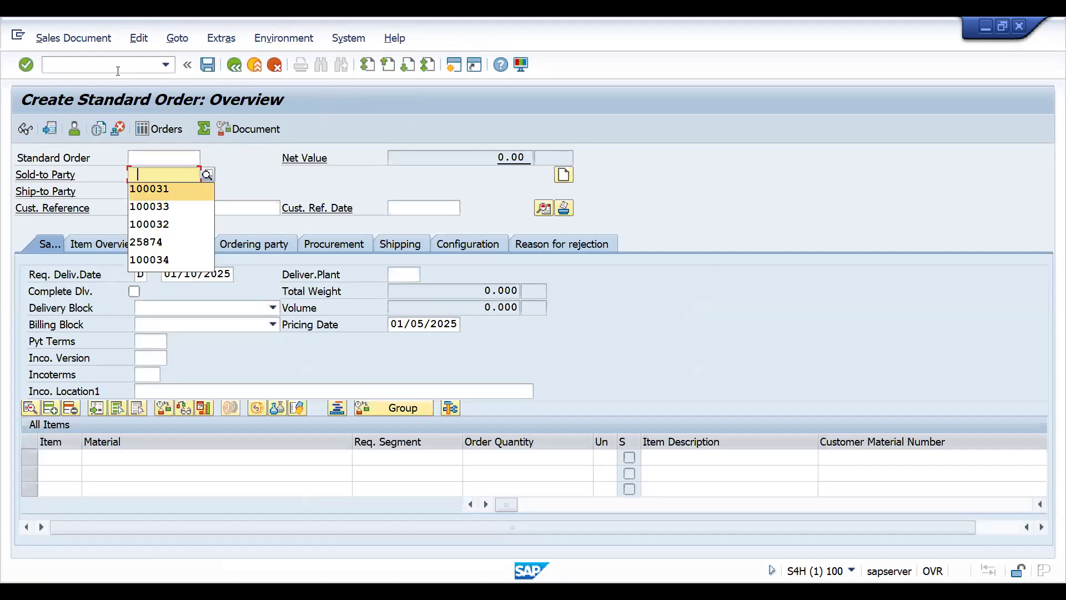
key(Down)
key(Return)
key(Return)
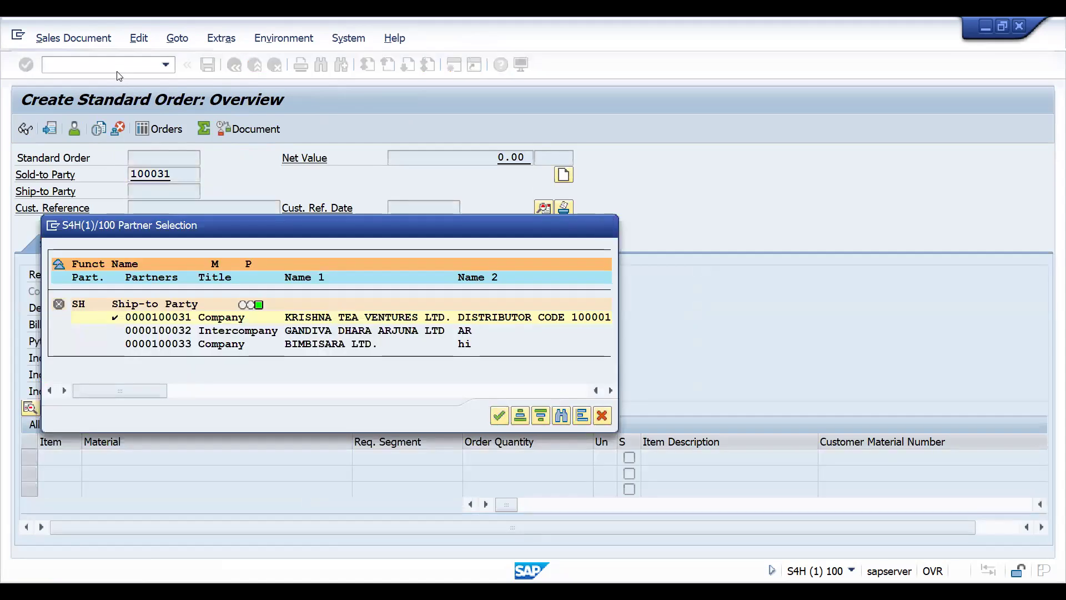
key(Return)
Step: Enter customer reference PRORELTESTSC7 and add material 25861 to the order with an order quantity of 5
key(Return)
key(BackSpace)
text(7)
key(Return)
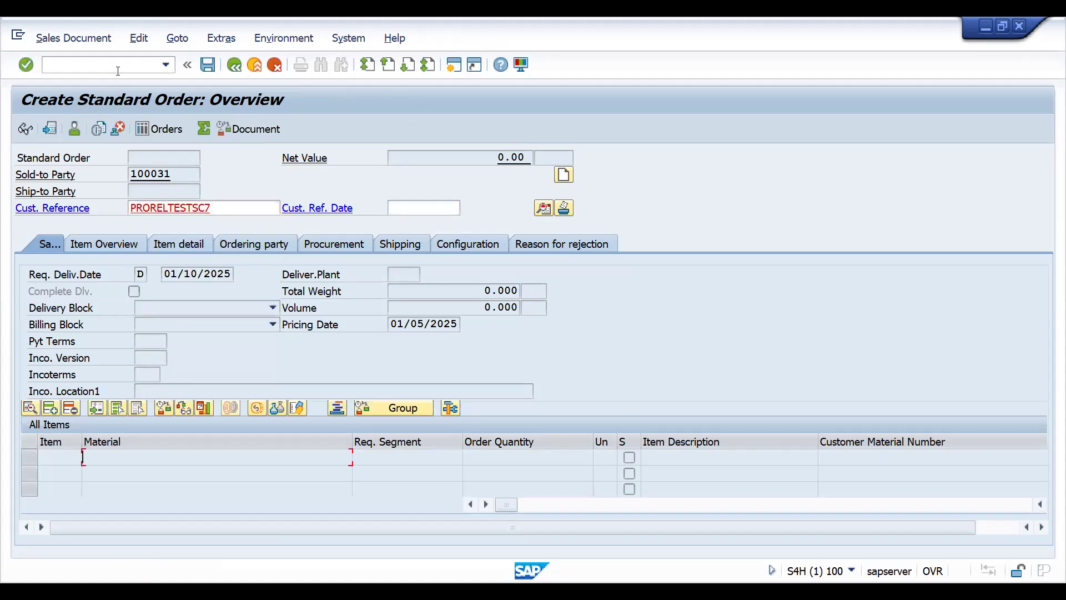
text(25861)
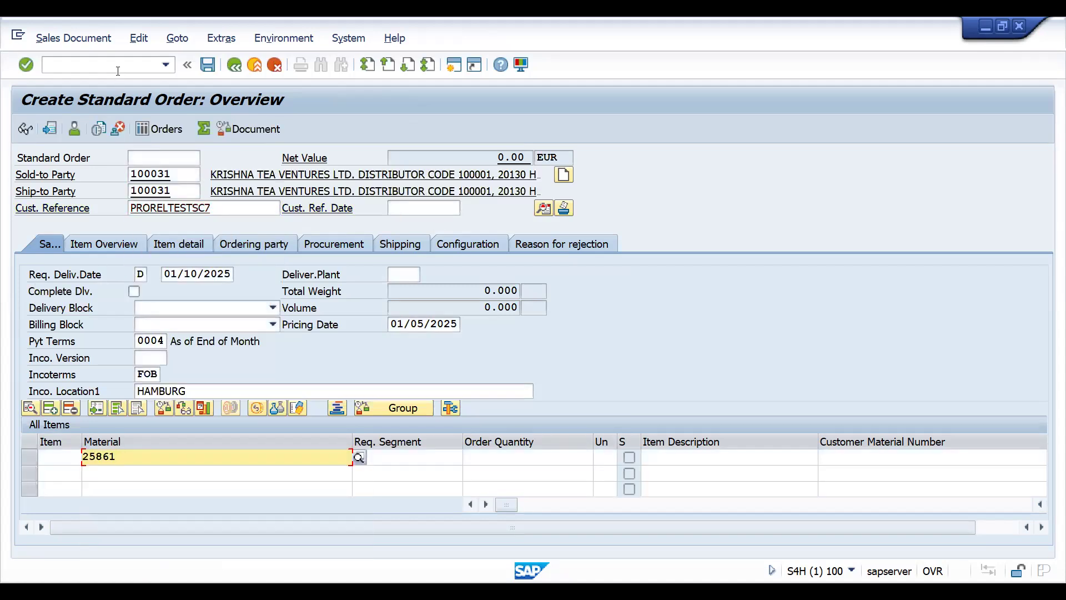
key(Tab)
text(1)
key(Return)
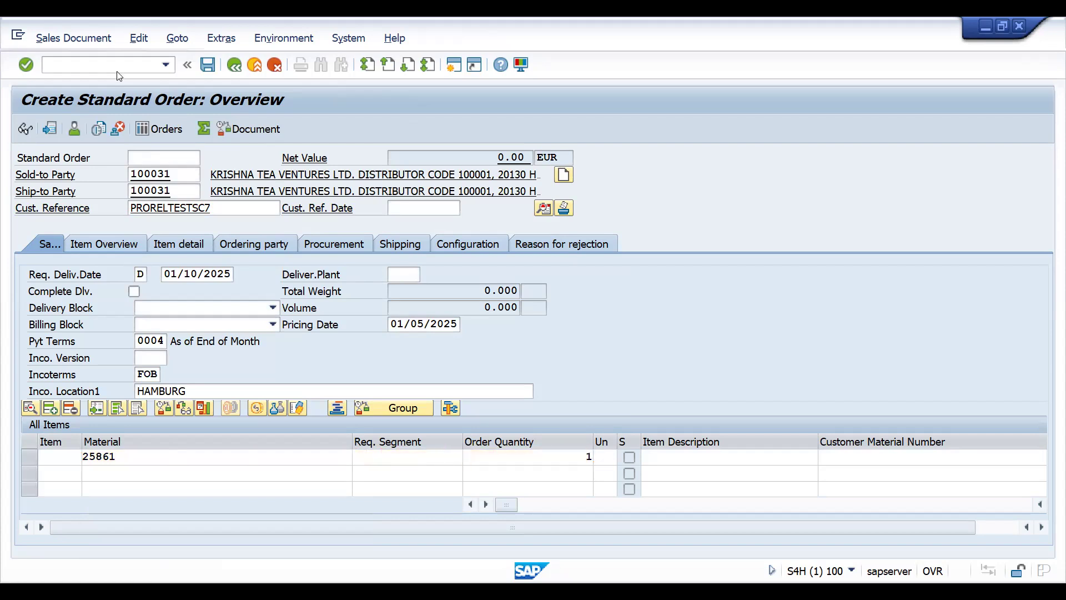
click(504, 461)
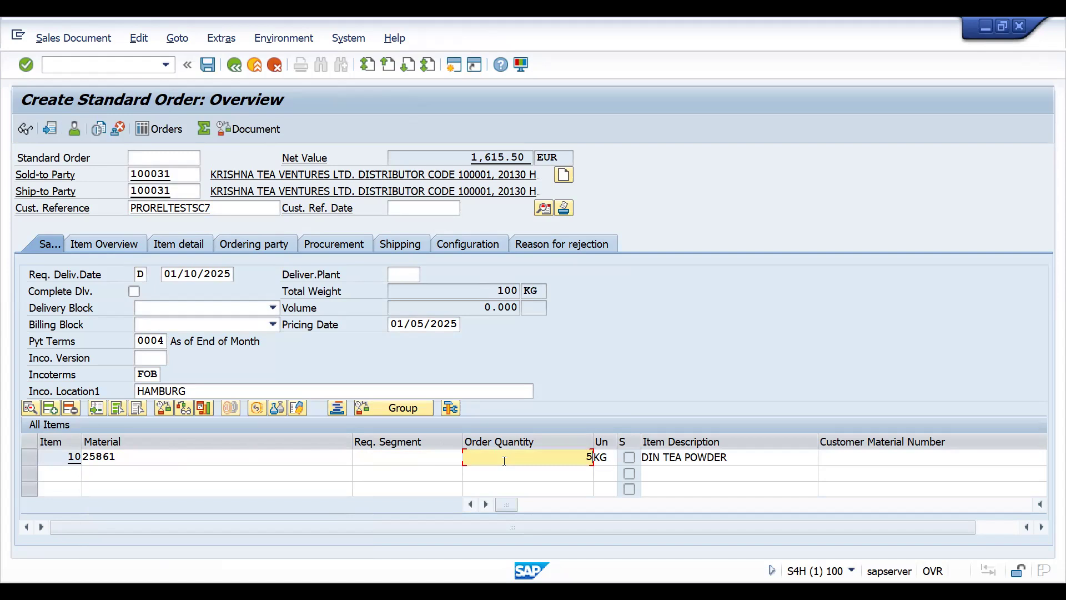
key(Return)
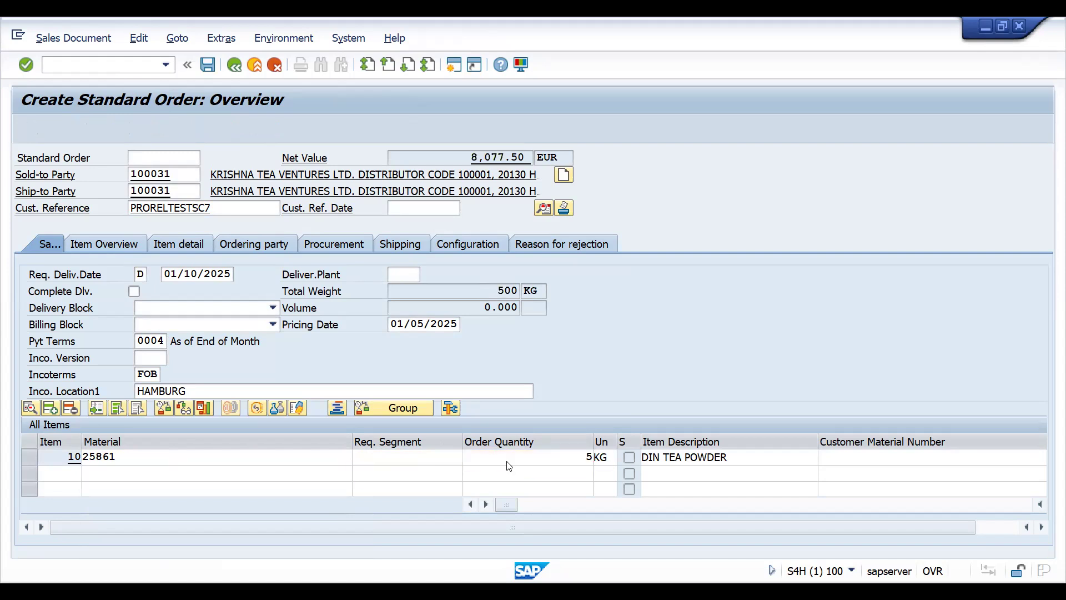
Step: Examine the ZMAD Material DIS amount in the pricing conditions of order item 10
double_click(509, 466)
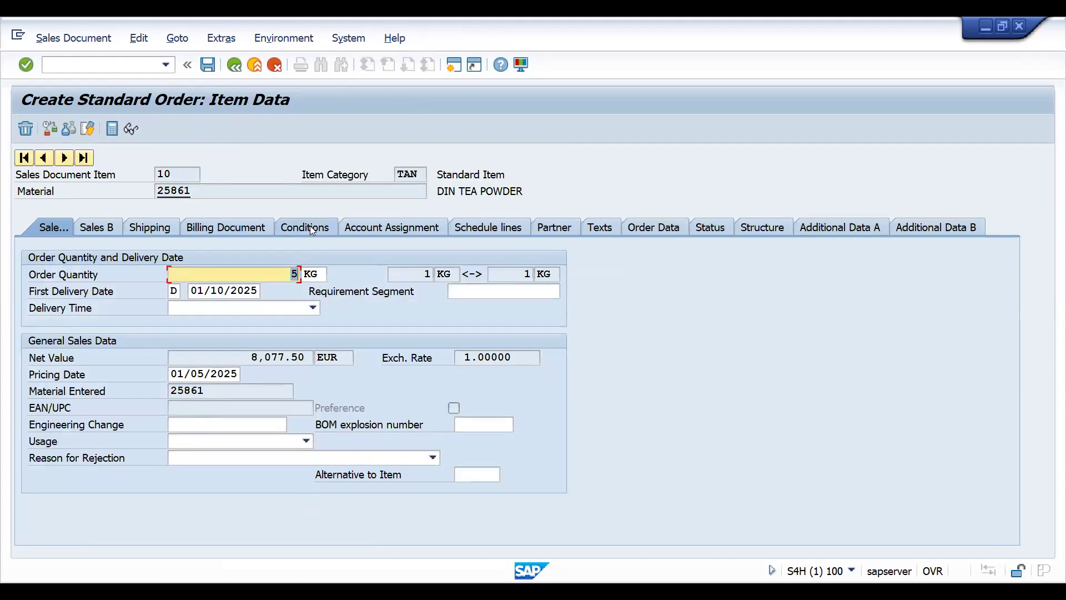
click(310, 227)
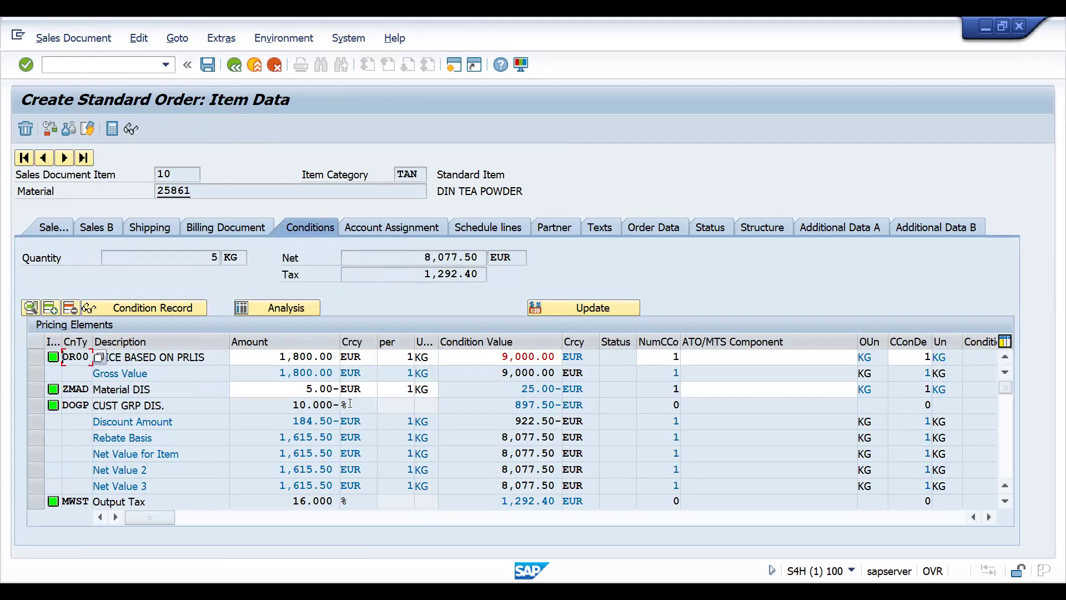
click(295, 390)
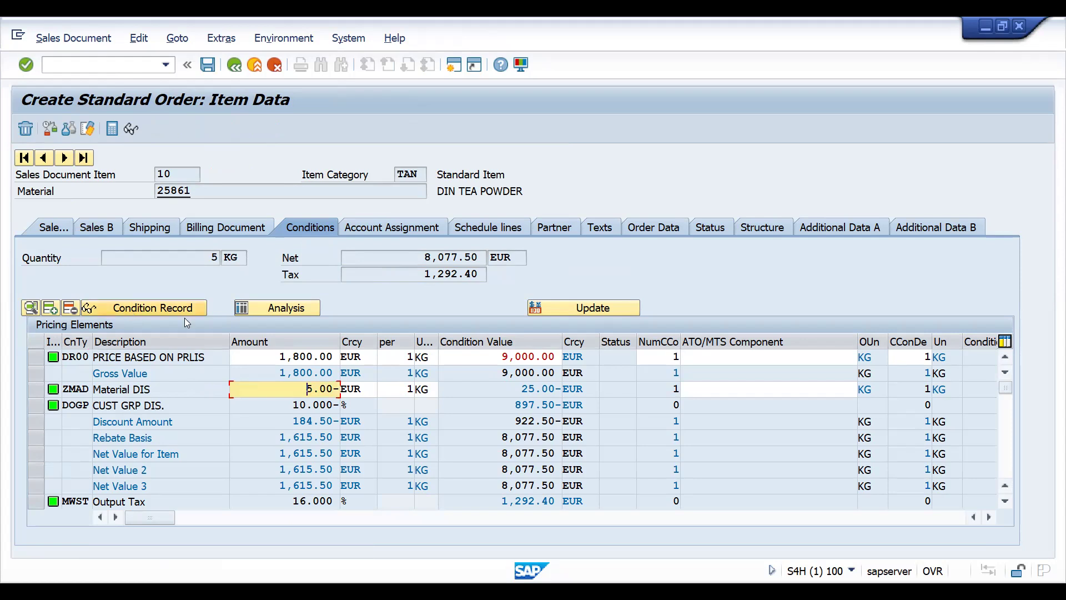
Step: Examine the ZMAD REGULAR DIS and FESTIVE DIS CYCLE accesses in the pricing analysis and display the REGULAR DIS condition record's processing status
click(291, 310)
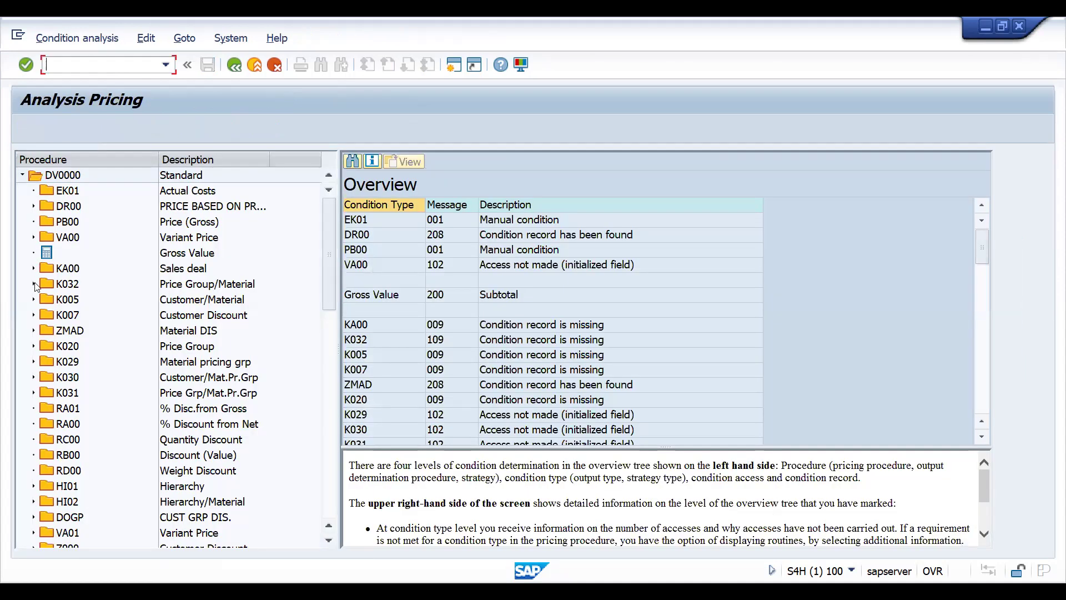
click(34, 331)
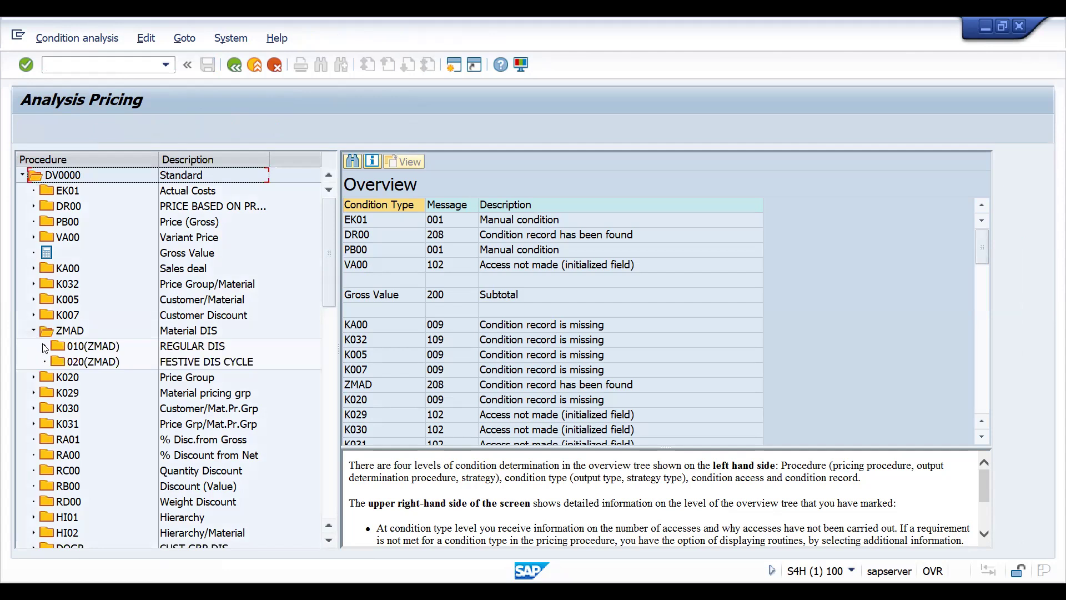
click(70, 362)
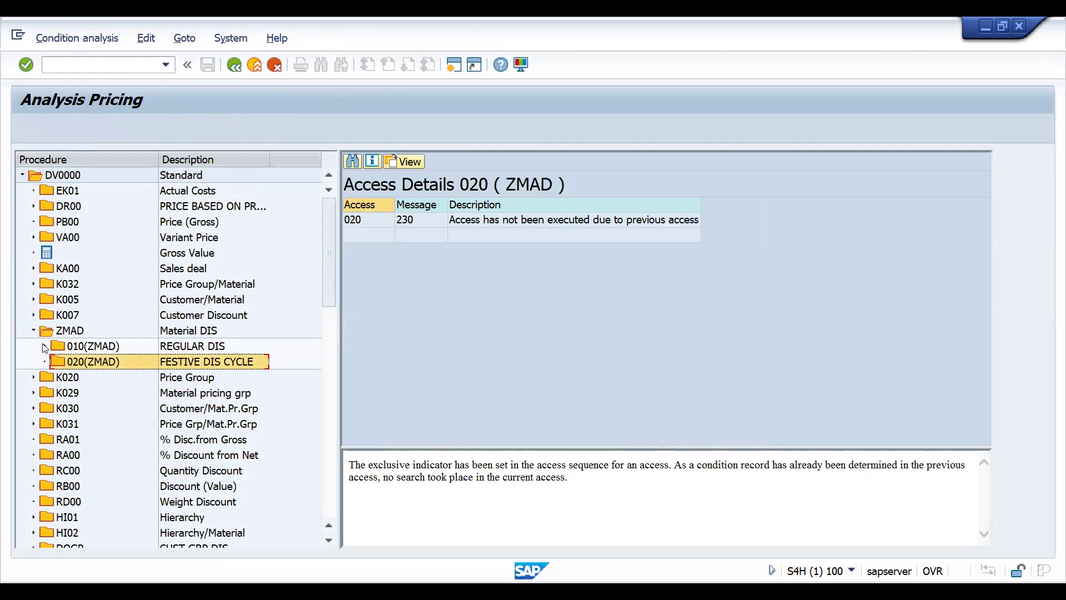
click(45, 346)
double_click(107, 362)
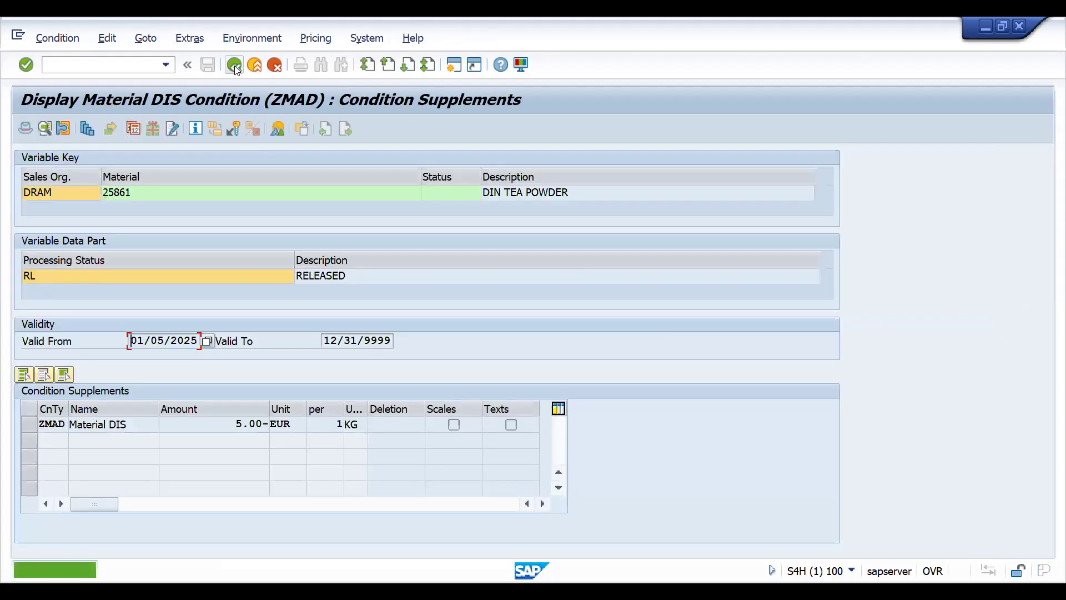
click(234, 65)
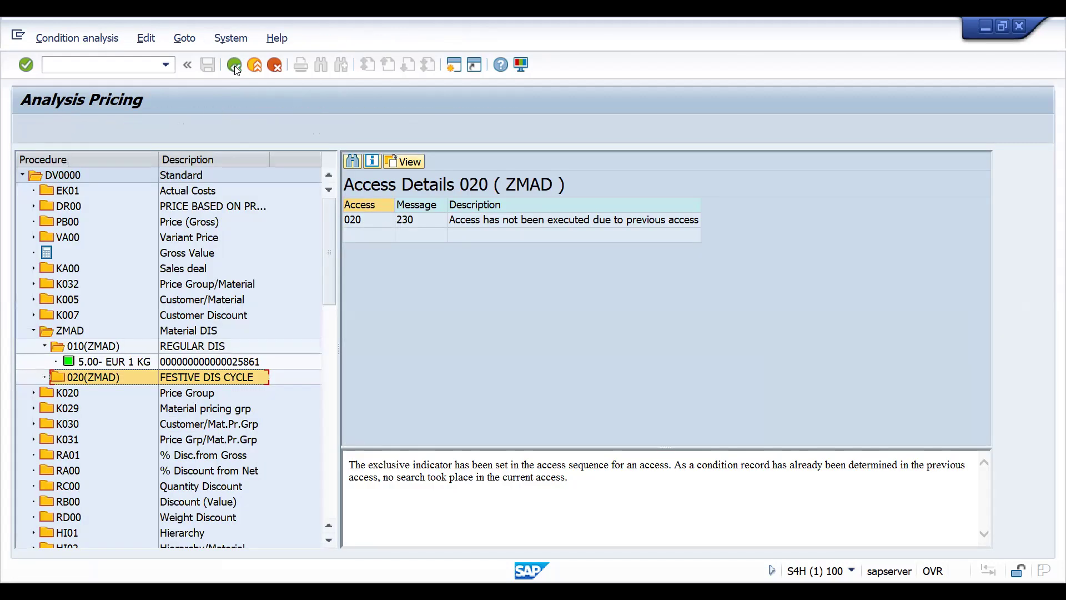
Step: Leave the pricing analysis, return to the order overview and save the standard order
click(234, 65)
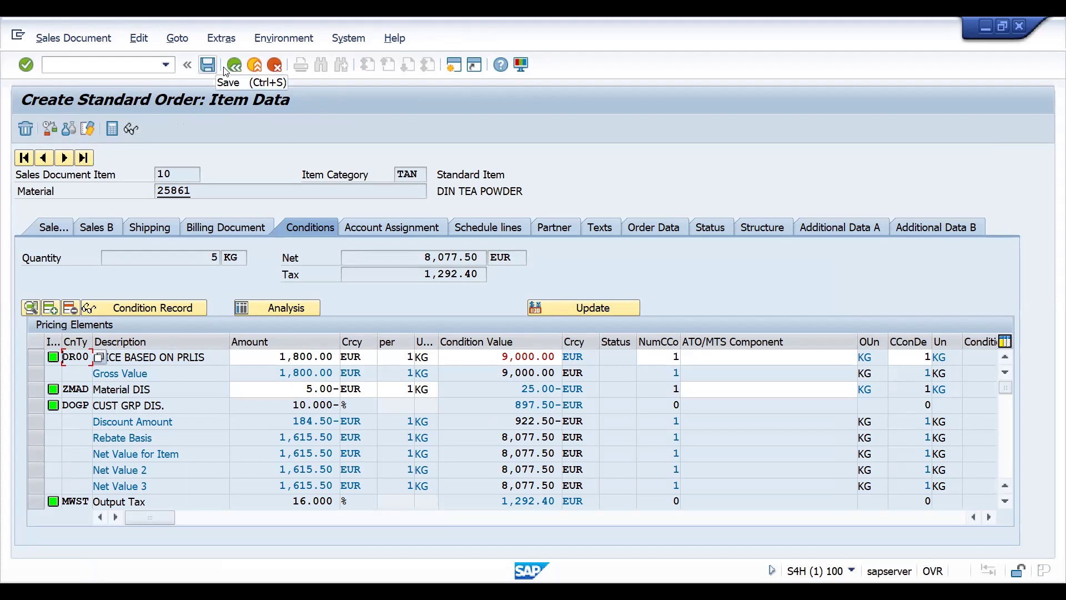
click(234, 65)
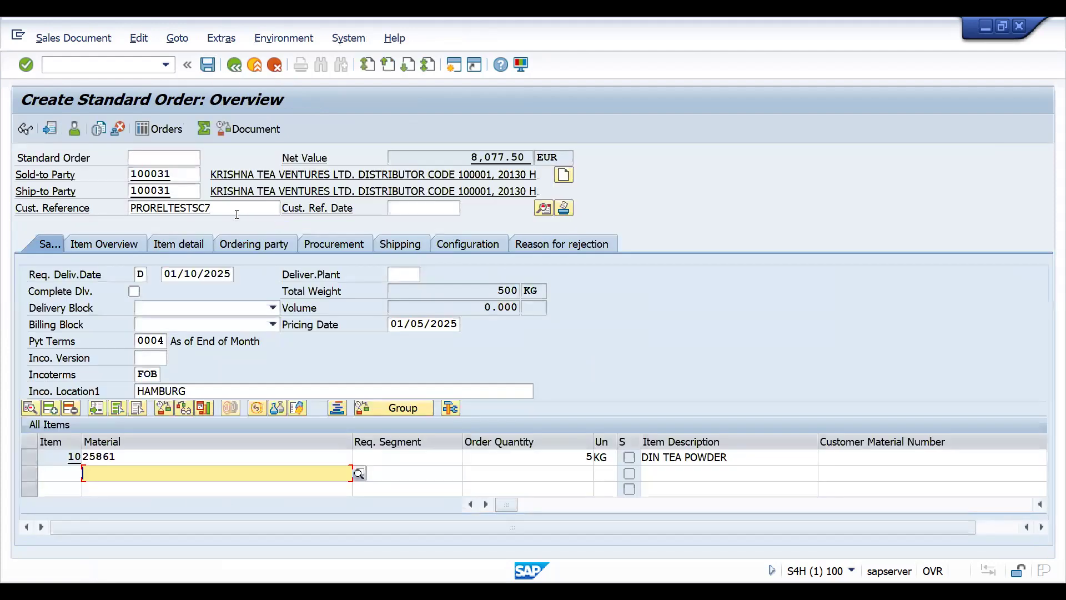
click(208, 65)
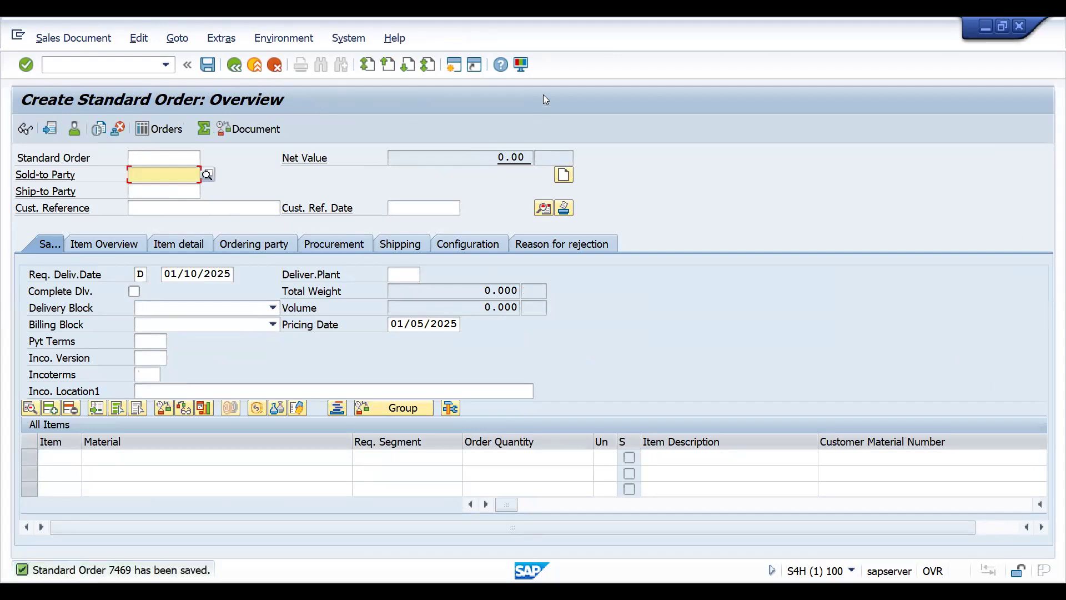
Step: Switch to the browser and look through the SAP courses listed on the instructor's Udemy profile page
key(alt+Tab)
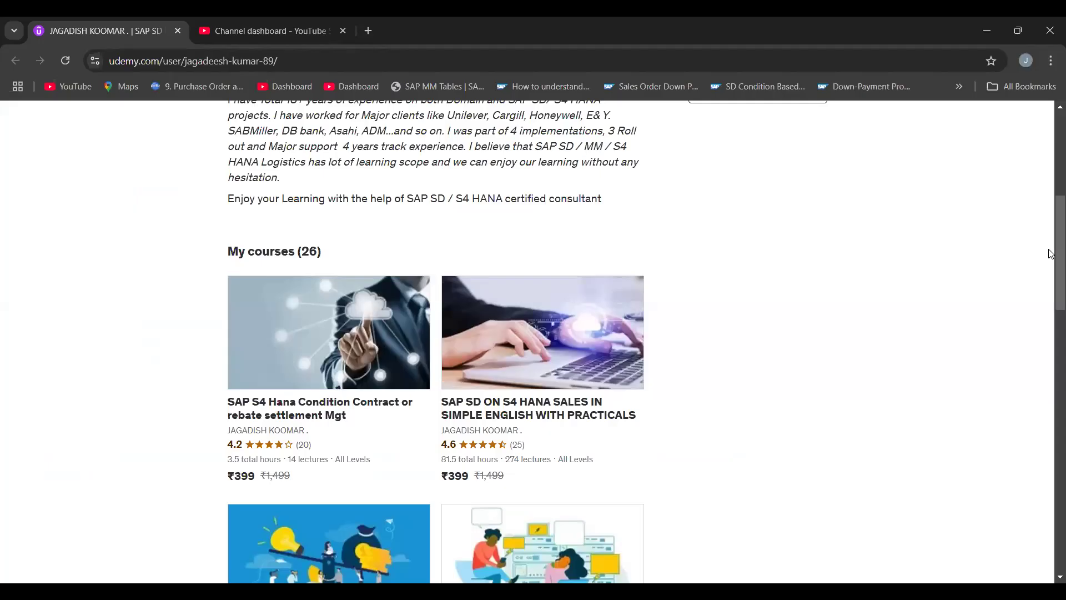
drag(1048, 249, 1049, 399)
click(408, 380)
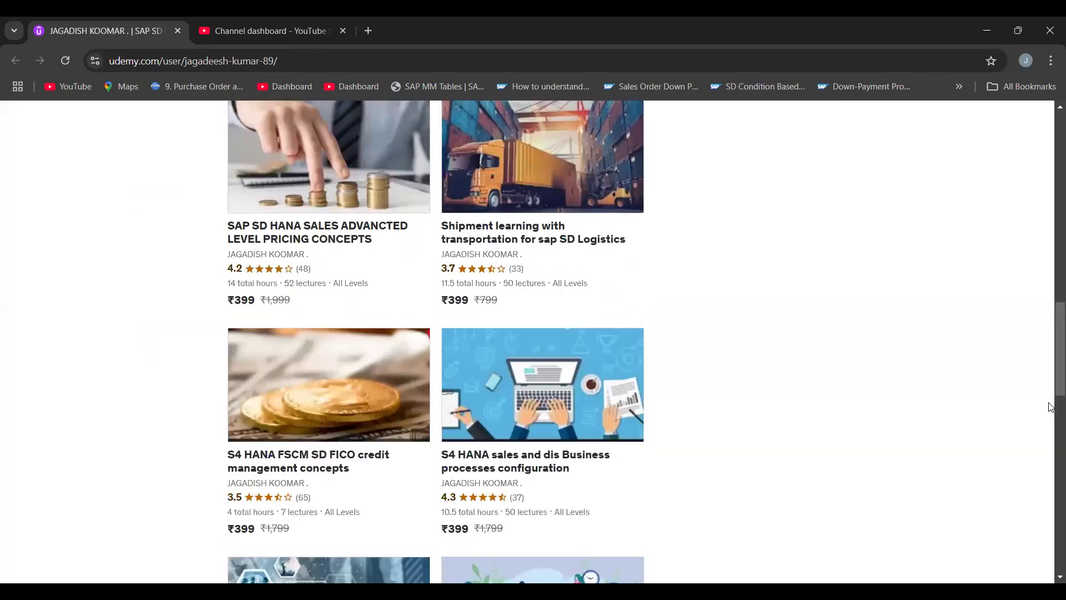
scroll(1051, 277, up, 8)
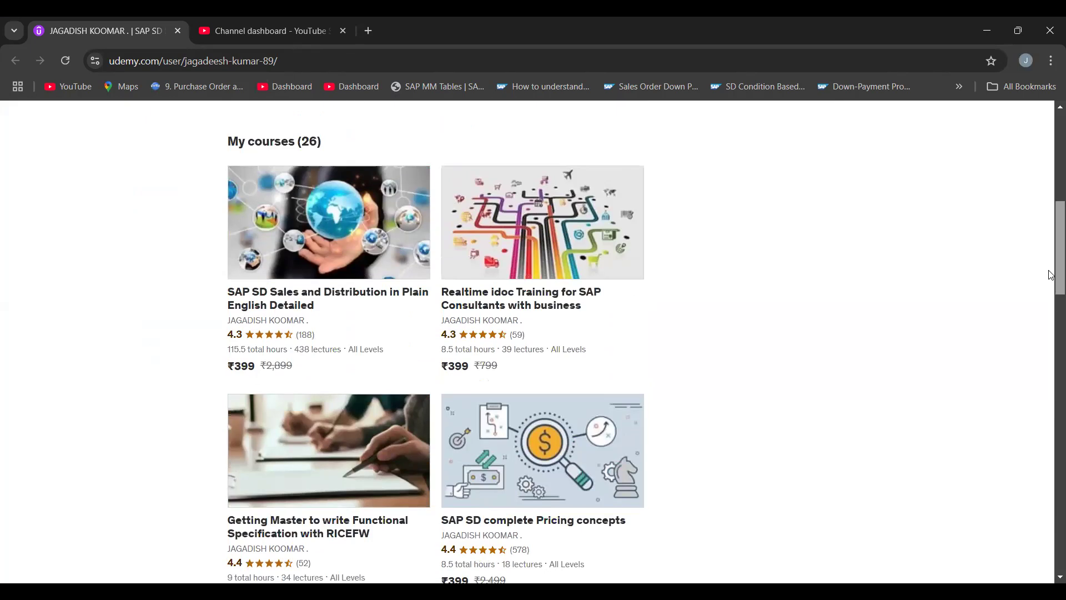
scroll(1051, 275, down, 4)
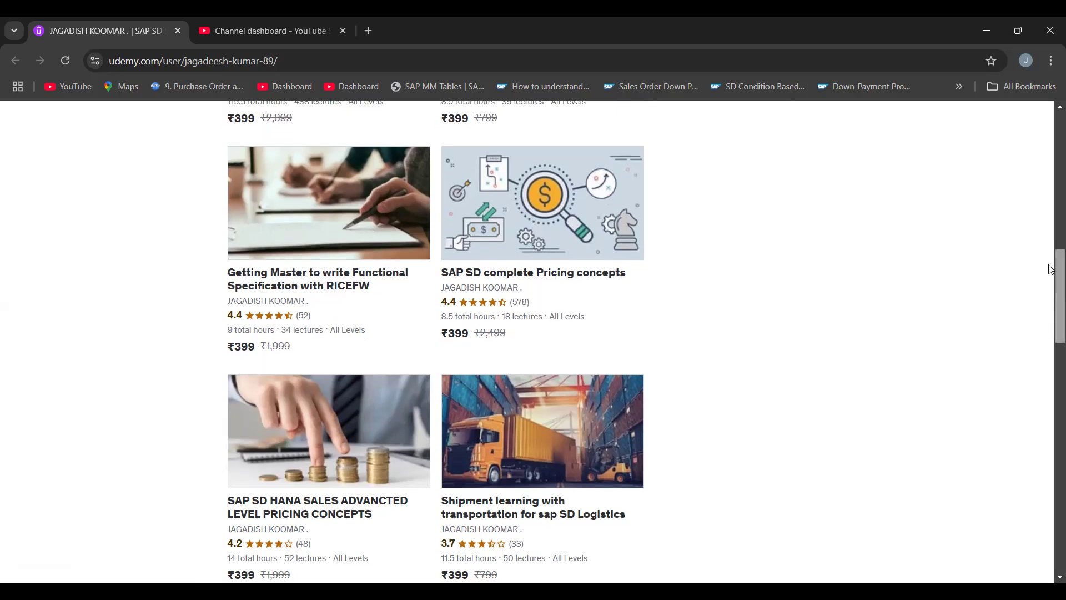
scroll(1051, 267, down, 1)
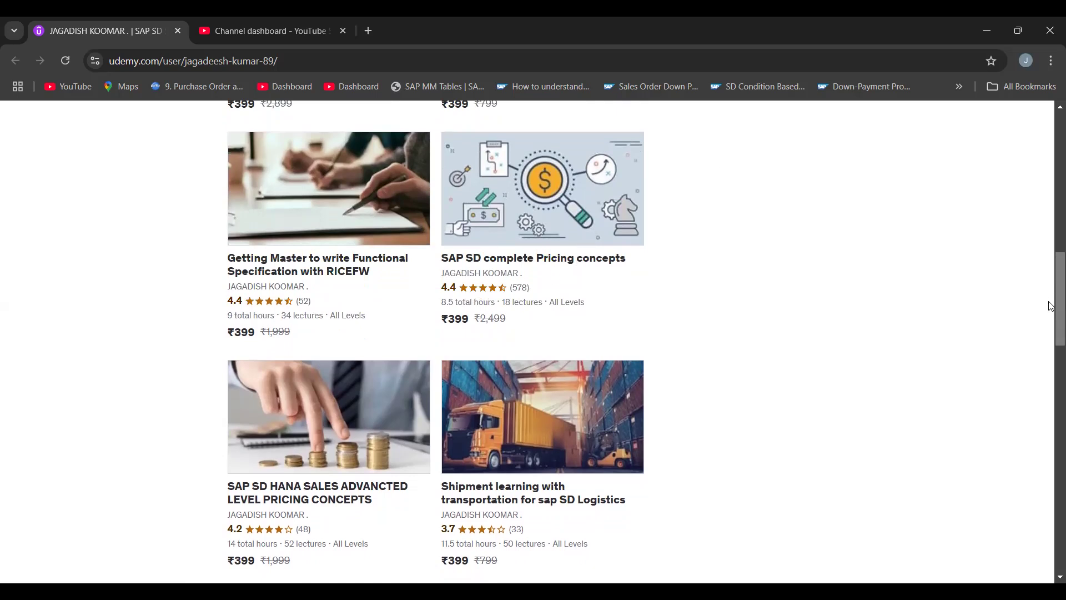
scroll(1051, 306, down, 2)
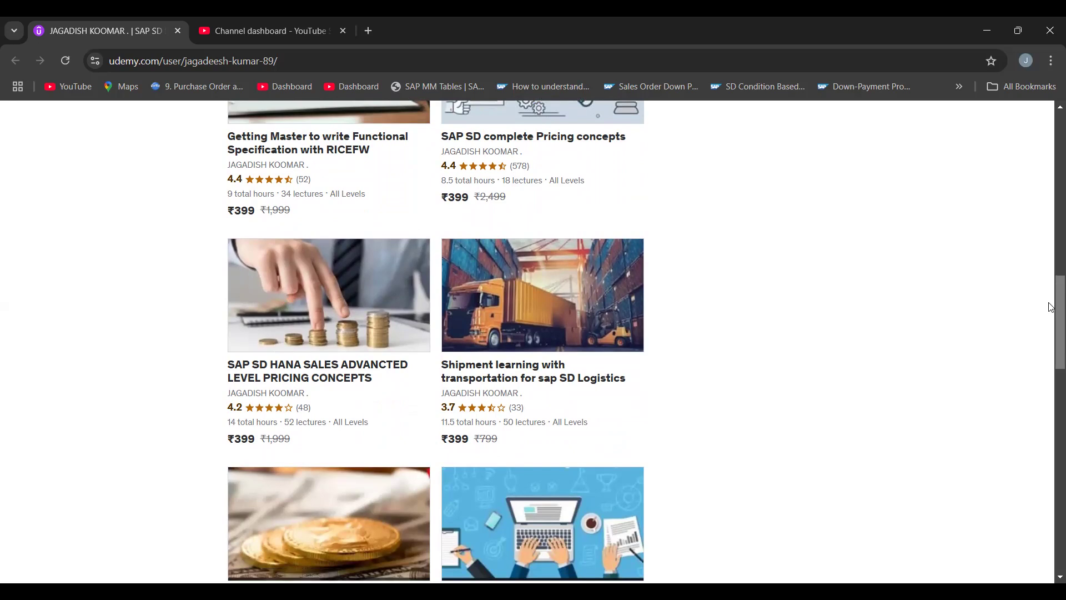
scroll(1038, 270, up, 7)
scroll(1037, 275, down, 2)
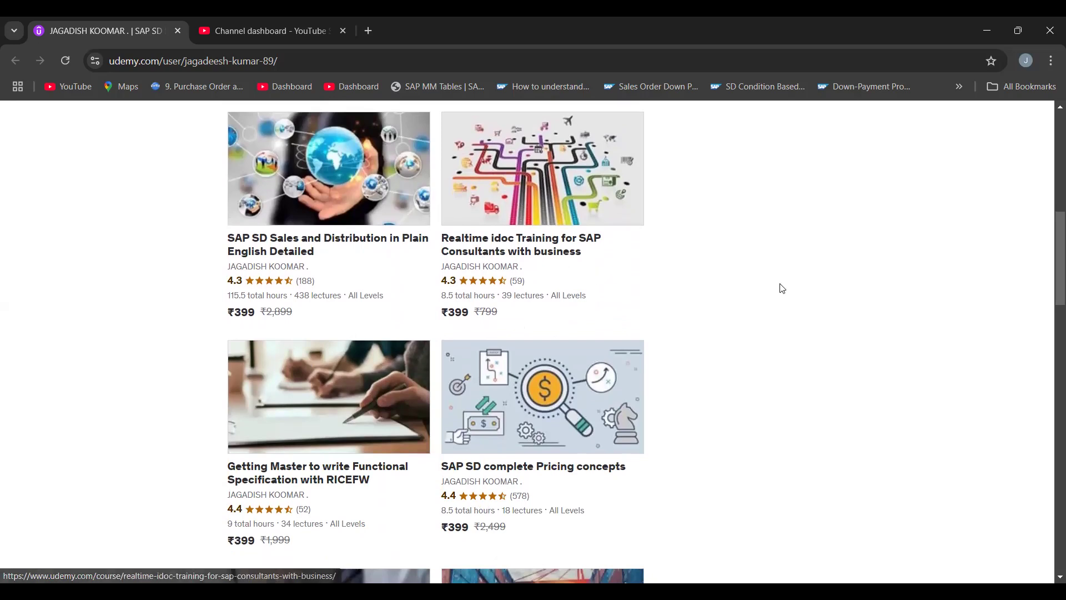
Step: Browse the remaining SAP courses on pages 2 and 3 of the instructor's course list
drag(1051, 269, 1052, 421)
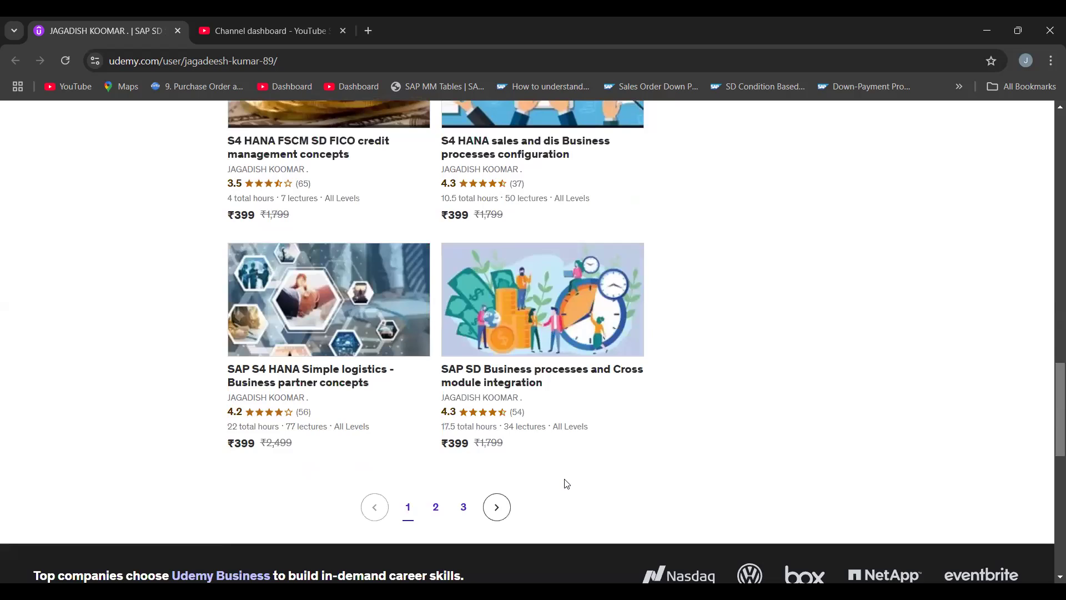
click(436, 508)
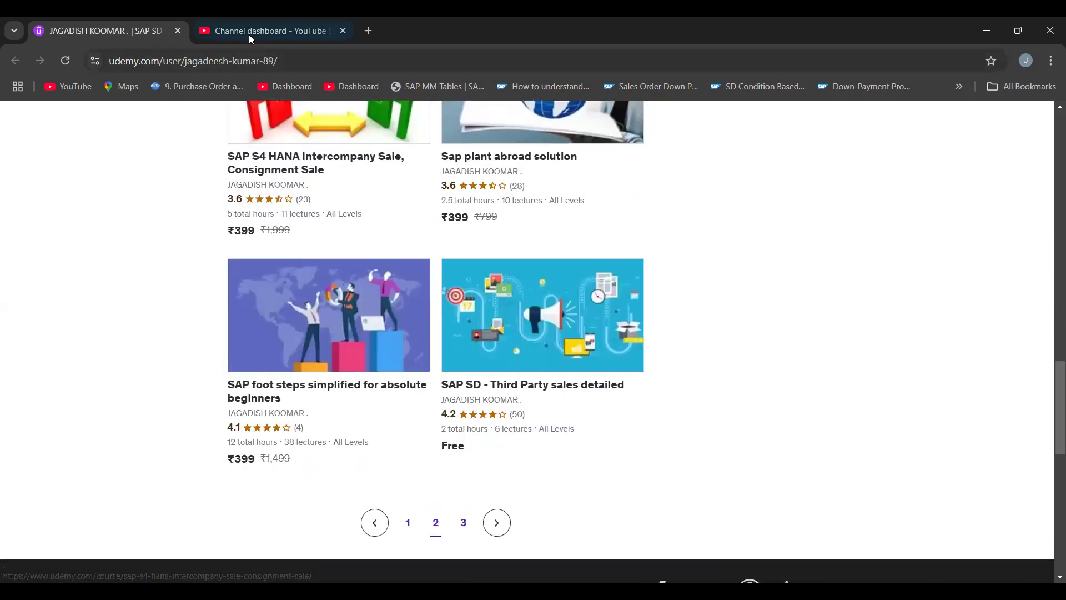
click(464, 523)
scroll(1051, 422, up, 7)
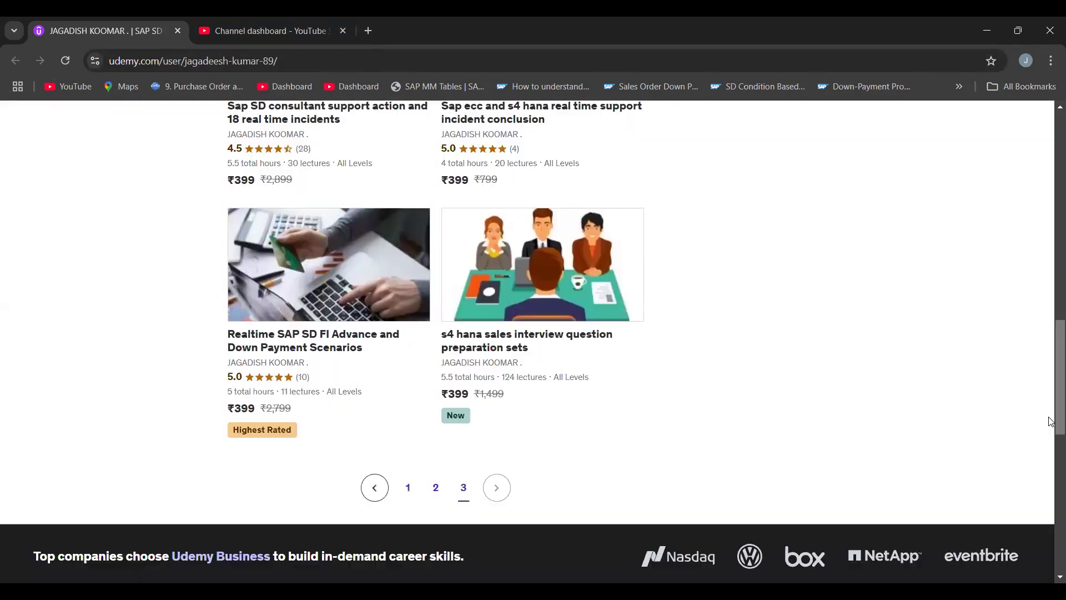
scroll(1051, 422, up, 2)
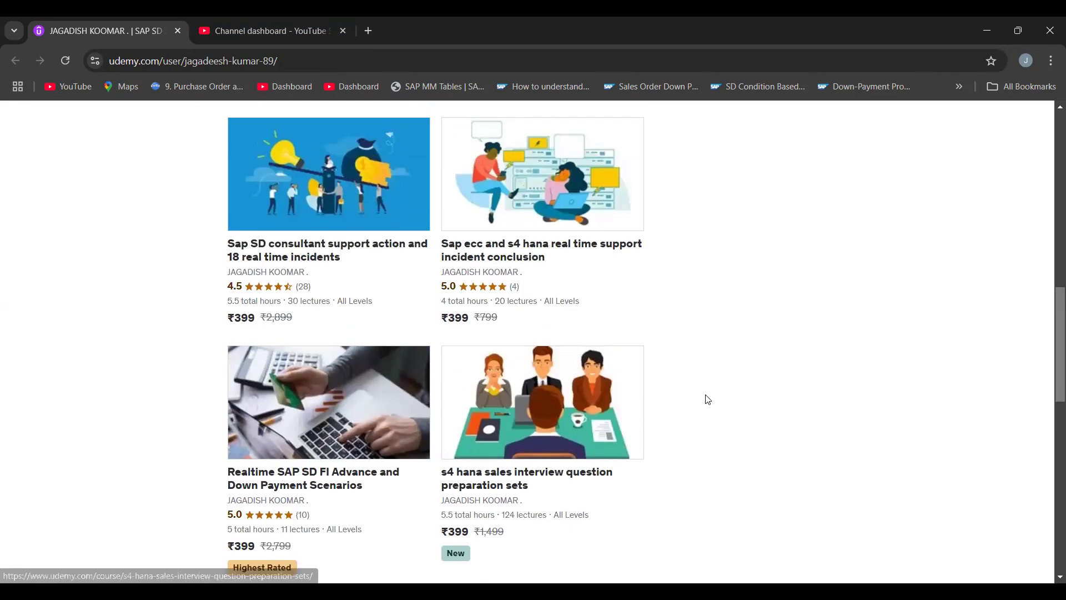
scroll(1052, 338, up, 4)
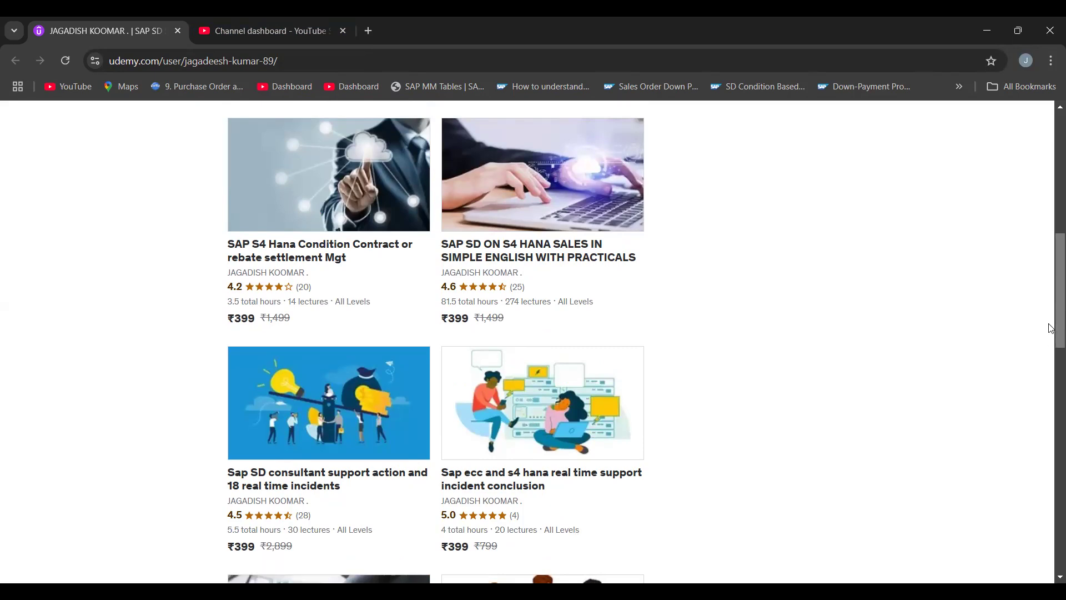
Step: Return to the start of the instructor's profile page and switch to the YouTube Studio channel dashboard
drag(1052, 328, 1029, 160)
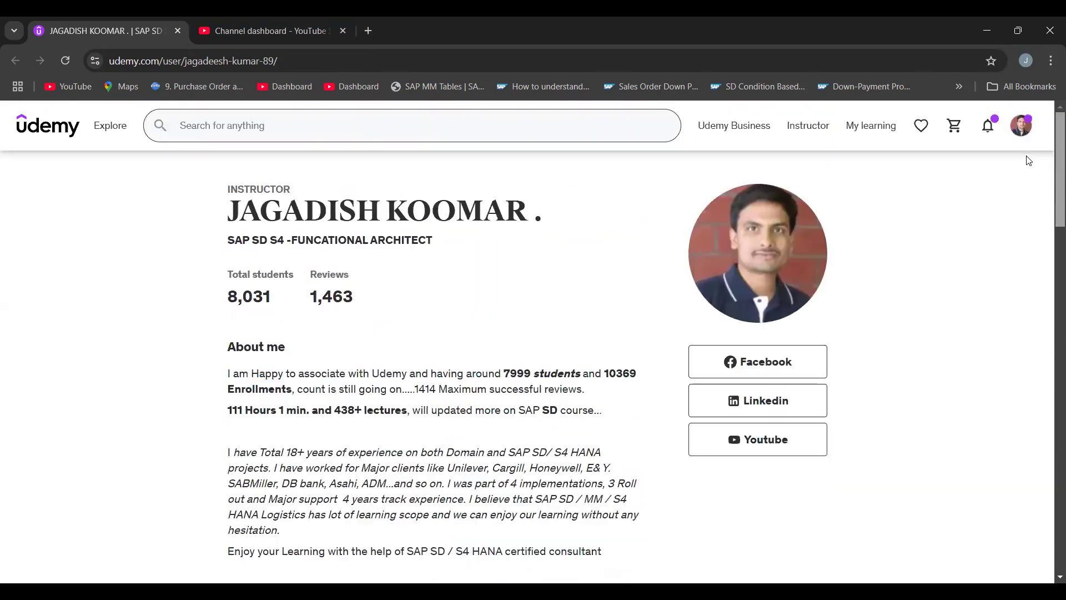
click(256, 24)
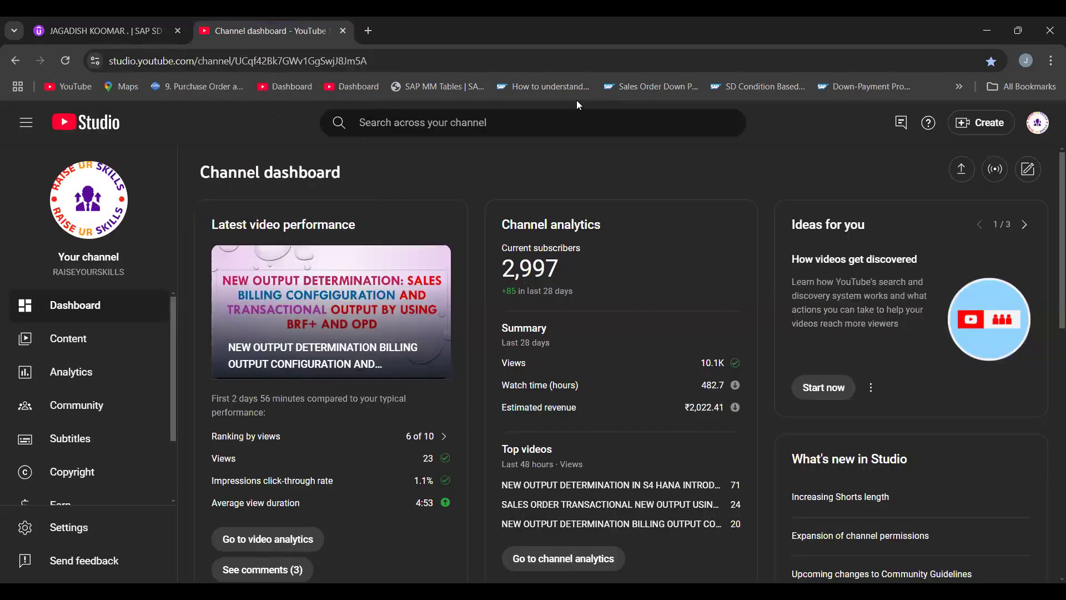